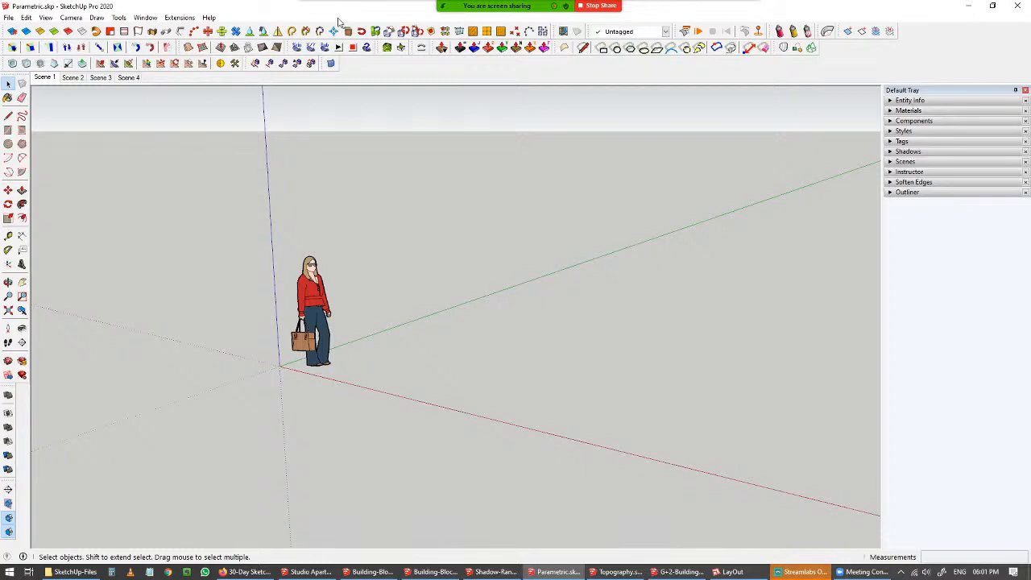
click(803, 572)
click(804, 572)
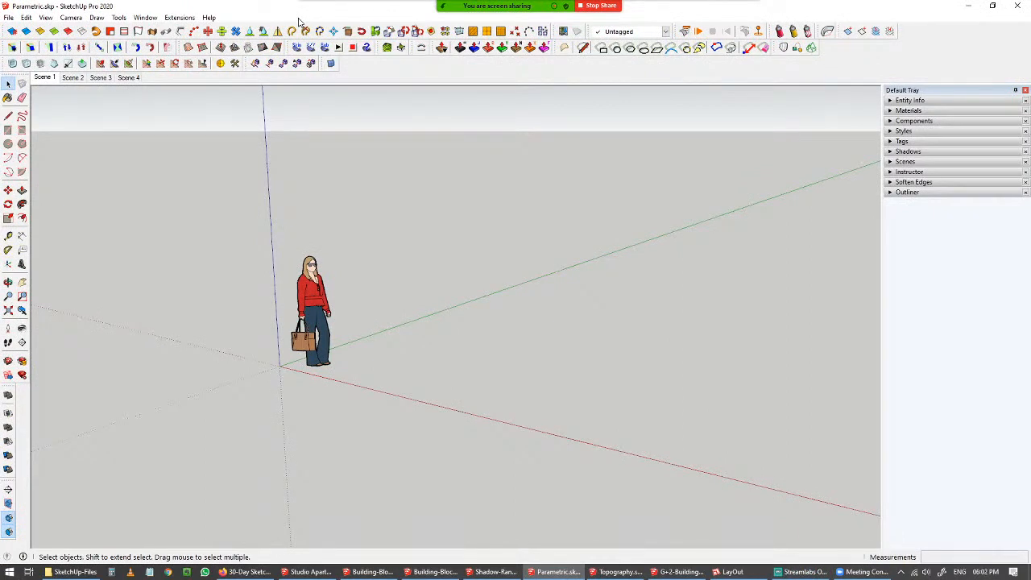
click(348, 11)
click(493, 15)
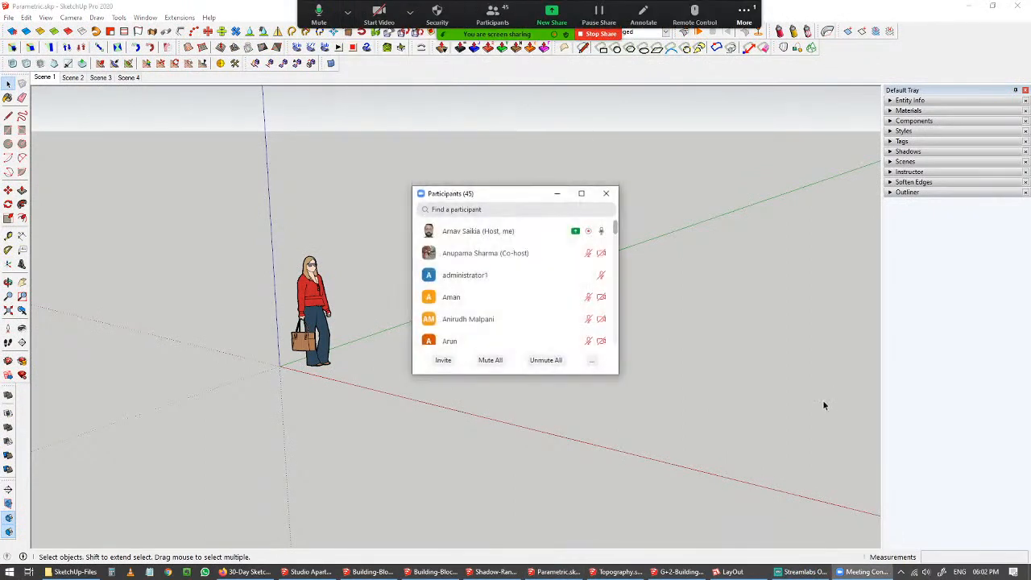
mouse_move(615, 230)
mouse_down()
mouse_move(612, 337)
mouse_move(615, 212)
mouse_up()
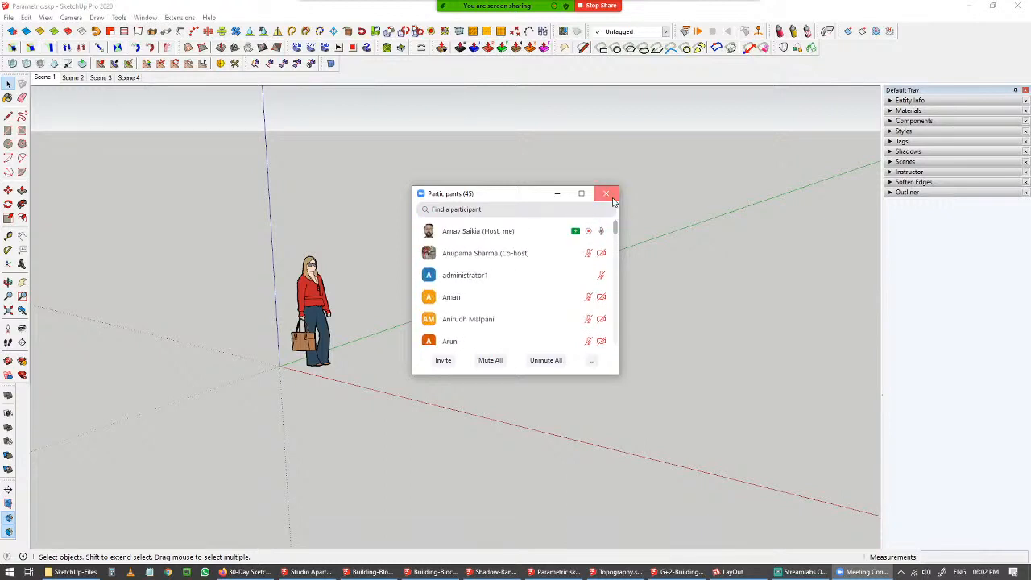
click(613, 199)
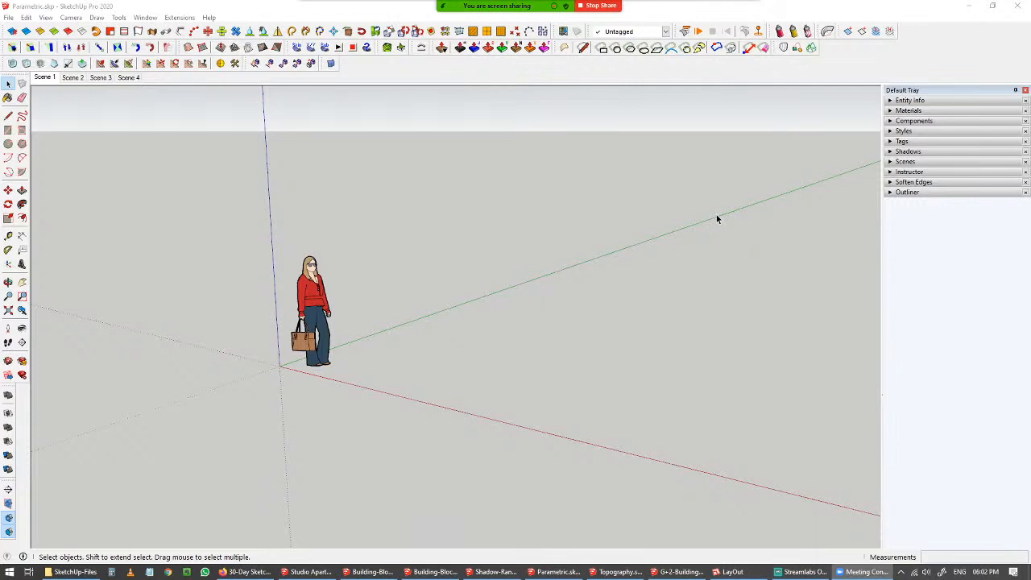
click(887, 58)
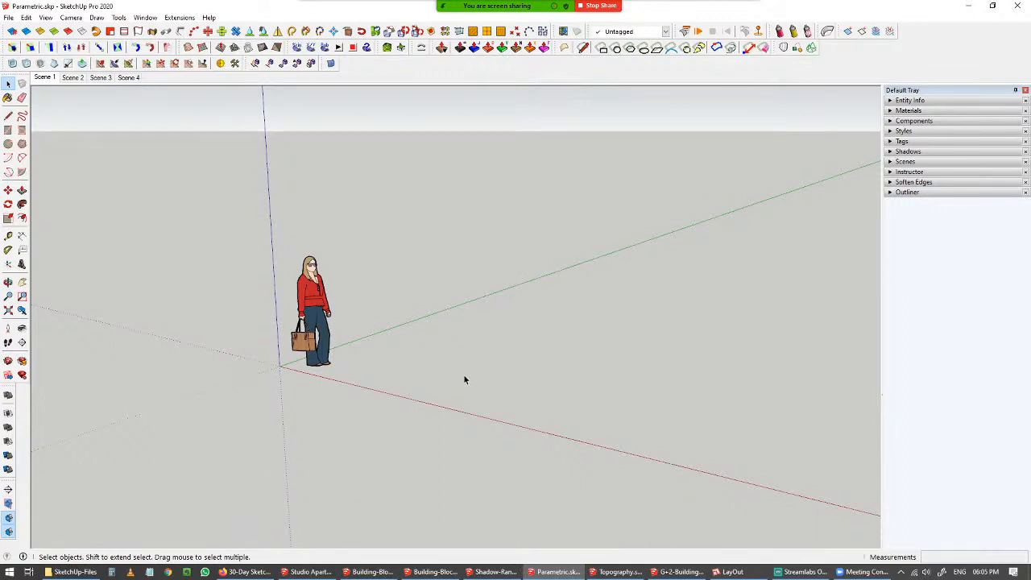
Draw a vertical rectangular wall face about 3963 mm long and 1536 mm high along the red axis with the Line tool.
key(l)
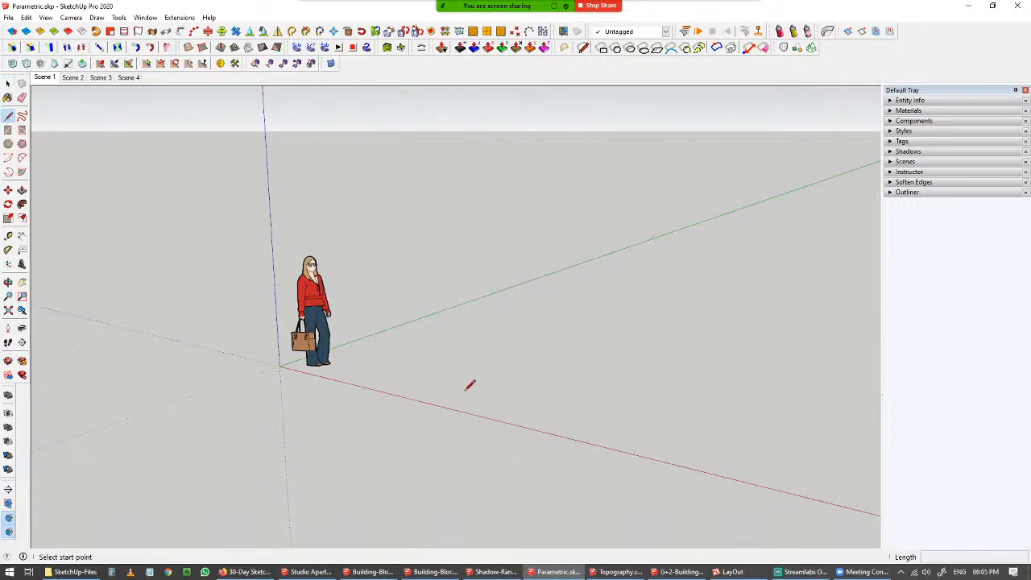
click(428, 372)
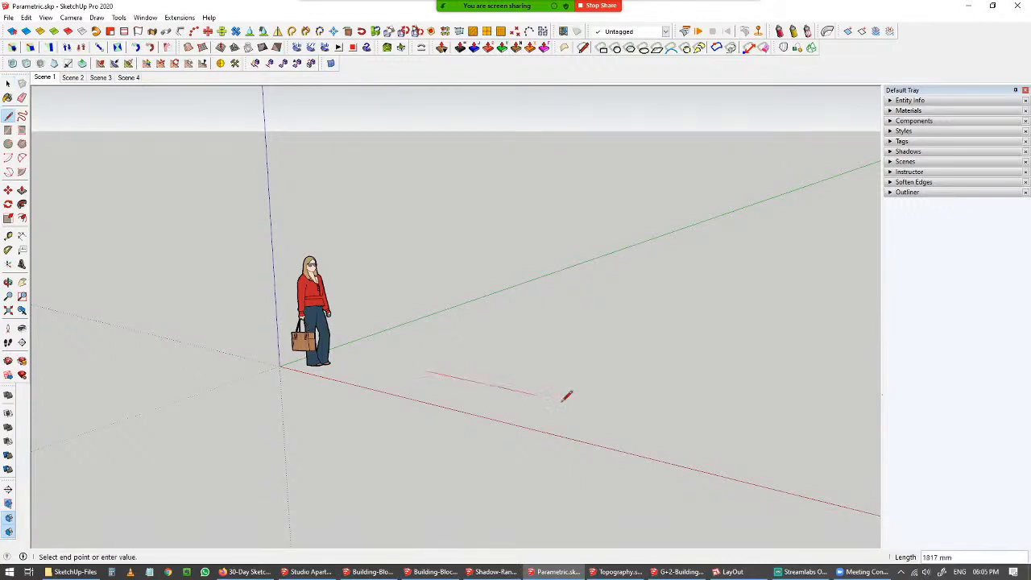
click(694, 429)
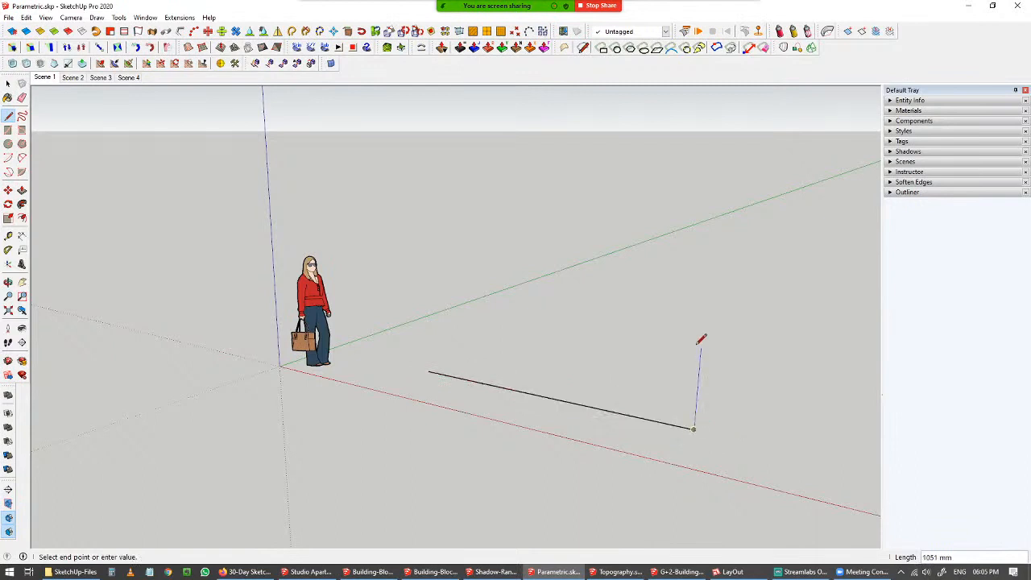
click(704, 306)
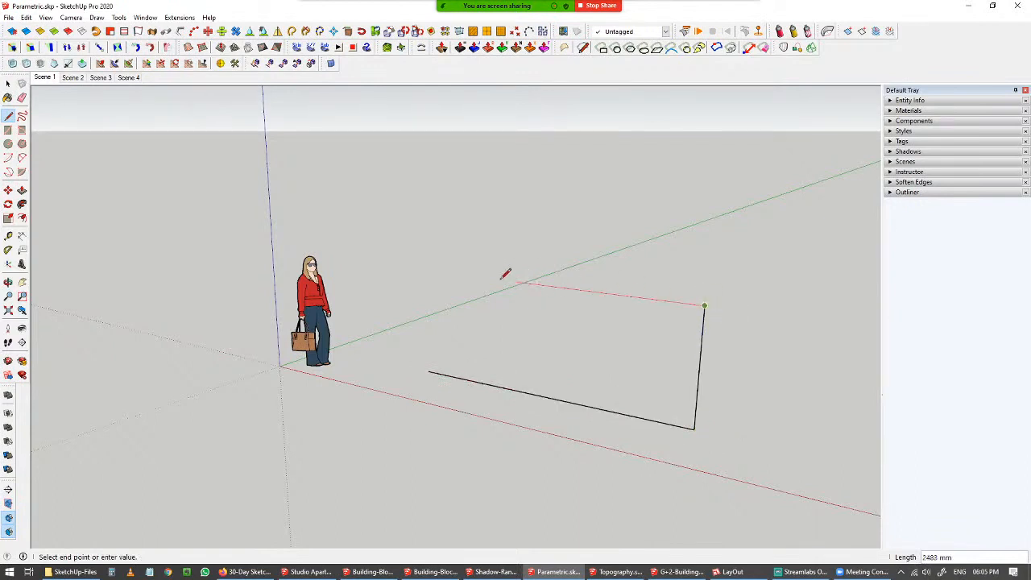
key(shift)
middle_drag(663, 408, 484, 378)
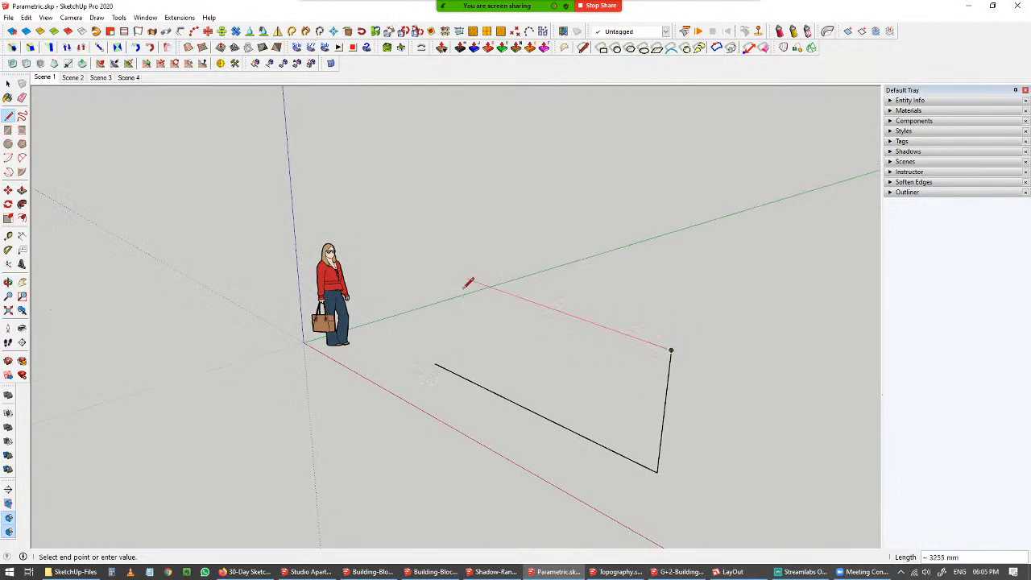
click(434, 268)
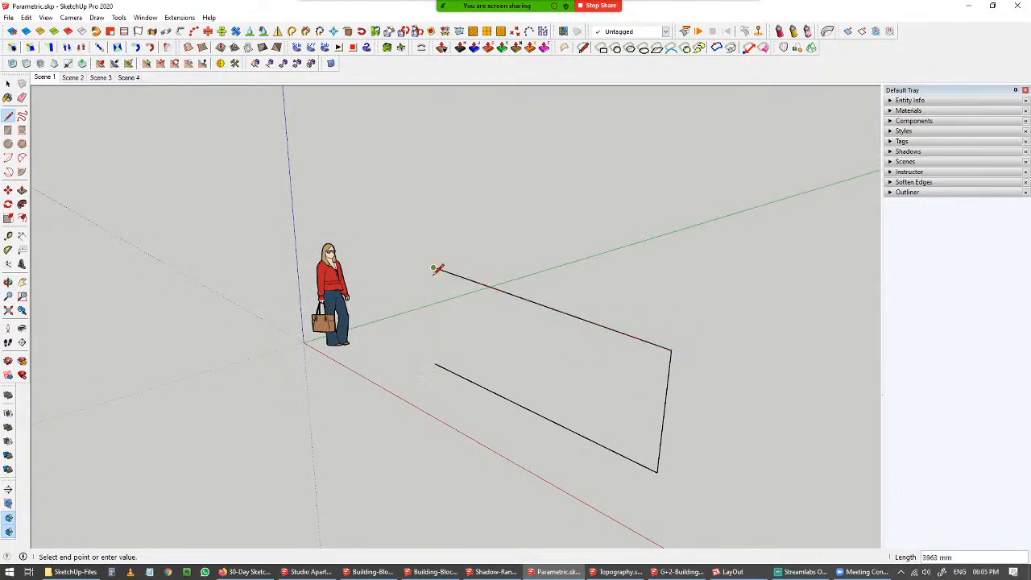
click(435, 365)
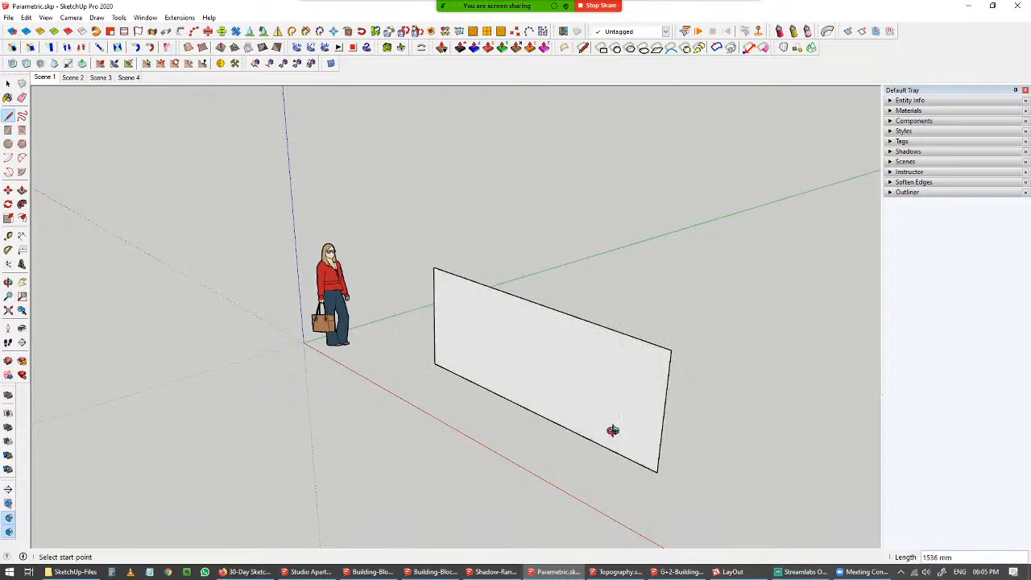
Select the wall face and orbit around it to view it from behind.
middle_drag(613, 430, 702, 414)
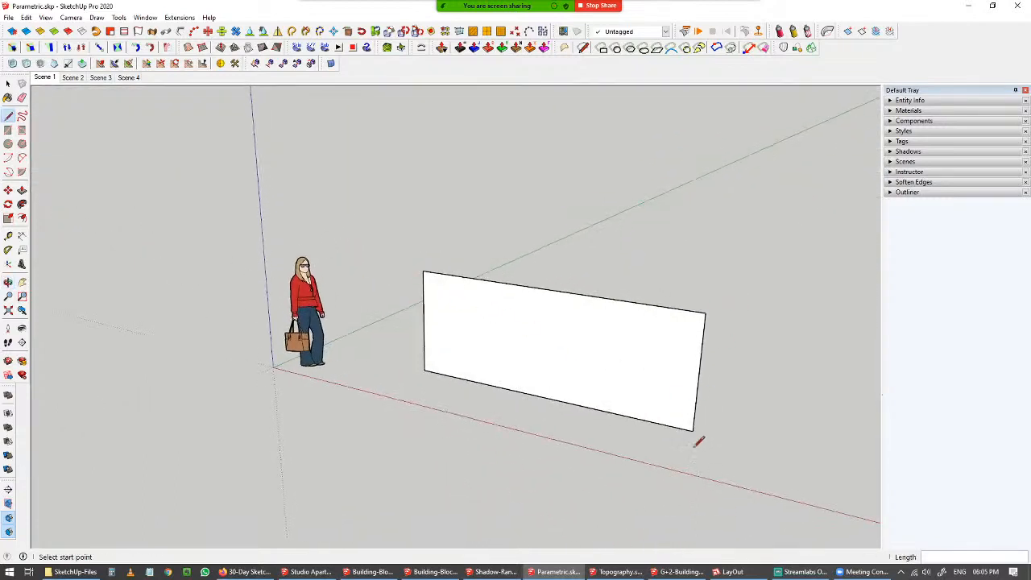
mouse_move(661, 312)
middle_down()
mouse_move(528, 269)
mouse_move(631, 298)
middle_up()
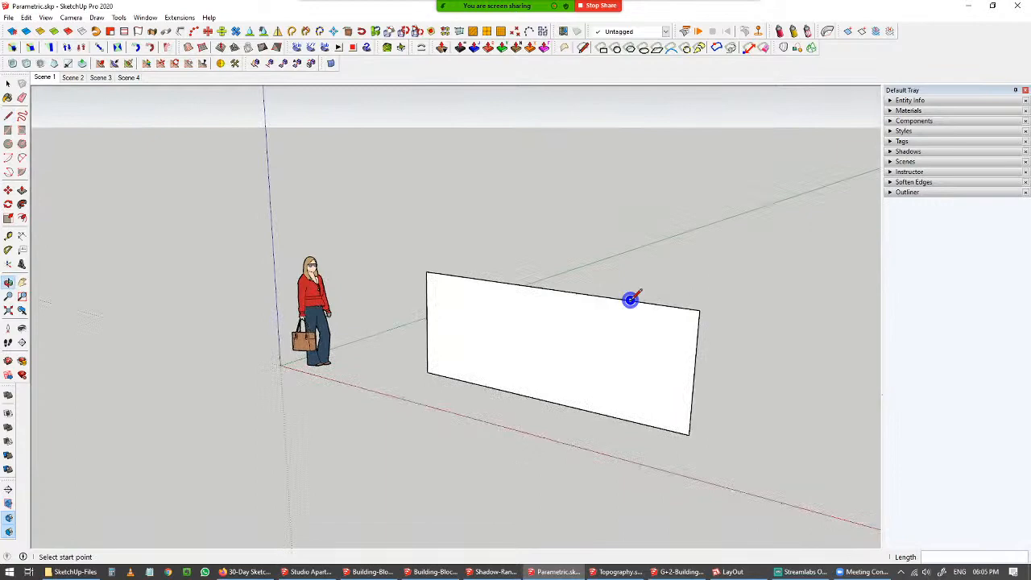
key(space)
click(583, 336)
middle_drag(583, 336, 681, 393)
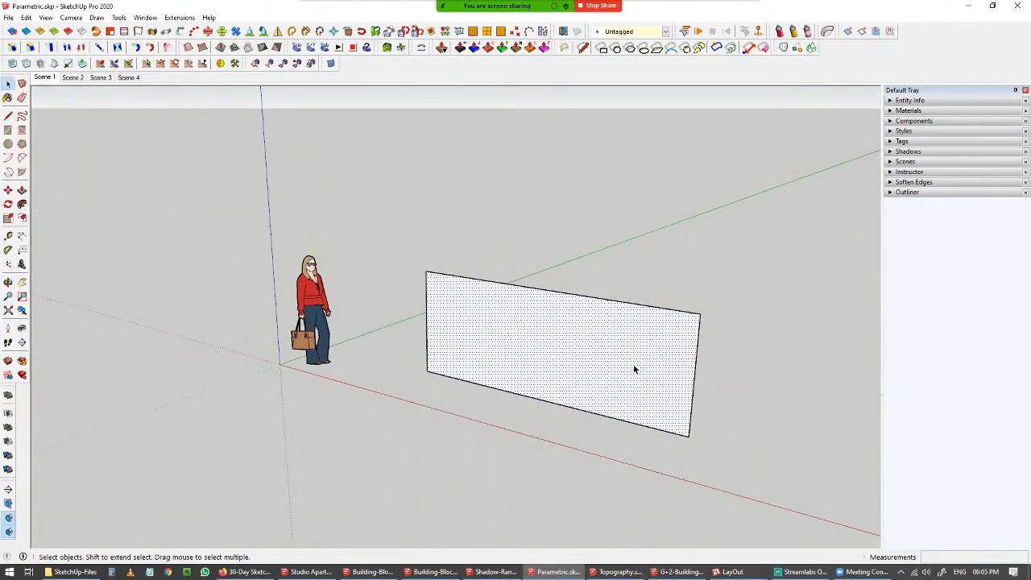
middle_drag(635, 369, 212, 345)
click(510, 436)
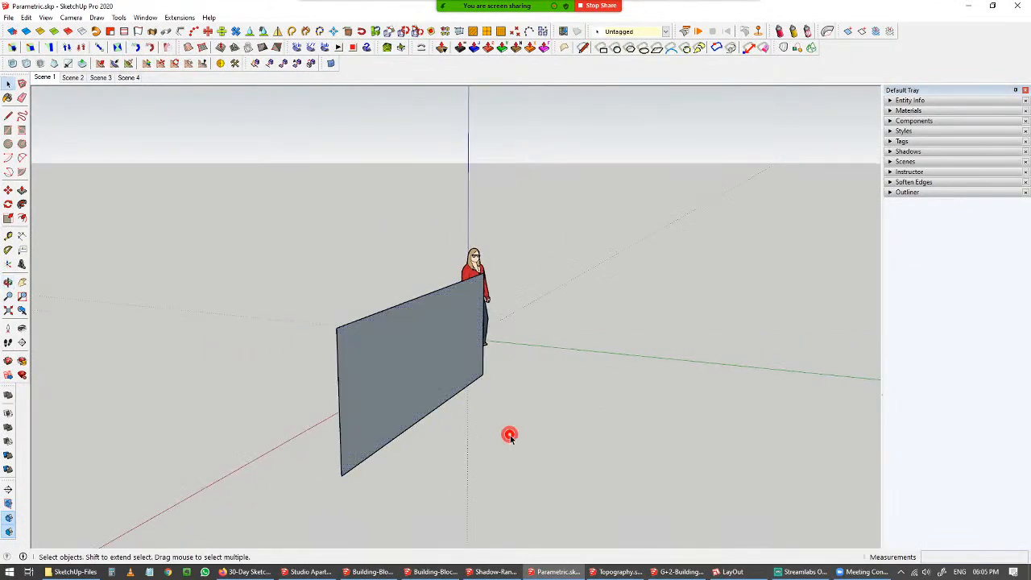
middle_drag(518, 428, 473, 449)
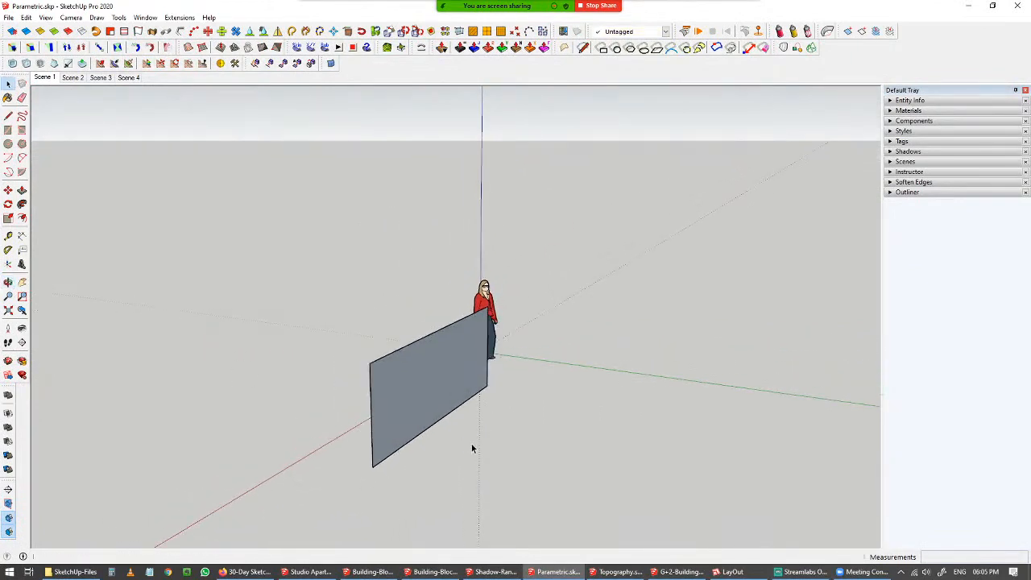
Draw a horizontal floor face about 1777 mm deep from the base of the wall along the green axis.
key(l)
click(487, 383)
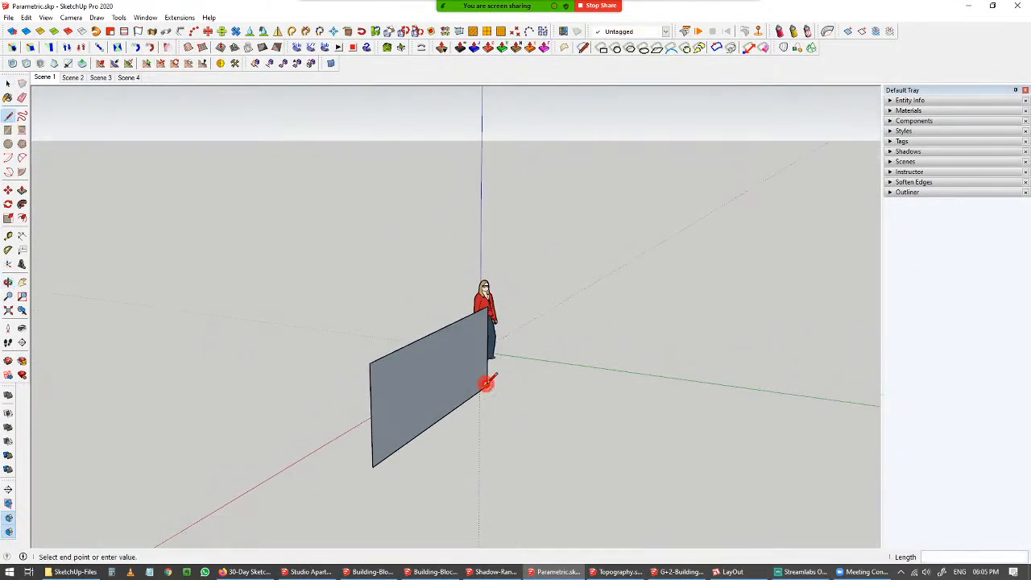
click(578, 400)
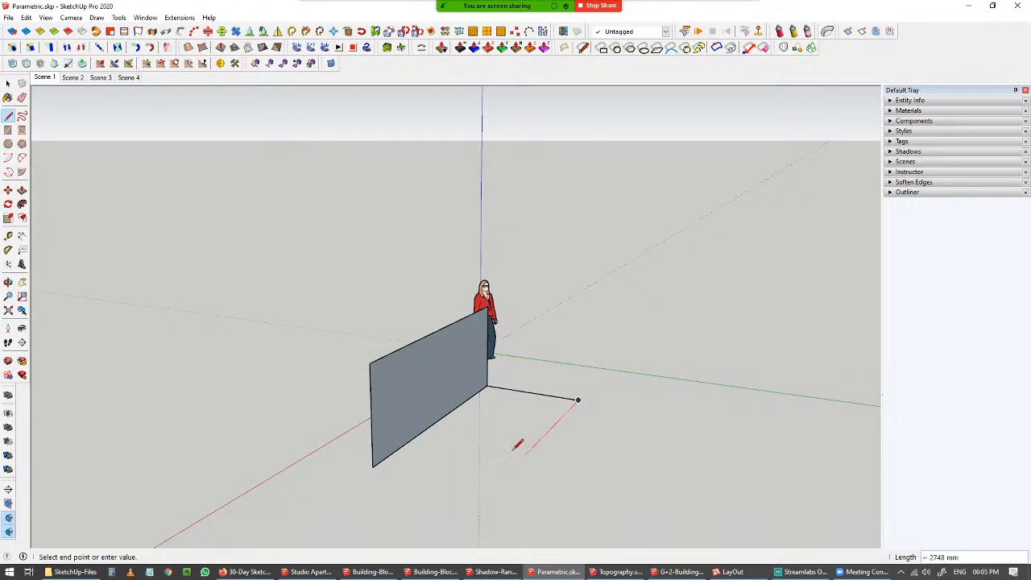
click(487, 492)
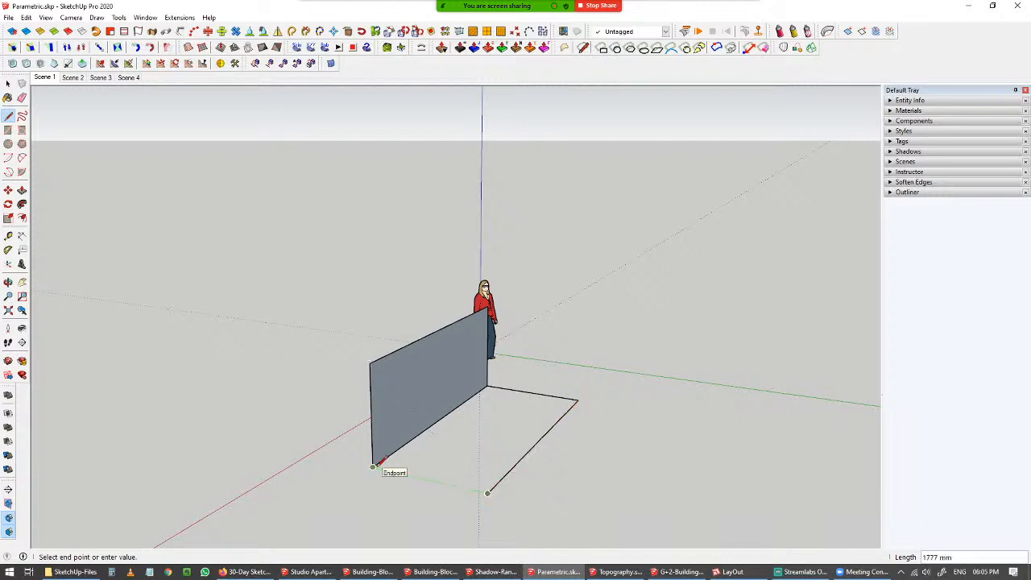
click(373, 467)
key(space)
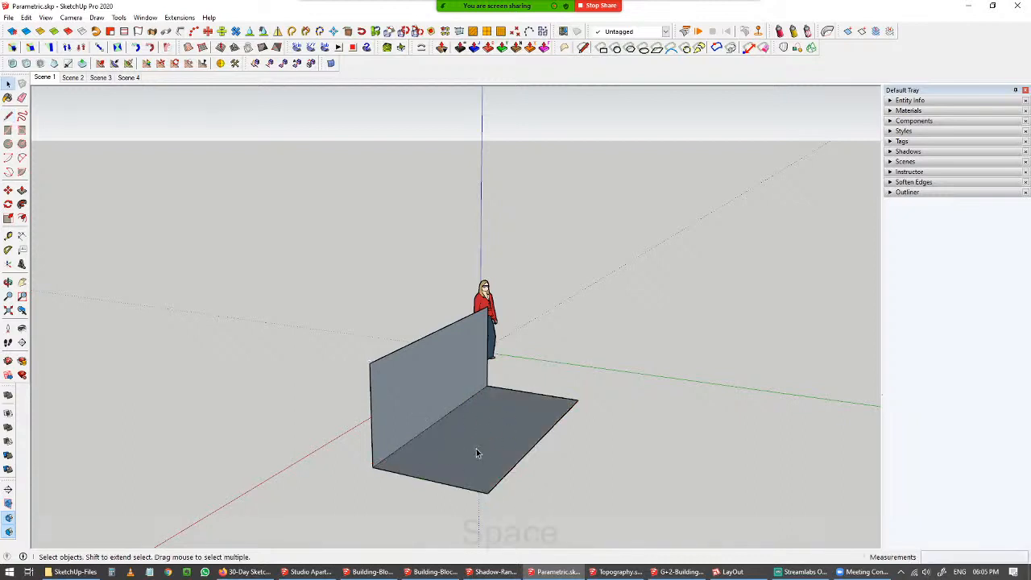
Expand the Entity Info panel in the default tray.
click(476, 449)
middle_drag(450, 440, 748, 404)
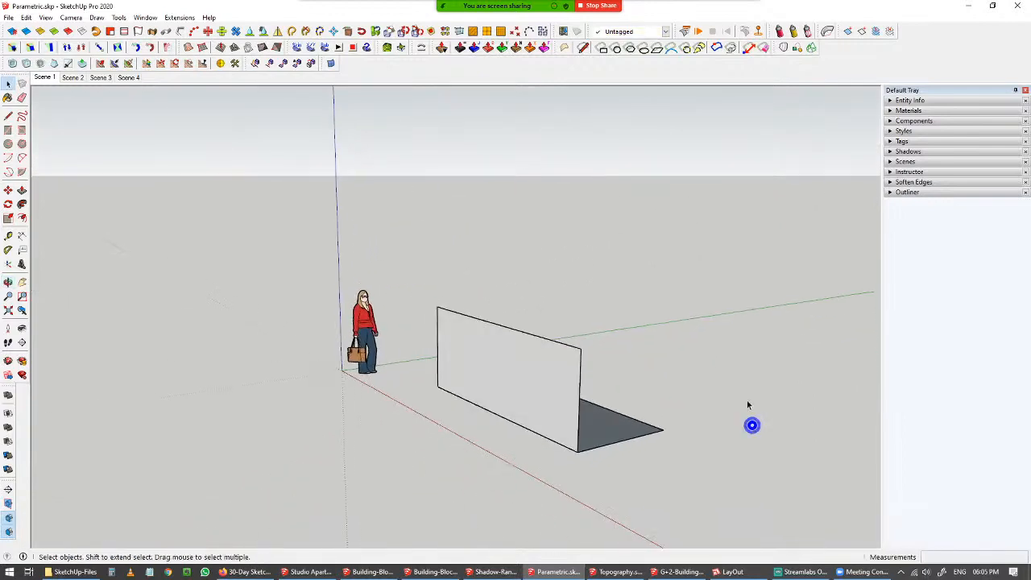
click(892, 100)
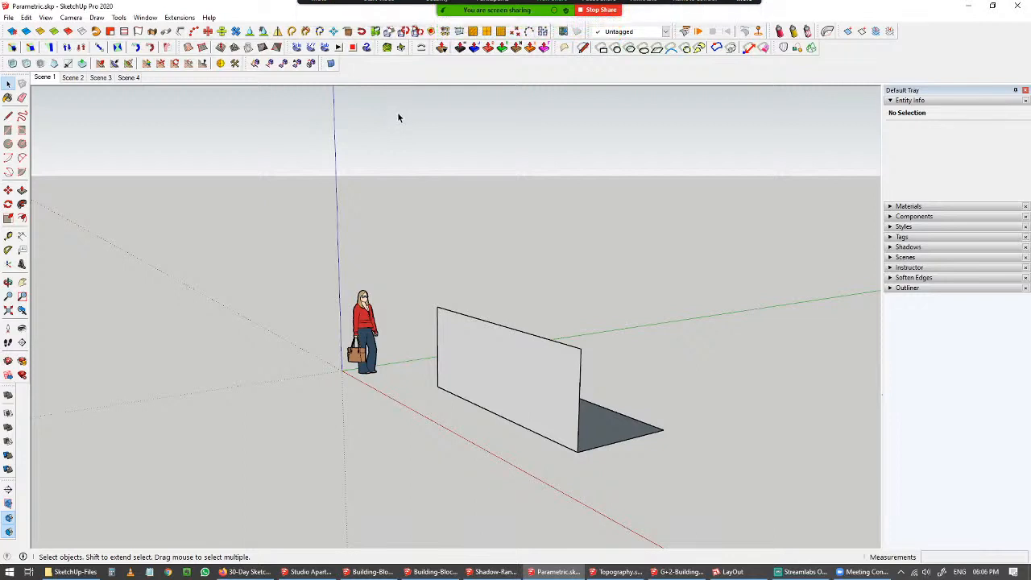
click(146, 17)
mouse_move(151, 33)
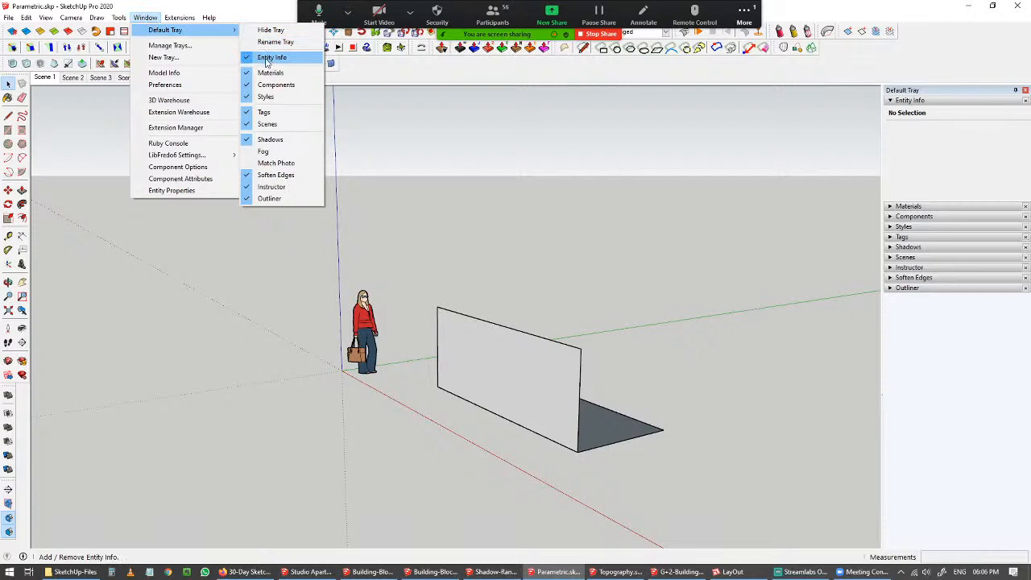
Select the wall face and its top edge to inspect their properties in Entity Info.
click(607, 346)
middle_drag(608, 346, 688, 371)
scroll(613, 362, up, 3)
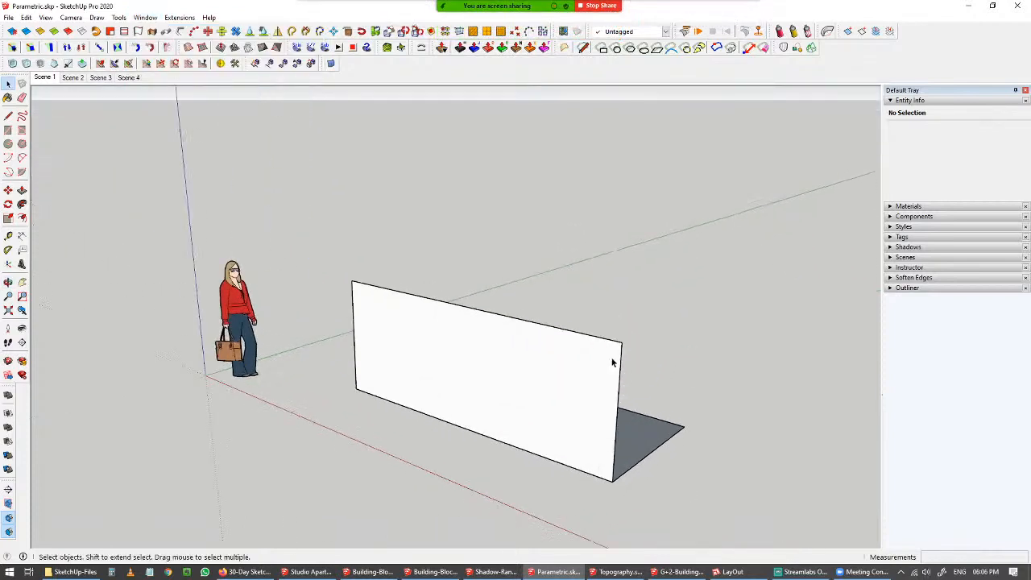
click(497, 372)
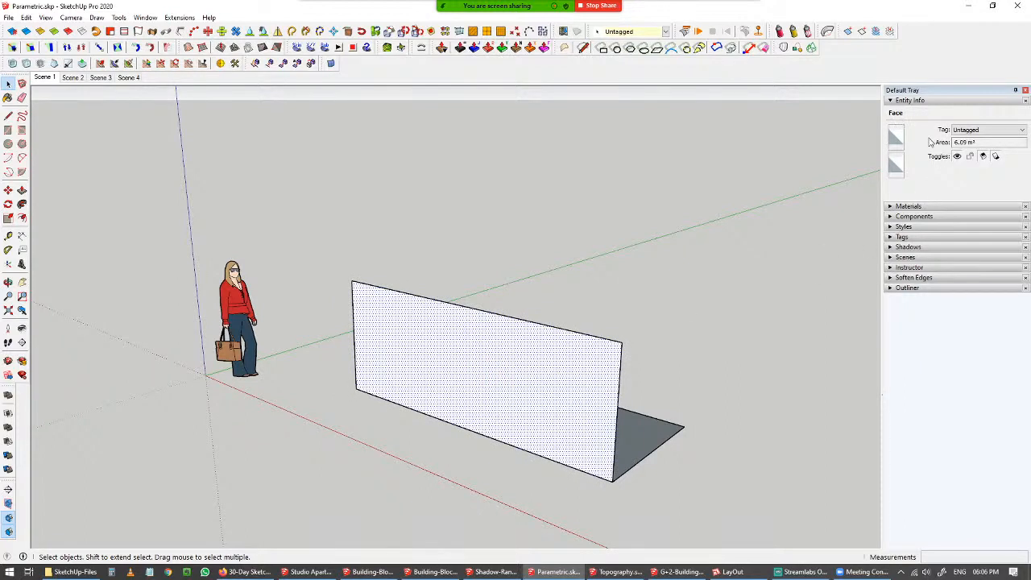
click(986, 143)
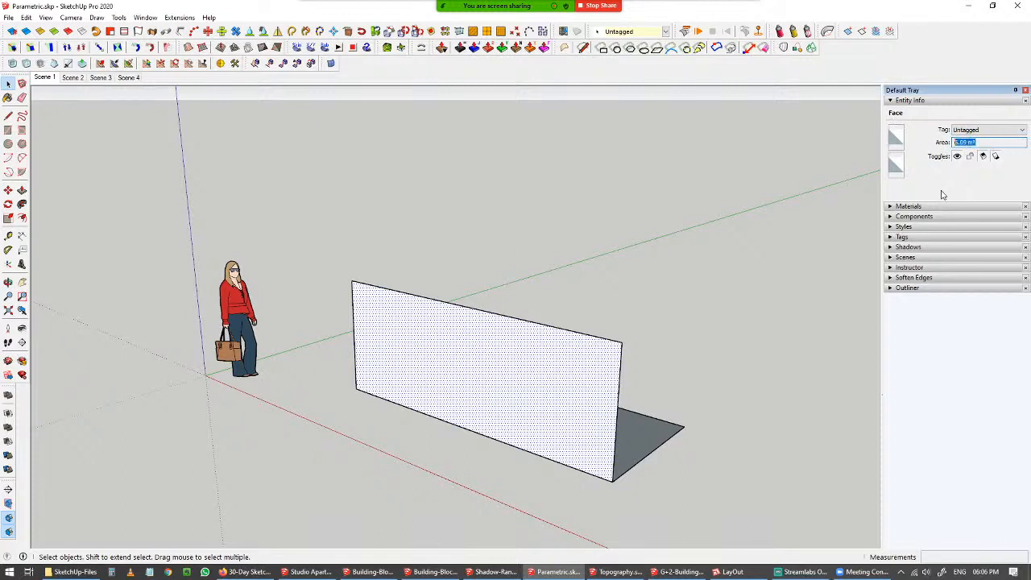
click(701, 440)
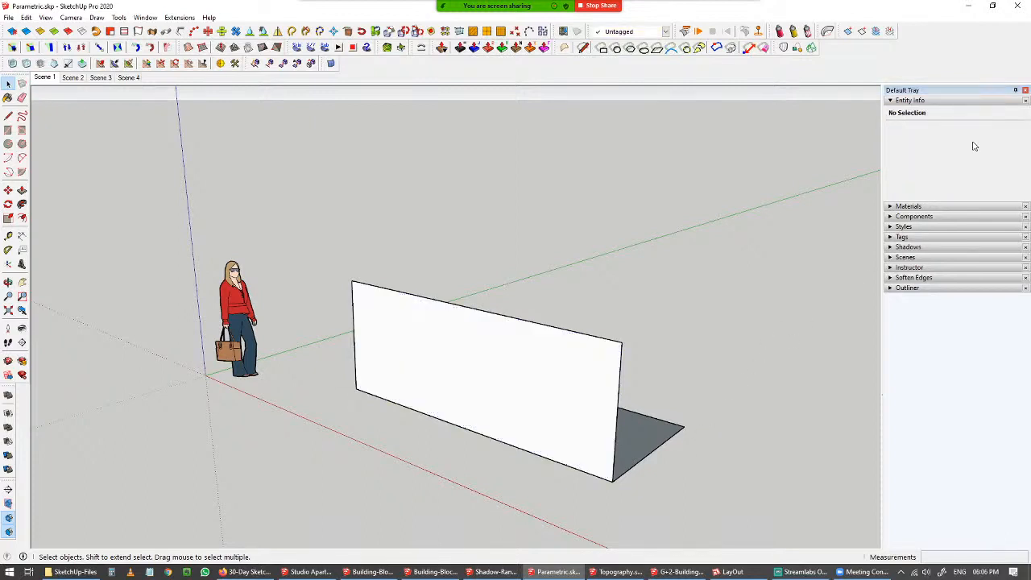
click(596, 343)
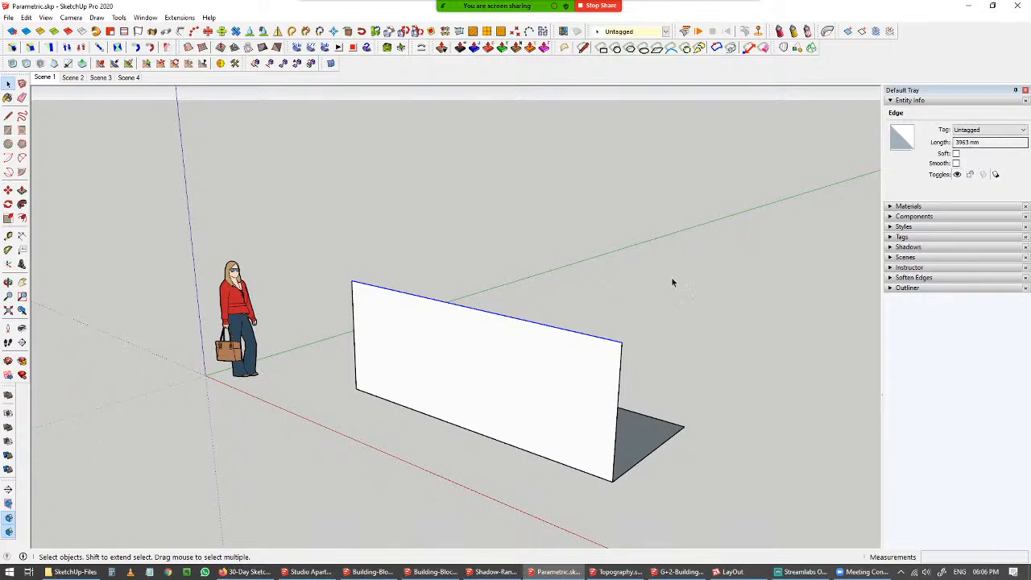
click(574, 363)
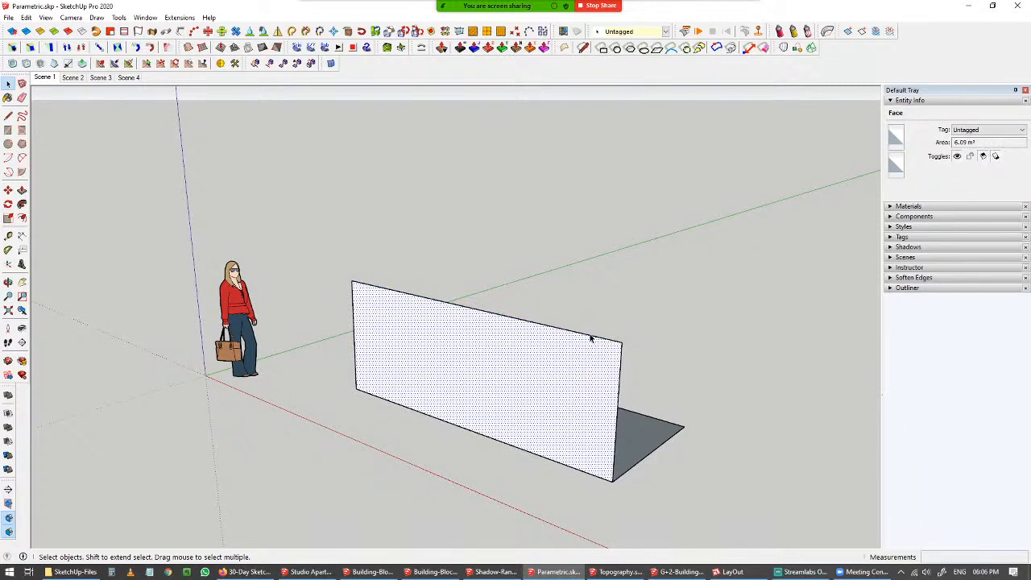
click(590, 339)
Draw an end wall face closing the side between the wall's top corner and the floor's outer corner.
middle_drag(763, 261, 491, 308)
key(l)
click(440, 390)
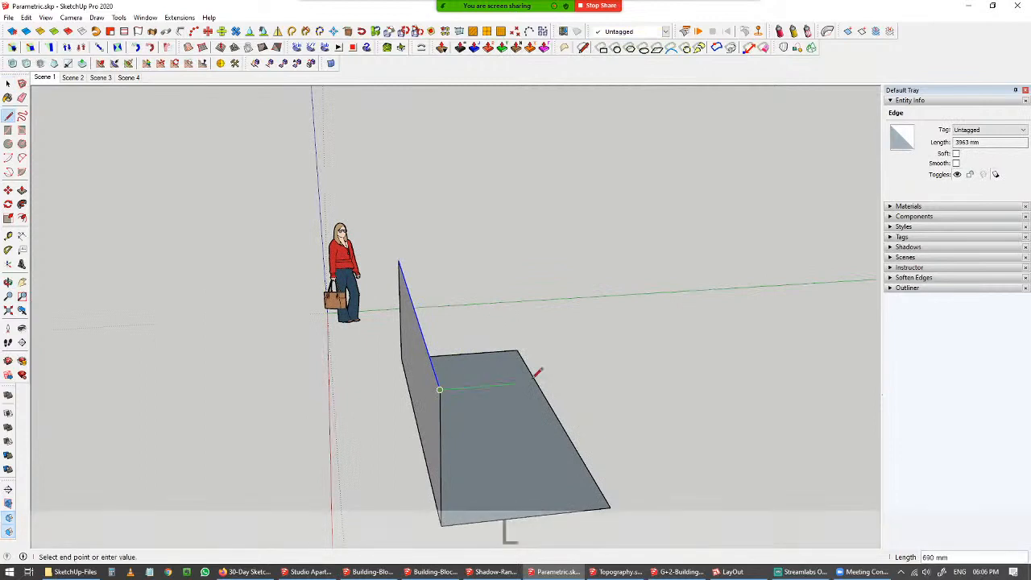
click(623, 375)
click(610, 507)
Draw a front wall face opposite the first wall, joining the end wall's top edge to the floor's outer corner.
middle_drag(610, 505, 228, 460)
click(277, 380)
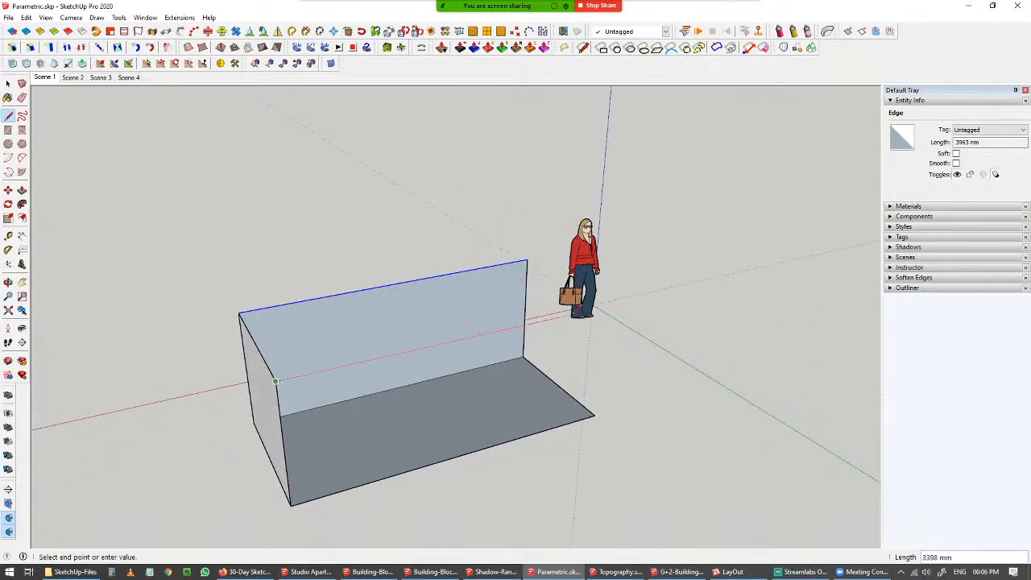
middle_drag(610, 292, 448, 305)
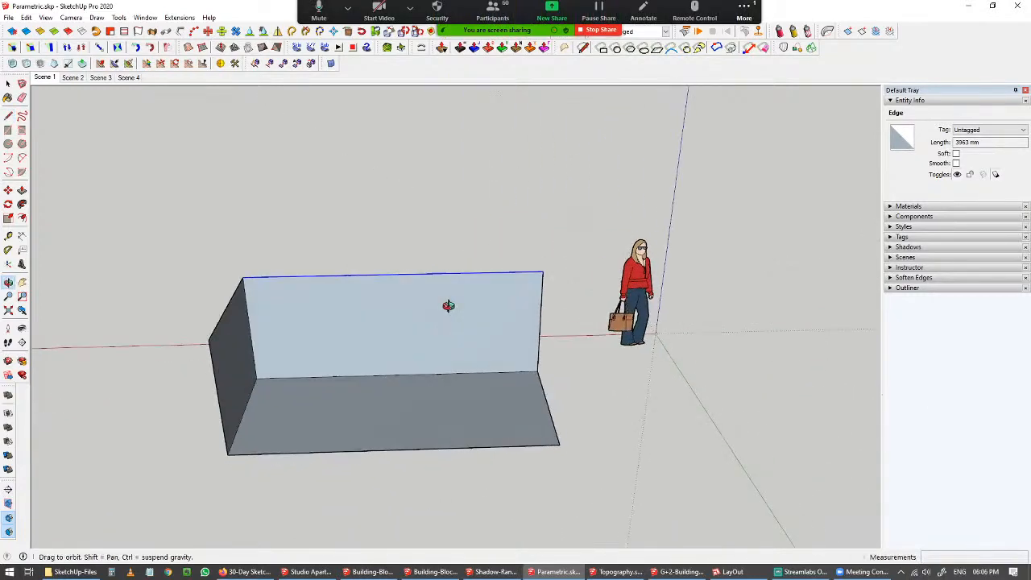
click(568, 332)
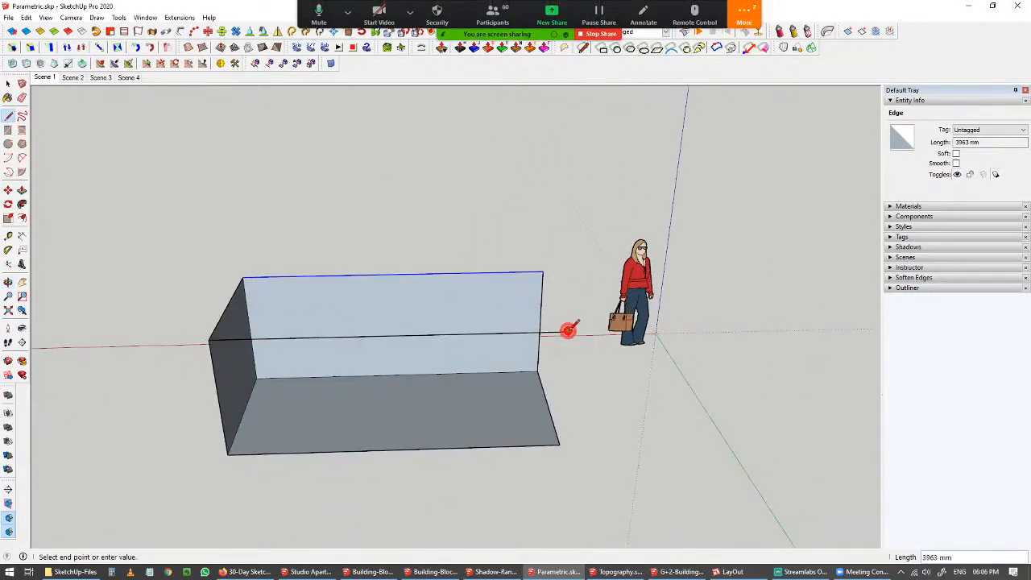
click(560, 444)
click(569, 332)
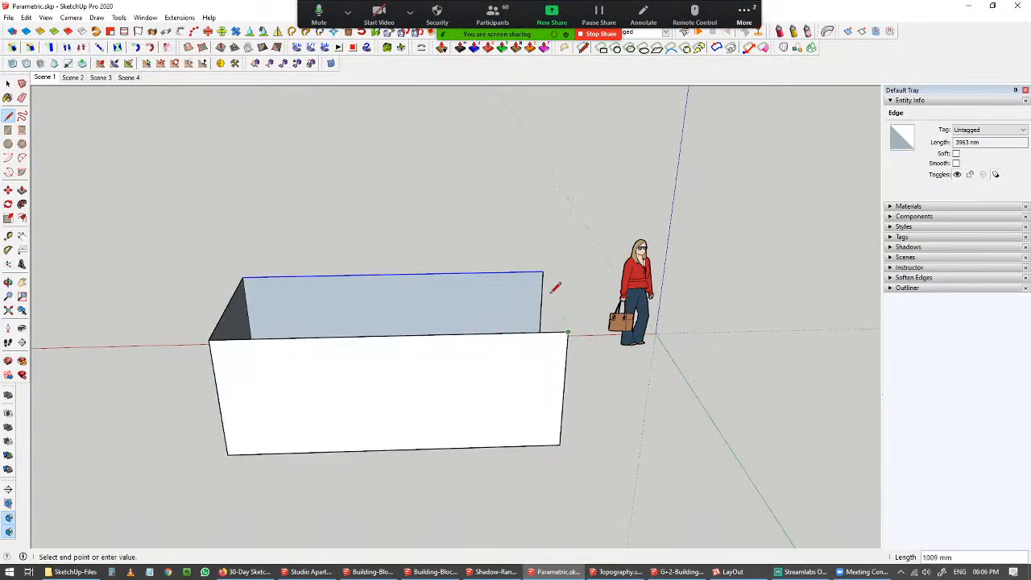
Close the box with a final top edge and select the new top face to inspect its area.
click(542, 272)
middle_drag(444, 297, 614, 375)
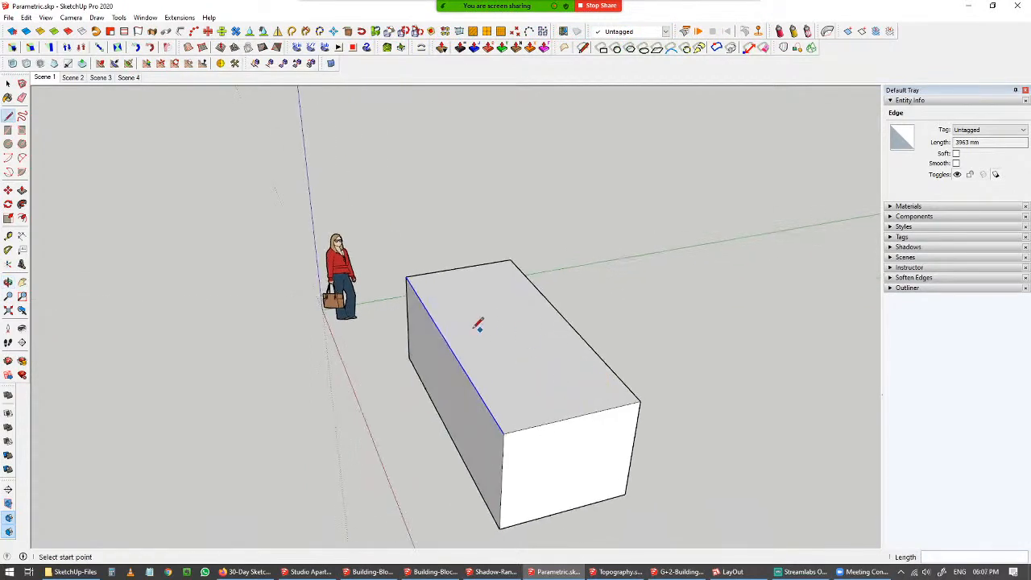
key(space)
middle_drag(446, 324, 588, 331)
drag(332, 224, 371, 282)
click(536, 305)
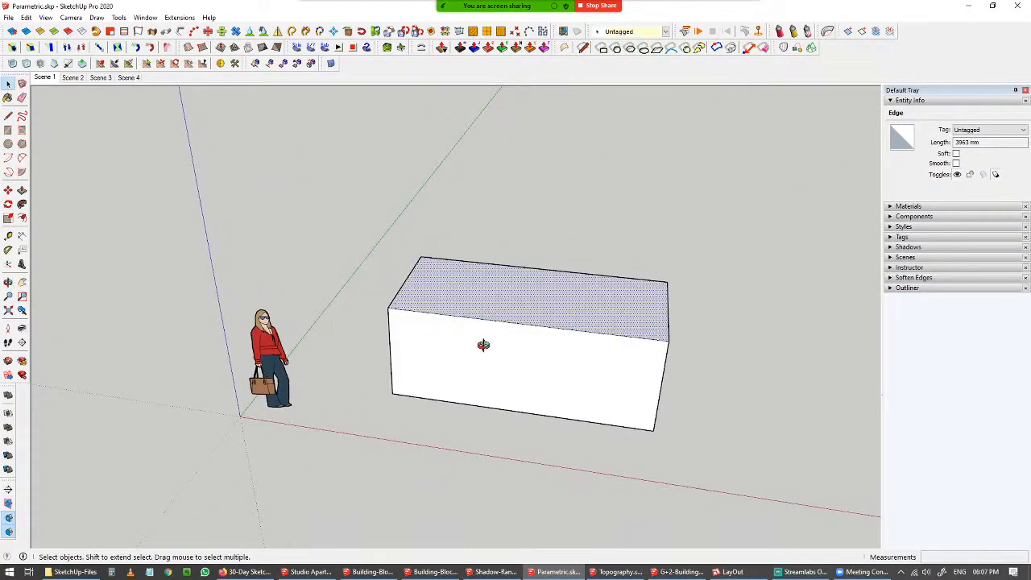
middle_drag(484, 345, 457, 360)
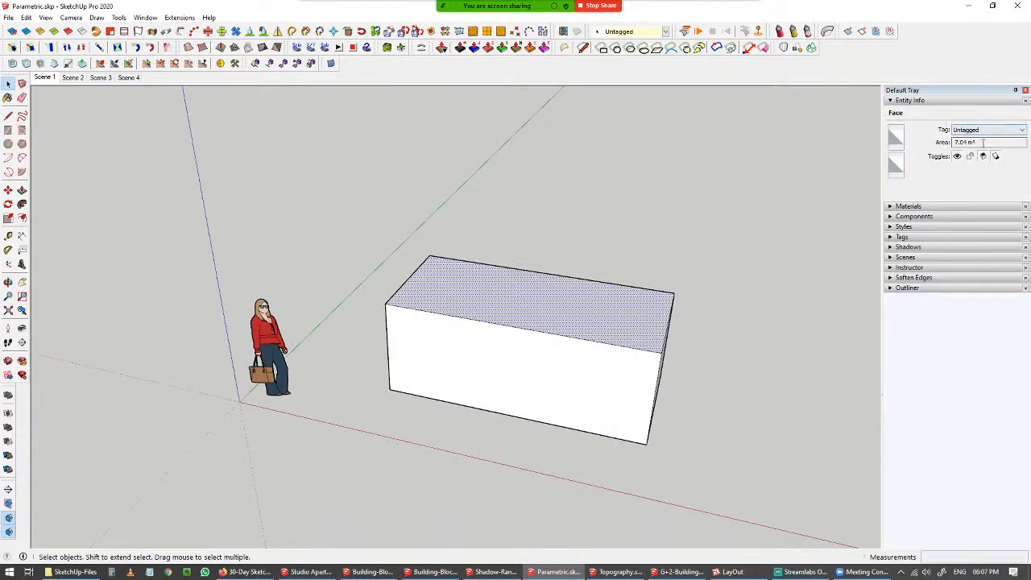
Select all the box's faces and edges and make them into a group.
drag(346, 237, 737, 496)
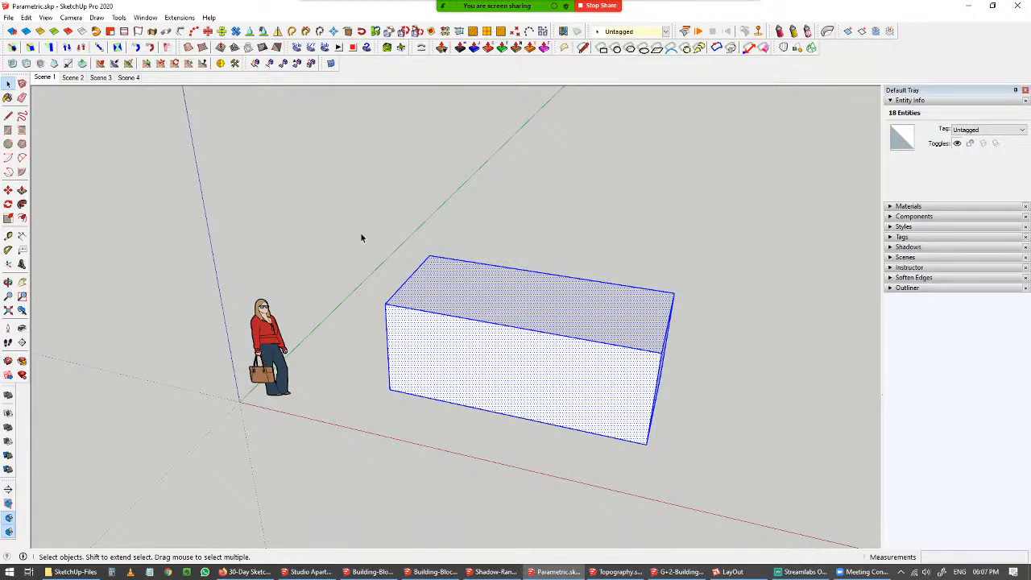
drag(348, 231, 711, 509)
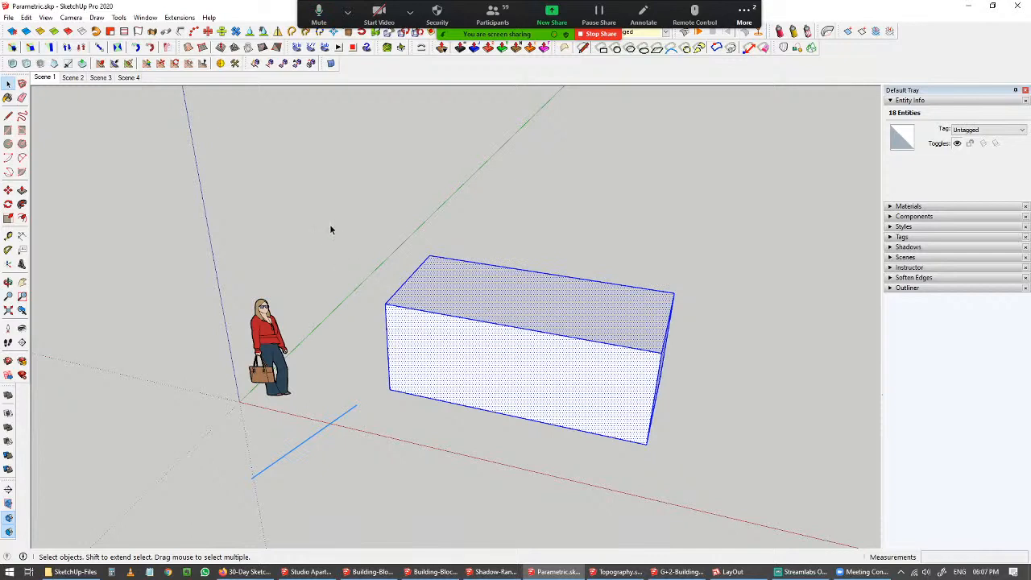
click(605, 340)
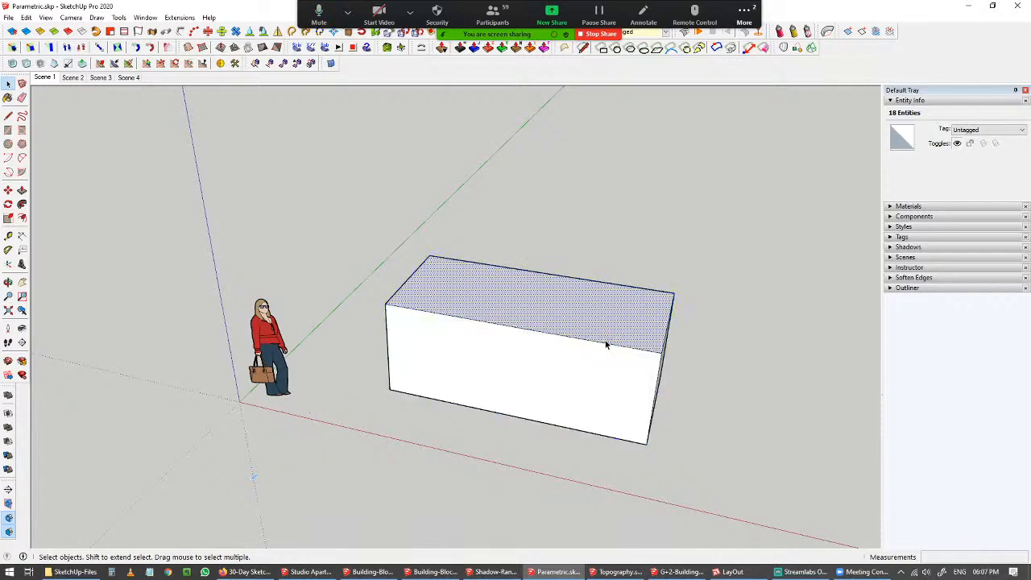
drag(312, 230, 781, 534)
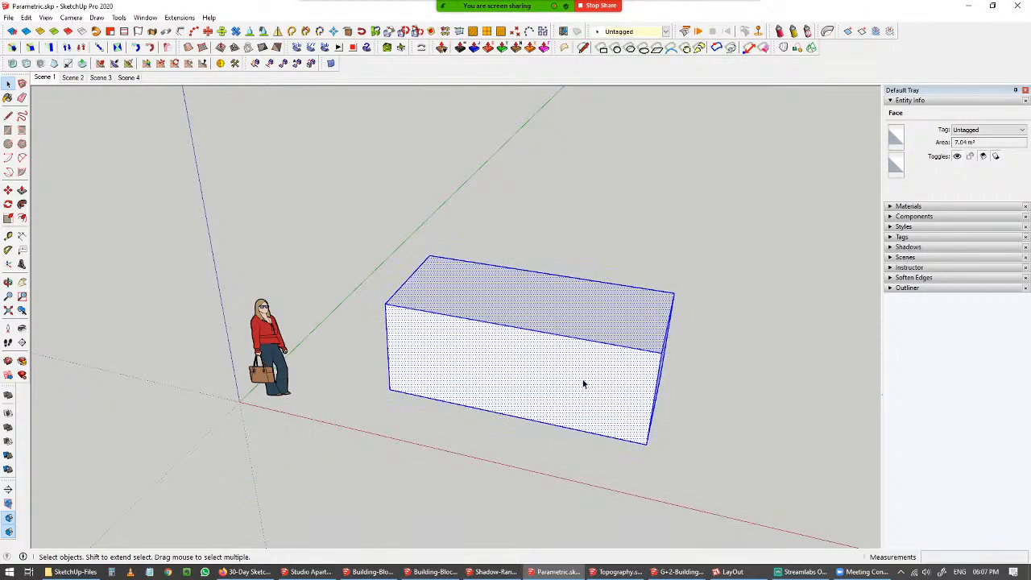
right_click(583, 381)
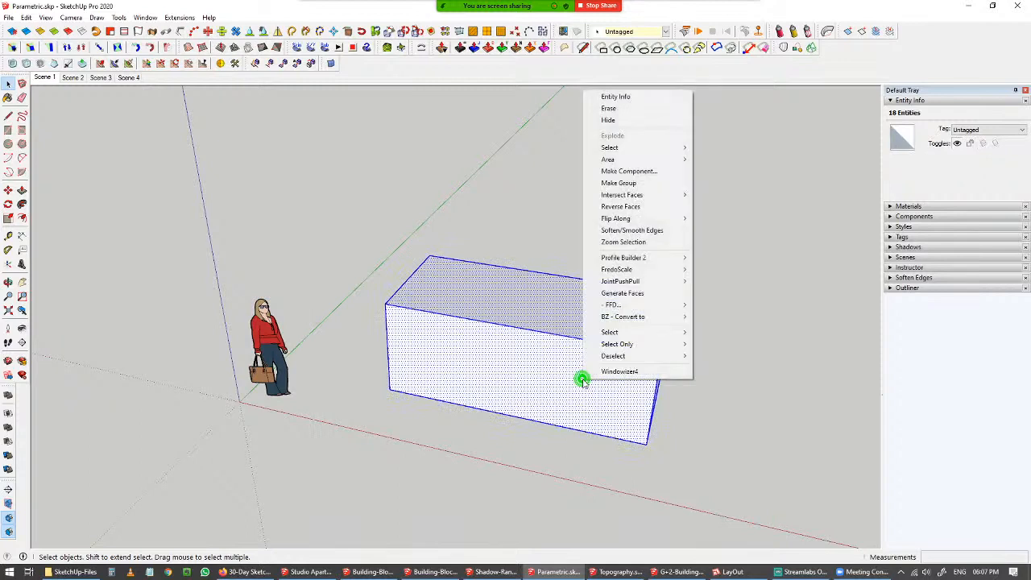
click(646, 184)
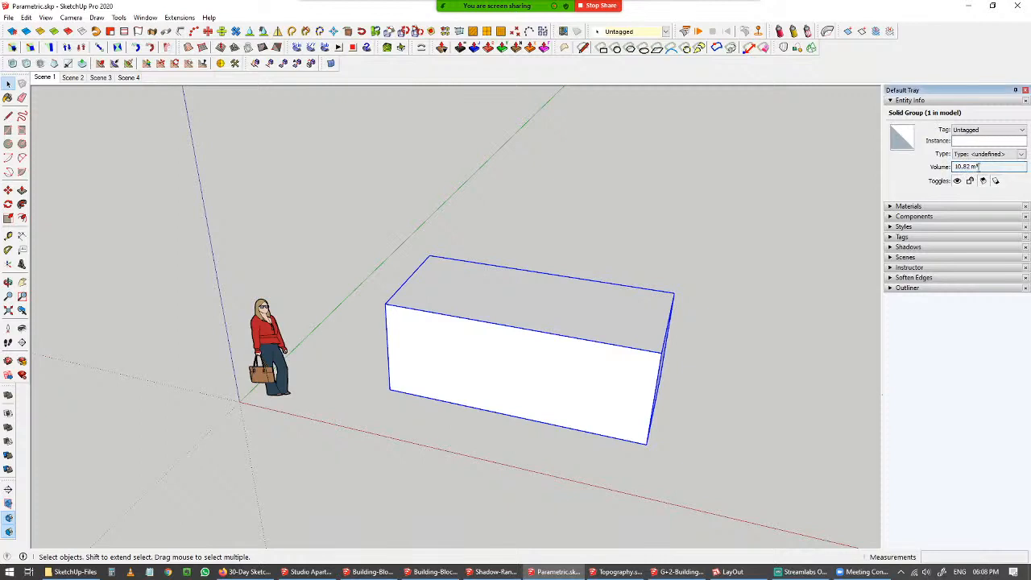
Inspect the solid group's volume in Entity Info.
drag(982, 167, 948, 169)
click(725, 398)
click(642, 386)
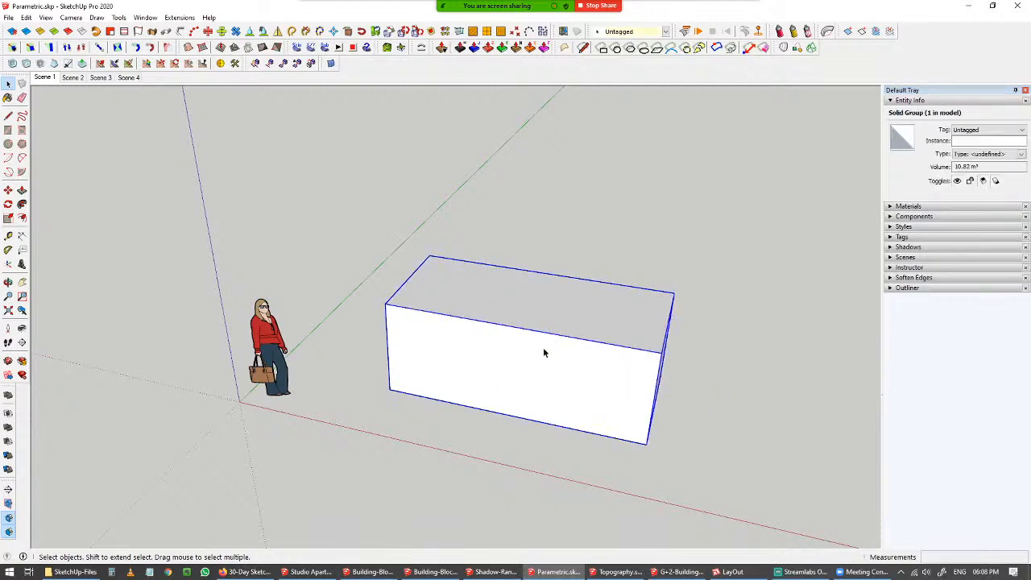
middle_drag(544, 352, 490, 341)
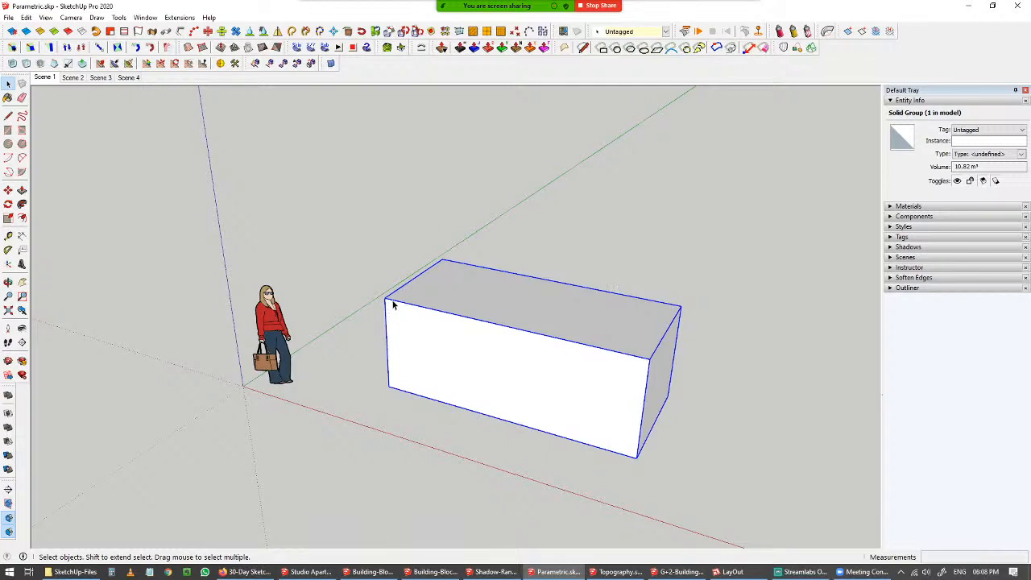
middle_drag(474, 352, 472, 329)
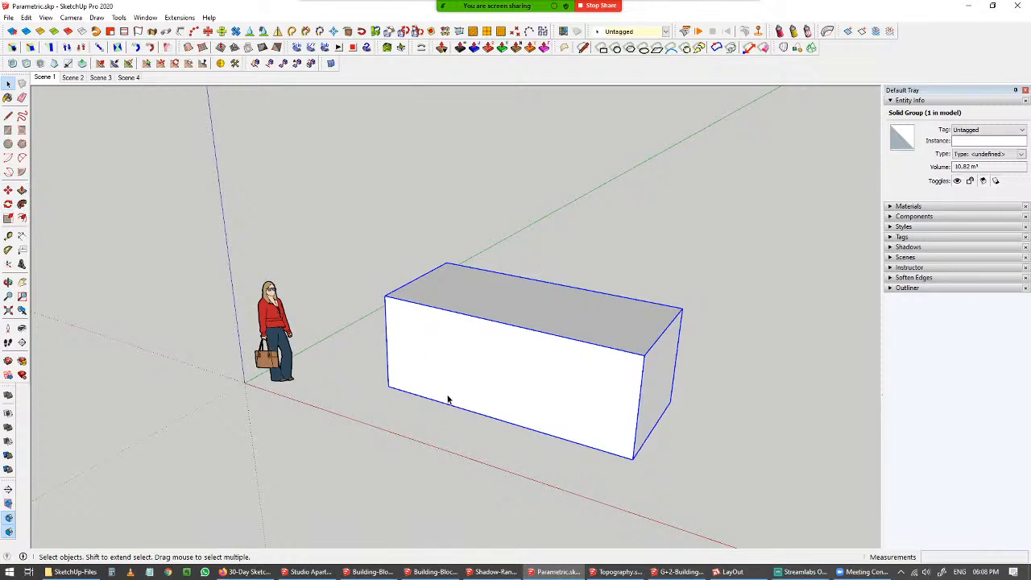
key(m)
click(389, 386)
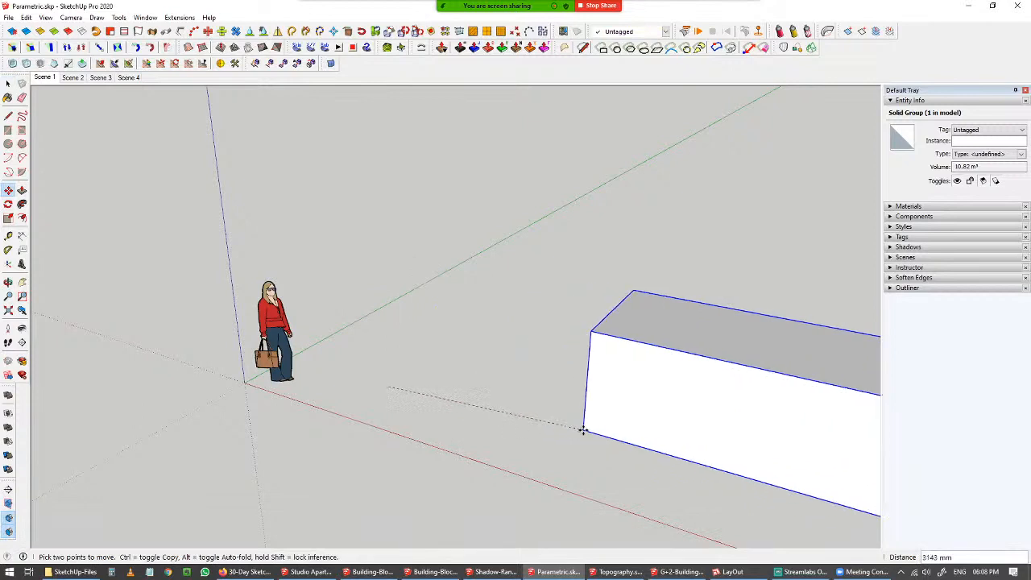
key(space)
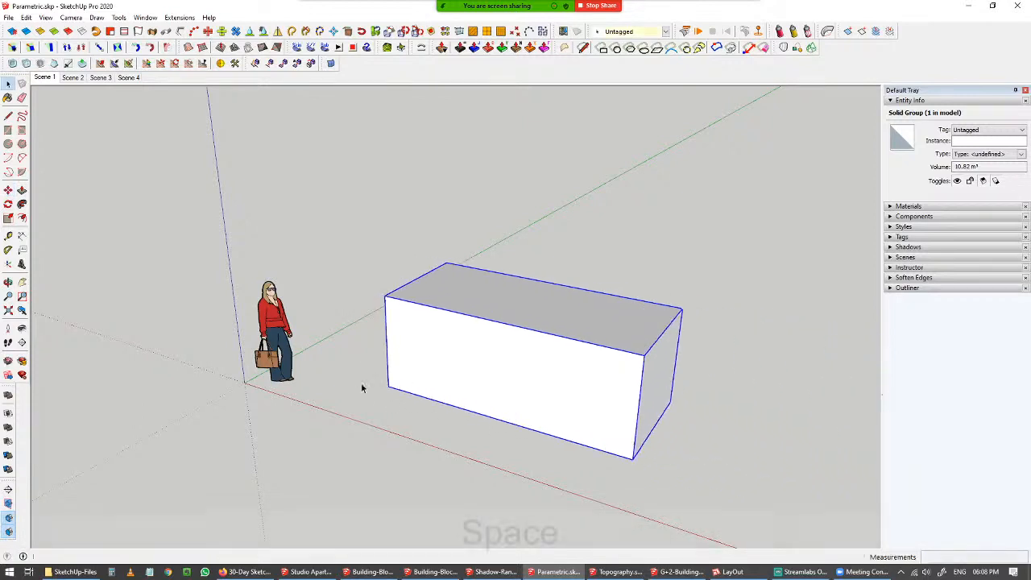
Open the group for editing and move its top face to turn the front wall into a slope.
double_click(483, 347)
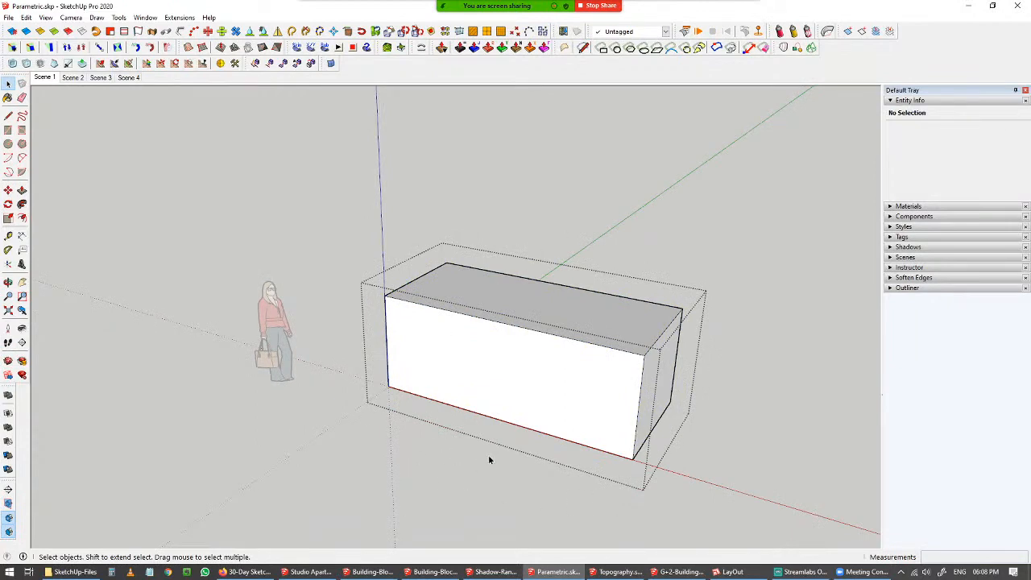
middle_drag(489, 459, 564, 330)
click(564, 330)
middle_drag(564, 371, 543, 320)
double_click(543, 320)
key(m)
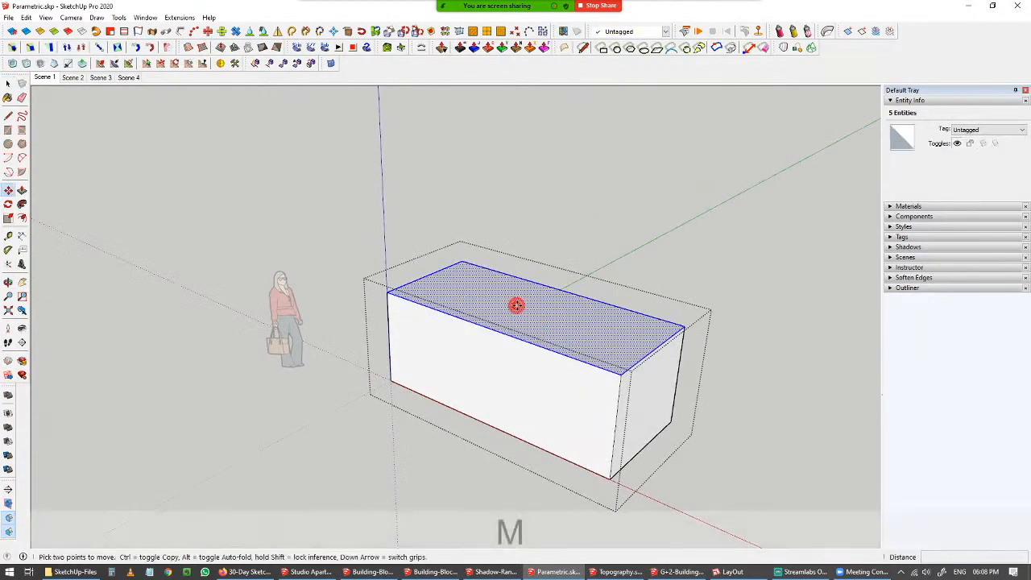
click(516, 306)
click(605, 341)
key(space)
Move the top face's end edge inward to slant the box's end wall.
middle_drag(459, 461, 705, 365)
click(690, 367)
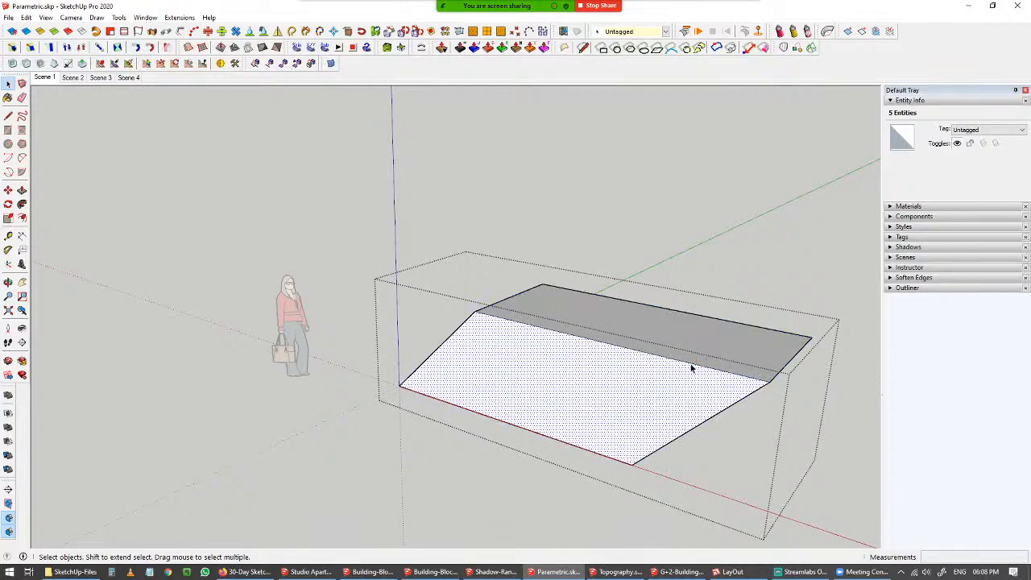
click(688, 364)
middle_drag(688, 364, 476, 354)
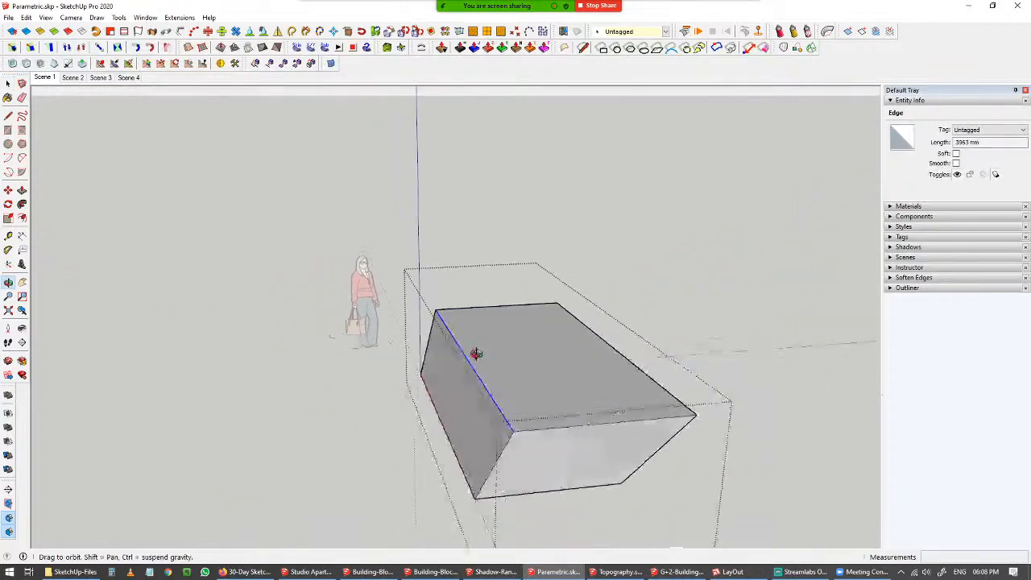
key(m)
click(525, 357)
click(499, 361)
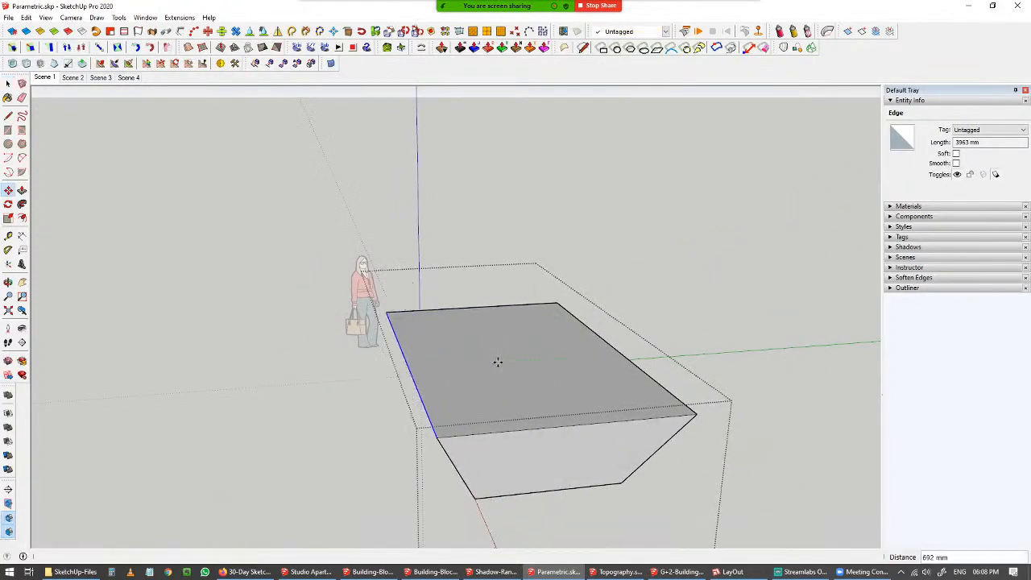
middle_drag(499, 361, 518, 386)
key(space)
middle_drag(626, 403, 751, 417)
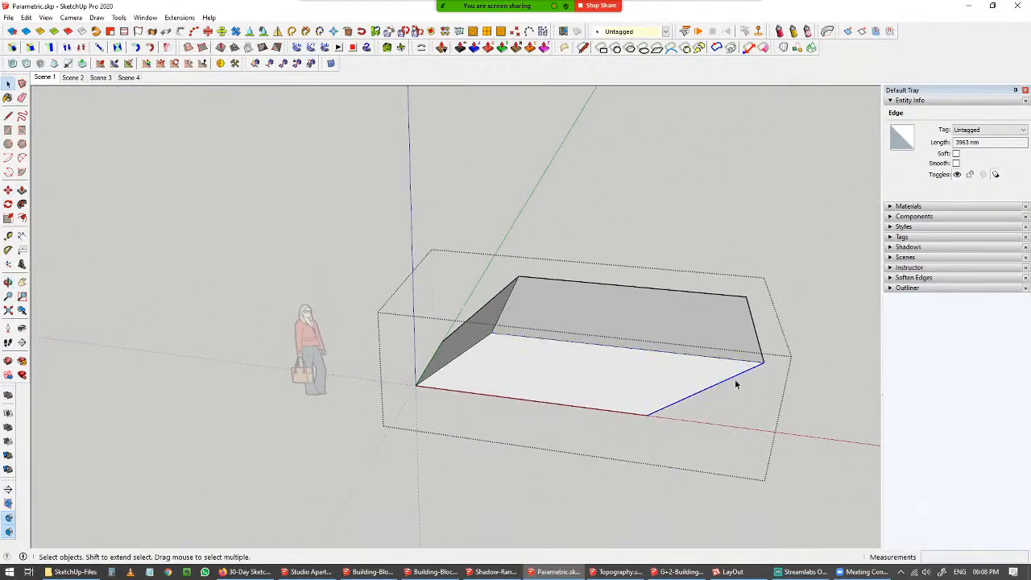
click(736, 385)
key(m)
click(764, 363)
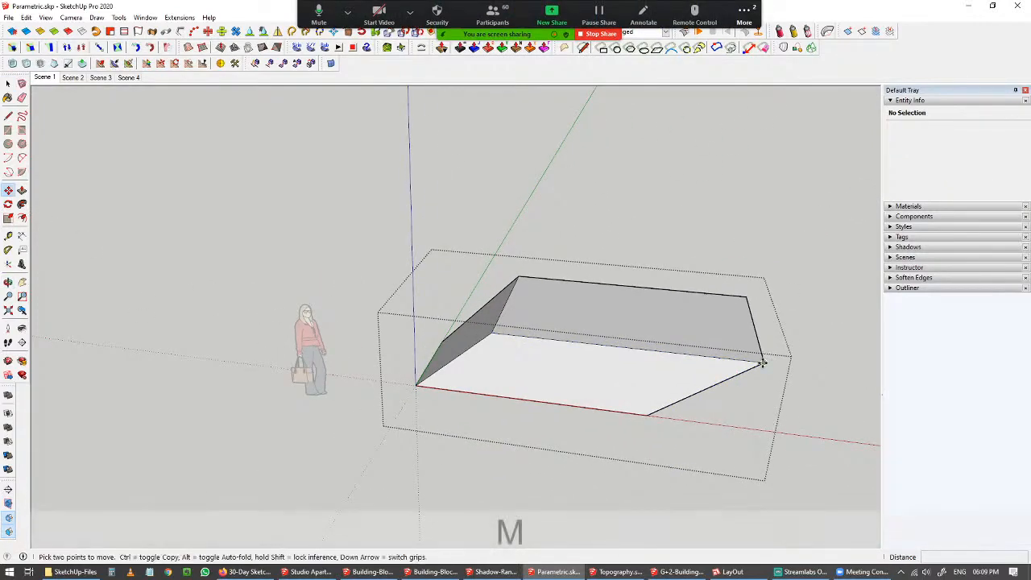
middle_drag(754, 356, 688, 319)
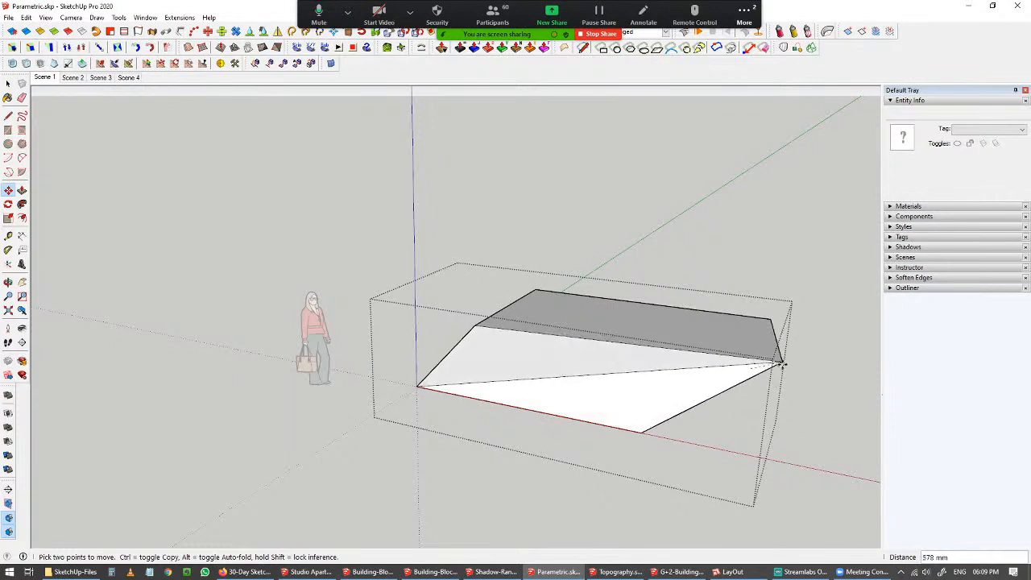
key(space)
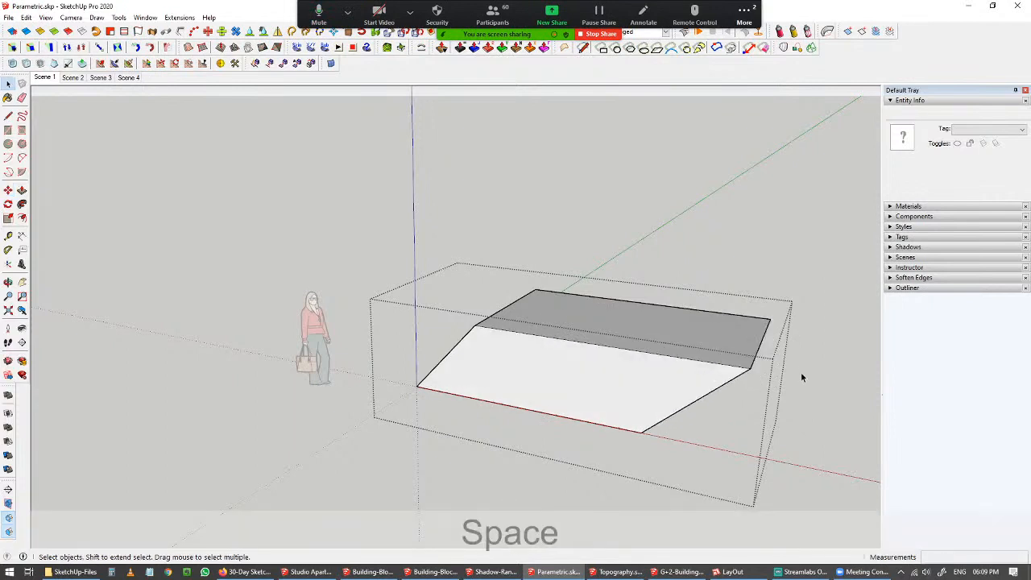
Close the group and inspect its volume in Entity Info.
click(670, 362)
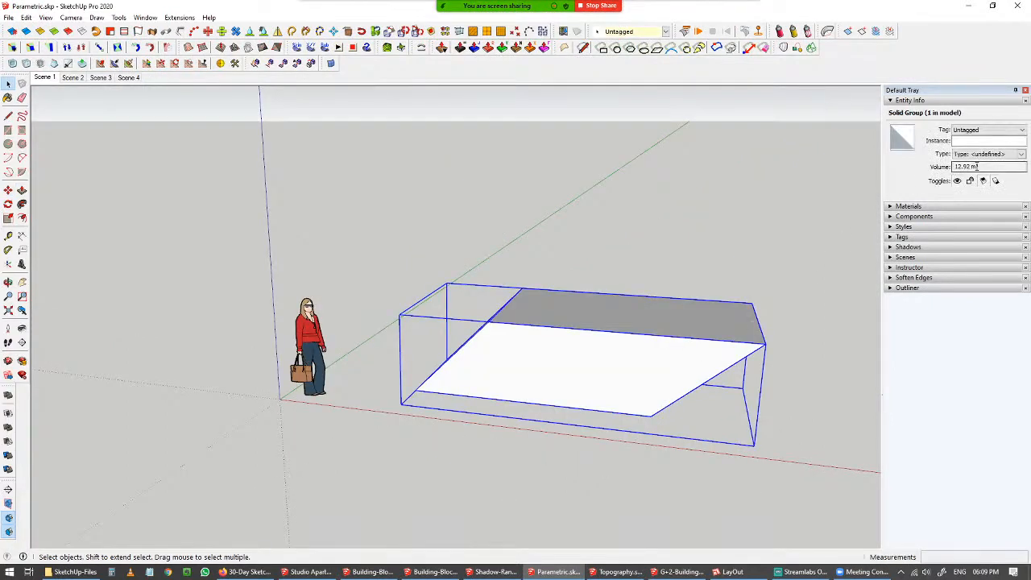
drag(978, 166, 933, 174)
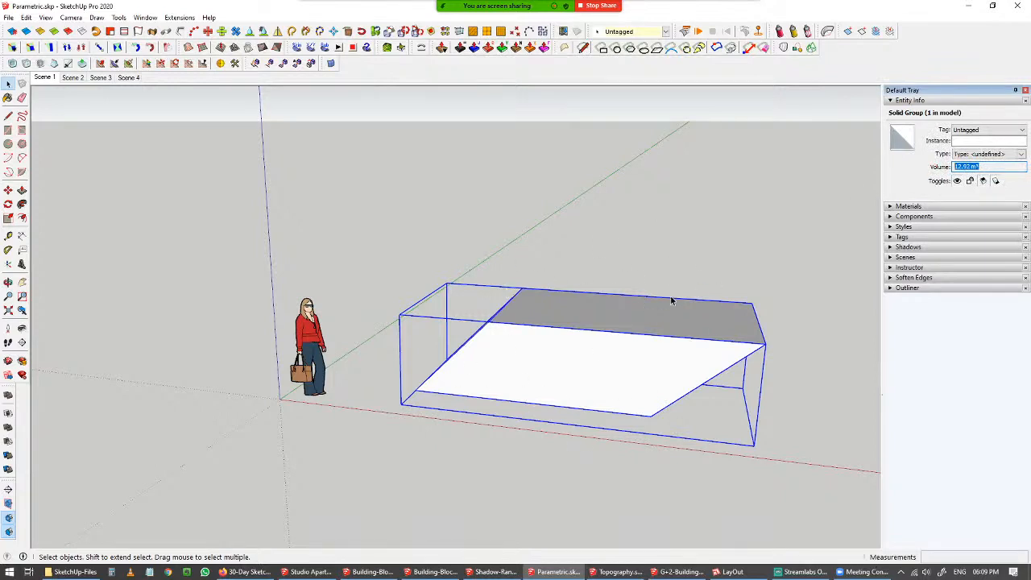
click(726, 262)
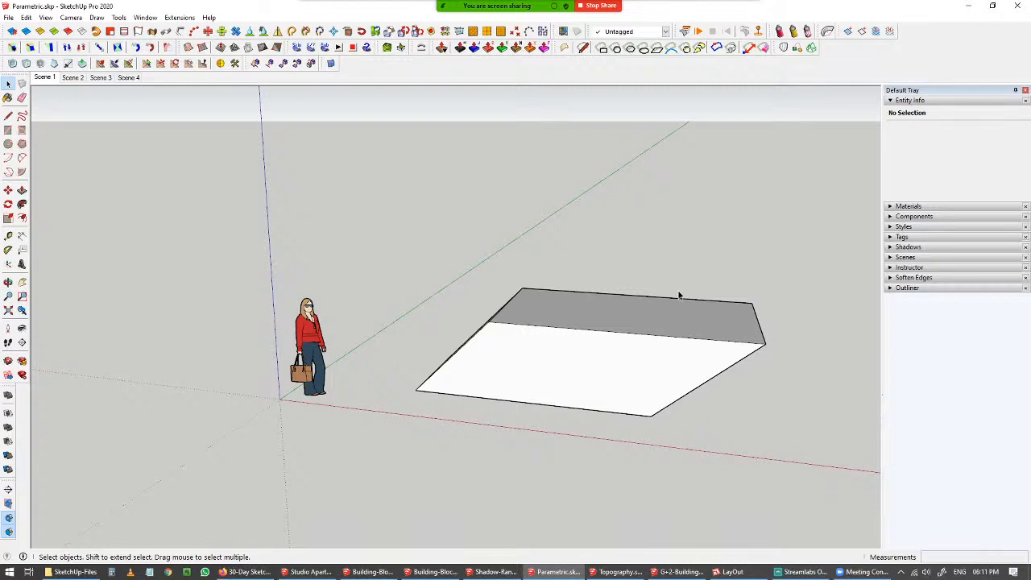
Switch to the Building-Block-Design-Evolution model window.
mouse_move(368, 572)
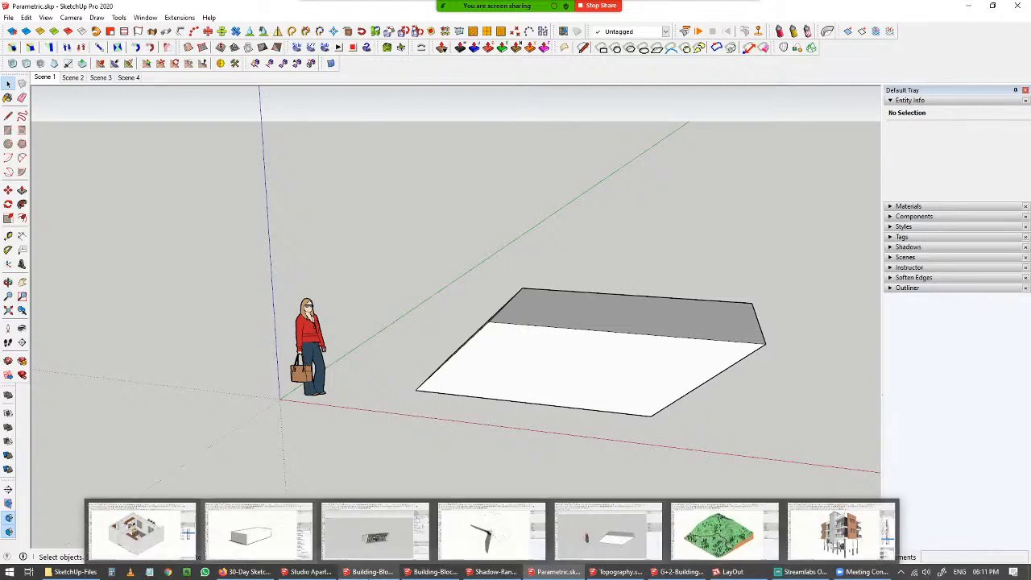
click(282, 540)
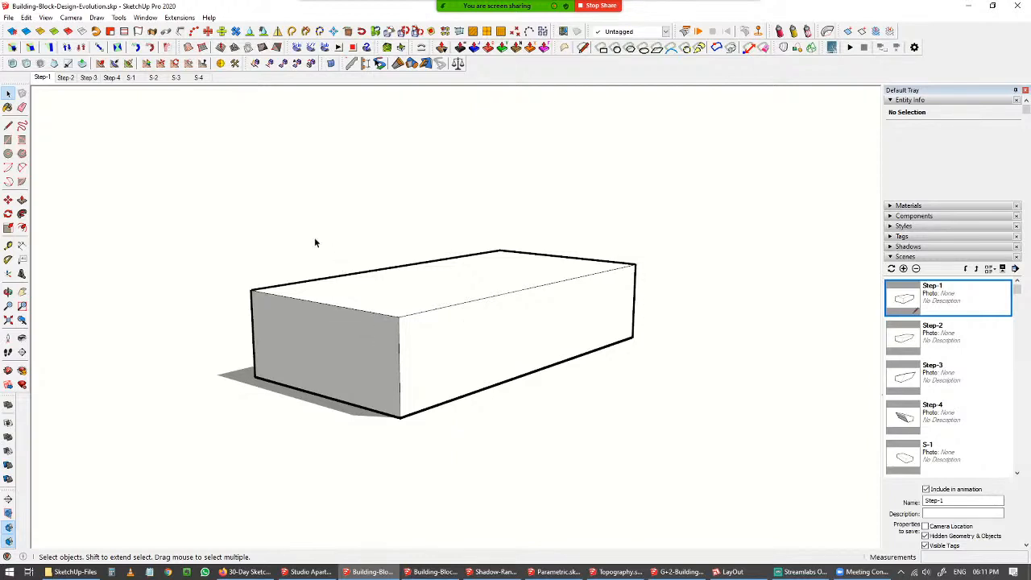
Step through the Step-1 to Step-4 scenes to review the block's design evolution.
middle_drag(297, 302, 314, 345)
click(67, 79)
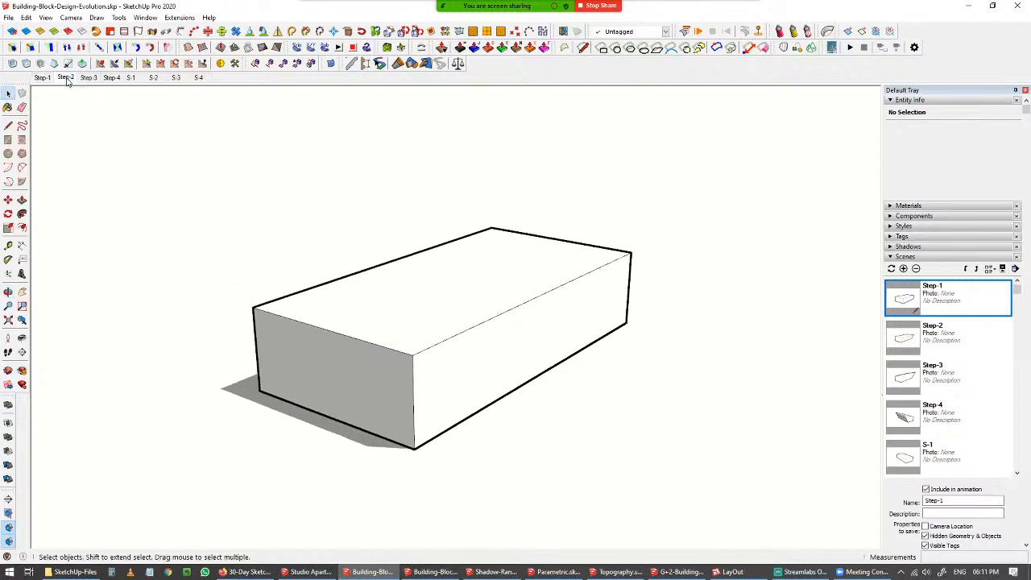
click(88, 78)
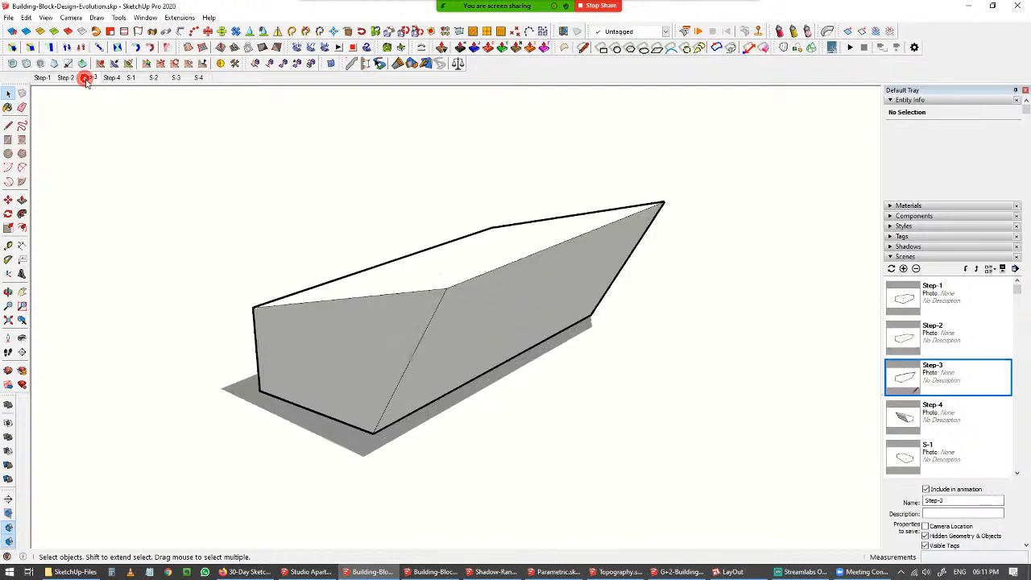
click(112, 78)
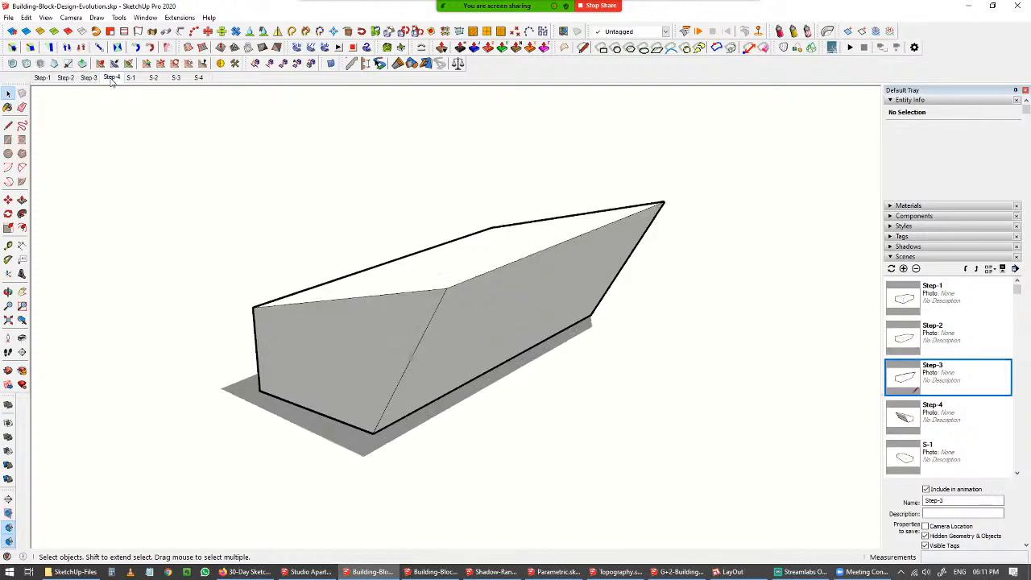
middle_drag(364, 302, 460, 304)
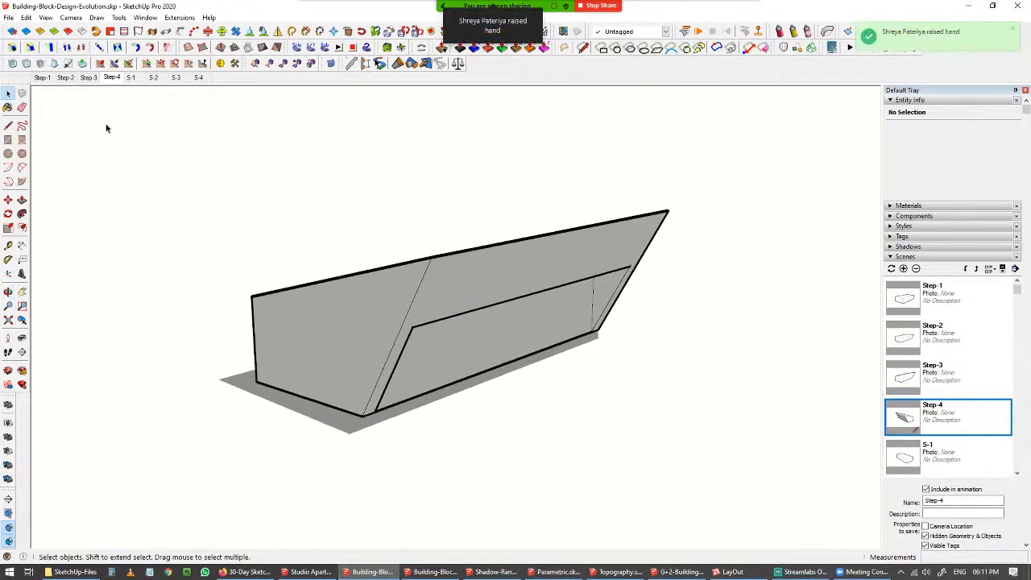
click(86, 78)
click(66, 78)
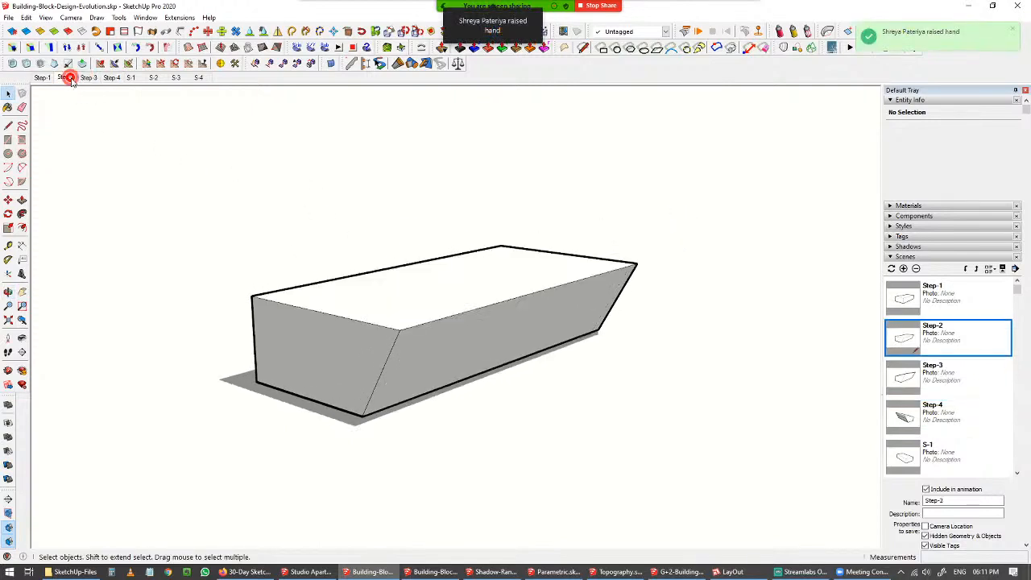
click(42, 78)
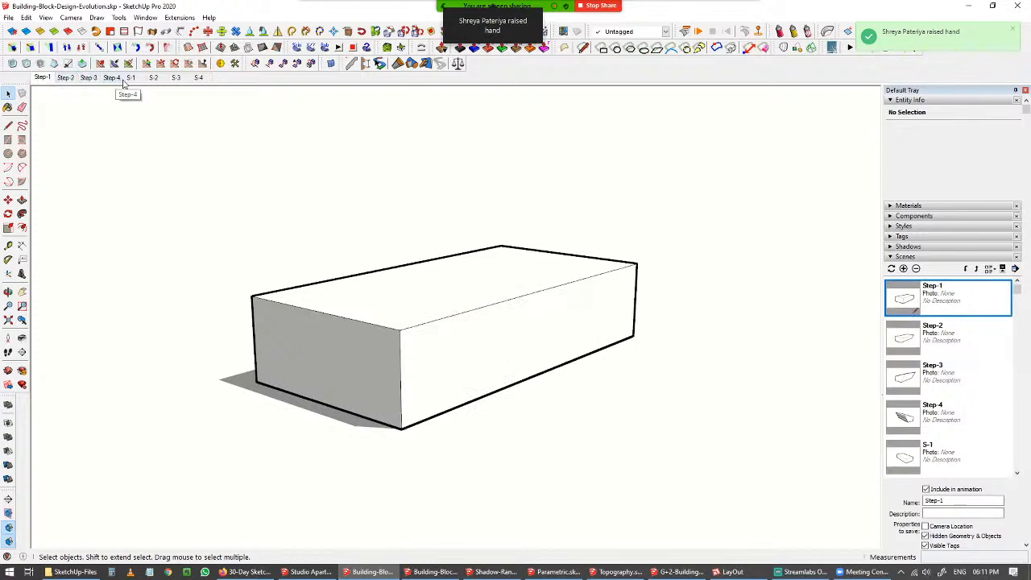
click(64, 78)
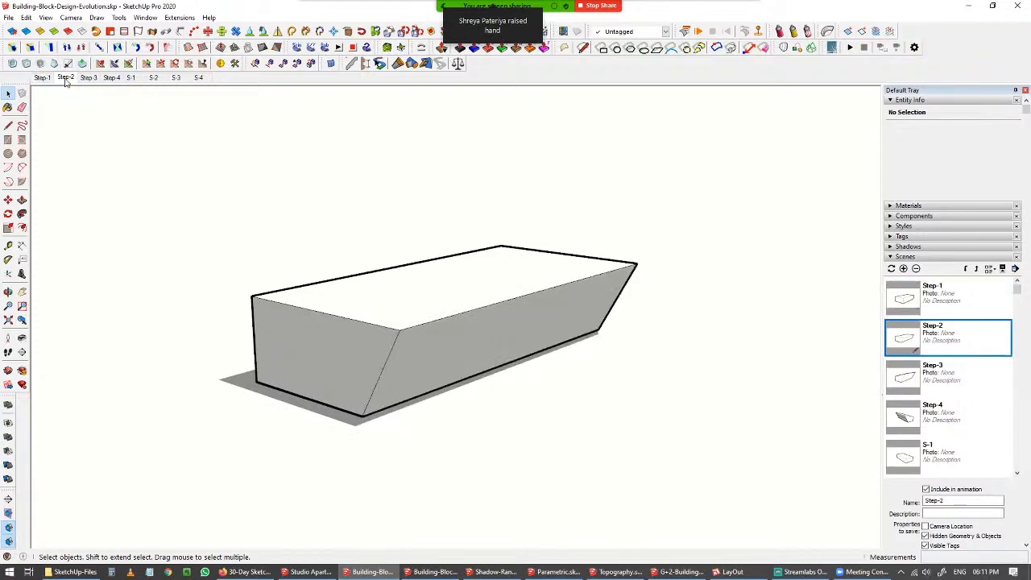
click(89, 78)
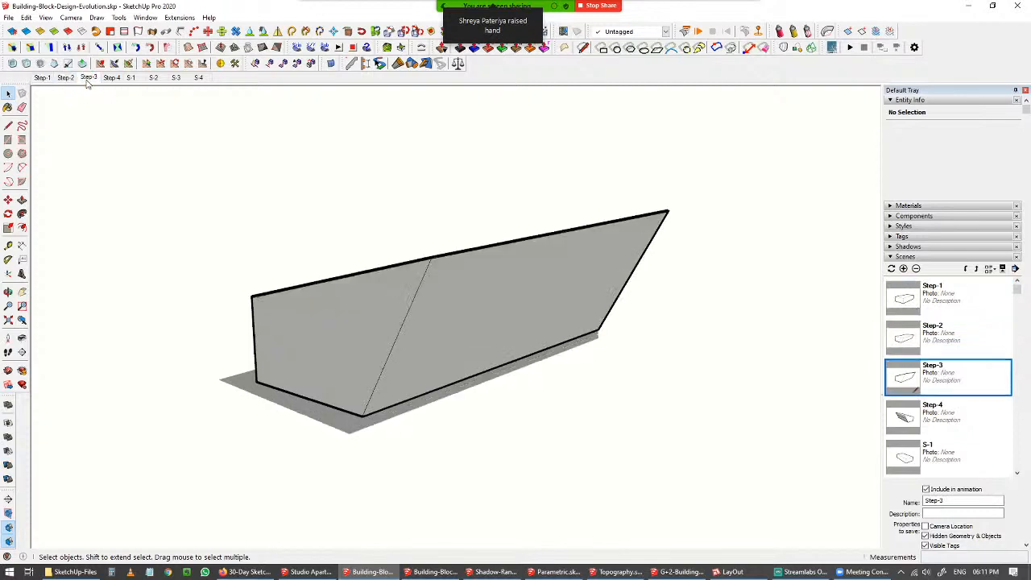
Show the Step-4 scene of the design-evolution model.
click(111, 80)
mouse_move(413, 324)
middle_down()
mouse_move(415, 278)
mouse_move(362, 302)
mouse_move(362, 274)
mouse_move(428, 301)
mouse_move(380, 284)
mouse_move(426, 363)
mouse_move(443, 419)
middle_up()
Switch to the Building-Block model and view it through its Plan, Section X and Isometric scenes.
click(435, 572)
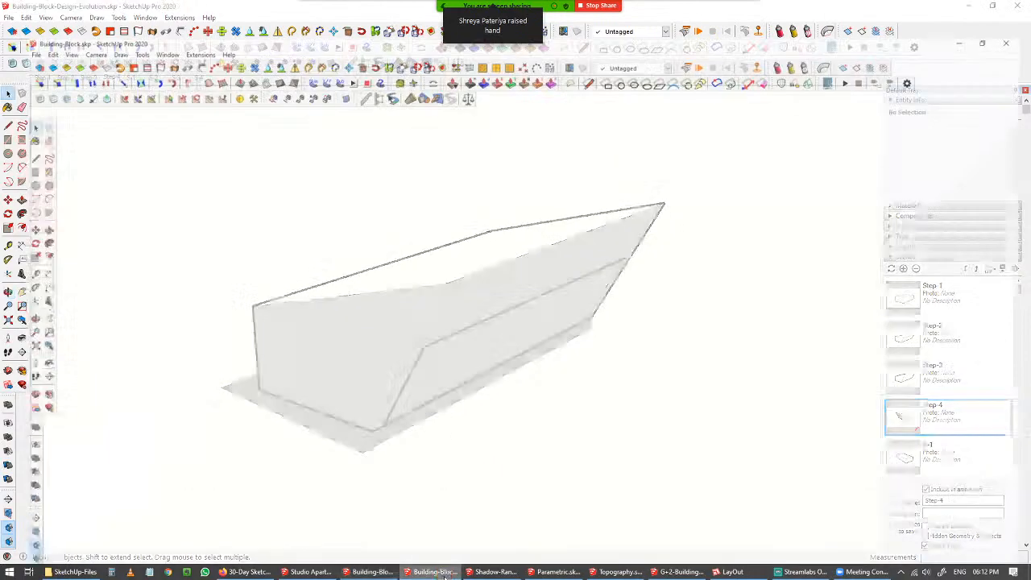
scroll(482, 369, up, 6)
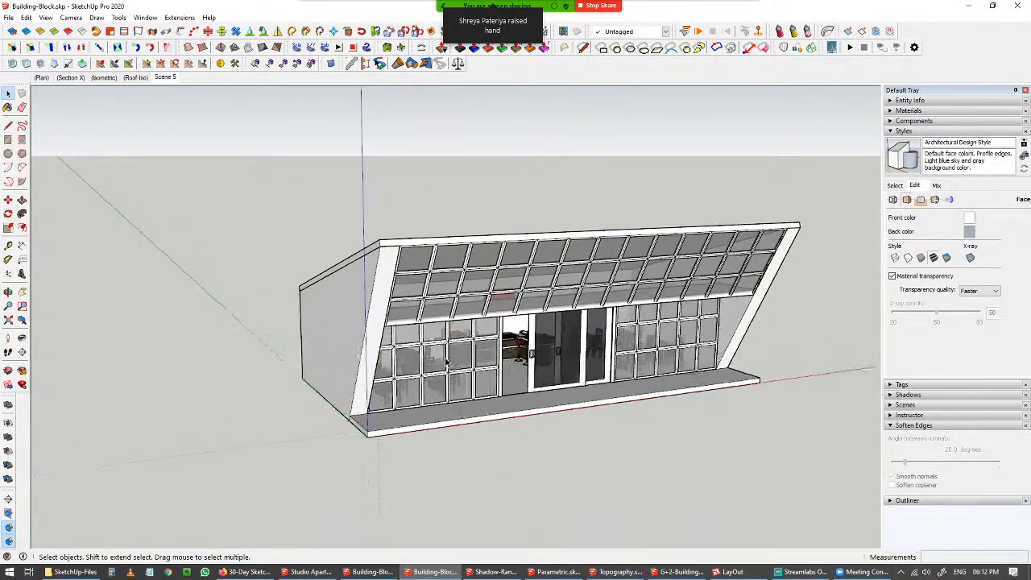
middle_drag(447, 362, 666, 312)
scroll(732, 293, up, 3)
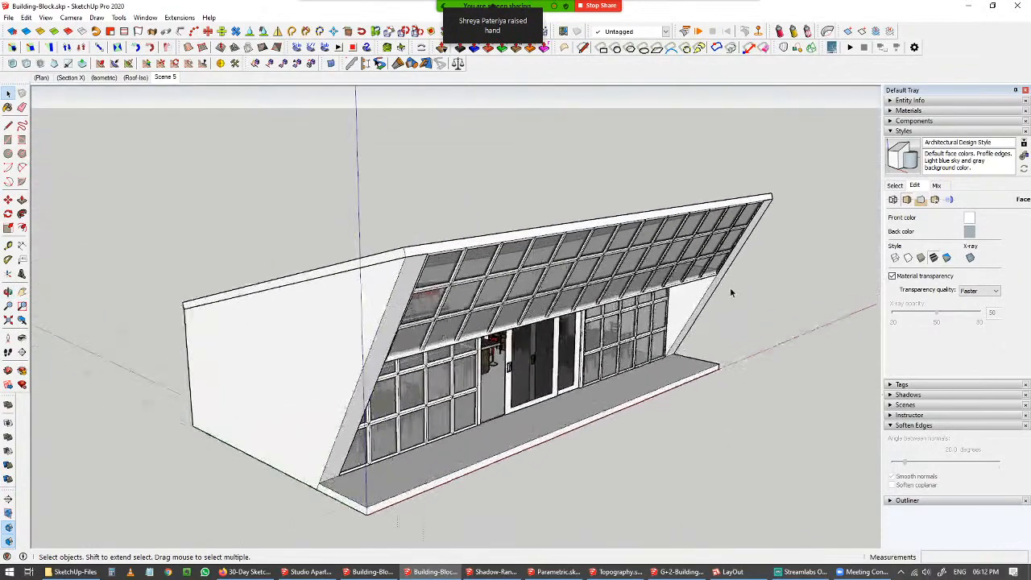
mouse_move(732, 293)
middle_down()
mouse_move(502, 260)
mouse_move(424, 274)
mouse_move(250, 277)
mouse_move(216, 288)
mouse_move(341, 317)
mouse_move(467, 293)
mouse_move(596, 334)
middle_up()
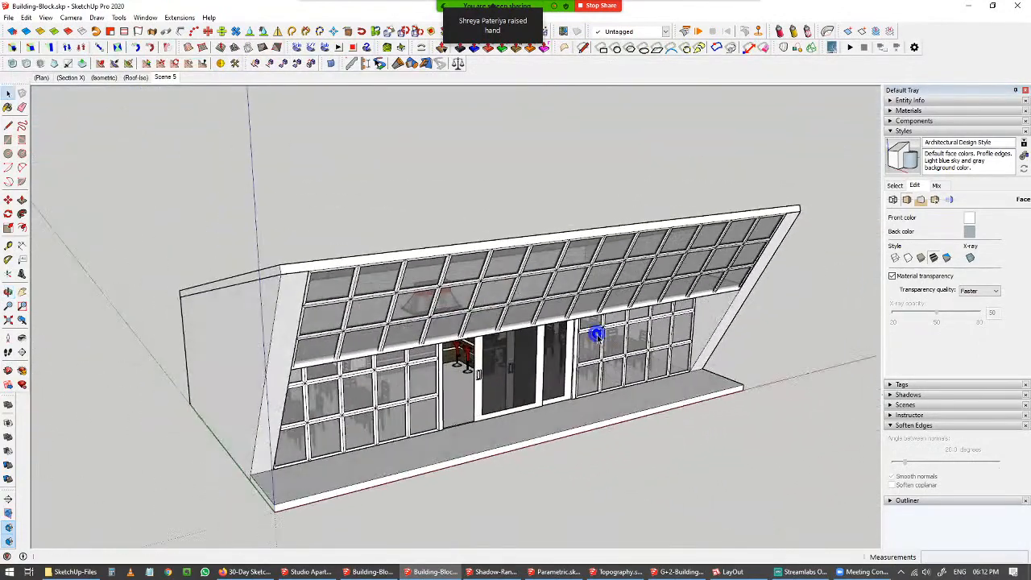
click(43, 82)
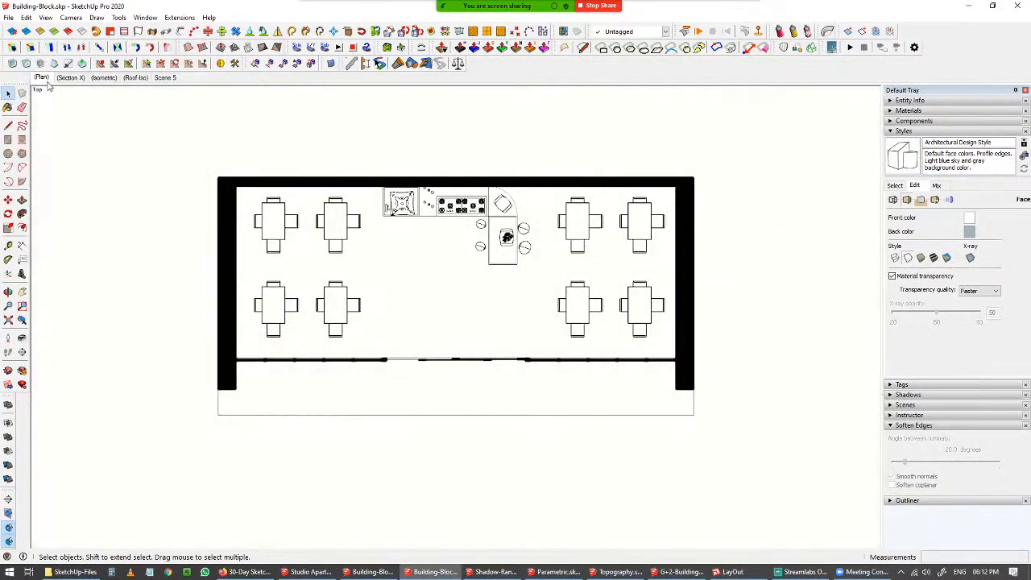
click(71, 78)
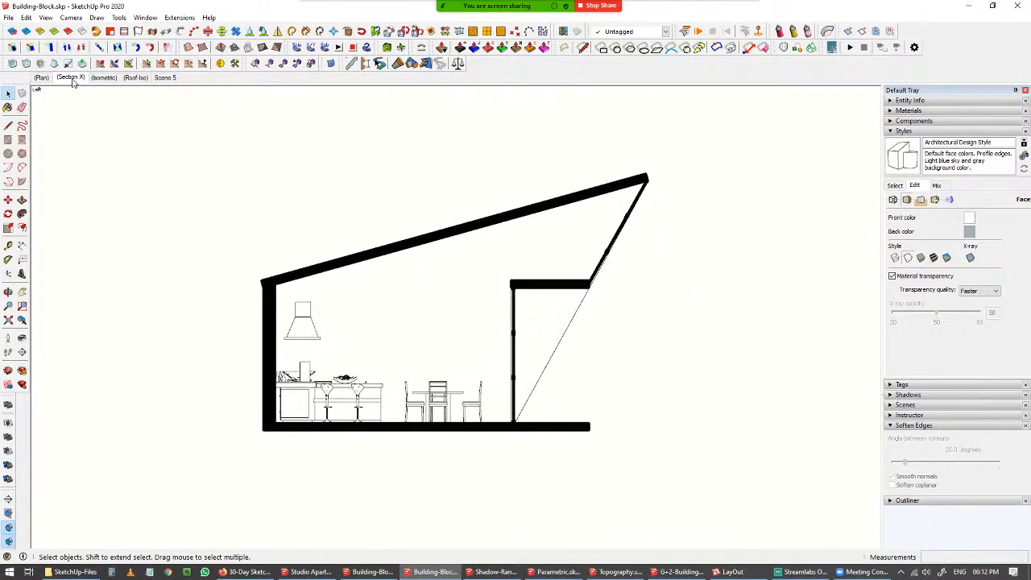
click(105, 78)
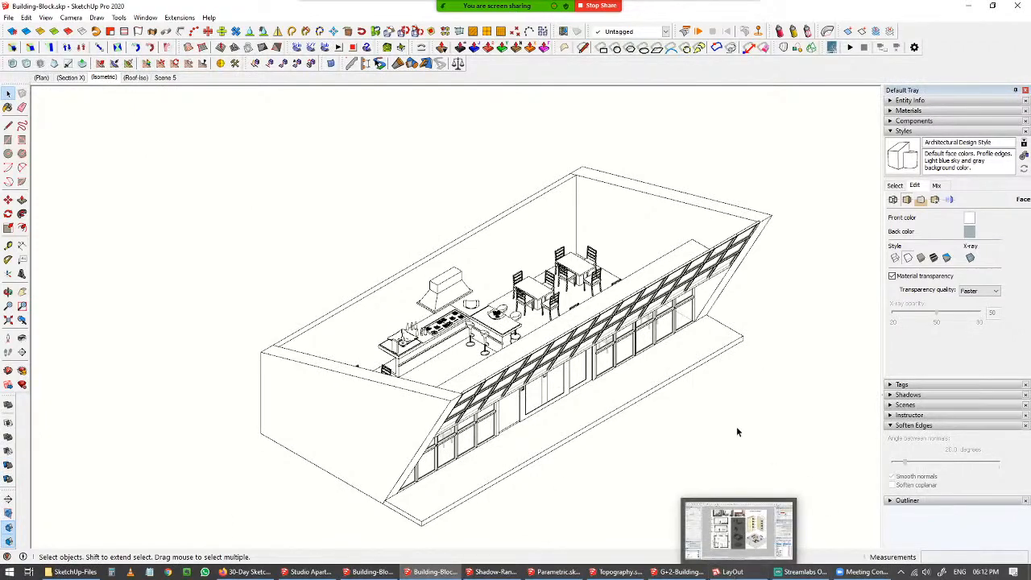
Switch to LayOut and examine the form-evolution panel on the Final-Sheet-Square inside page.
click(746, 569)
click(747, 569)
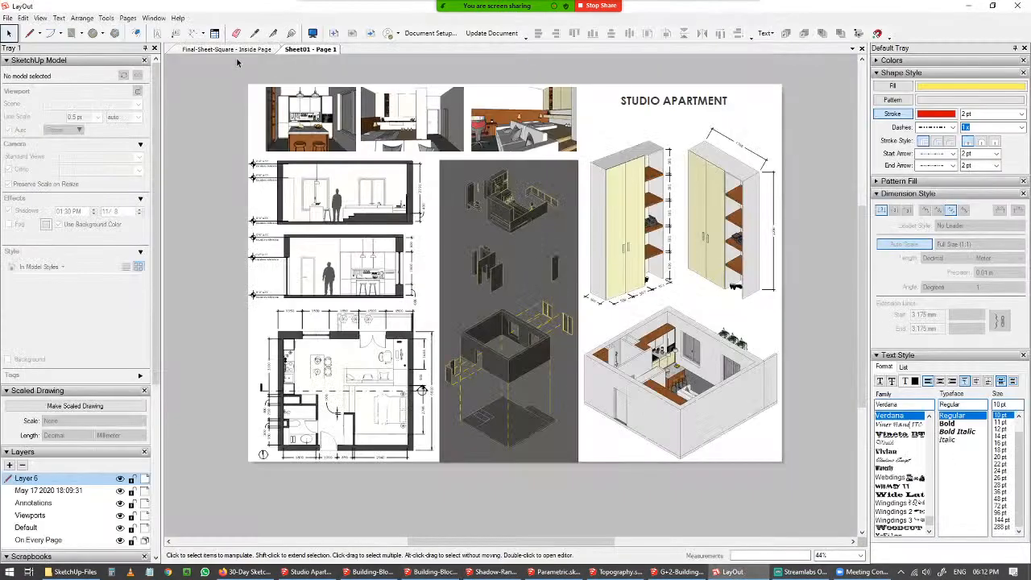
click(234, 50)
scroll(392, 206, down, 5)
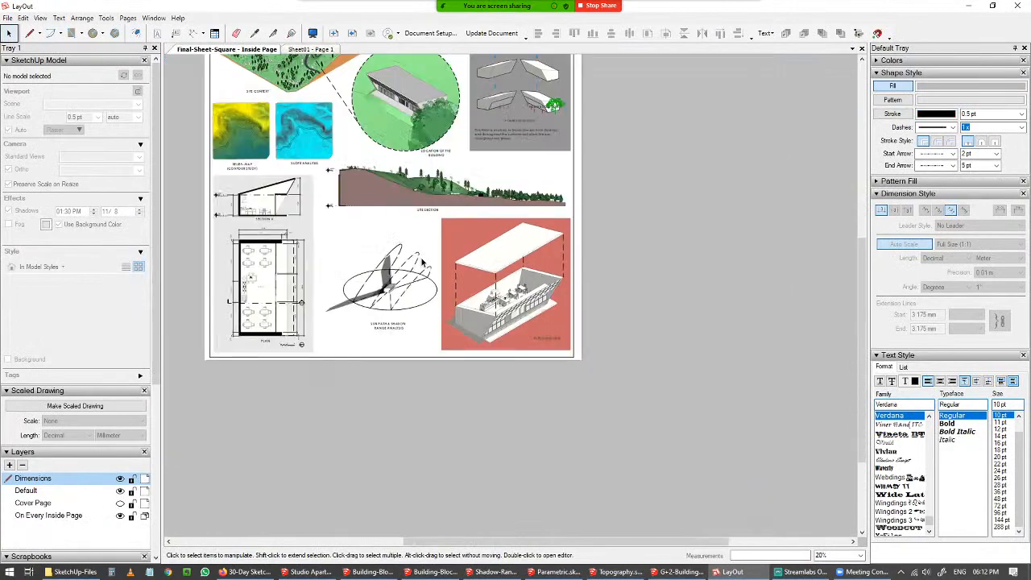
scroll(542, 290, up, 5)
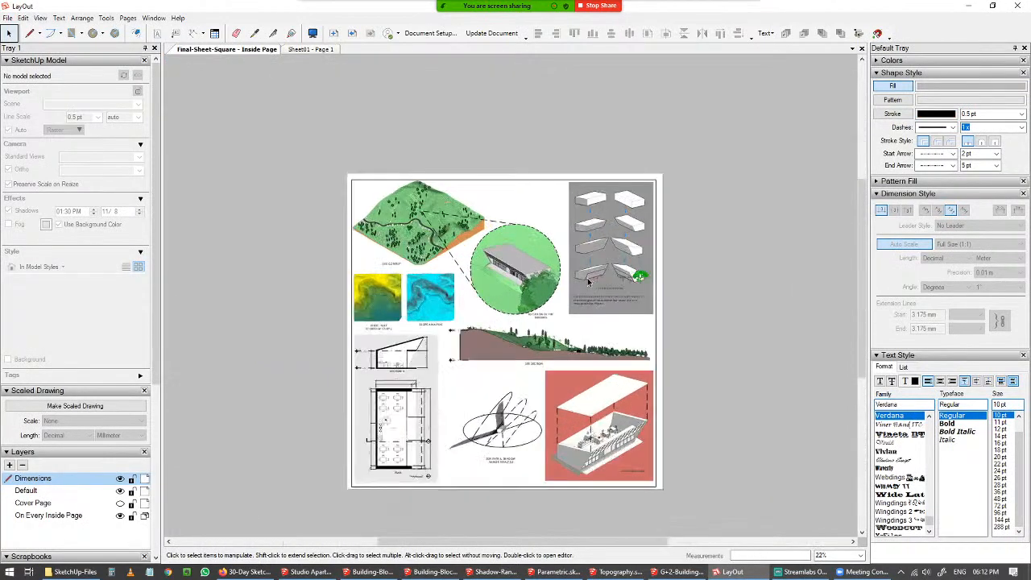
scroll(548, 286, up, 3)
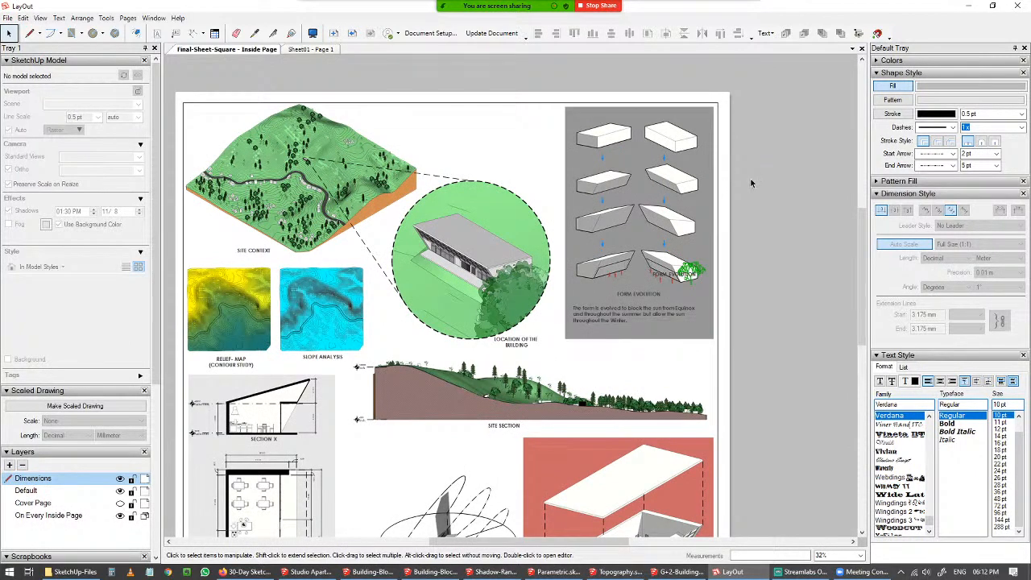
click(618, 133)
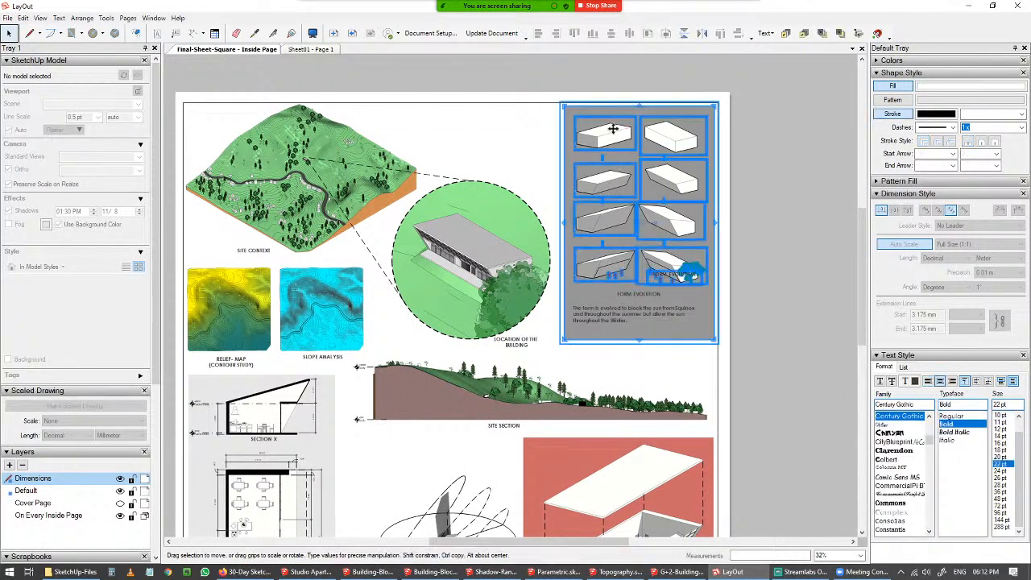
click(793, 205)
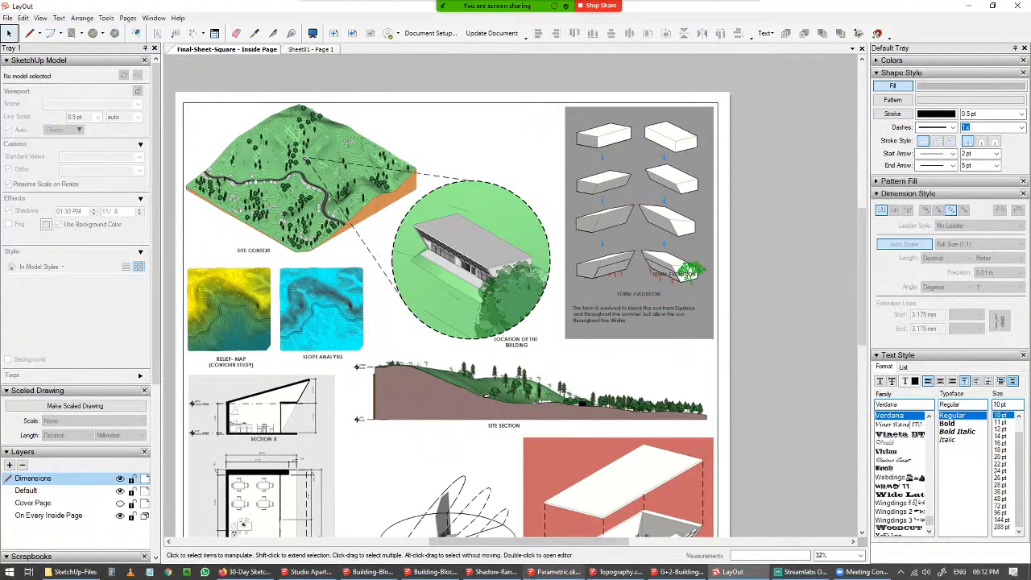
Switch to the design-evolution model and step through its S-1 to S-4 scenes.
click(370, 572)
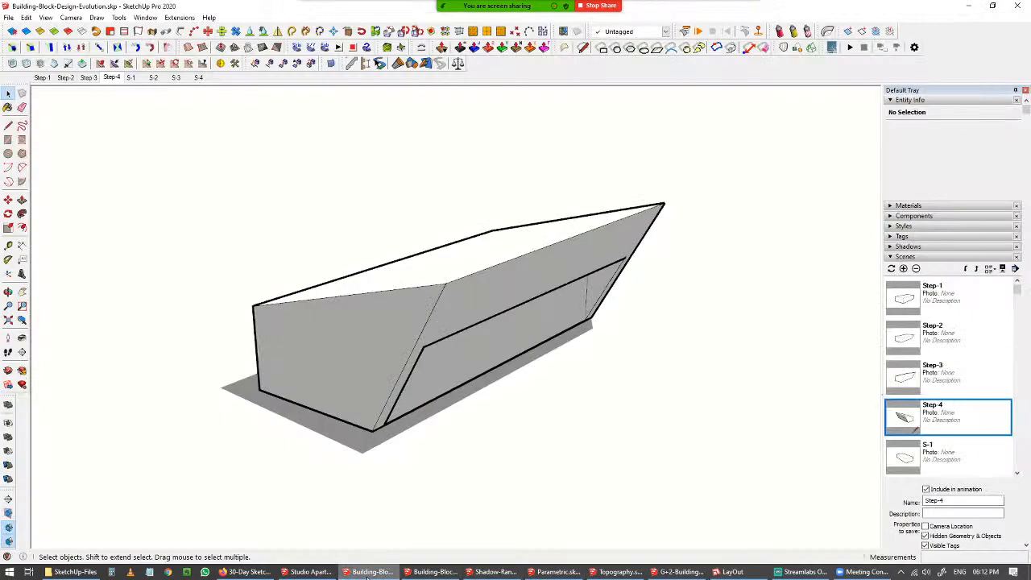
click(132, 78)
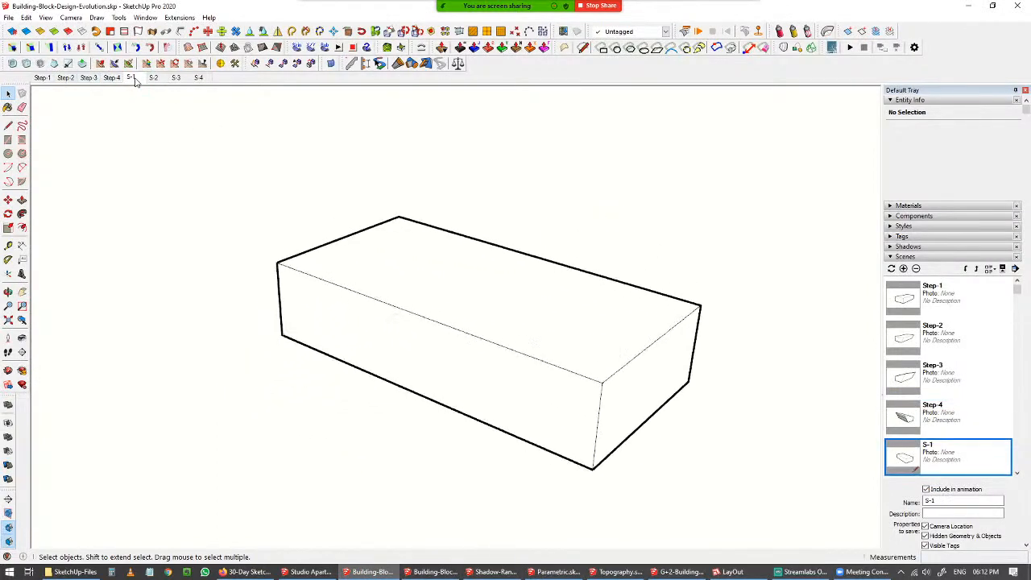
click(152, 77)
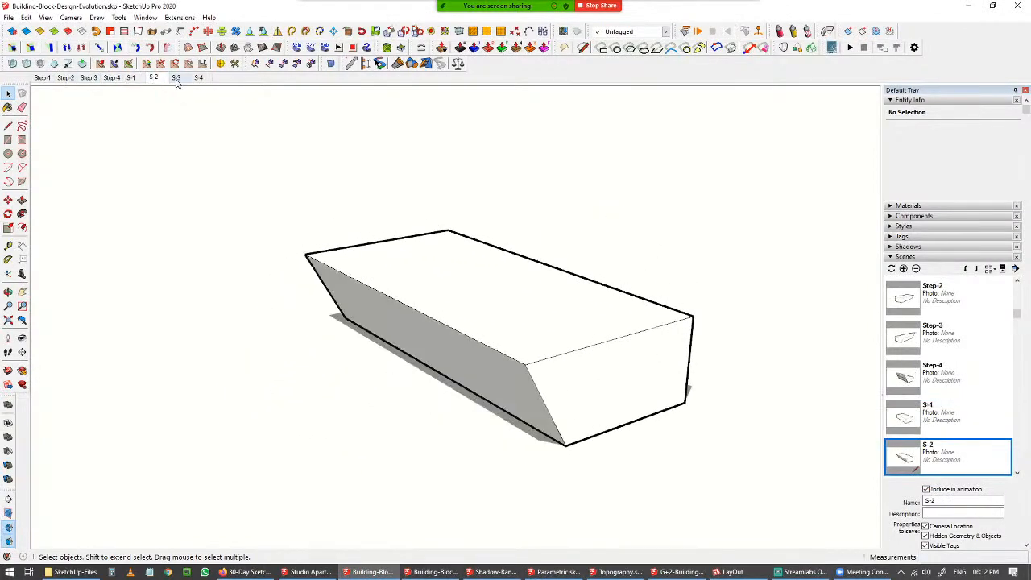
click(176, 77)
click(198, 77)
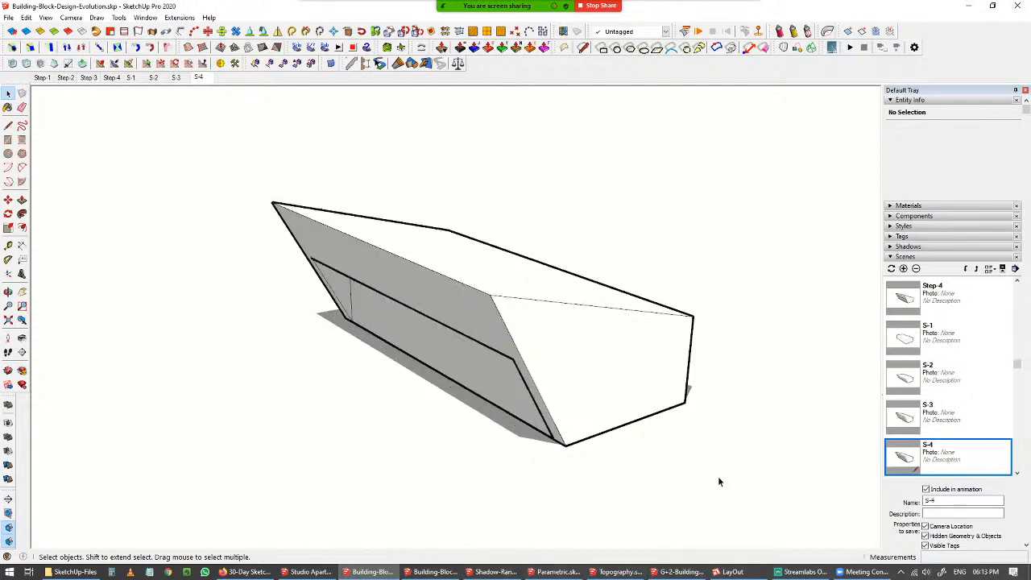
Switch to LayOut and examine the sheet's section, plan and sun-path drawings.
click(732, 572)
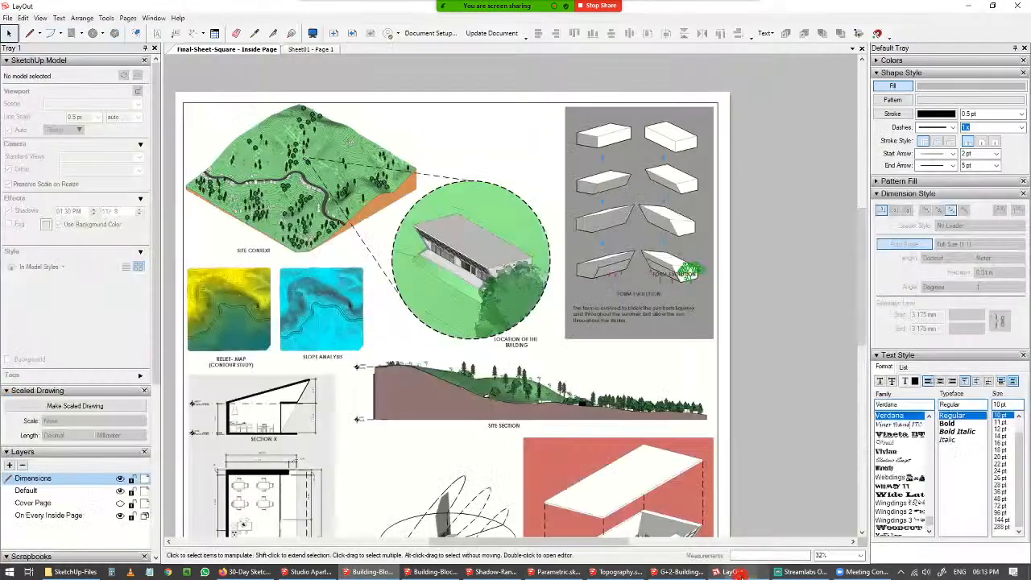
scroll(595, 336, down, 3)
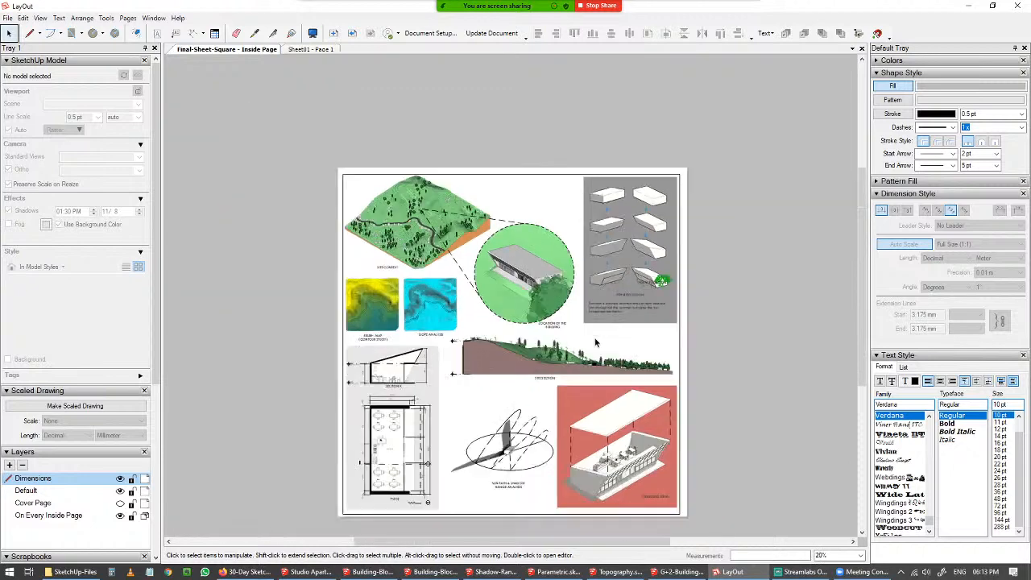
middle_drag(596, 336, 596, 321)
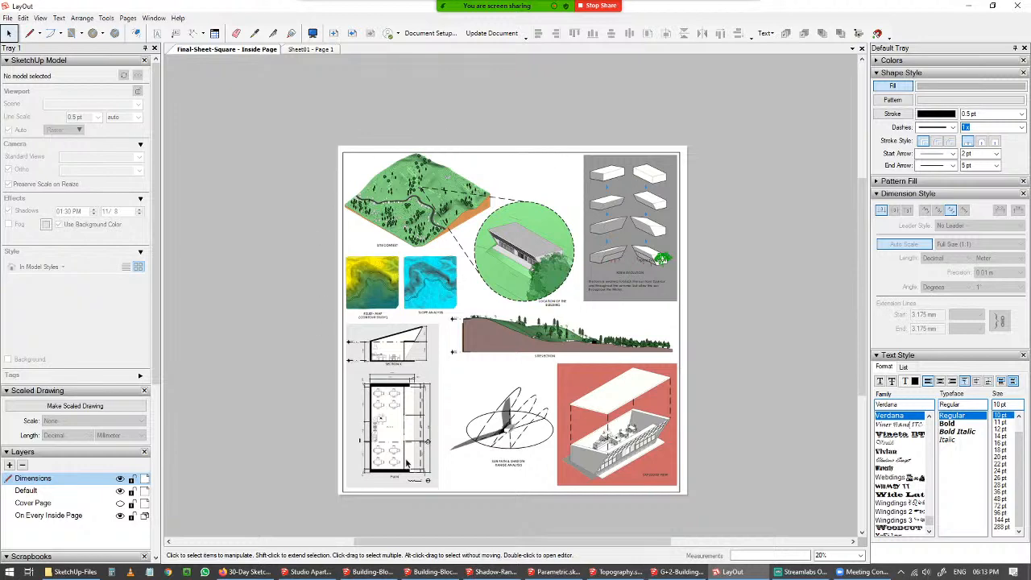
scroll(399, 461, up, 4)
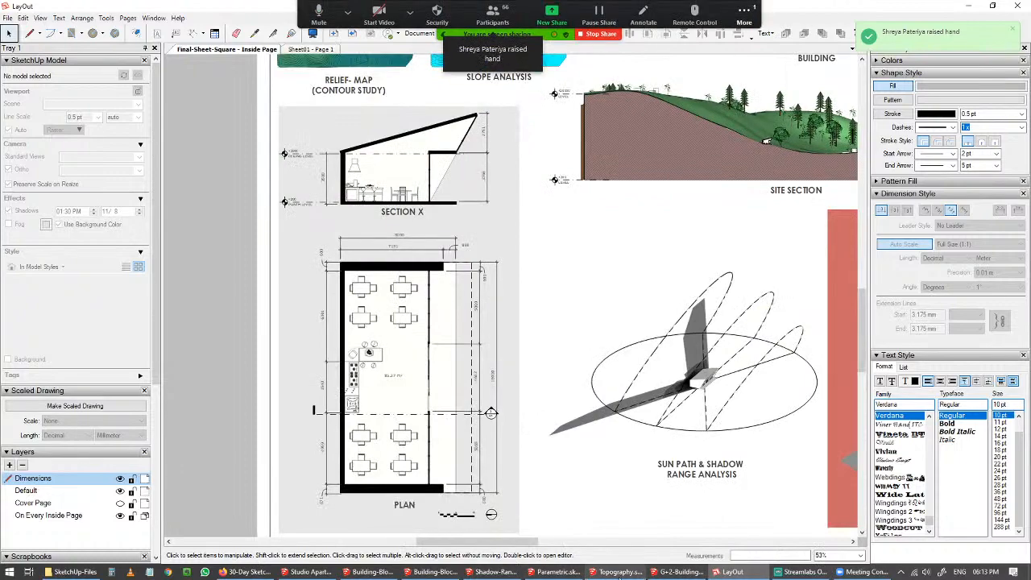
Switch to the Building-Block model, open its Plan scene and orbit into a 3D view of the interior.
mouse_move(504, 575)
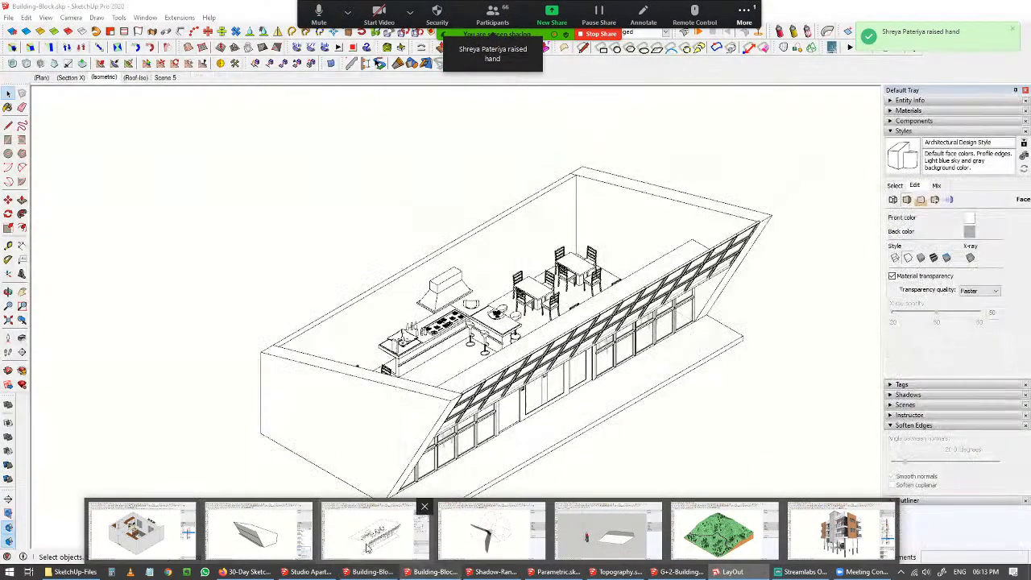
click(141, 531)
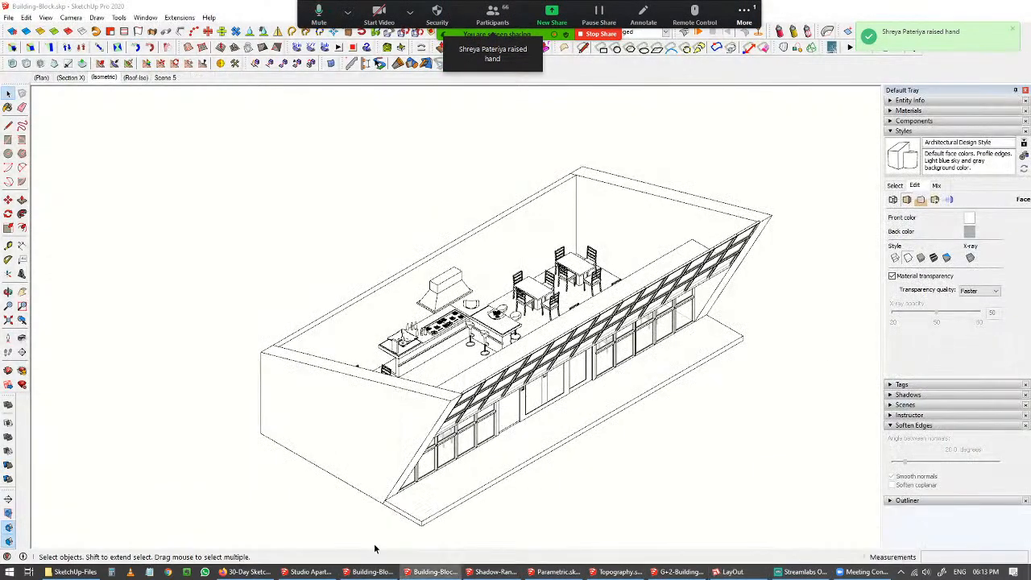
click(41, 77)
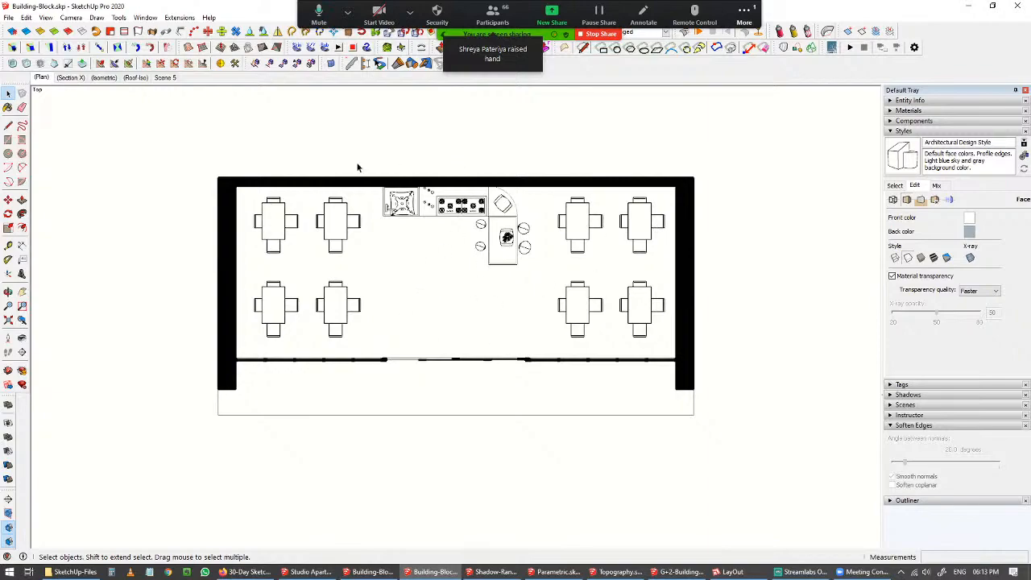
middle_drag(490, 205, 502, 363)
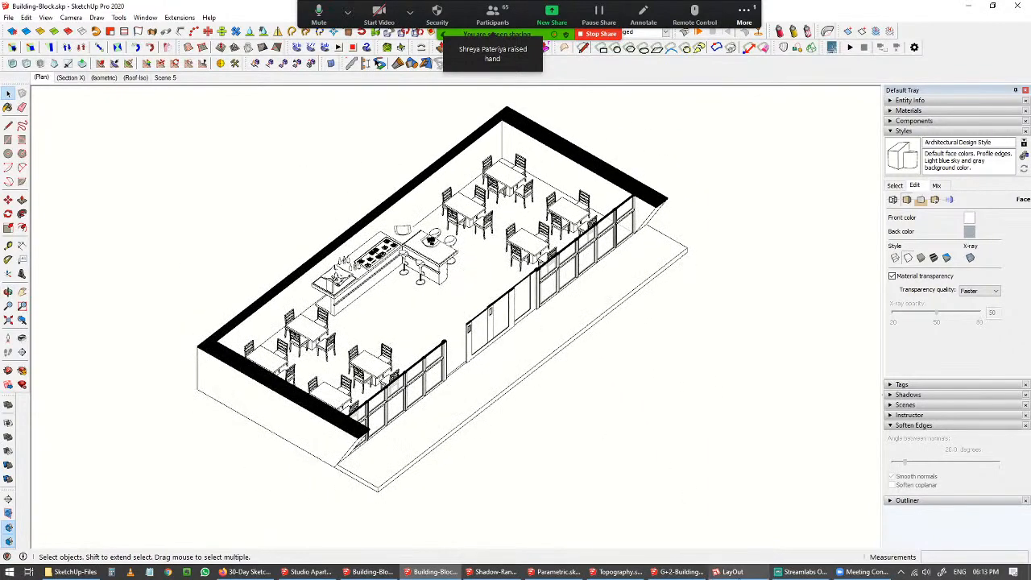
Switch to LayOut and review the whole presentation sheet.
click(723, 572)
scroll(427, 167, down, 3)
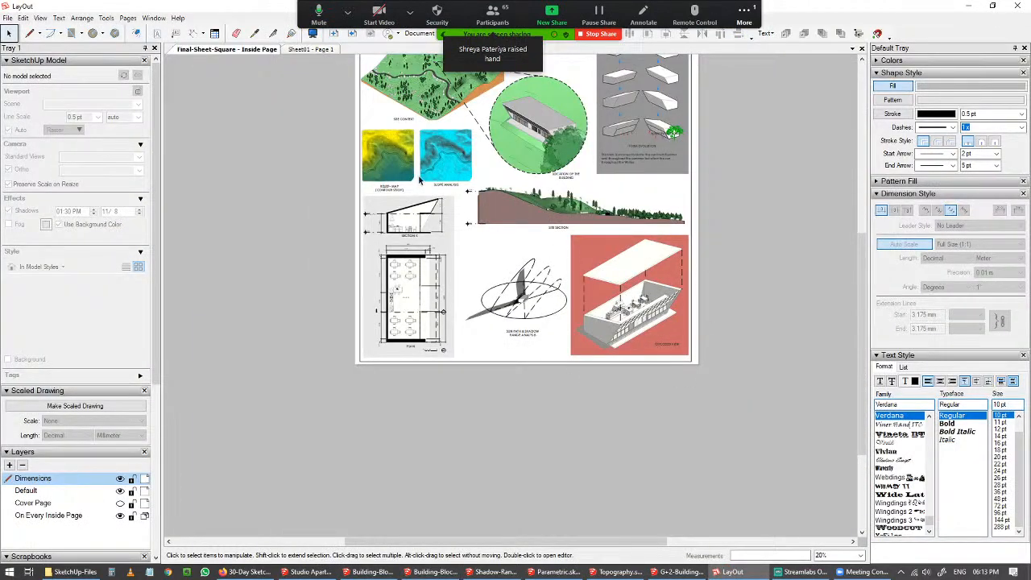
scroll(674, 307, up, 2)
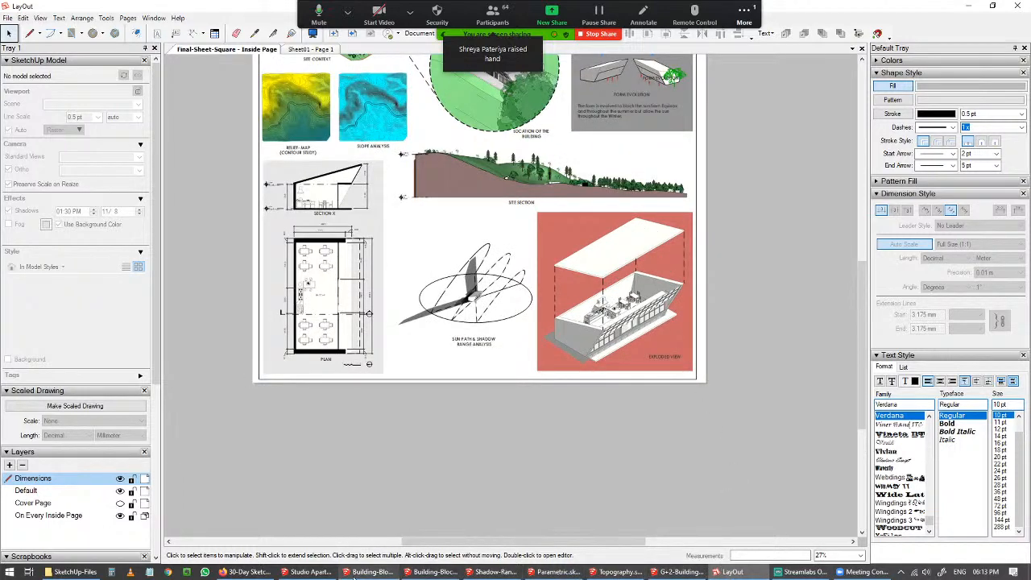
Switch back to the Building-Block model and zoom in on the dining area.
click(370, 572)
click(409, 574)
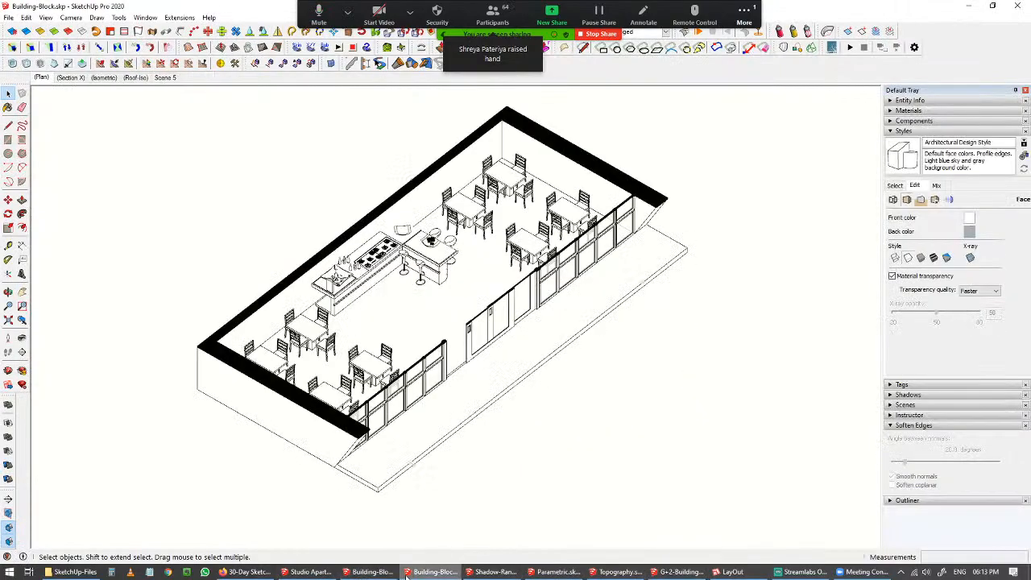
middle_drag(361, 334, 367, 326)
scroll(460, 288, up, 5)
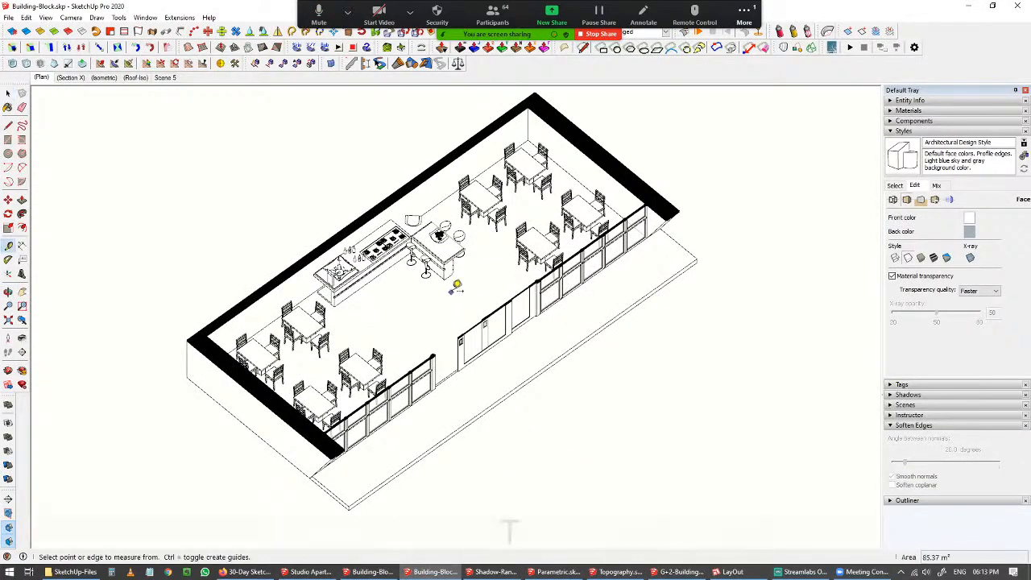
key(space)
shift+middle_drag(516, 253, 476, 207)
key(space)
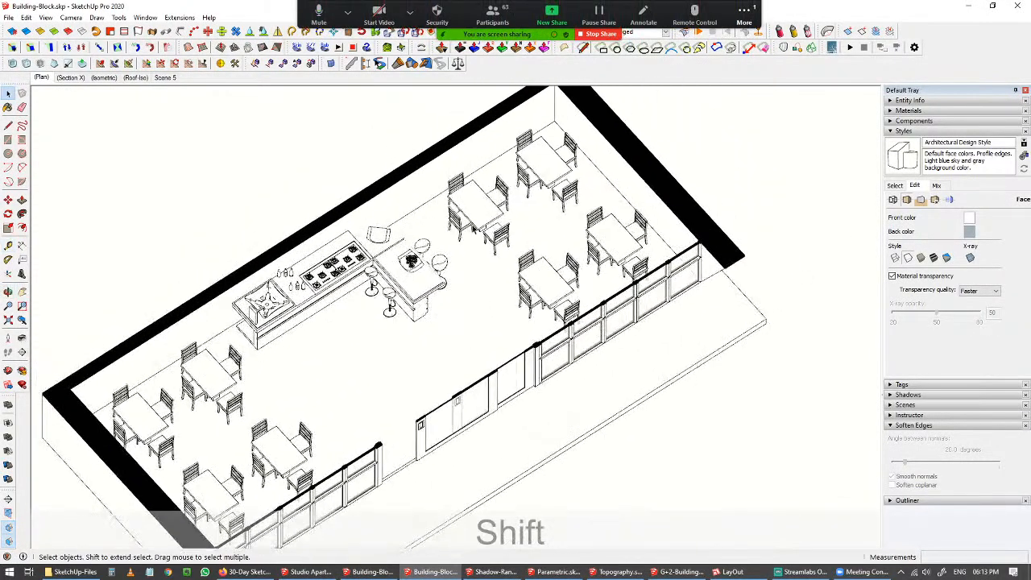
Move one dining table with its chairs about 3350 mm toward the front glazing.
click(475, 207)
key(m)
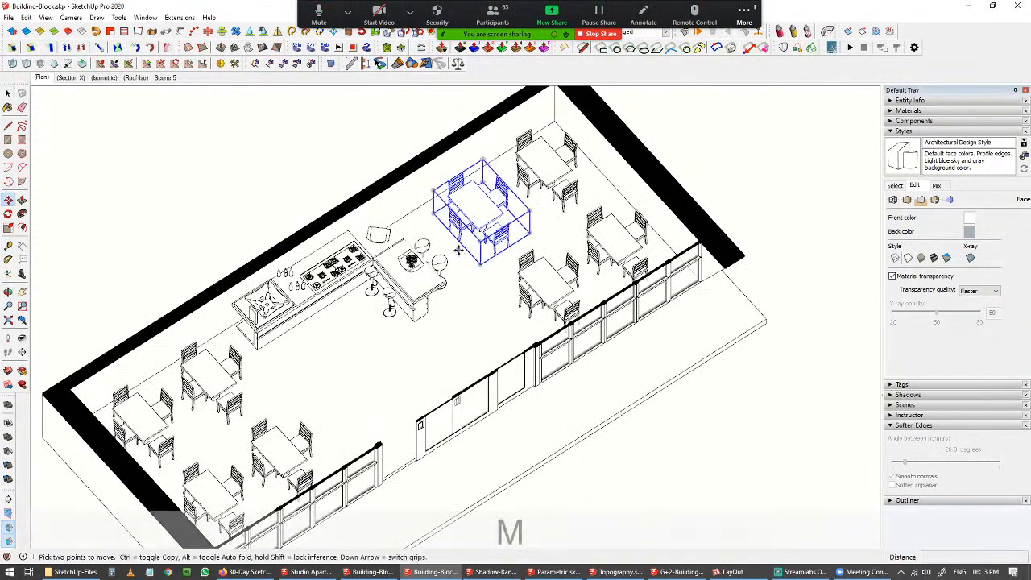
click(477, 212)
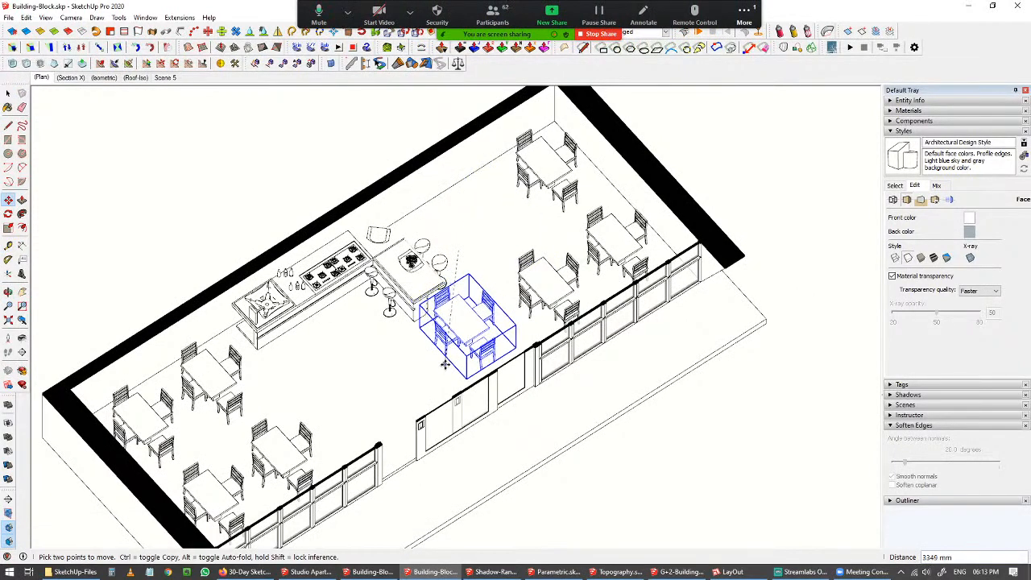
click(445, 364)
key(space)
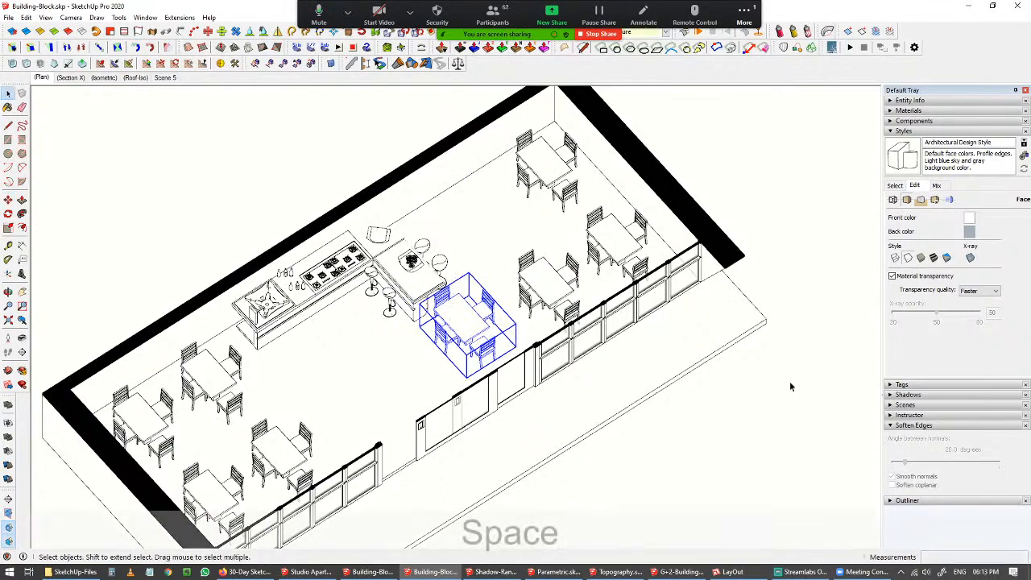
click(792, 387)
Orbit the view slightly and save the Building-Block model.
middle_drag(594, 373, 638, 348)
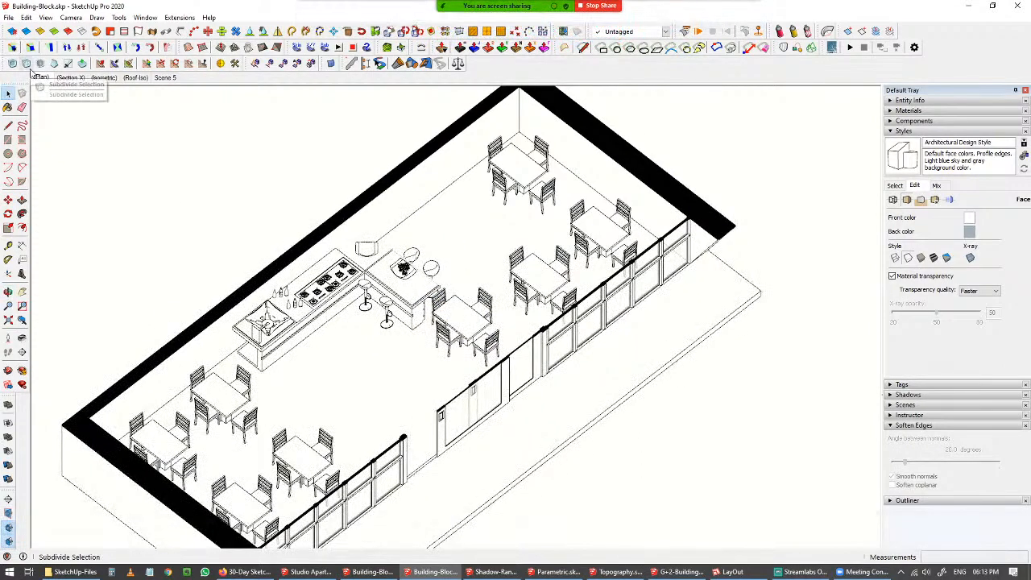
key(ctrl+s)
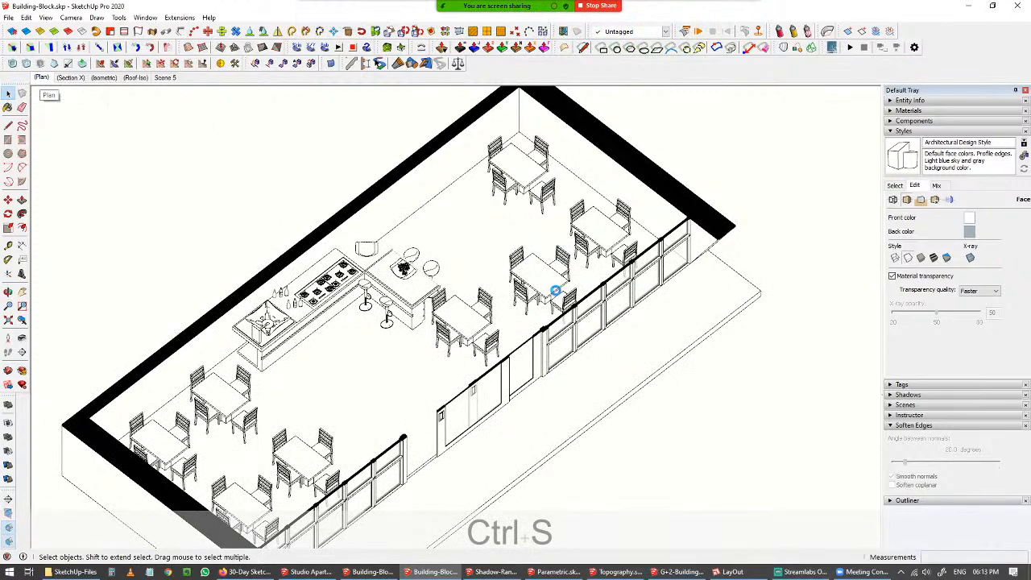
Switch to LayOut and update the out-of-date Building-Block.skp model reference in the document setup.
click(730, 571)
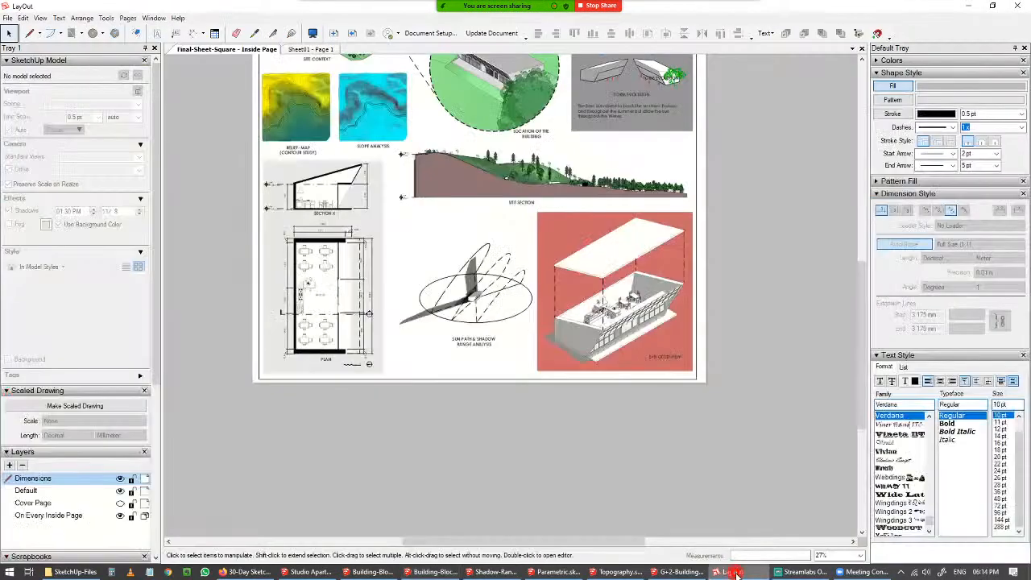
scroll(272, 179, up, 2)
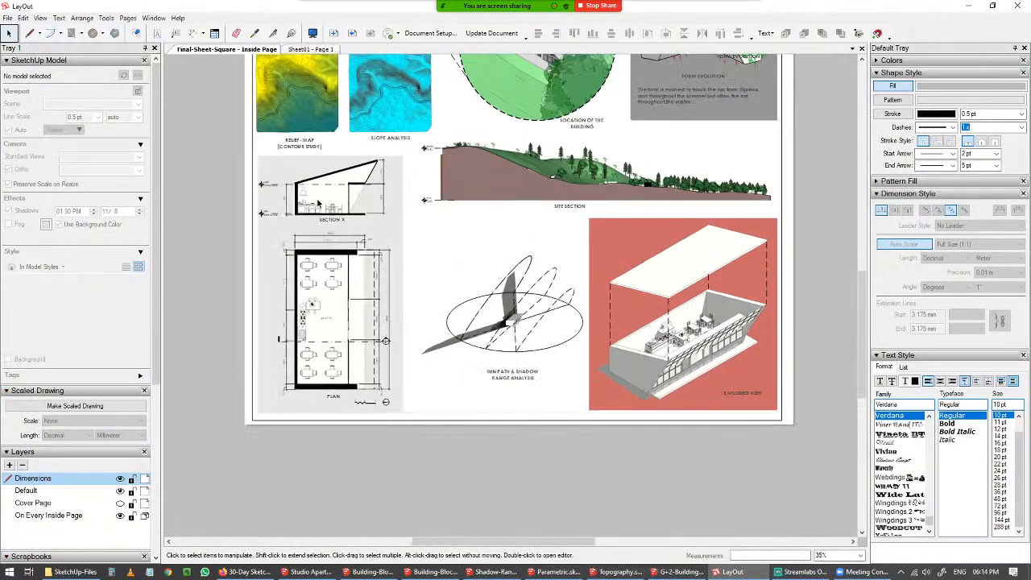
click(430, 33)
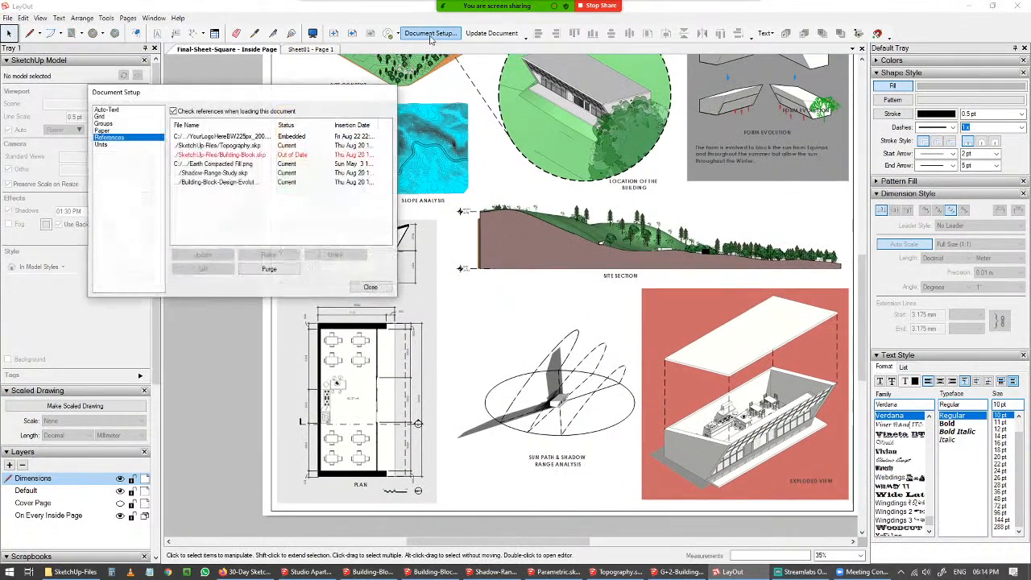
click(271, 155)
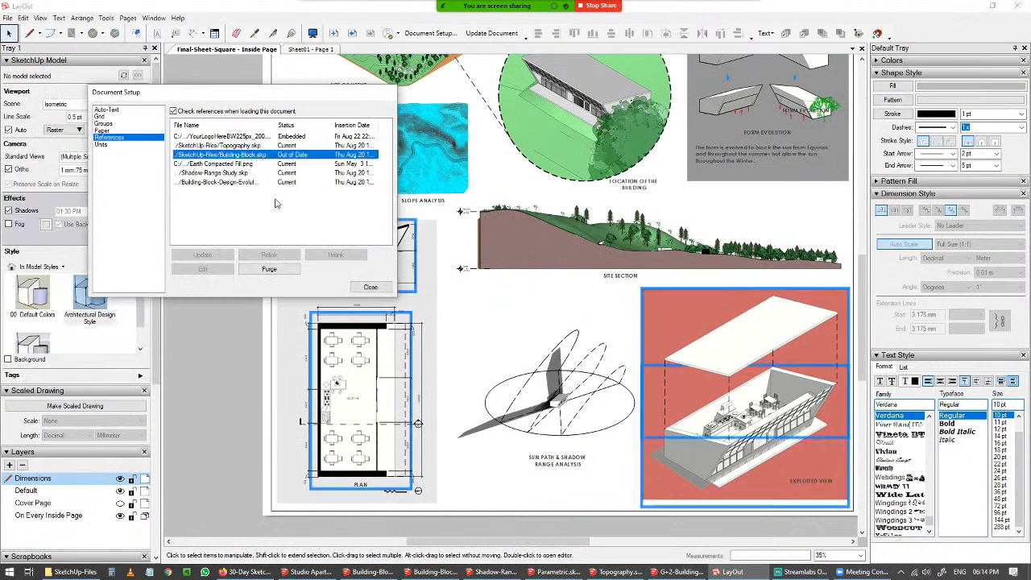
click(222, 257)
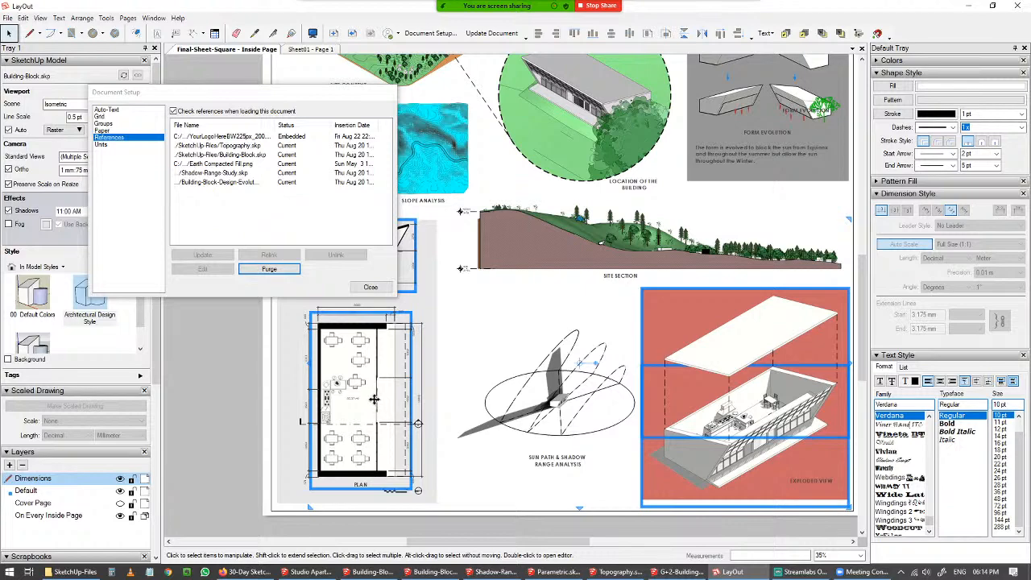
click(371, 287)
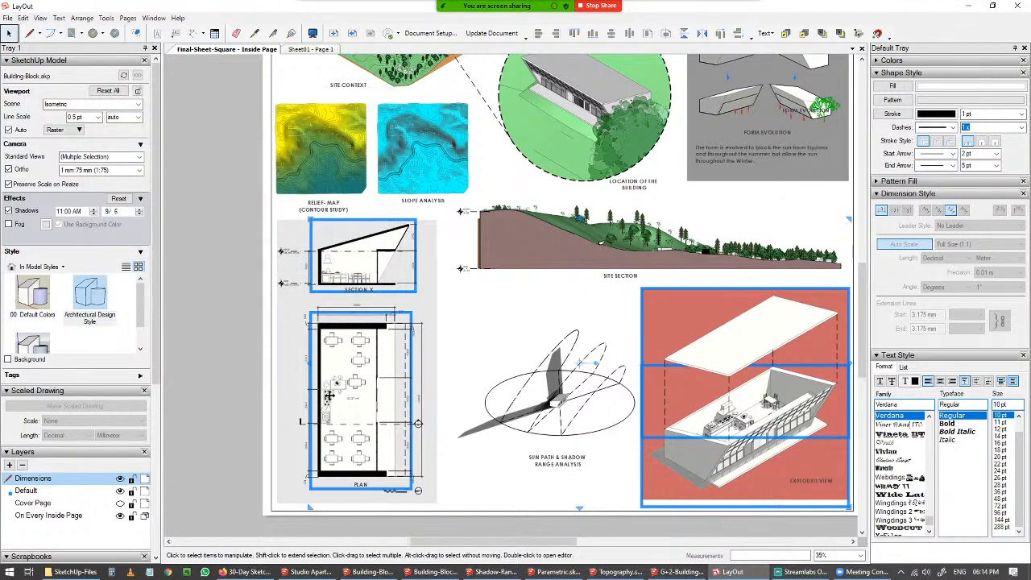
Zoom around the sheet to inspect the refreshed plan, section and exploded-view viewports.
scroll(332, 395, up, 4)
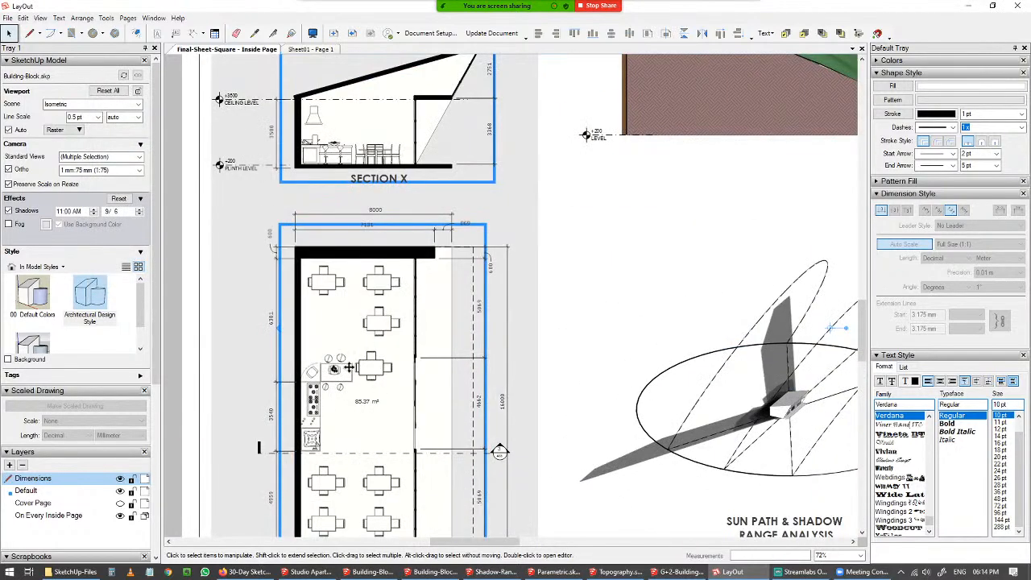
scroll(383, 381, down, 4)
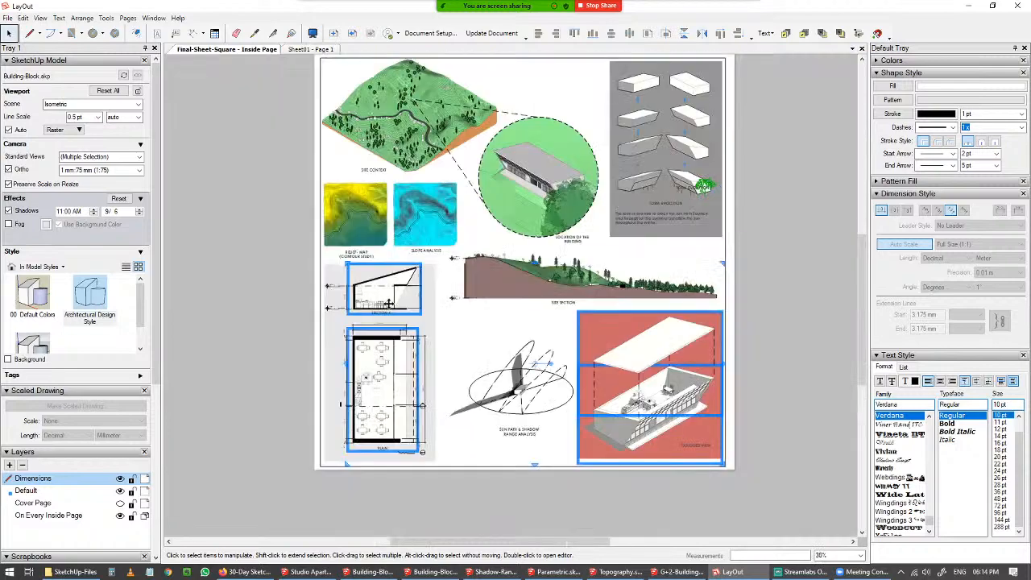
scroll(818, 473, up, 6)
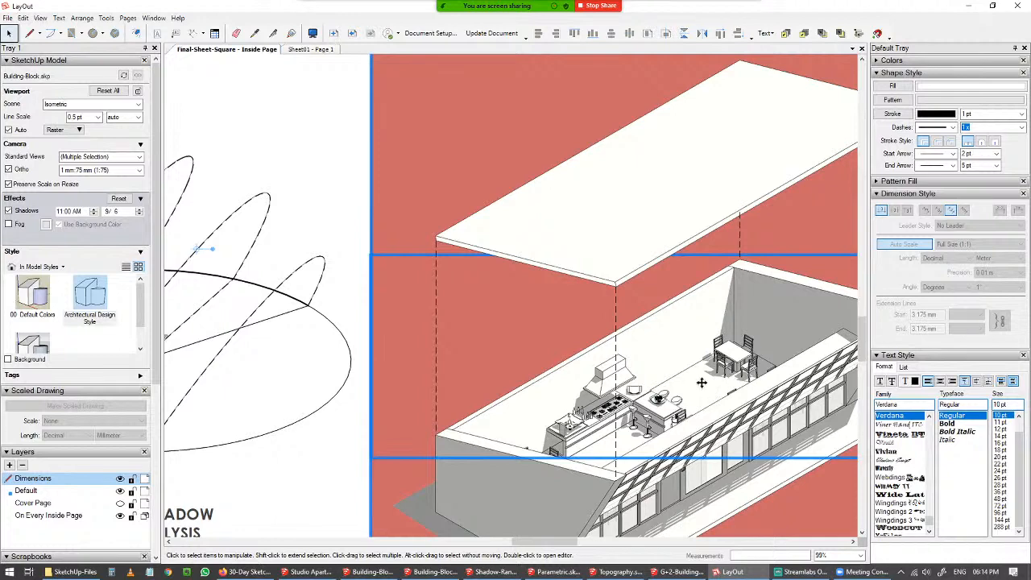
scroll(675, 425, down, 4)
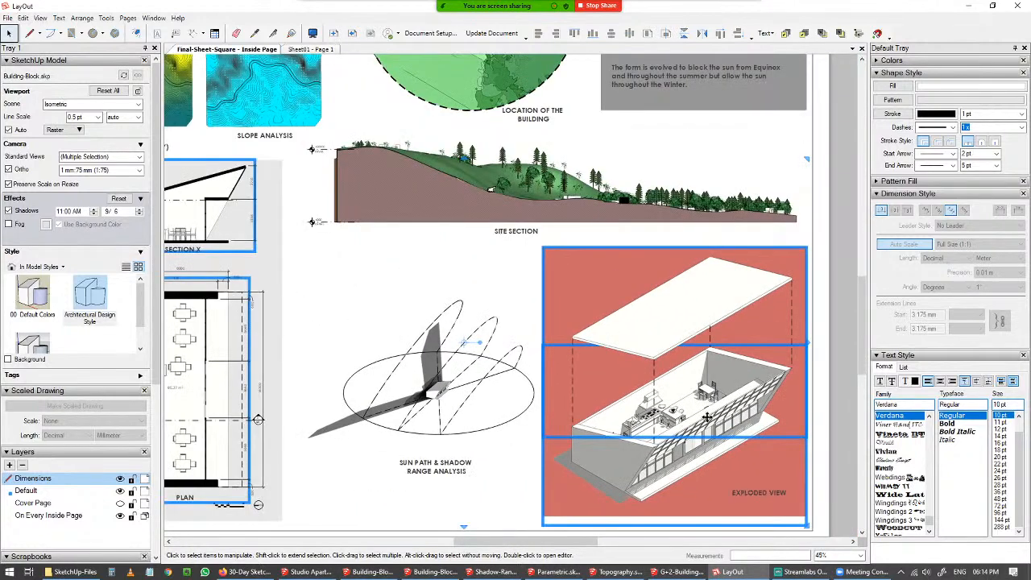
scroll(686, 420, down, 3)
scroll(436, 420, up, 3)
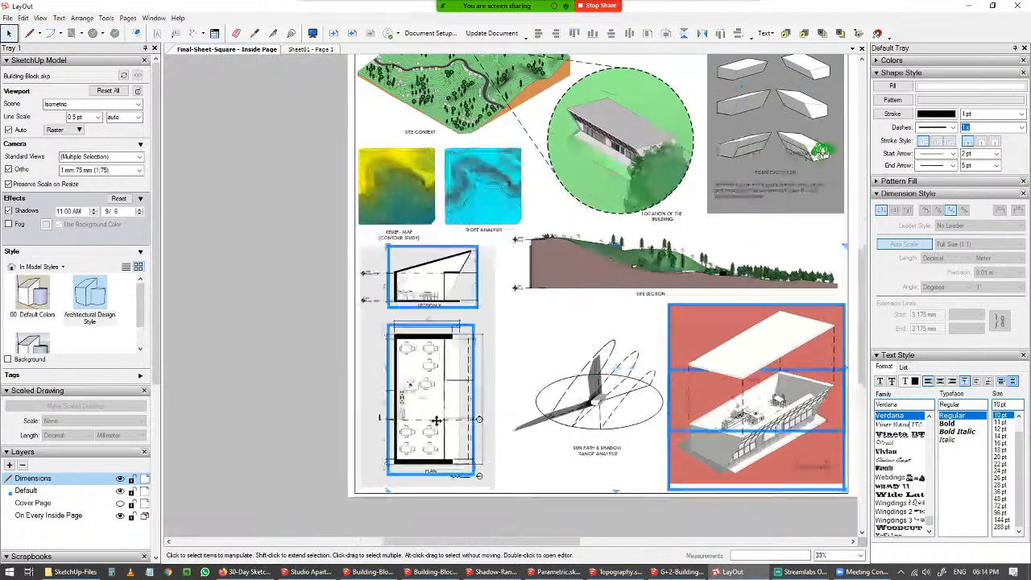
scroll(436, 420, up, 2)
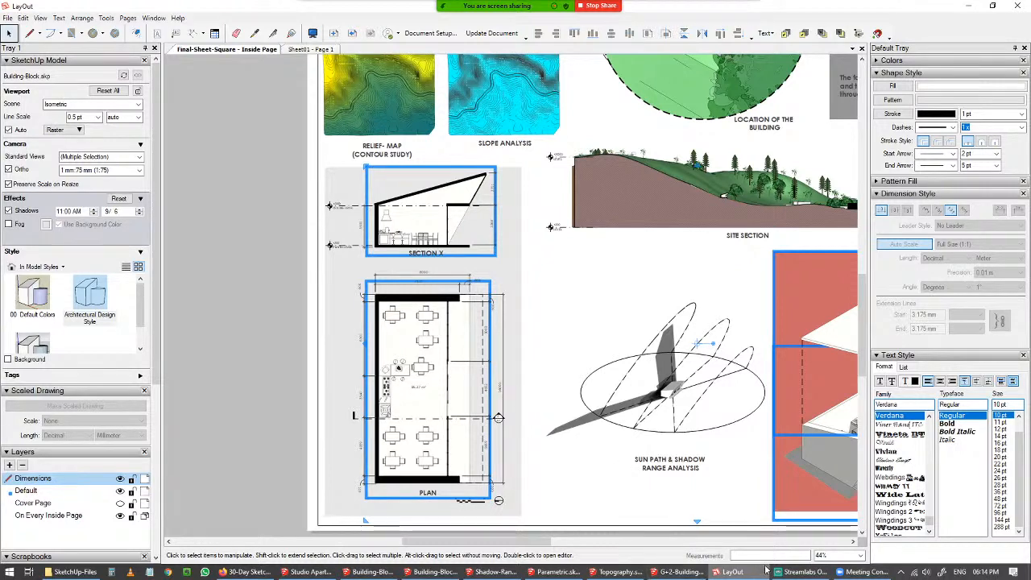
scroll(661, 374, down, 1)
scroll(661, 374, down, 2)
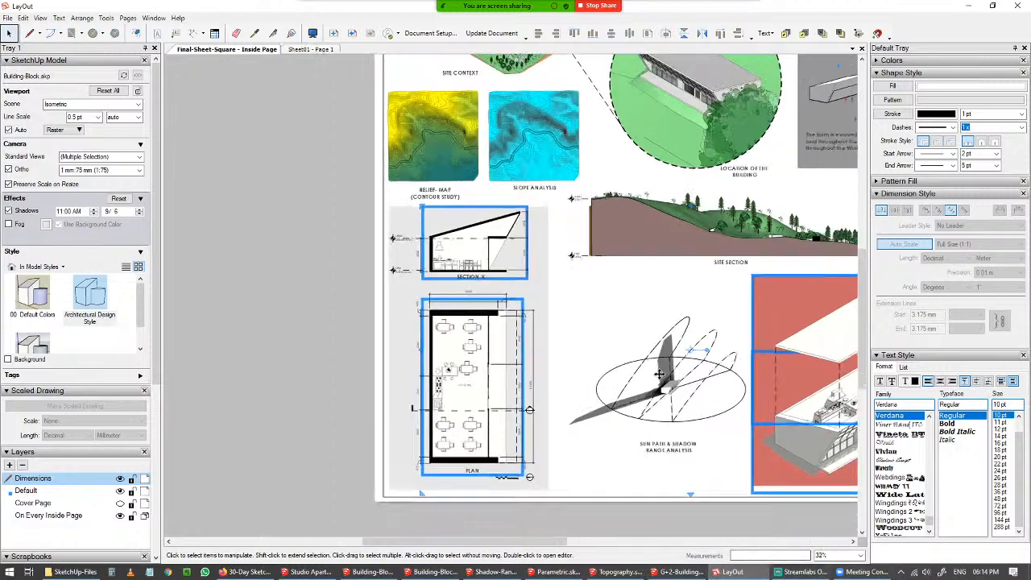
middle_drag(638, 403, 503, 457)
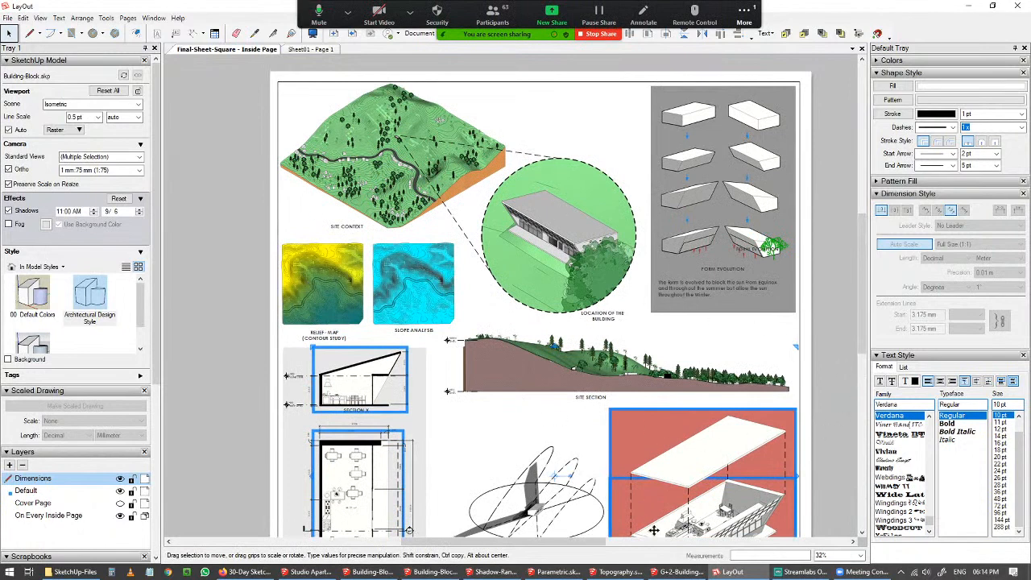
click(308, 246)
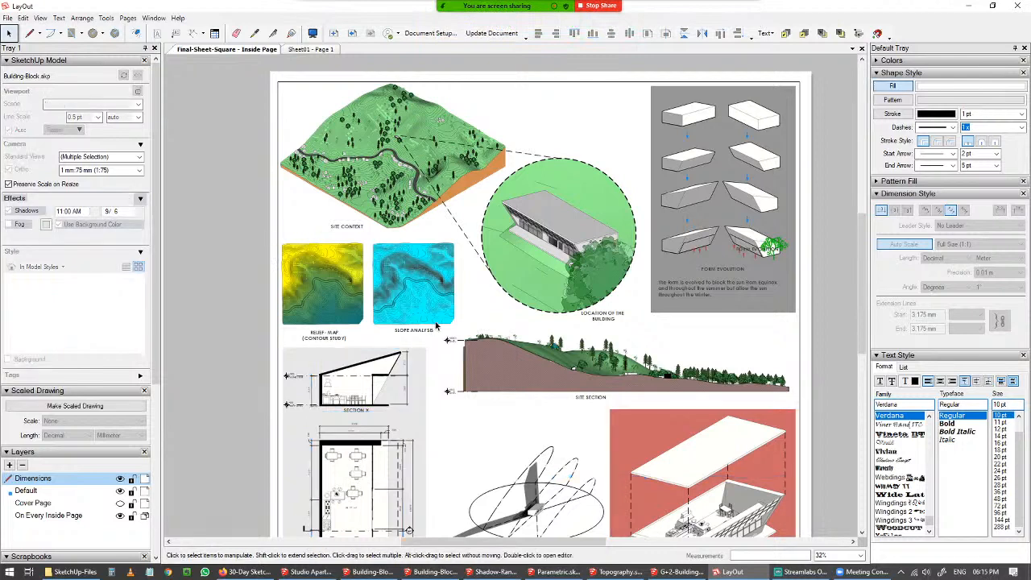
drag(468, 338, 473, 341)
click(242, 313)
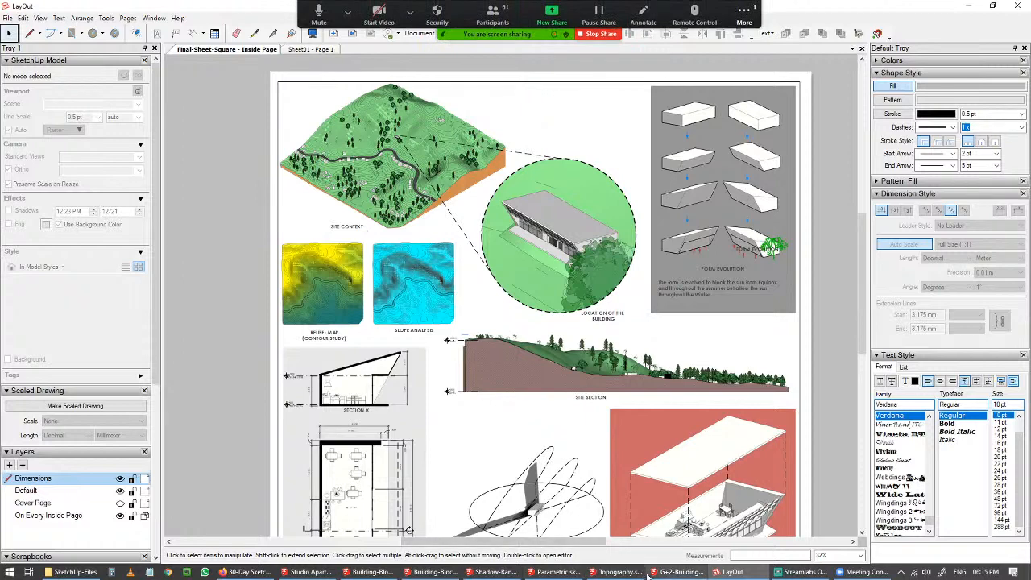
Switch to the Studio Apartment model and hide every tag except Untagged.
mouse_move(586, 574)
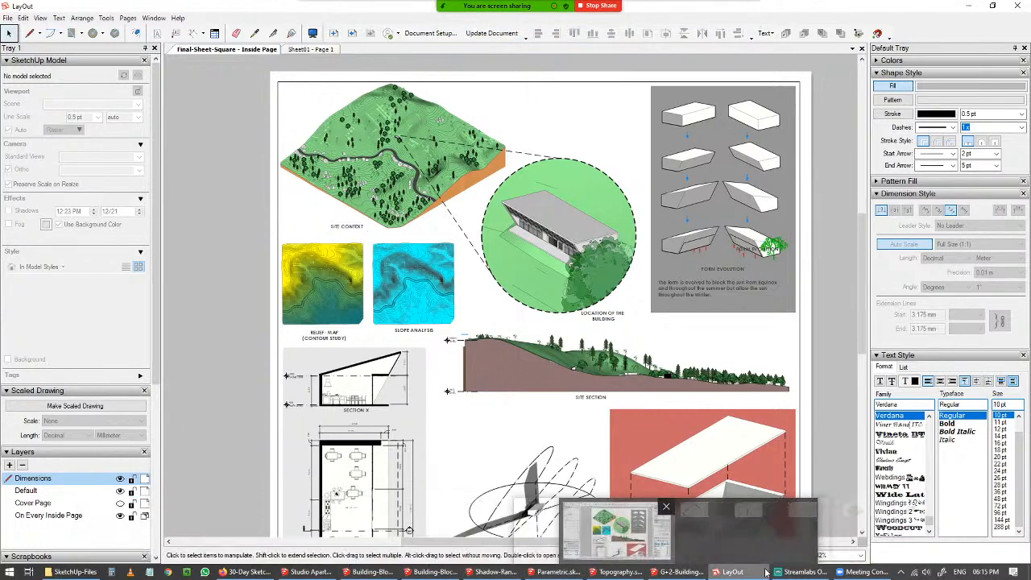
click(309, 572)
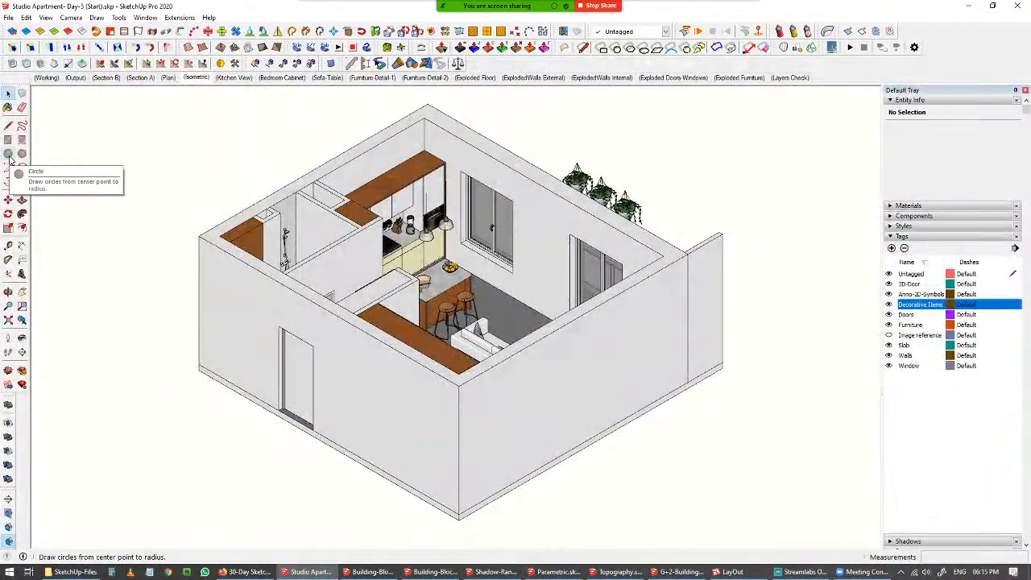
middle_drag(194, 133, 165, 147)
middle_drag(296, 246, 266, 242)
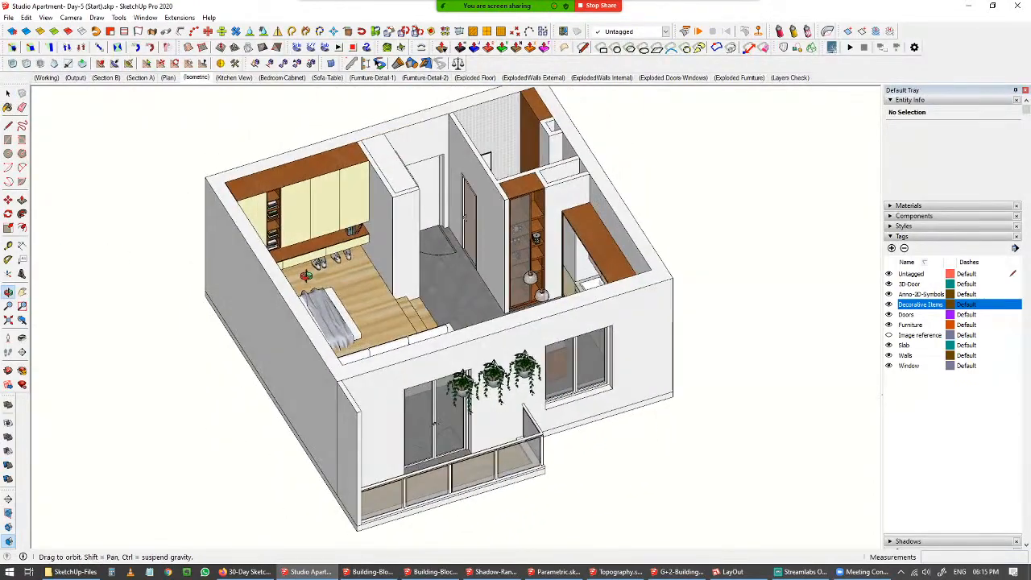
scroll(365, 263, up, 6)
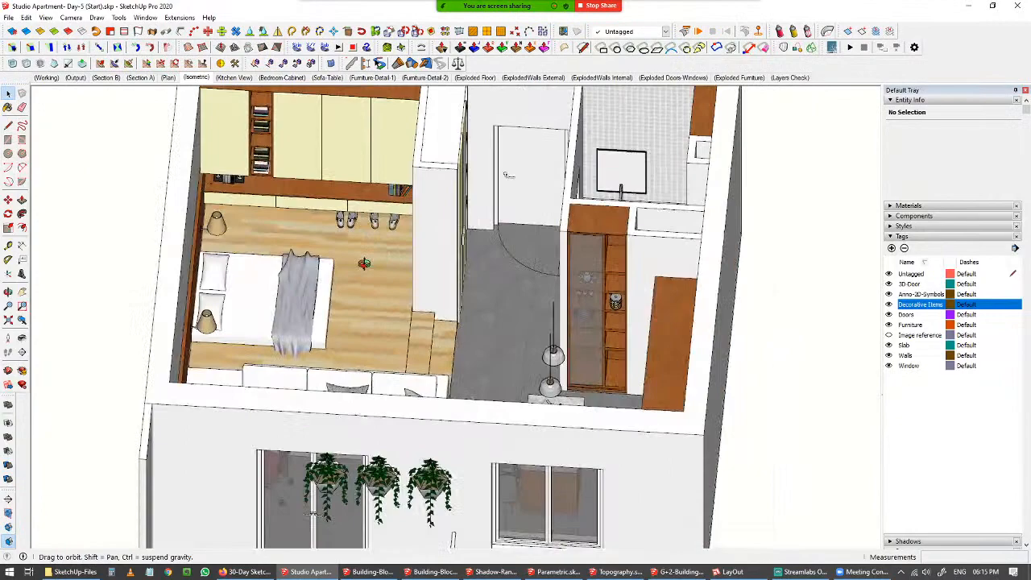
middle_drag(364, 263, 374, 317)
scroll(545, 329, down, 2)
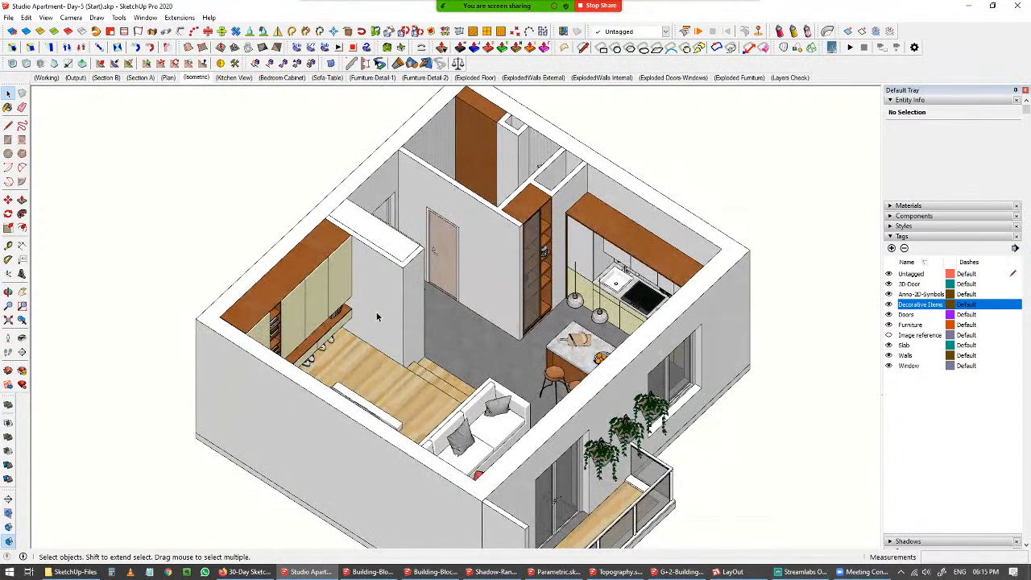
middle_drag(616, 399, 572, 395)
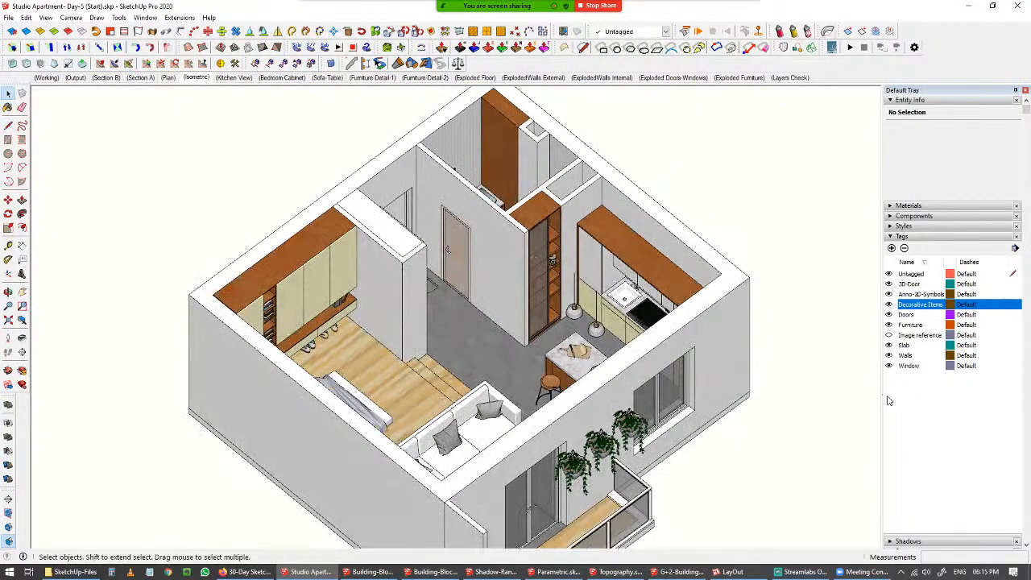
click(918, 366)
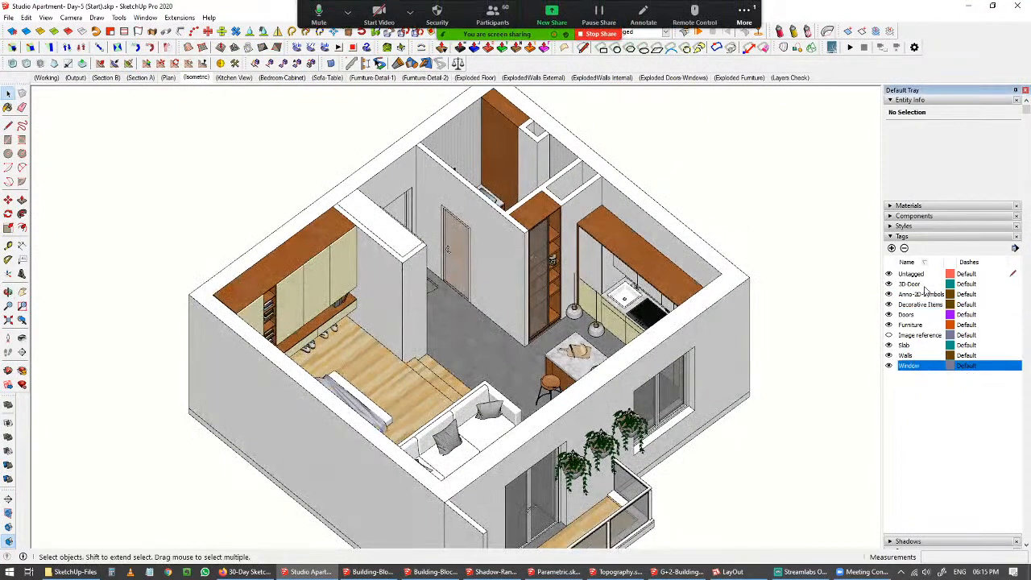
shift+click(925, 287)
click(890, 366)
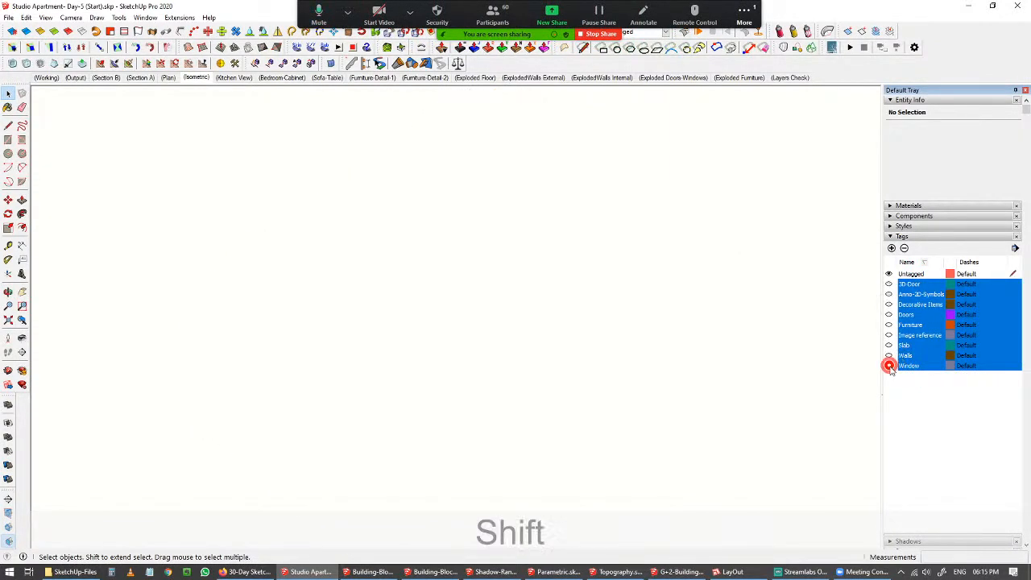
Turn the Image reference tag on to view the plan underlay, then off again.
click(919, 411)
click(912, 336)
click(889, 335)
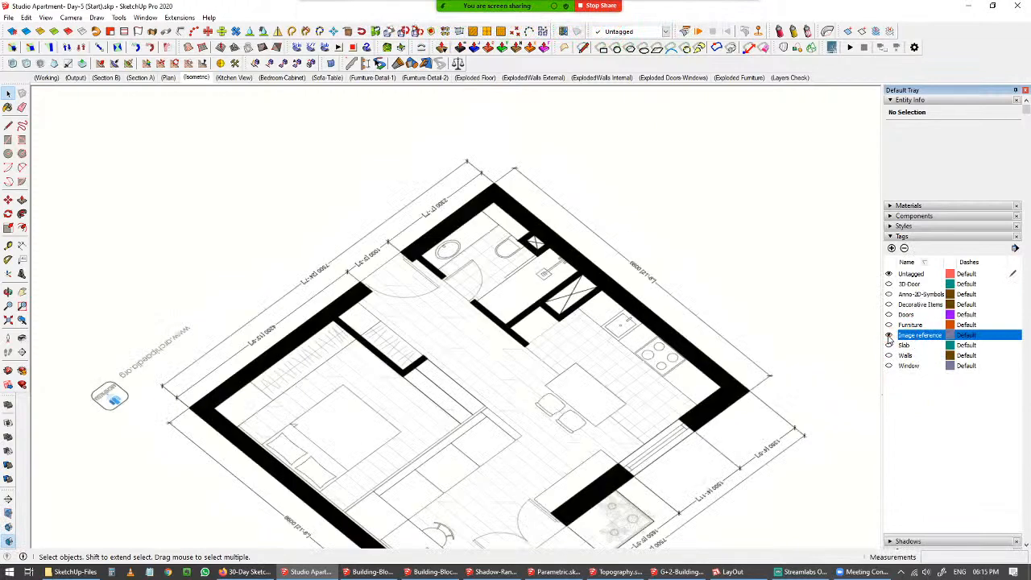
middle_drag(617, 347, 596, 427)
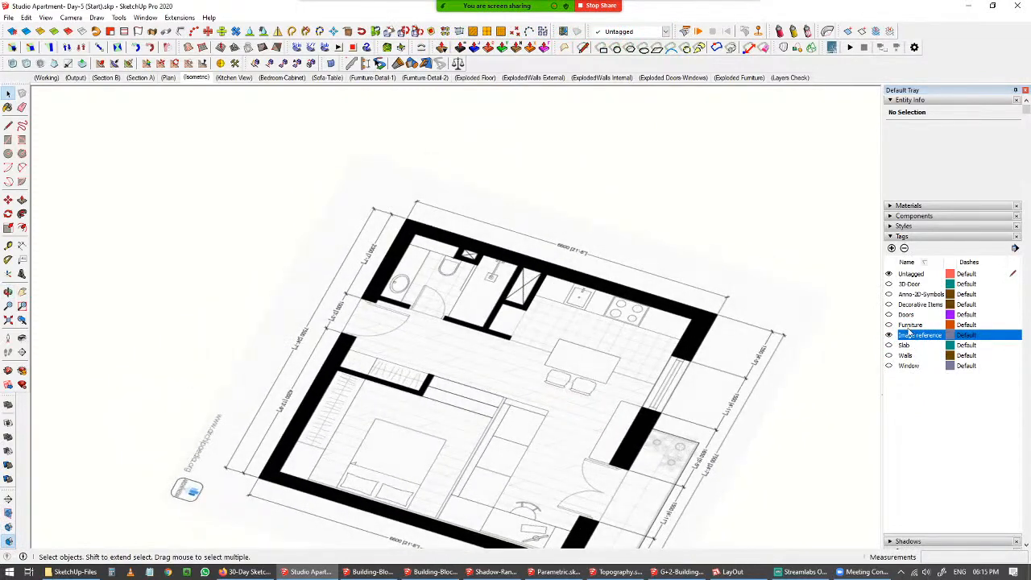
click(889, 336)
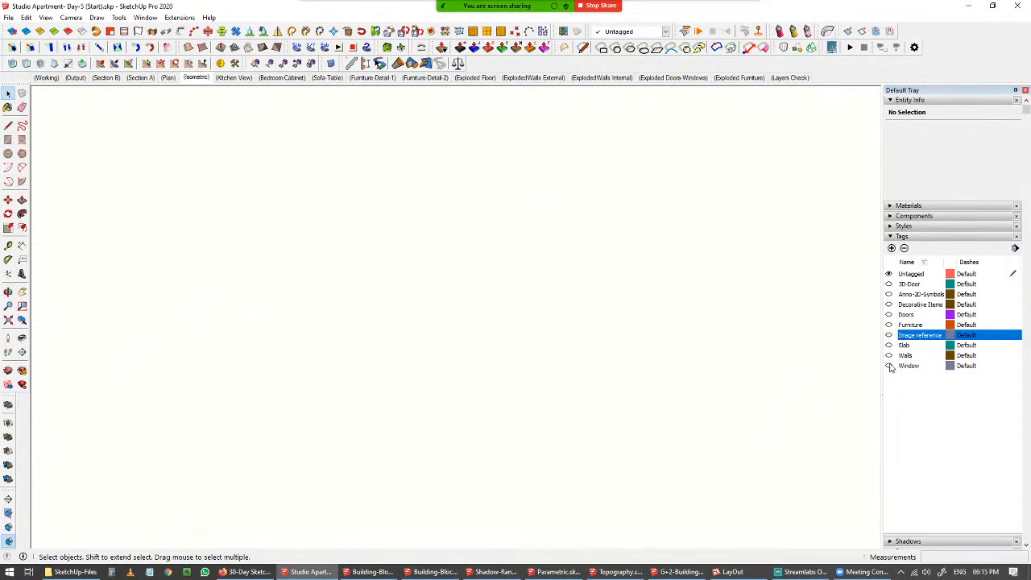
Show the Walls and Window tags.
click(889, 355)
middle_drag(550, 382, 508, 336)
click(888, 365)
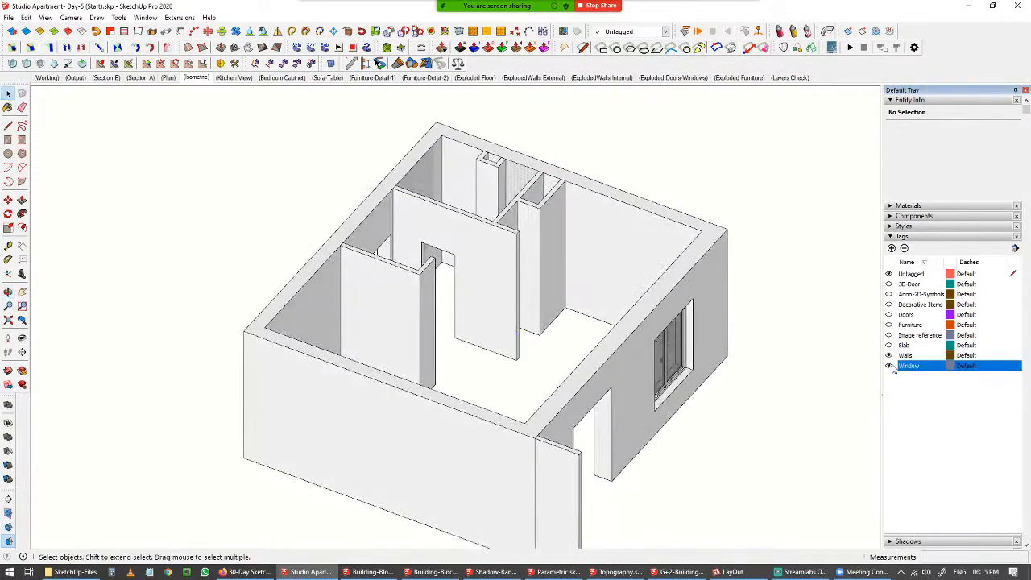
middle_drag(615, 341, 709, 369)
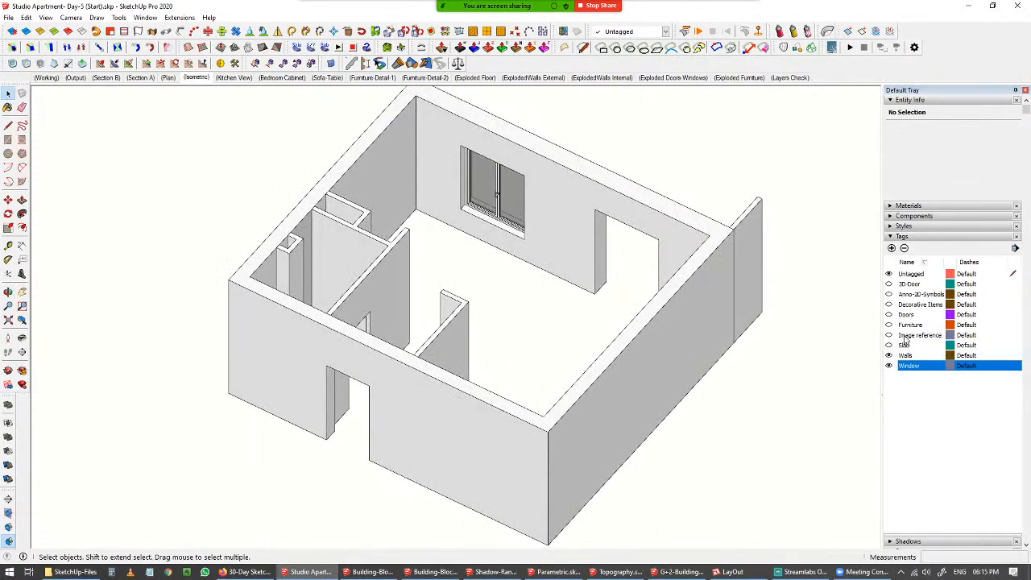
Show the Doors, 3D-Door and Anno-3D-Symbols tags.
click(890, 318)
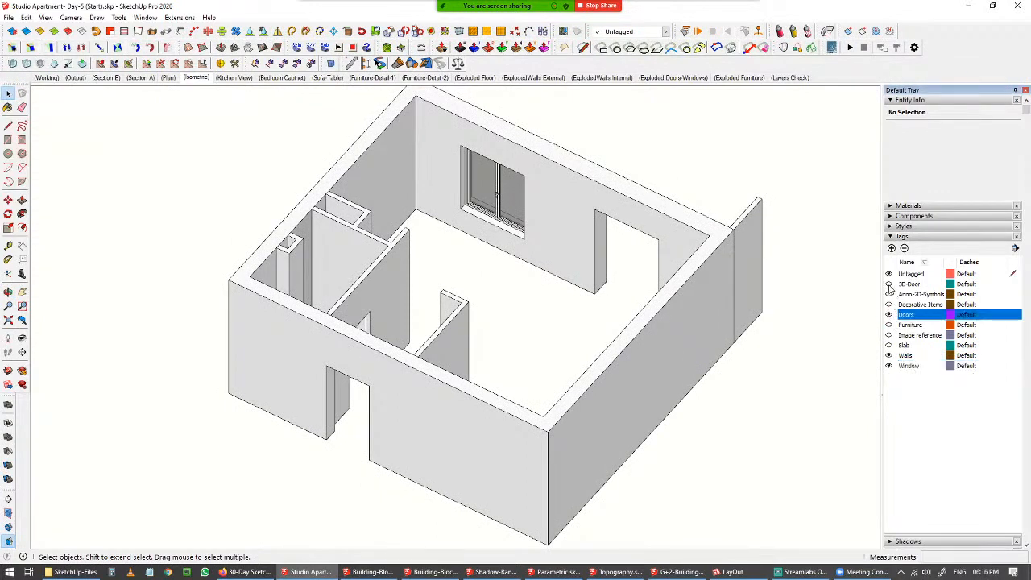
click(889, 284)
click(889, 284)
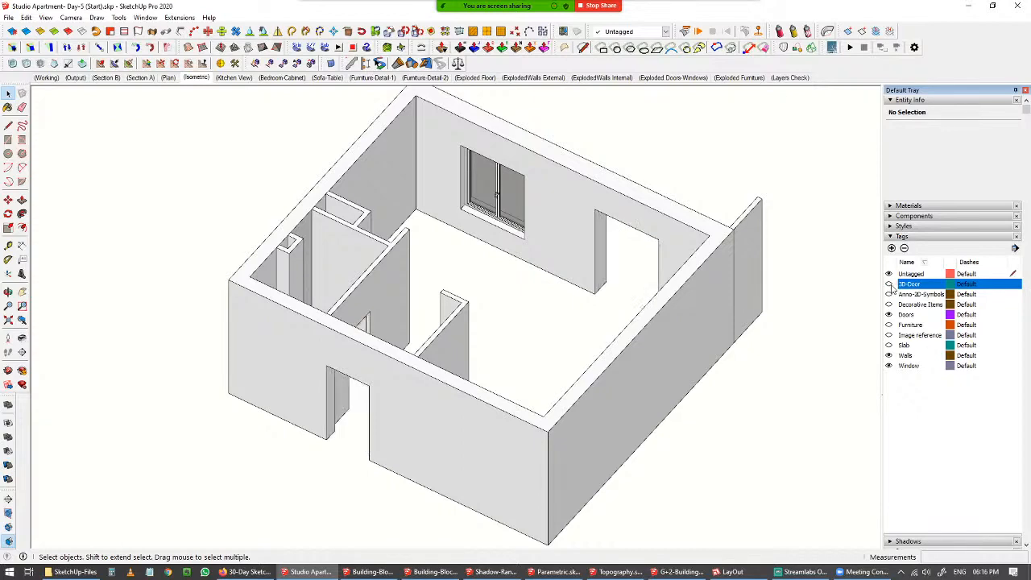
click(889, 285)
click(890, 294)
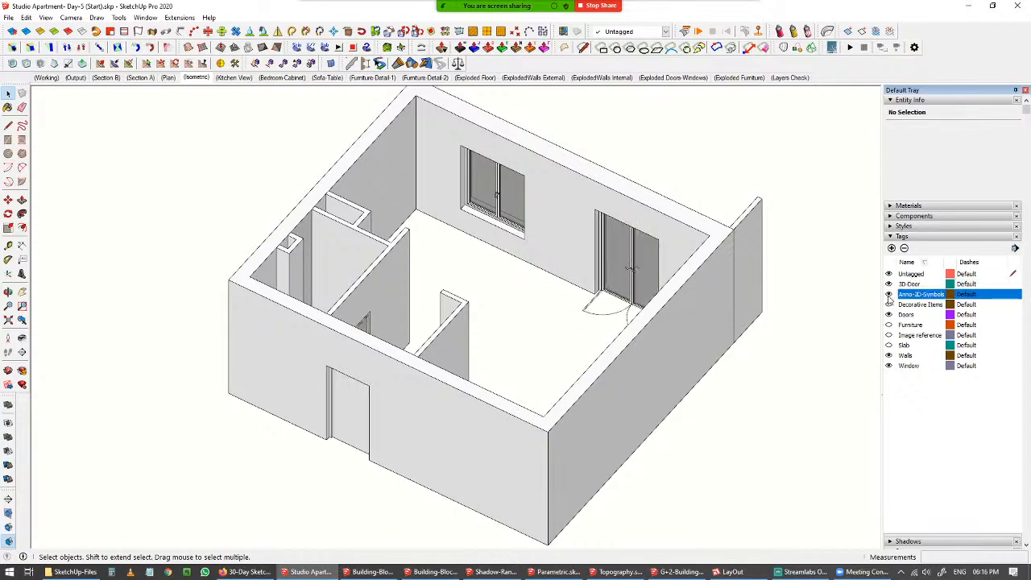
Zoom in on the balcony doors and toggle the Doors tag off and on to compare.
scroll(562, 387, up, 5)
scroll(645, 250, up, 2)
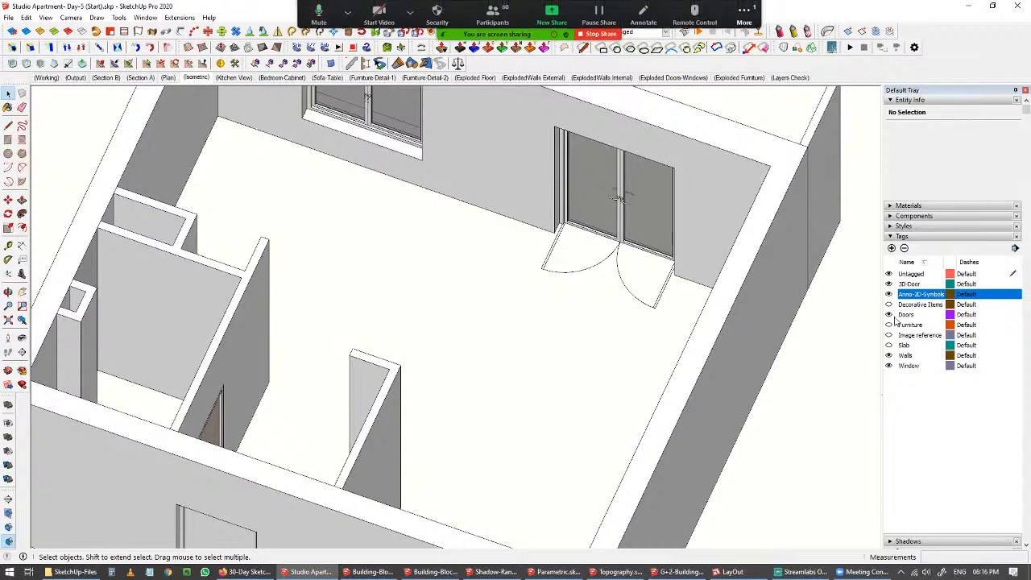
click(889, 316)
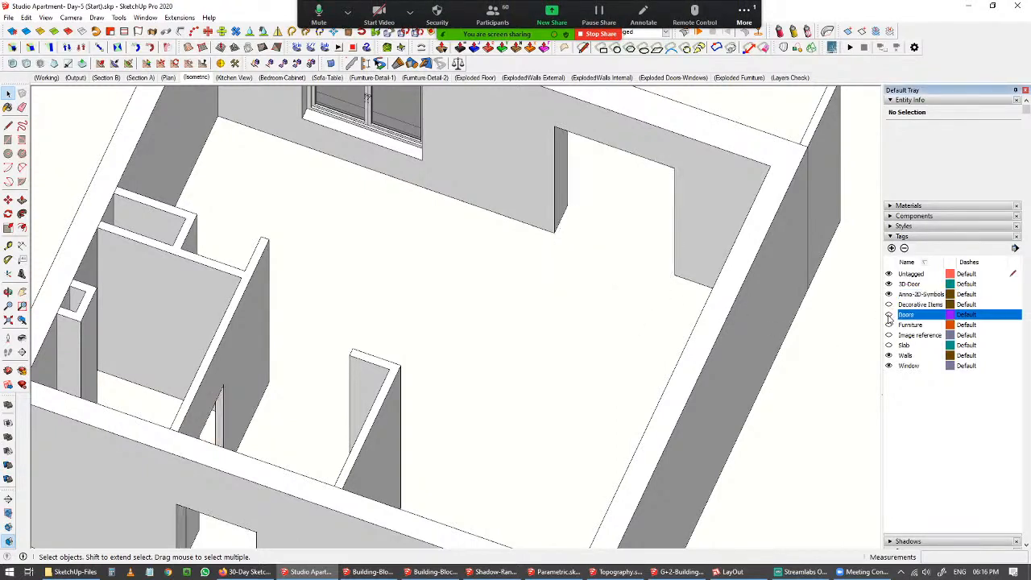
click(890, 316)
click(890, 315)
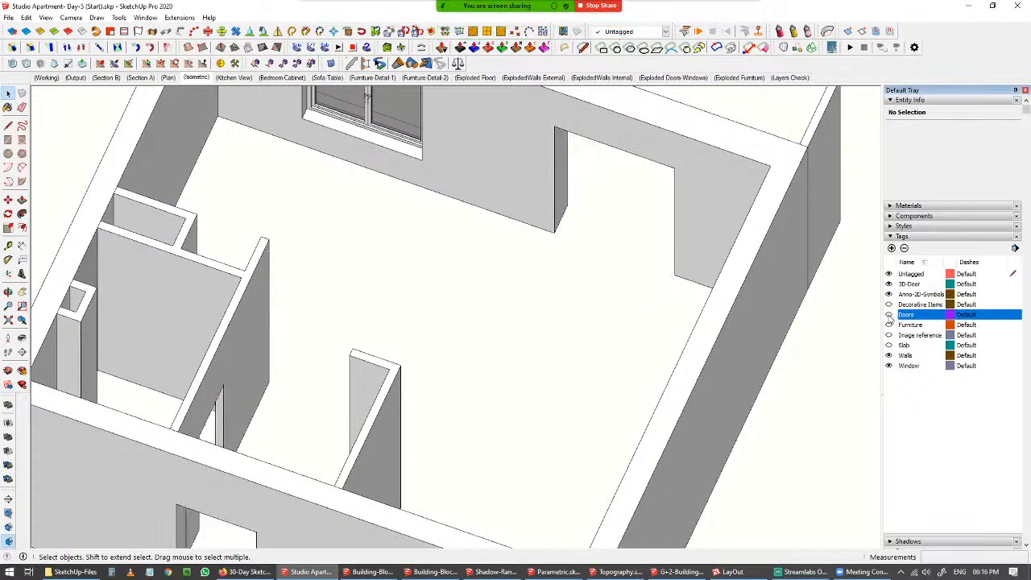
click(890, 315)
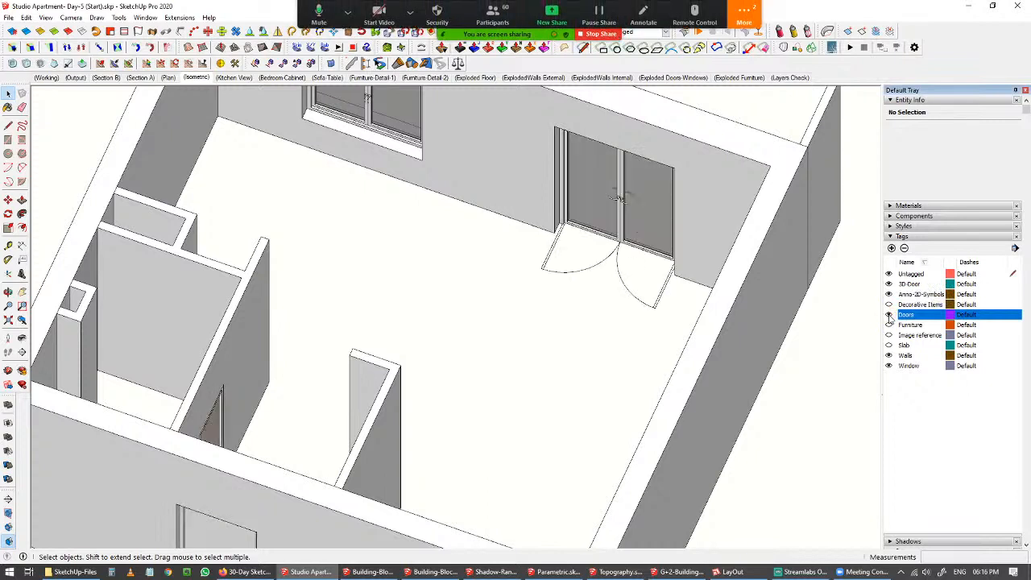
Toggle the Anno-3D-Symbols and 3D-Door tags off and on to compare the door symbols.
click(890, 294)
click(890, 294)
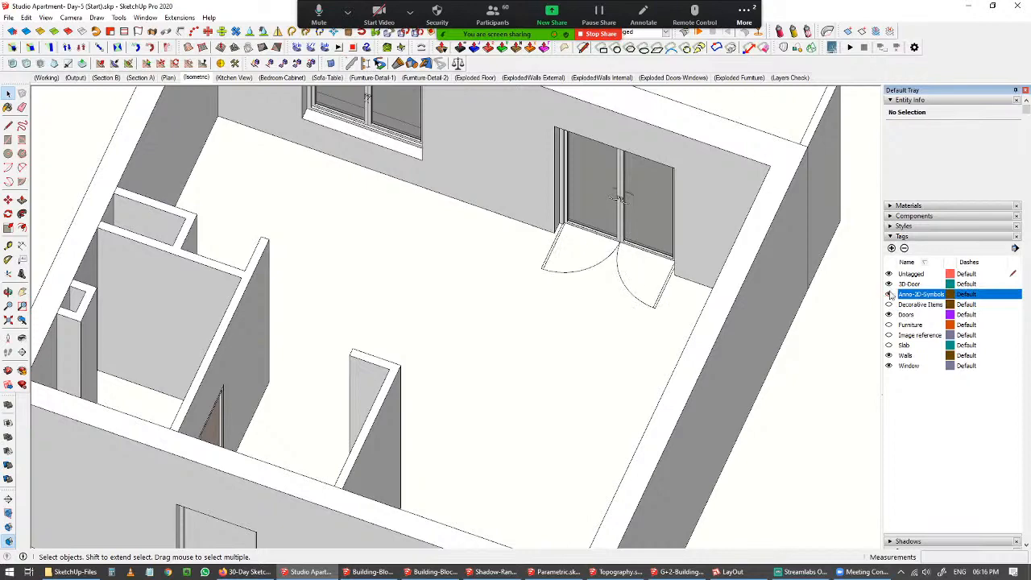
click(891, 285)
click(889, 285)
click(889, 284)
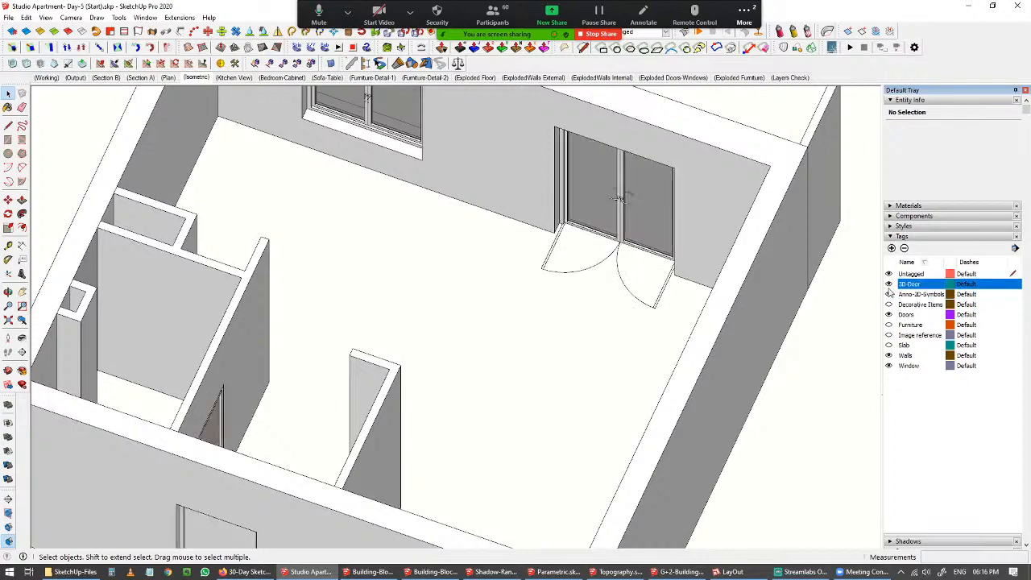
click(890, 284)
click(889, 285)
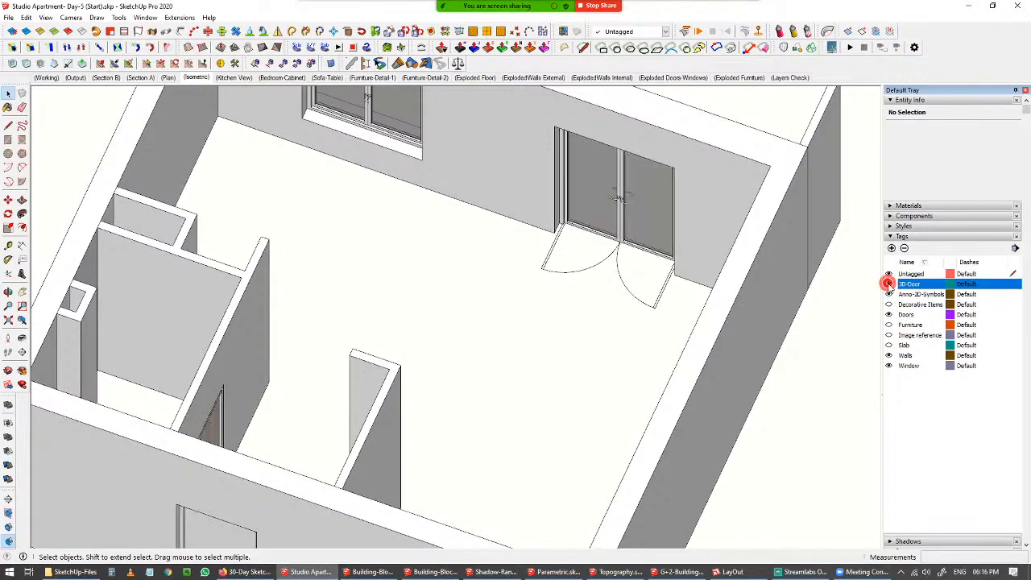
Zoom to the whole model and show the Furniture tag.
key(shift+z)
middle_drag(622, 315, 511, 296)
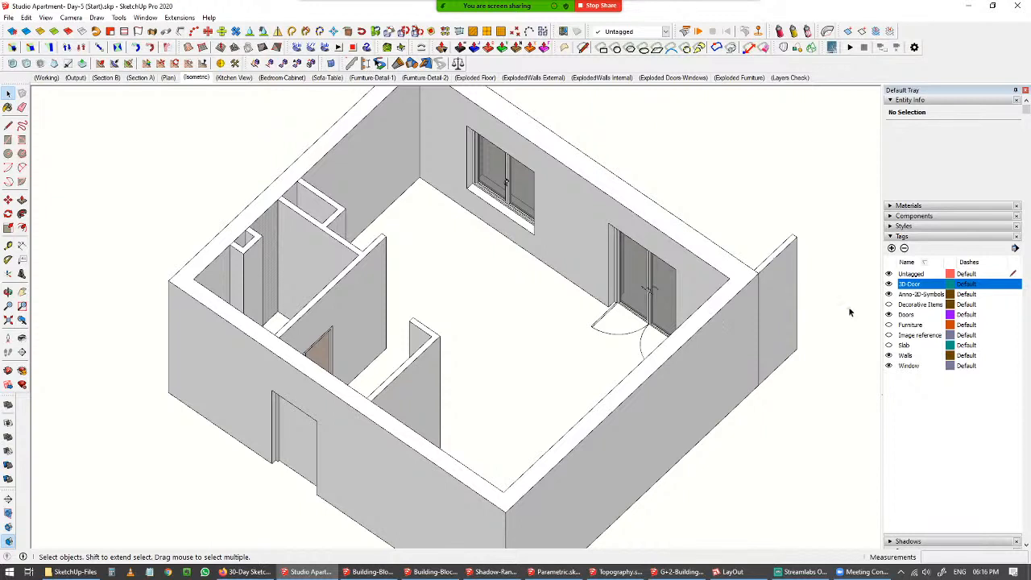
click(890, 326)
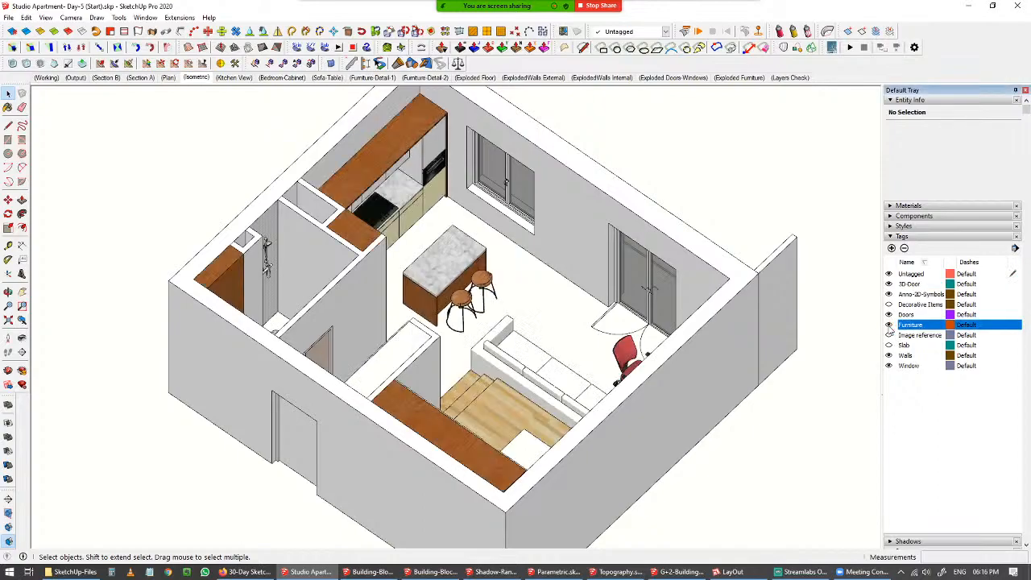
Show the Slab tag to display the floor finishes.
middle_drag(653, 347, 294, 326)
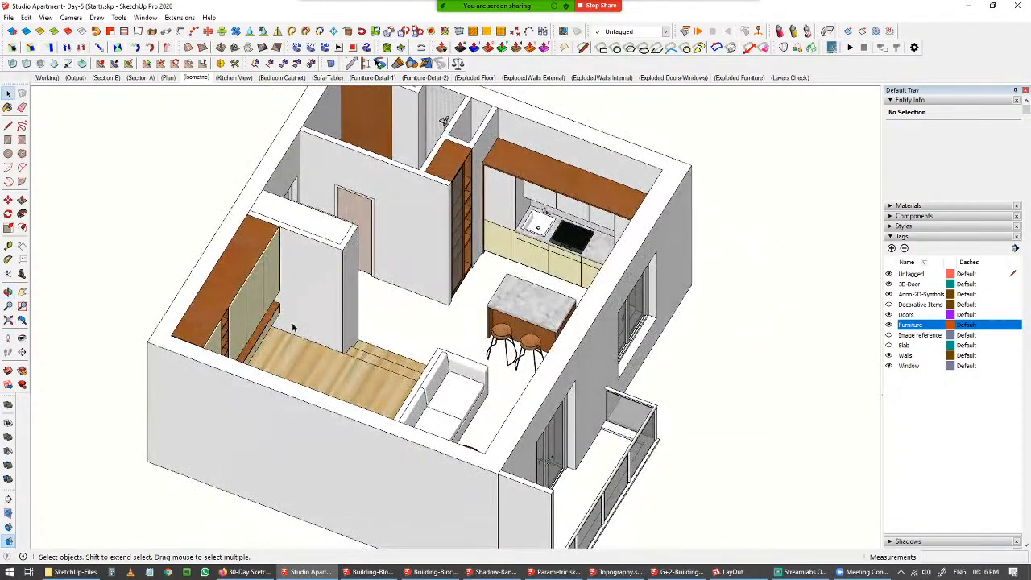
scroll(294, 325, up, 5)
middle_drag(276, 288, 234, 295)
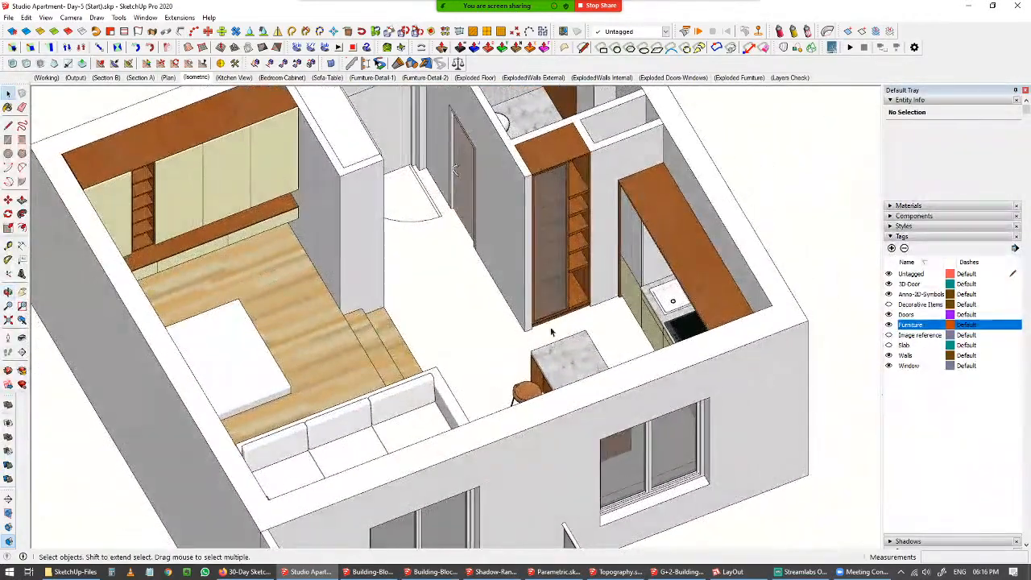
click(890, 345)
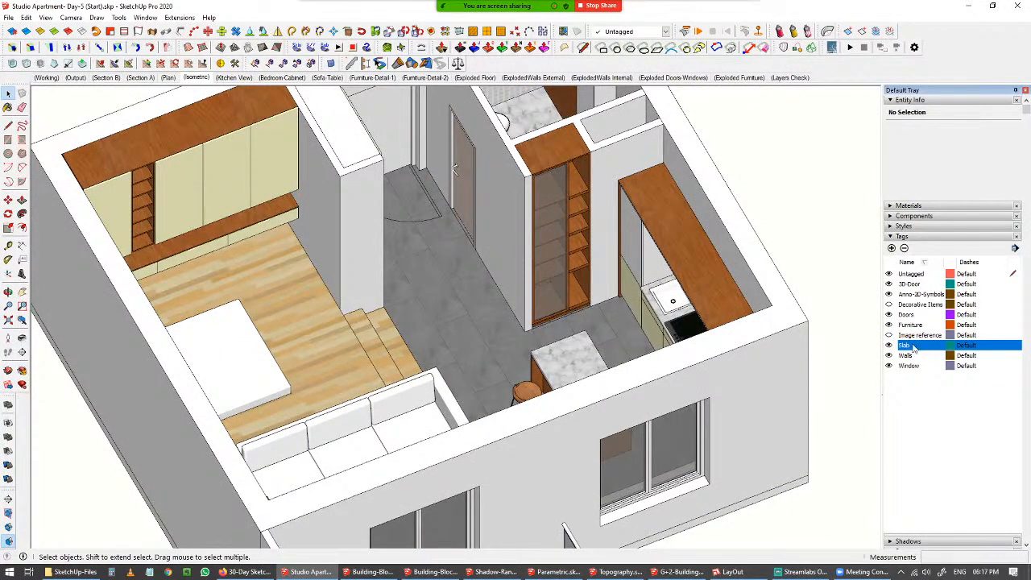
Show the Decorative Elems tag, toggling it off and on to compare the decor items.
click(890, 305)
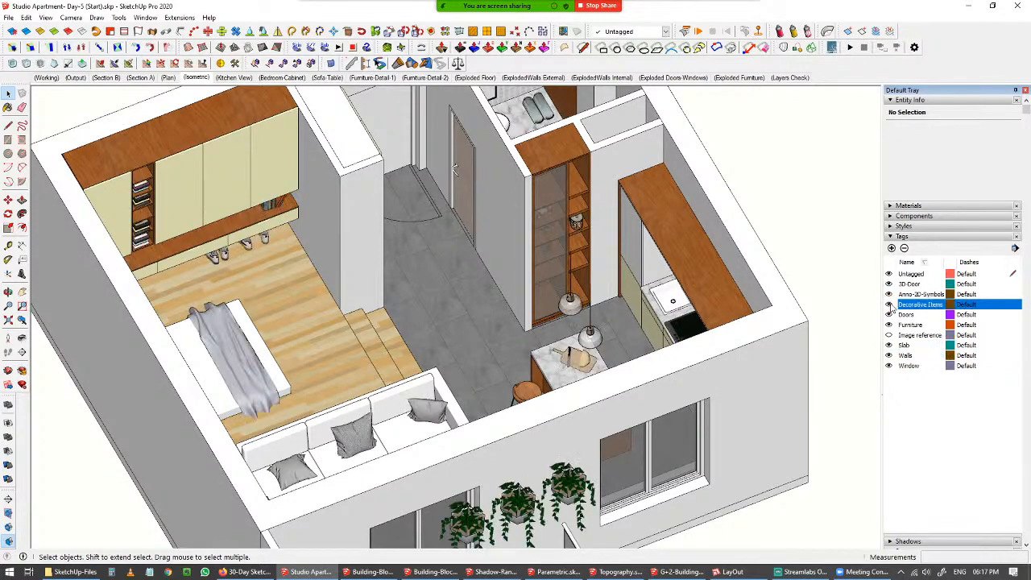
middle_drag(483, 266, 440, 330)
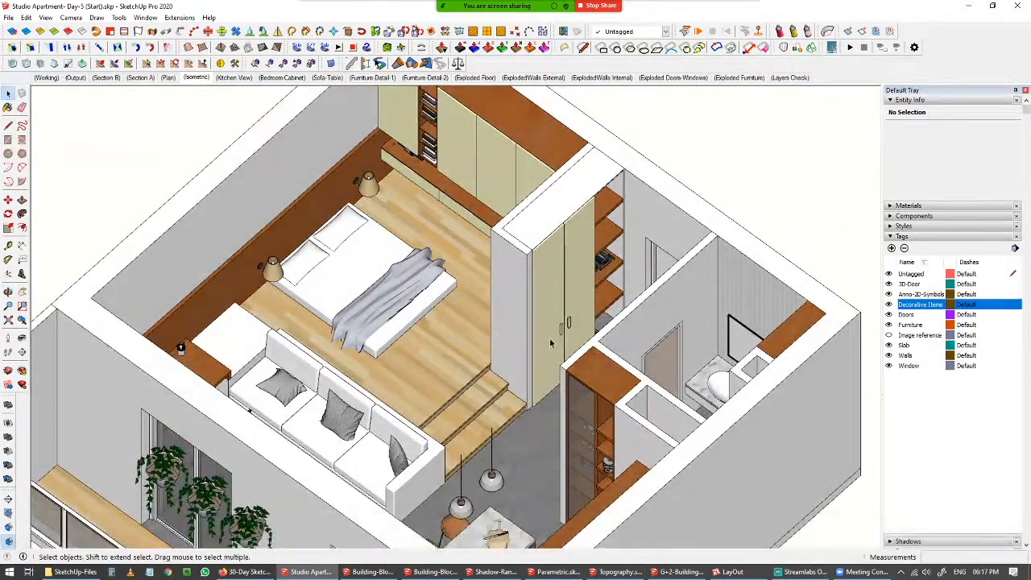
click(890, 305)
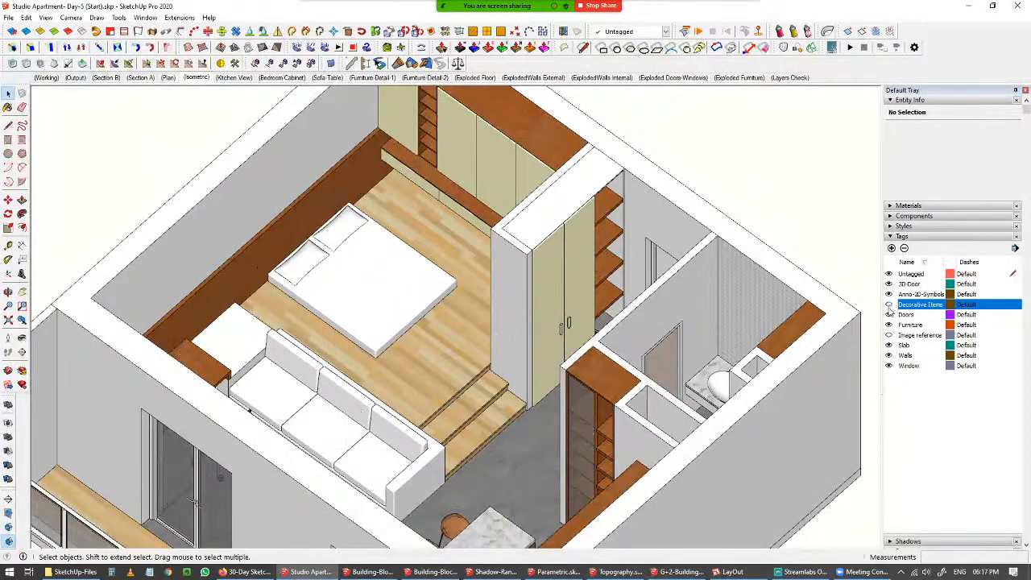
click(890, 306)
click(890, 306)
click(890, 307)
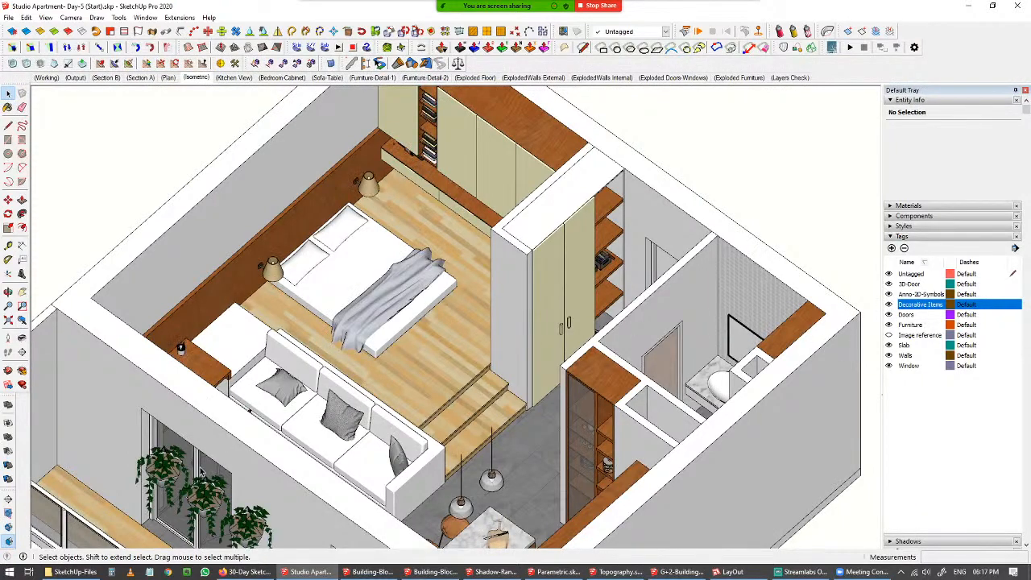
Open the Plan scene.
middle_drag(535, 429, 696, 445)
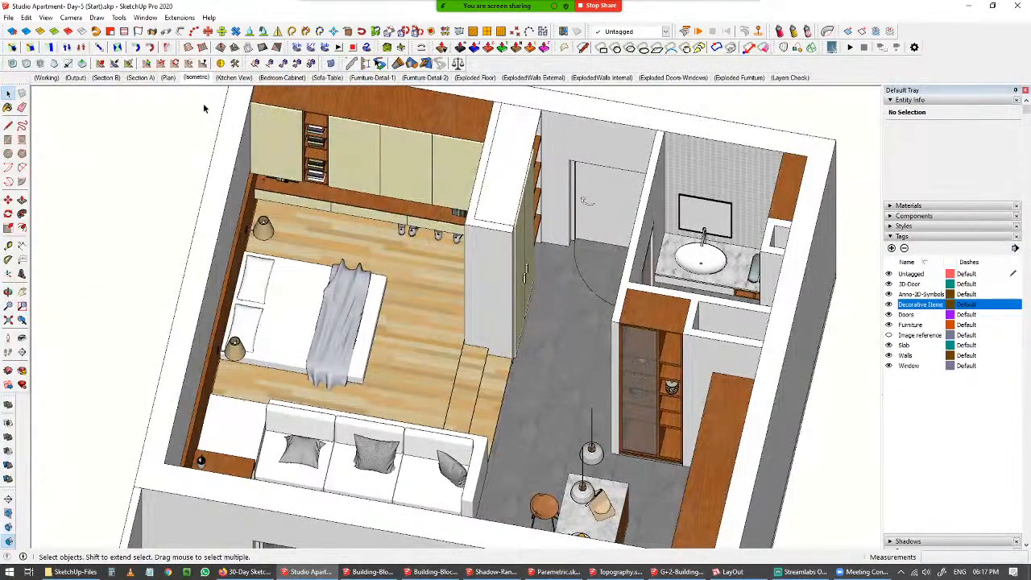
middle_drag(261, 280, 455, 275)
scroll(363, 272, down, 3)
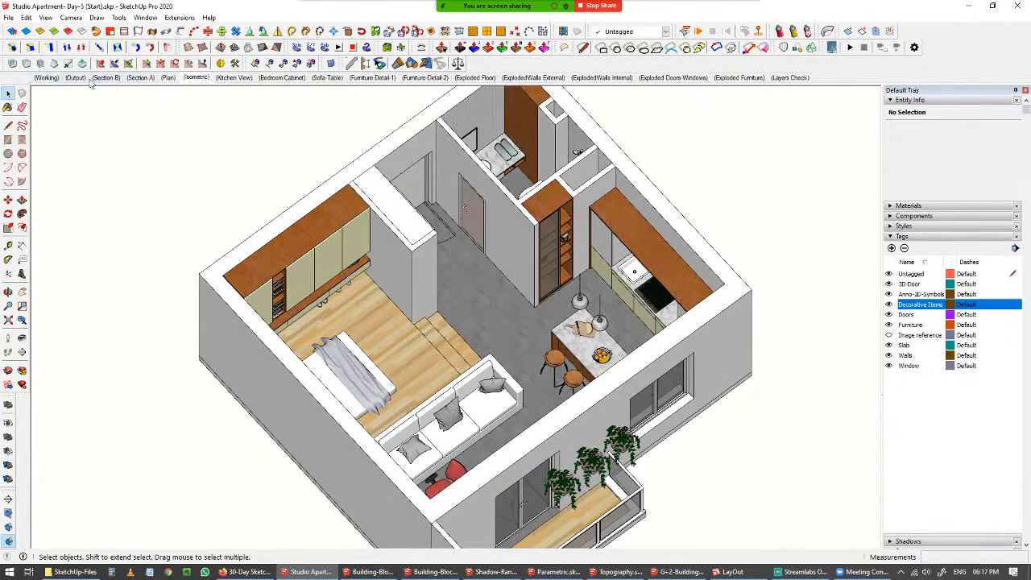
click(168, 77)
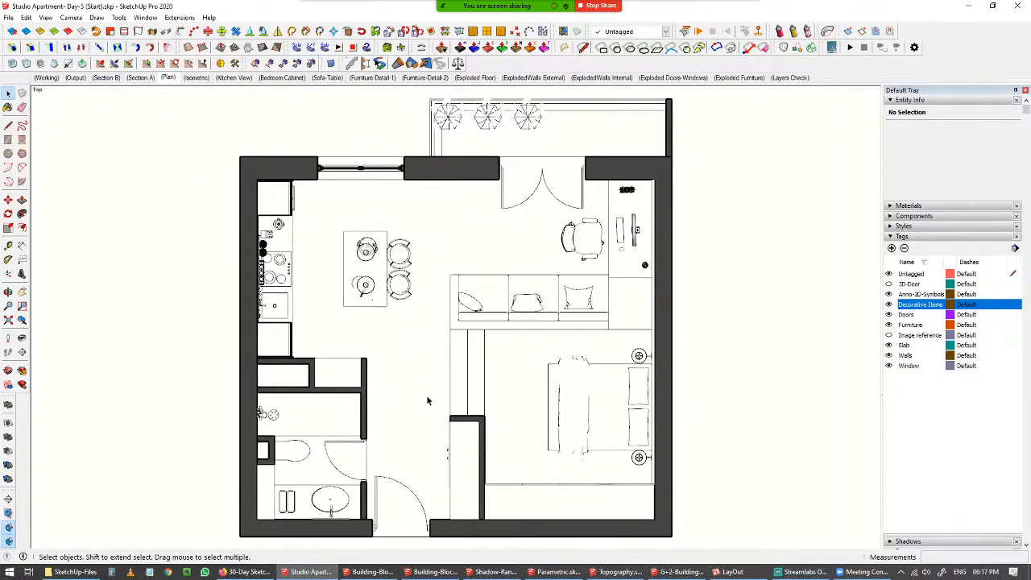
Open the Section A scene.
click(142, 78)
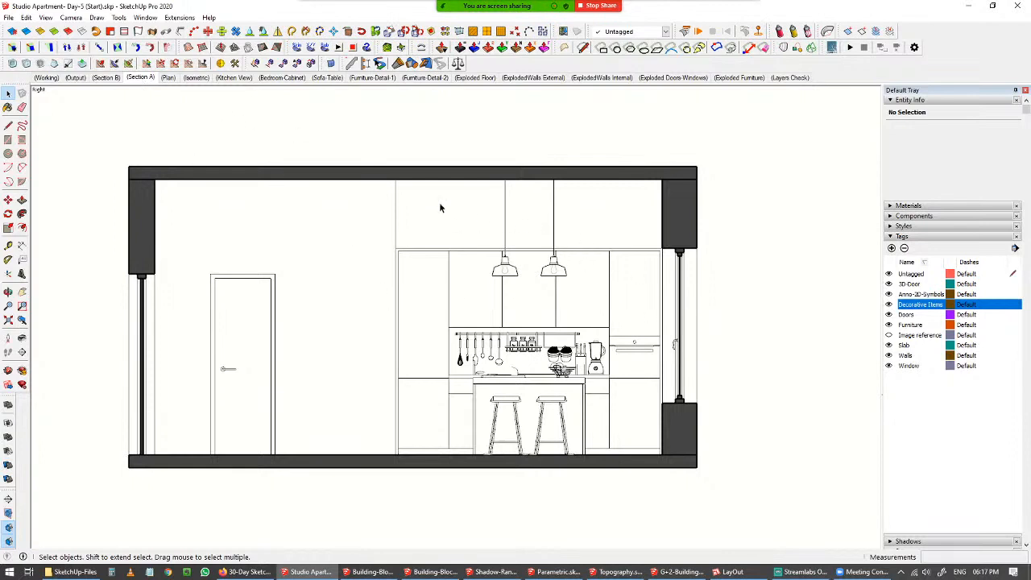
drag(87, 133, 766, 477)
click(768, 462)
Switch between the Section B, Furniture-Detail-1 and Furniture-Detail-2 scenes.
click(113, 77)
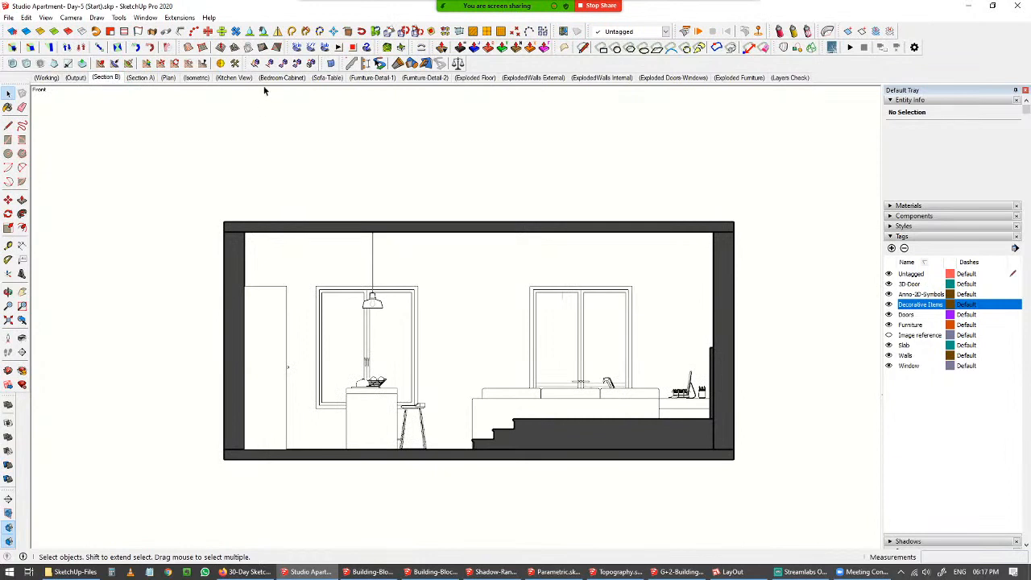
click(370, 77)
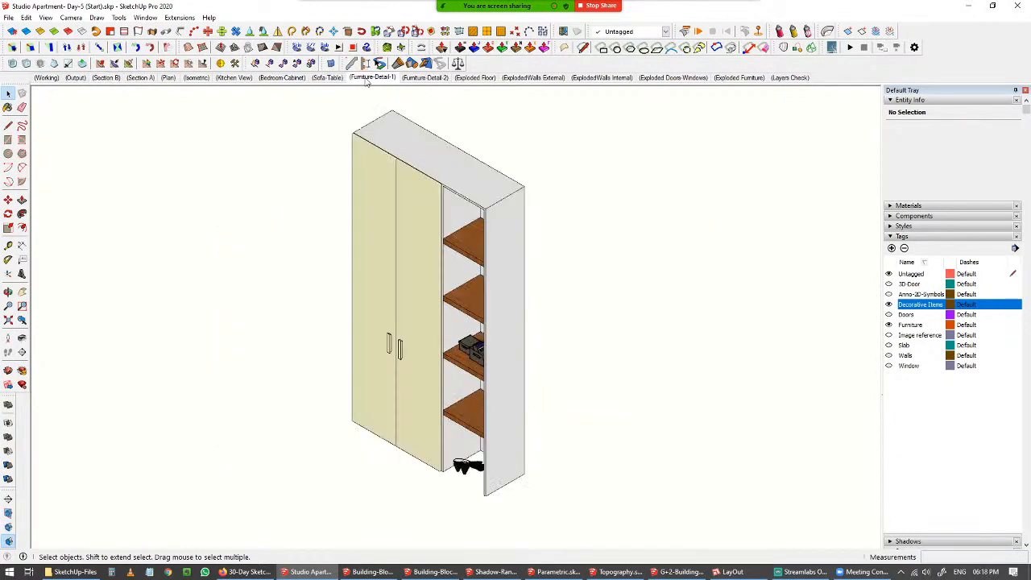
click(426, 78)
click(377, 77)
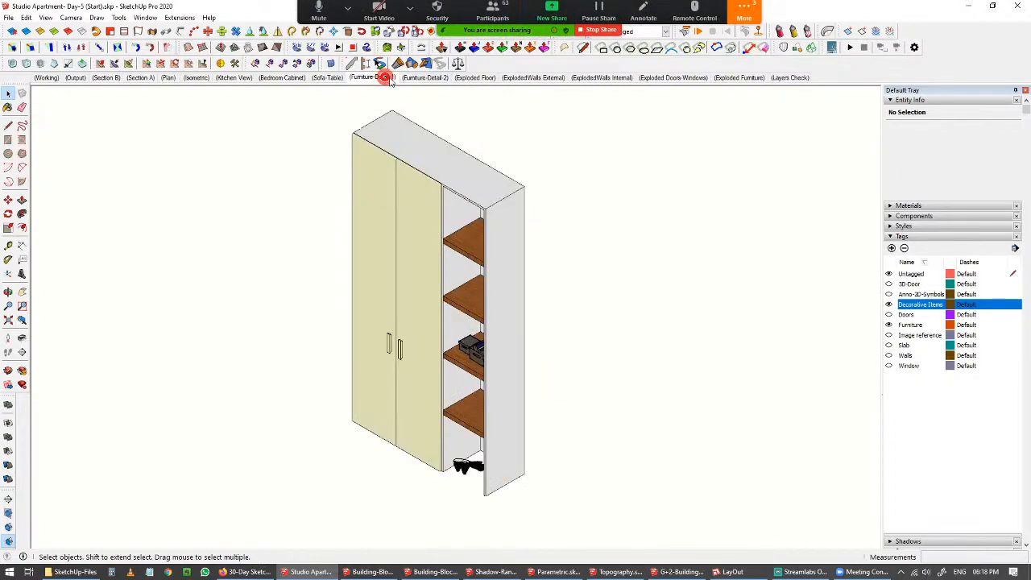
click(424, 77)
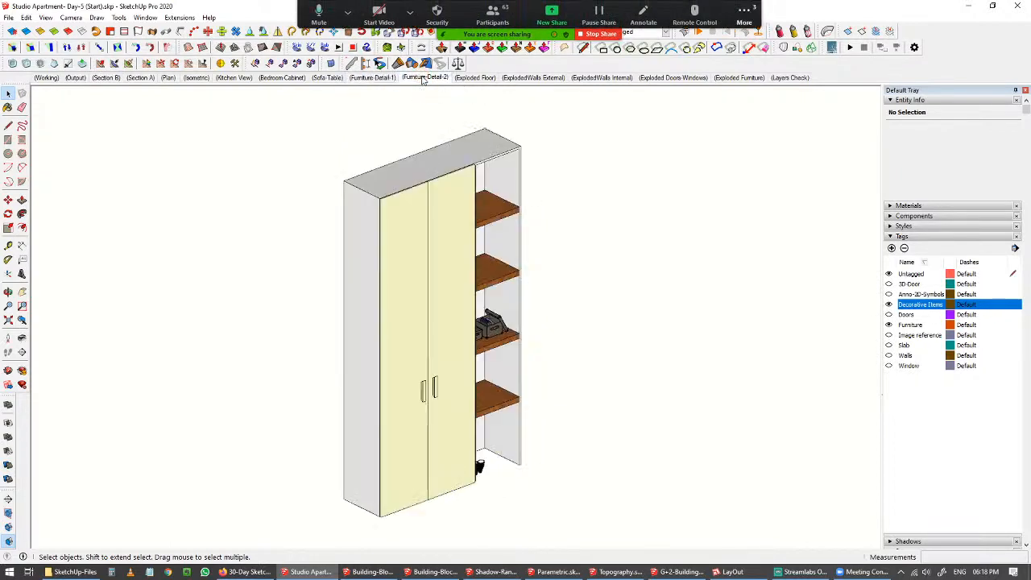
click(382, 79)
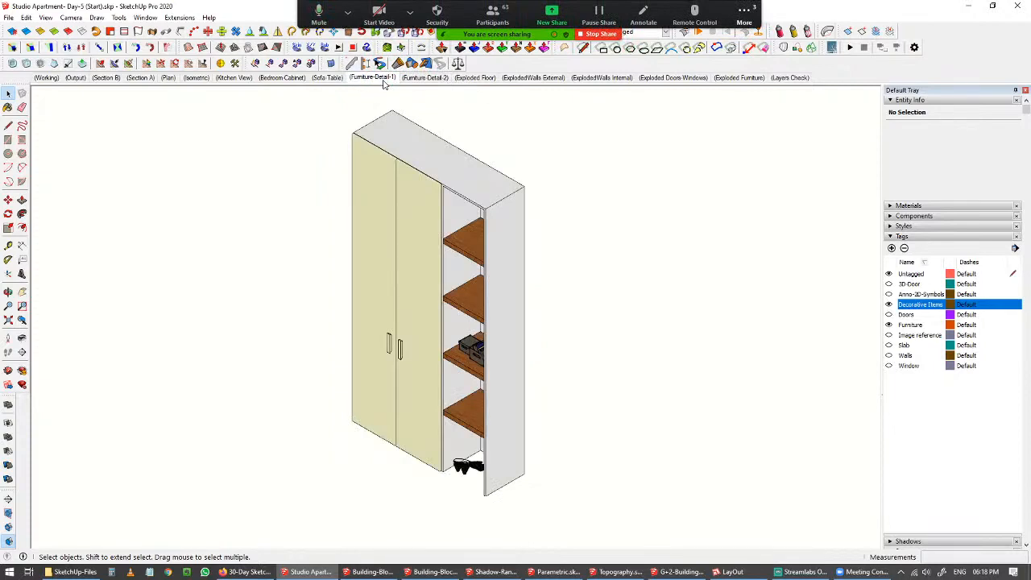
Turn on Show Hidden Objects in the Furniture-Detail-1 scene.
scroll(461, 289, down, 8)
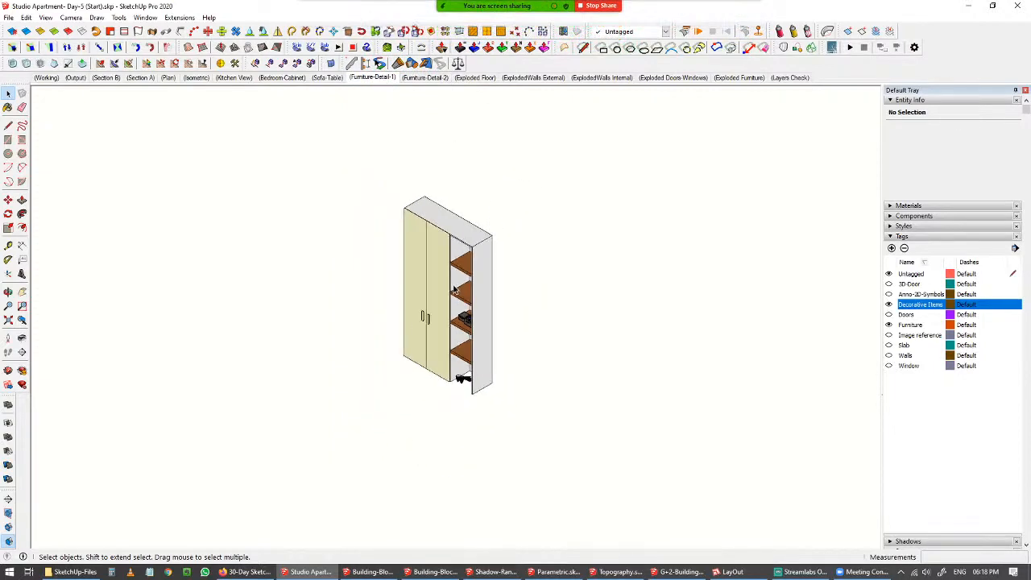
middle_drag(459, 288, 497, 276)
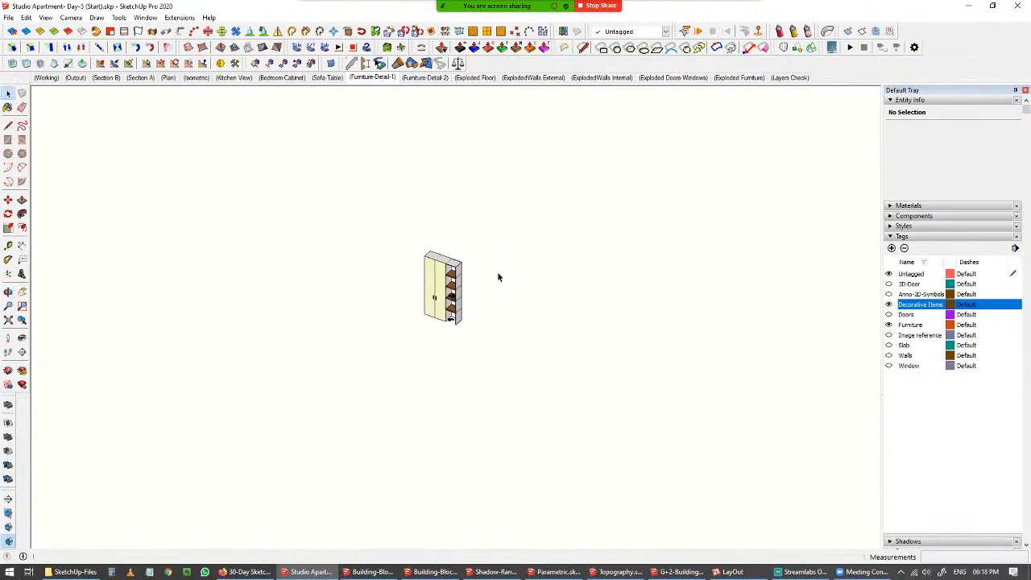
scroll(545, 260, up, 5)
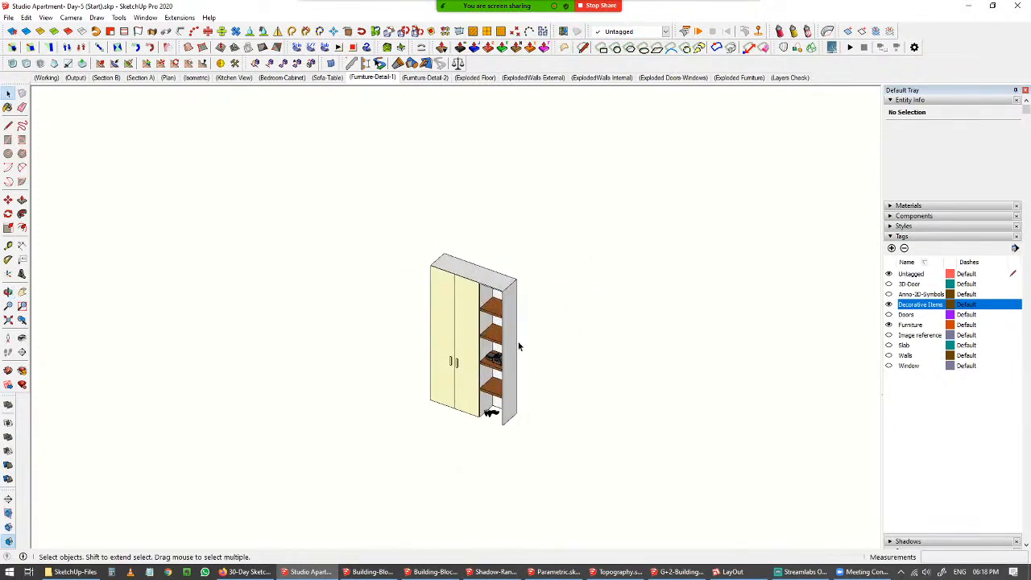
scroll(556, 366, up, 2)
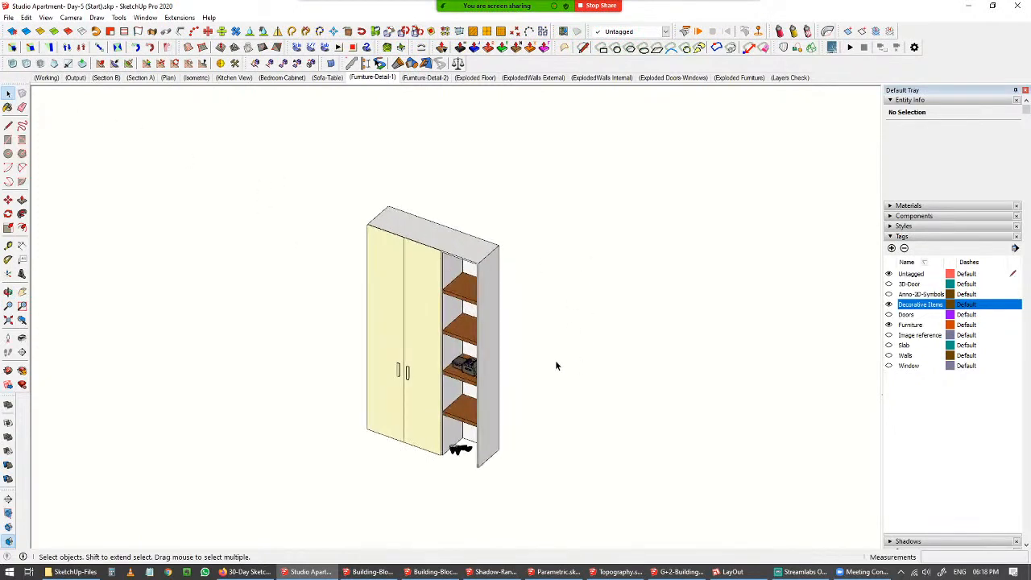
click(45, 17)
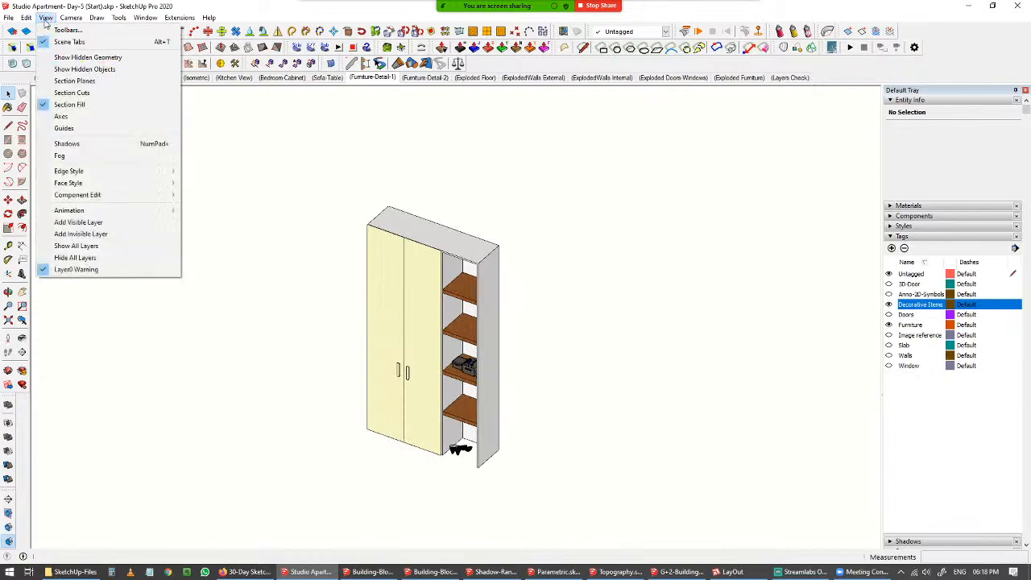
click(56, 69)
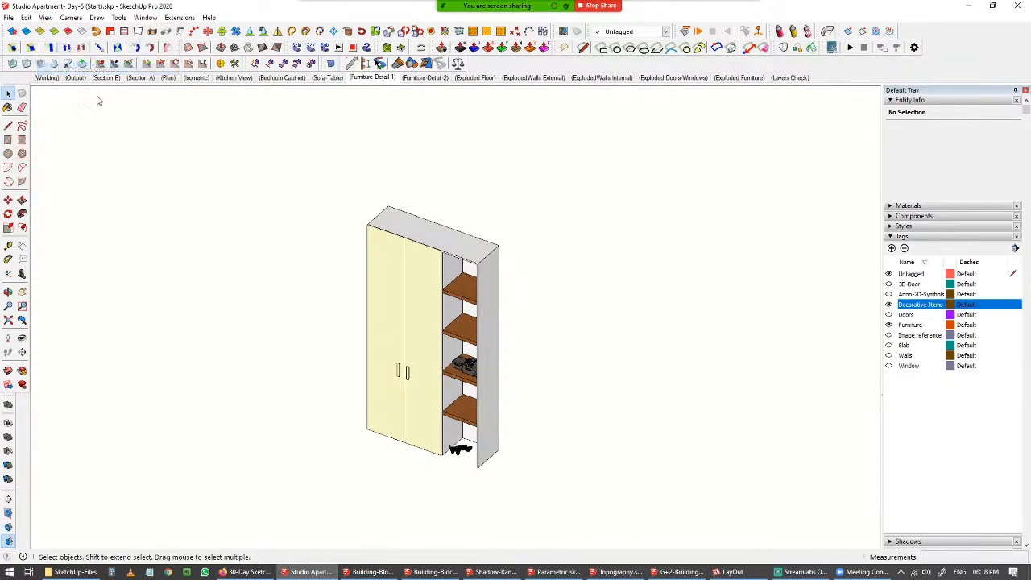
Turn off Show Hidden Objects and reapply the Furniture-Detail-1 scene.
middle_drag(428, 263, 452, 280)
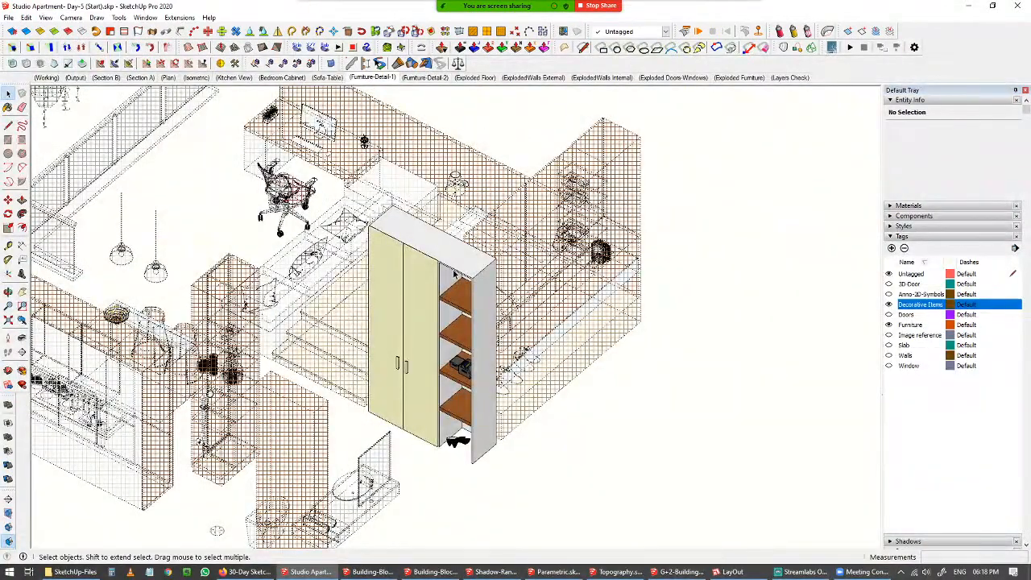
click(46, 17)
click(80, 68)
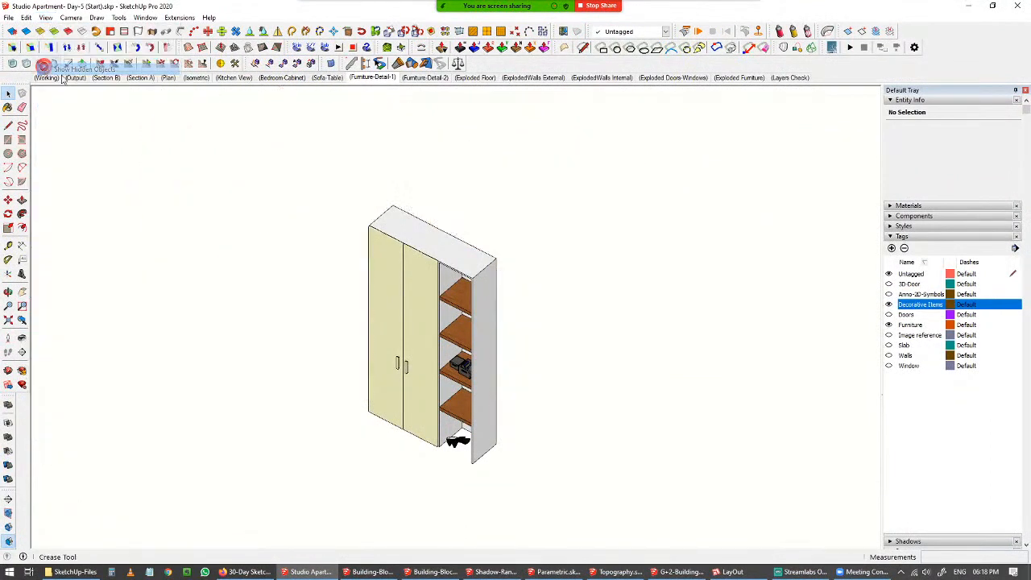
scroll(346, 311, up, 2)
click(377, 78)
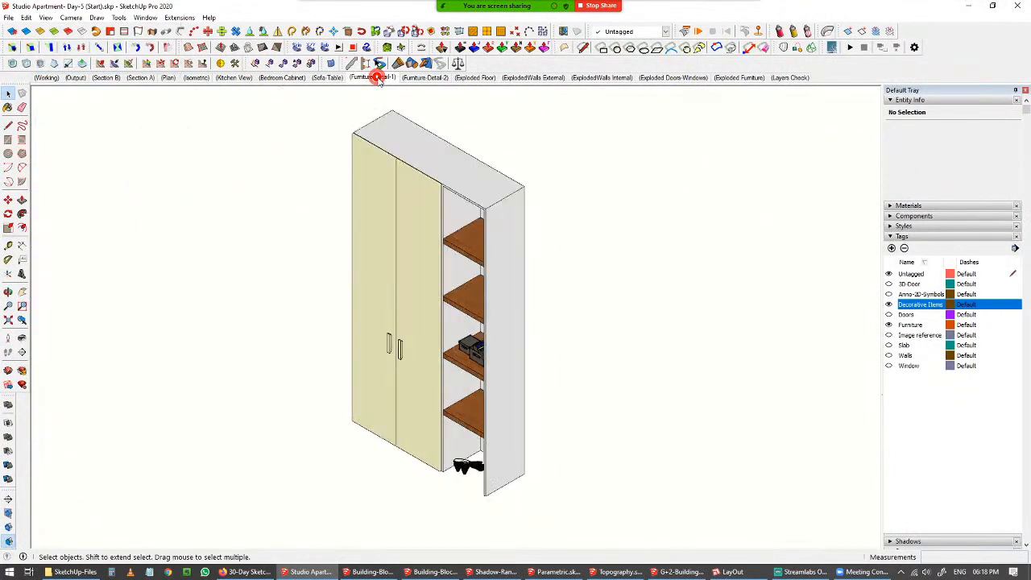
Step through the Exploded Floor, ExplodedWalls External, ExplodedWalls Internal, Exploded Doors-Windows and Exploded Furniture scenes.
click(475, 78)
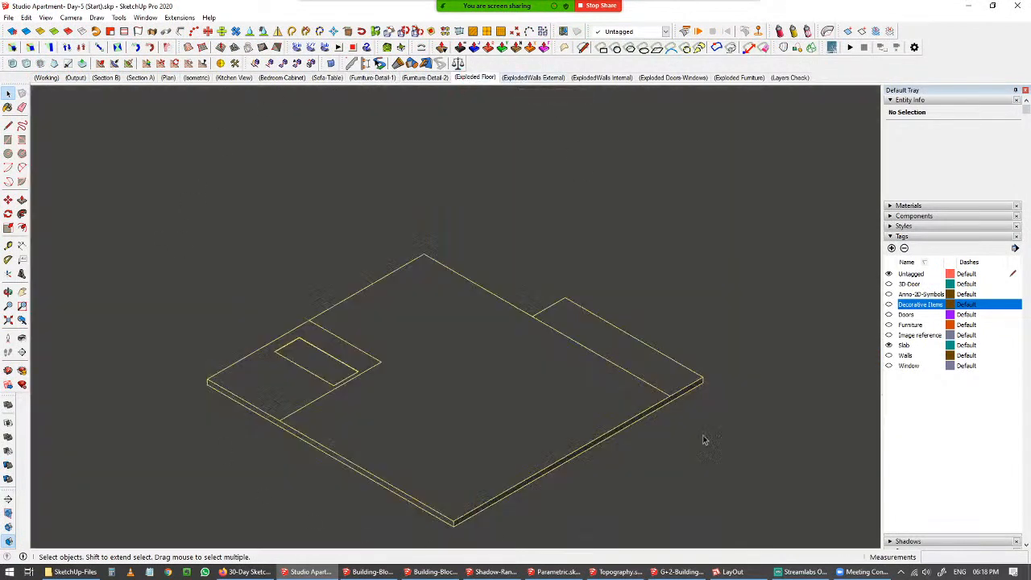
click(534, 78)
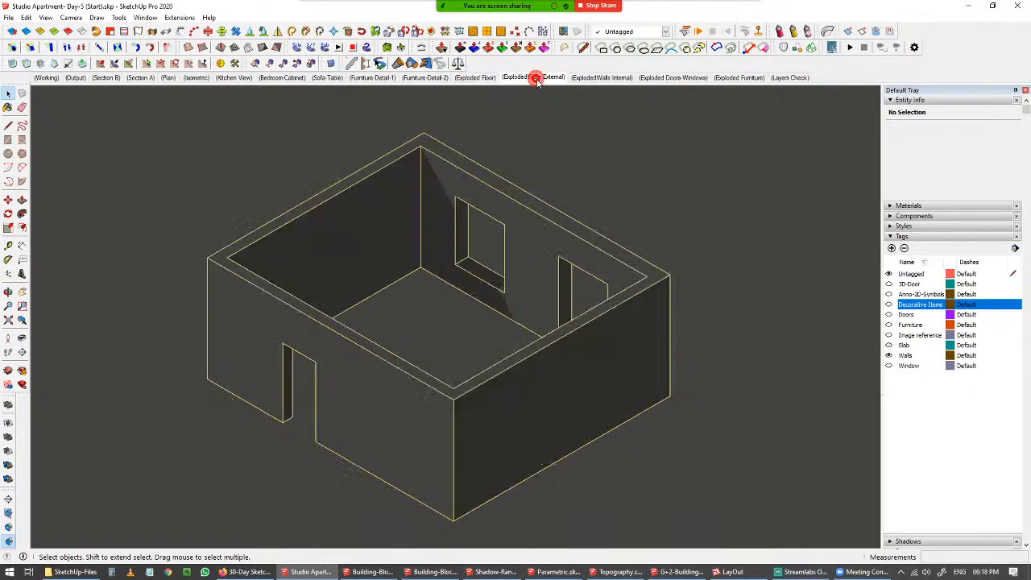
click(601, 78)
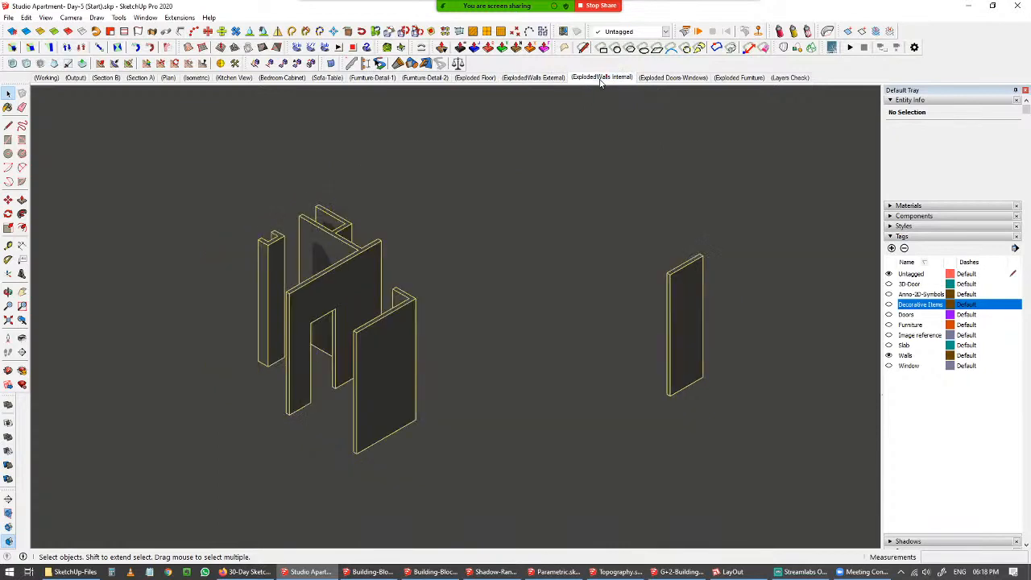
click(671, 78)
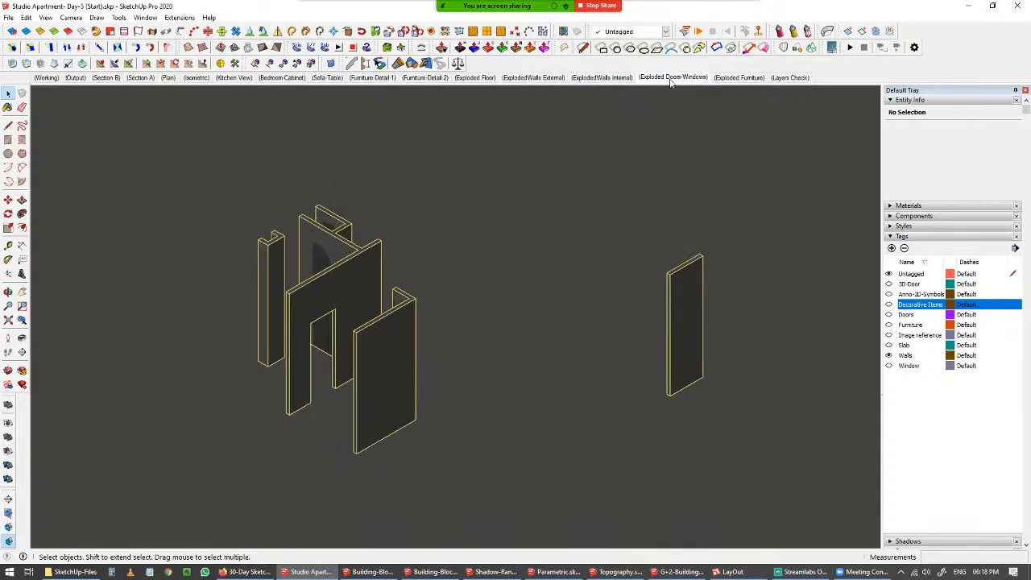
click(735, 78)
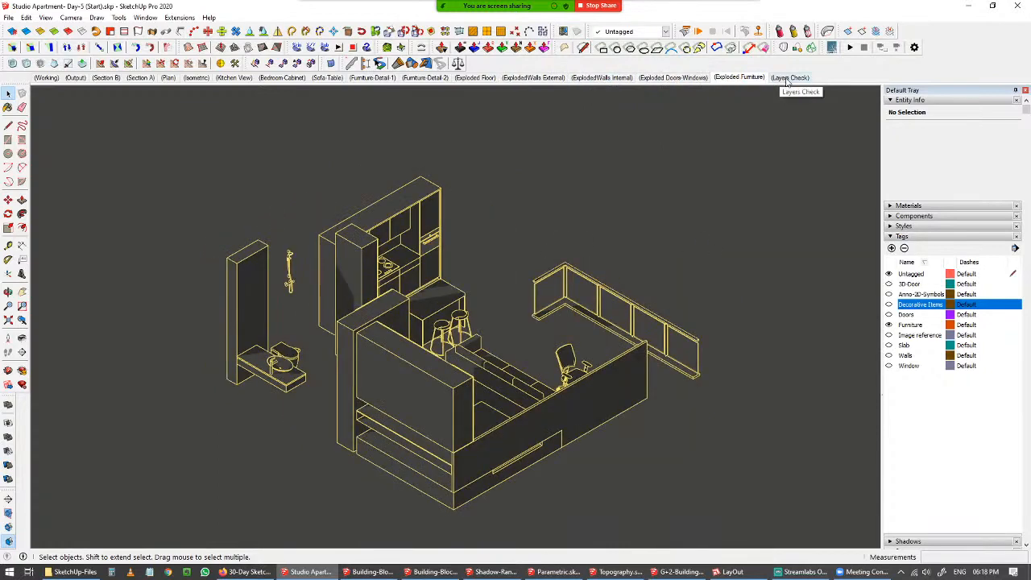
Switch to LayOut and review the section and plan drawings with their dimensions on Sheet01 - Page 1.
click(731, 573)
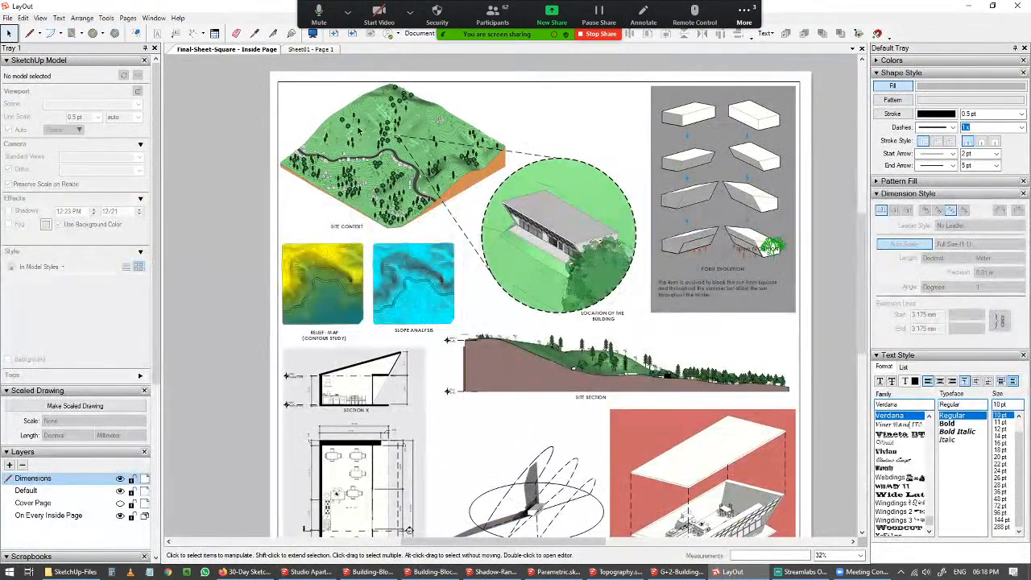
click(314, 49)
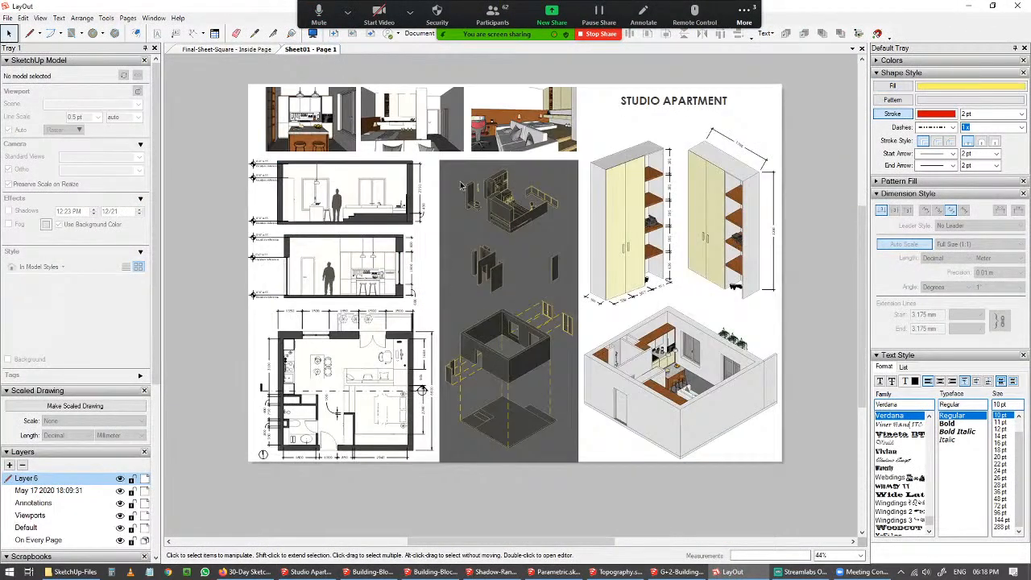
scroll(398, 425, up, 2)
middle_drag(420, 414, 394, 429)
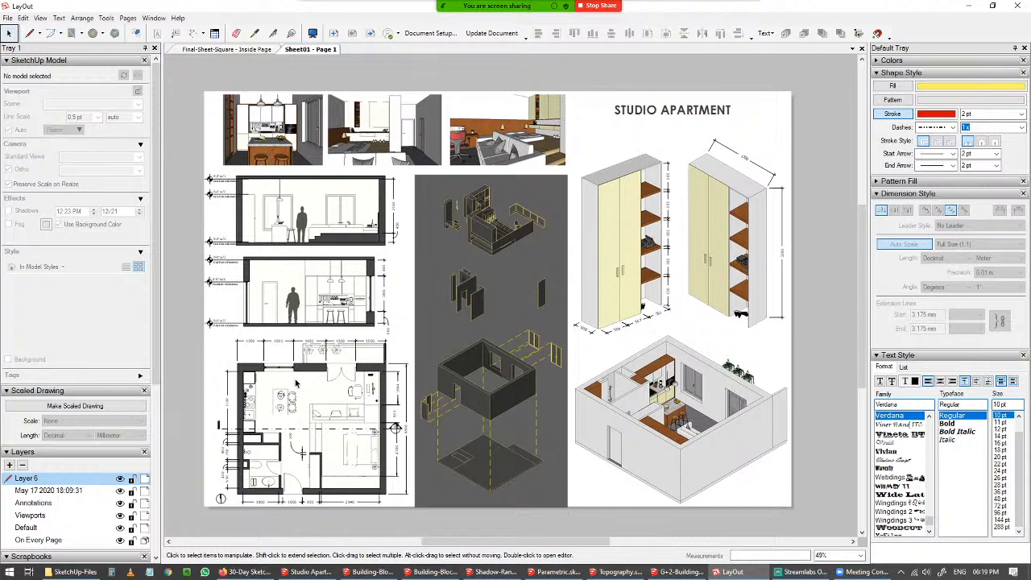
scroll(266, 368, up, 1)
scroll(276, 366, up, 1)
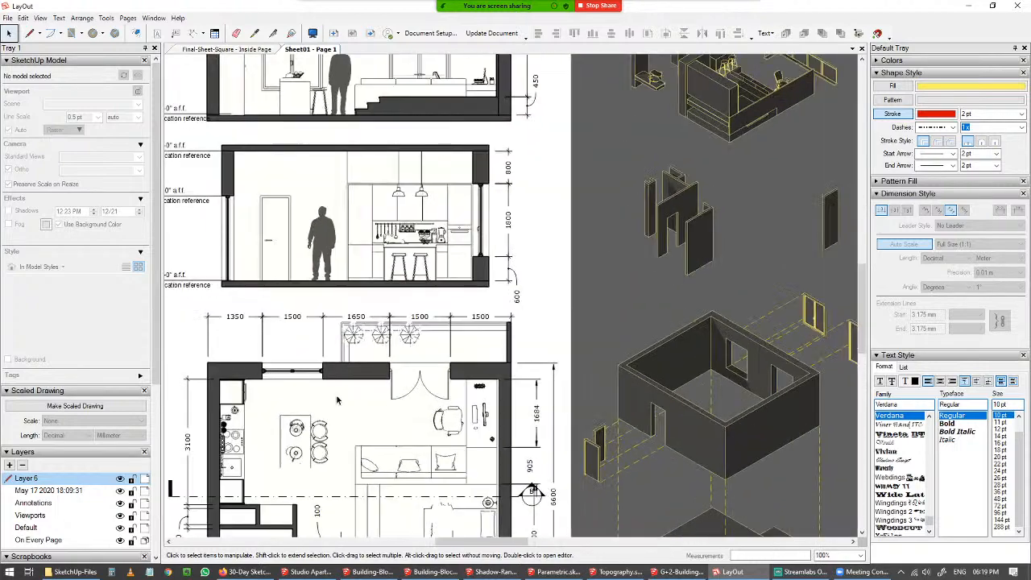
scroll(313, 329, up, 2)
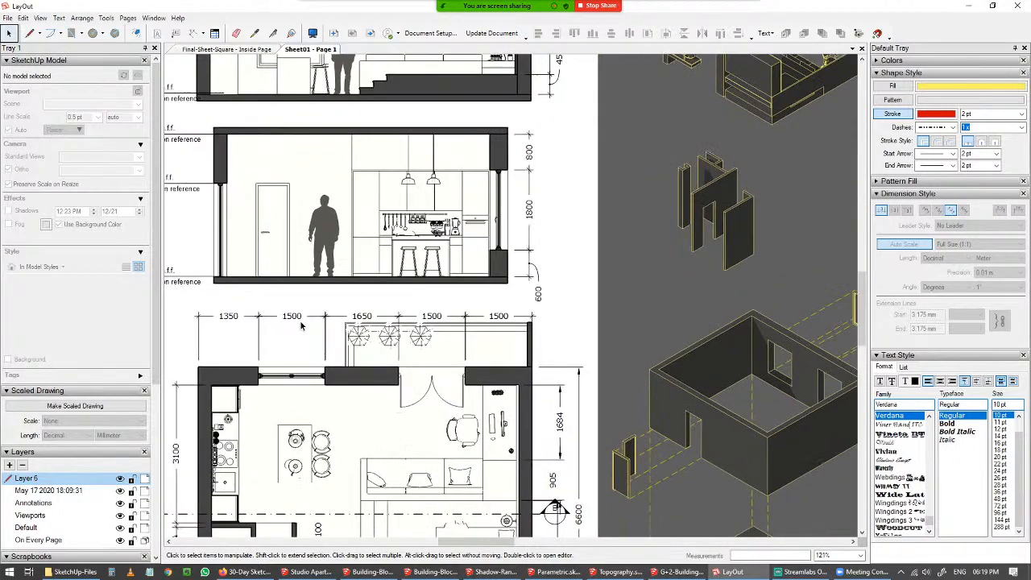
click(309, 346)
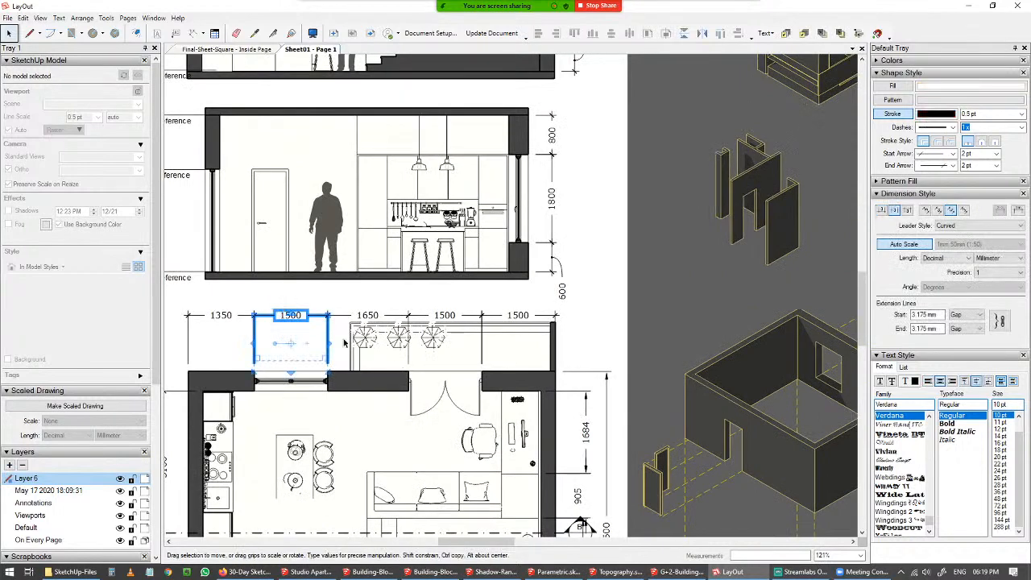
middle_drag(373, 375, 444, 355)
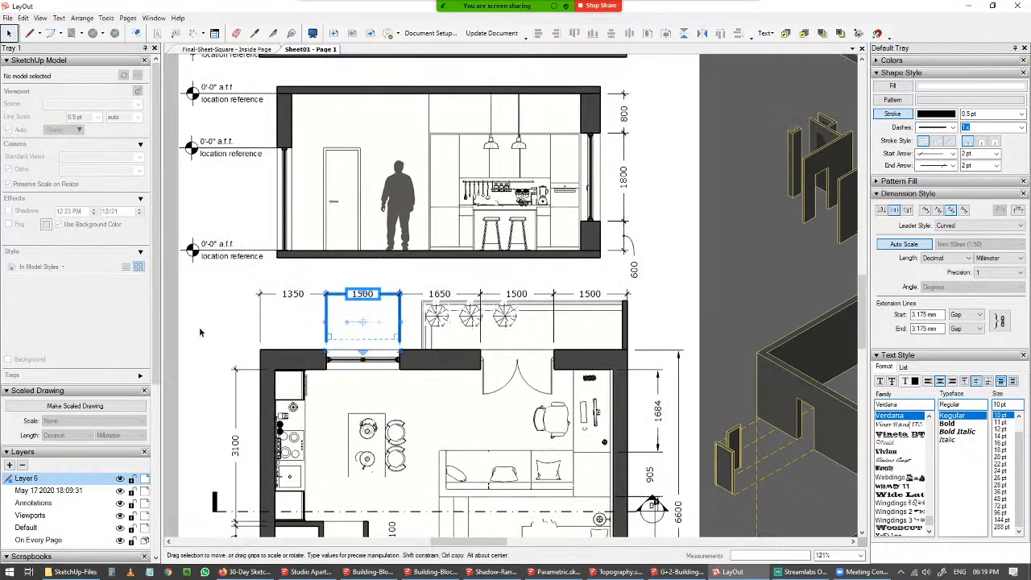
click(348, 348)
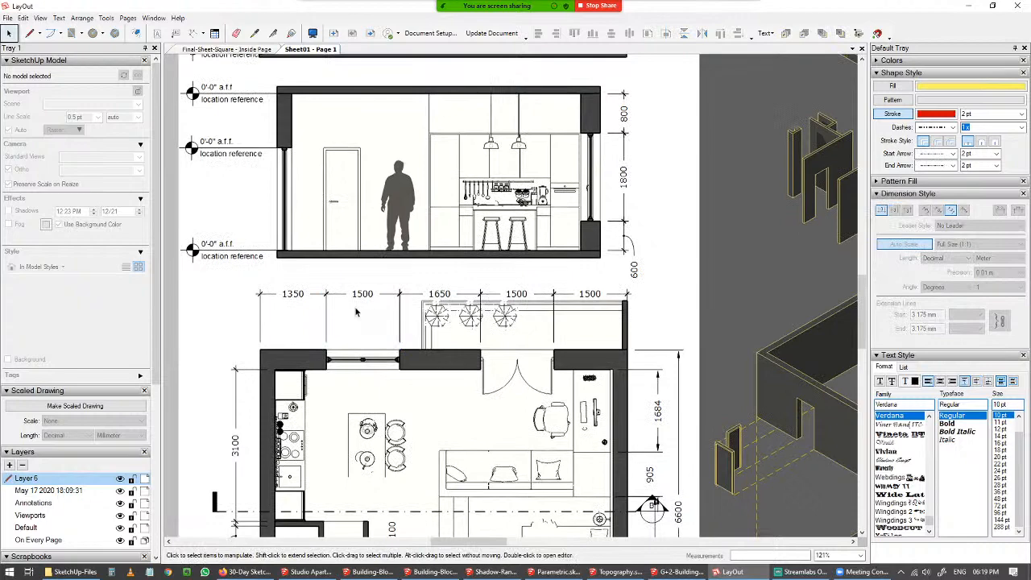
Examine the exploded and furniture detail viewports on the sheet and their linked scene.
scroll(402, 343, down, 2)
middle_drag(410, 347, 417, 493)
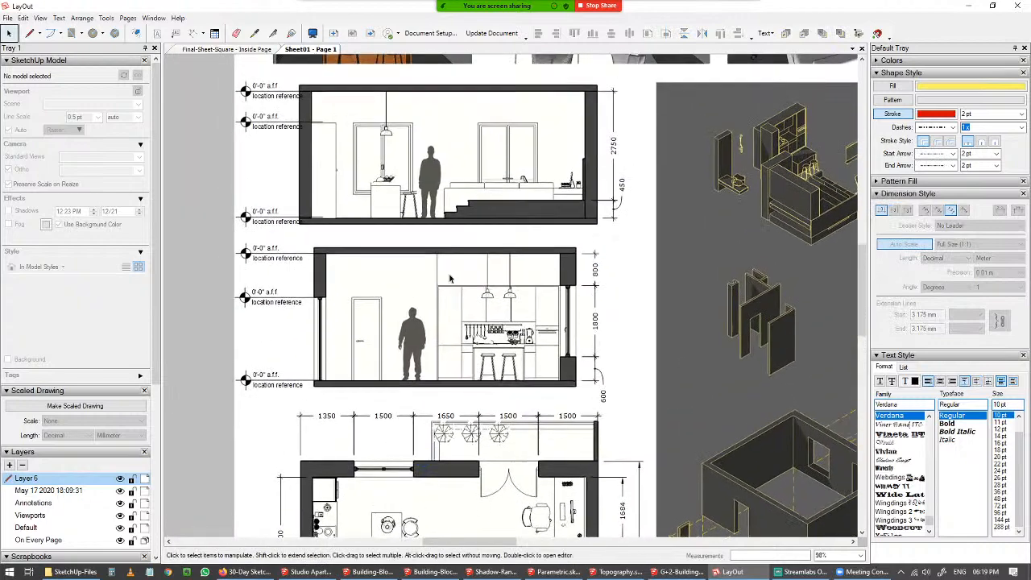
scroll(458, 240, down, 2)
middle_drag(534, 290, 322, 147)
middle_drag(590, 156, 525, 276)
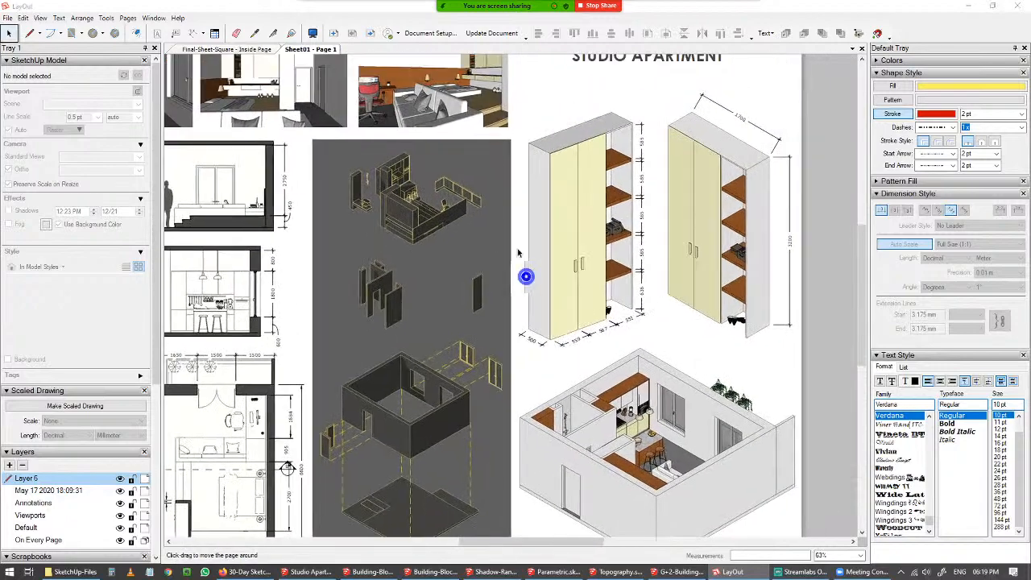
middle_drag(546, 449, 490, 445)
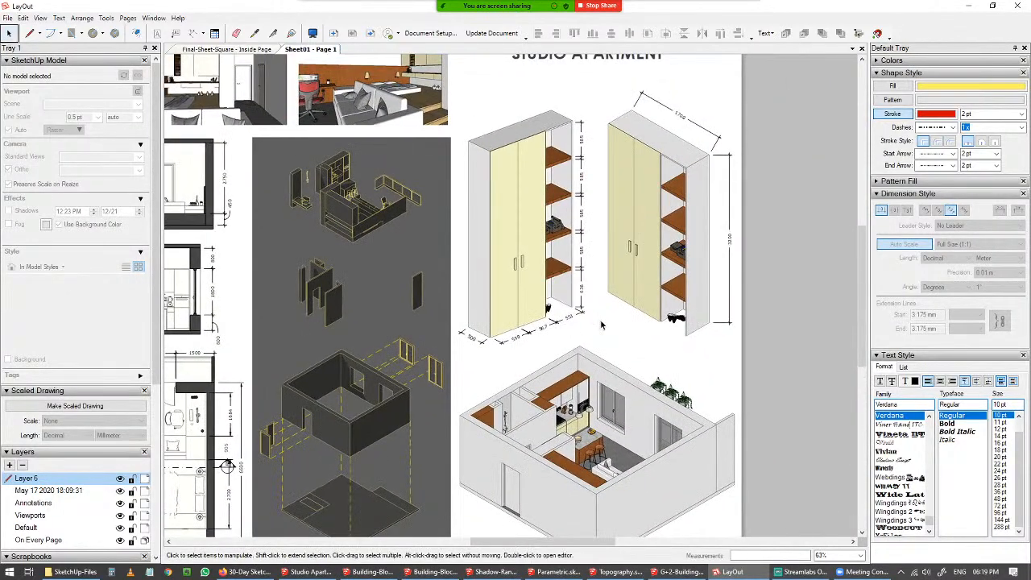
middle_drag(730, 144, 738, 184)
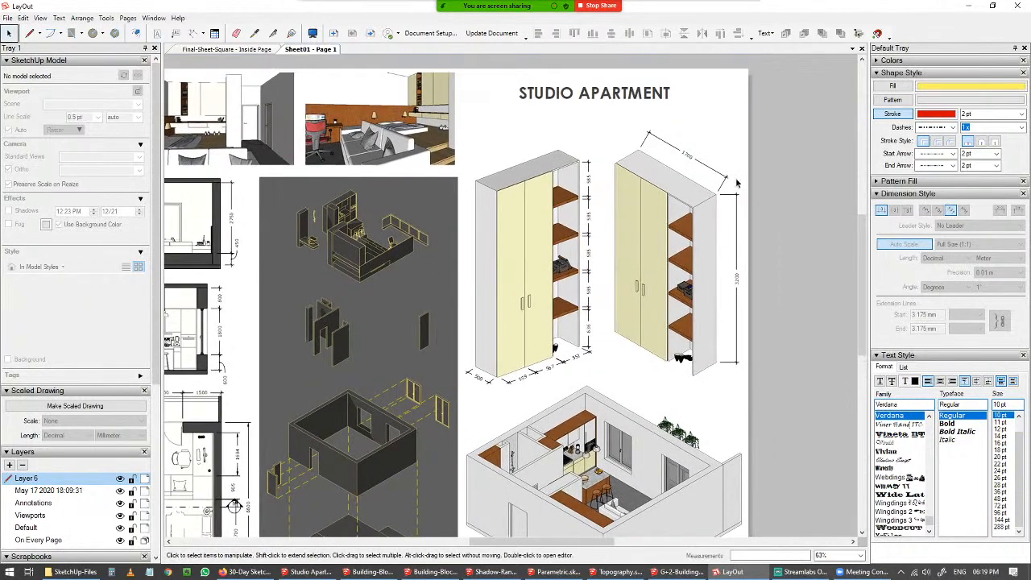
click(672, 200)
click(531, 219)
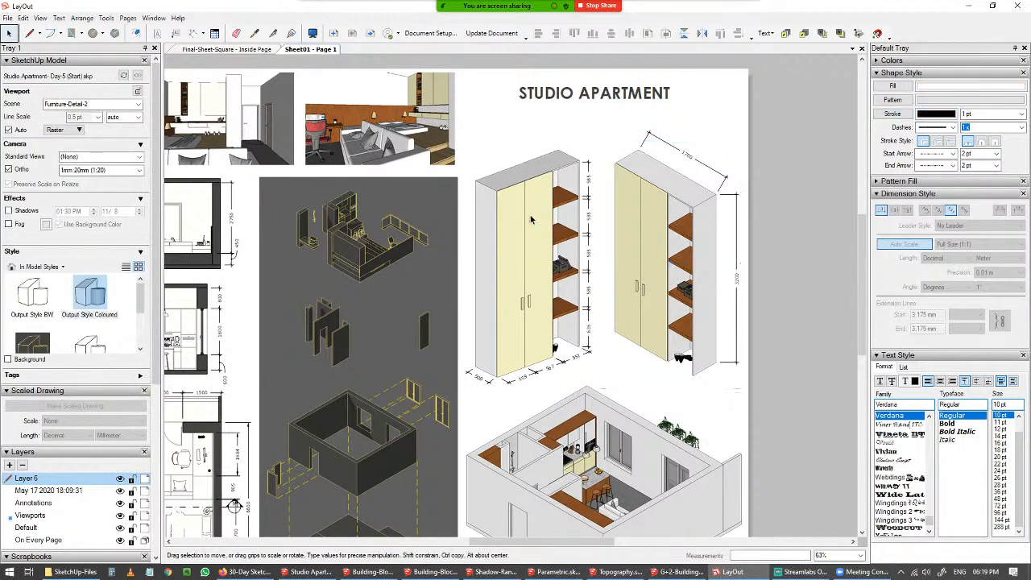
scroll(669, 342, down, 3)
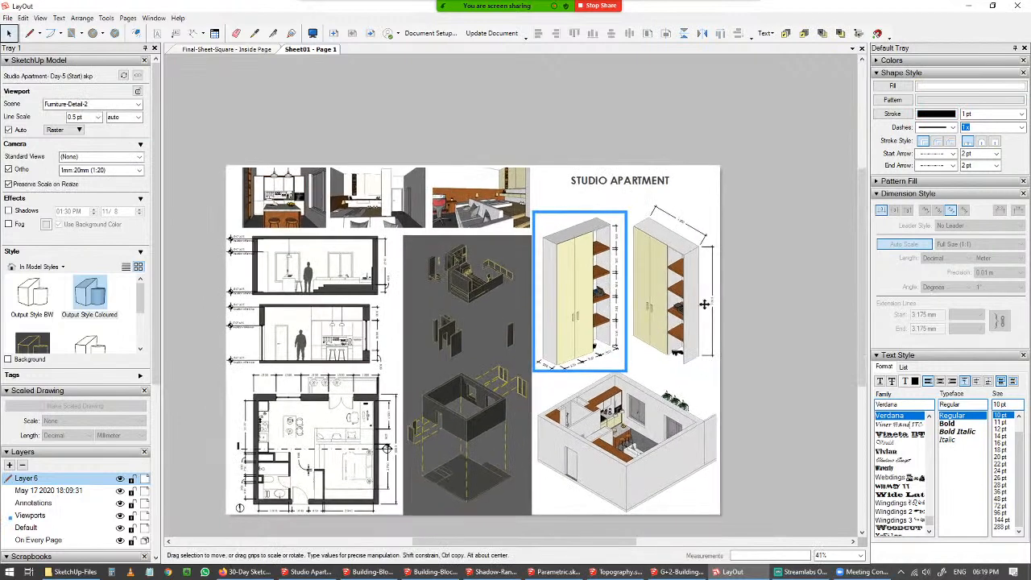
click(767, 263)
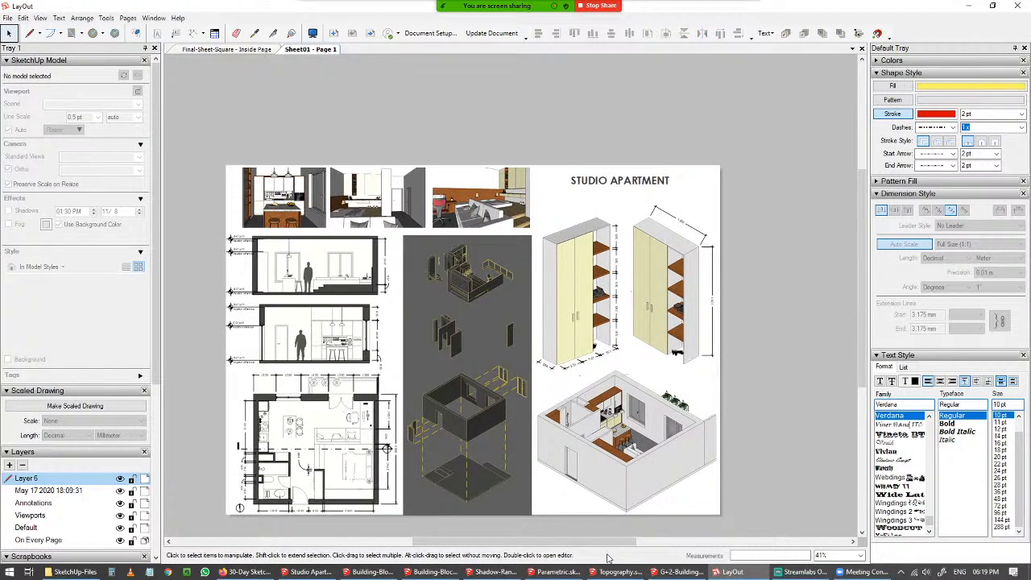
Review the sheet's sections and floor plan up close and return to the Studio Apartment model.
scroll(314, 407, up, 4)
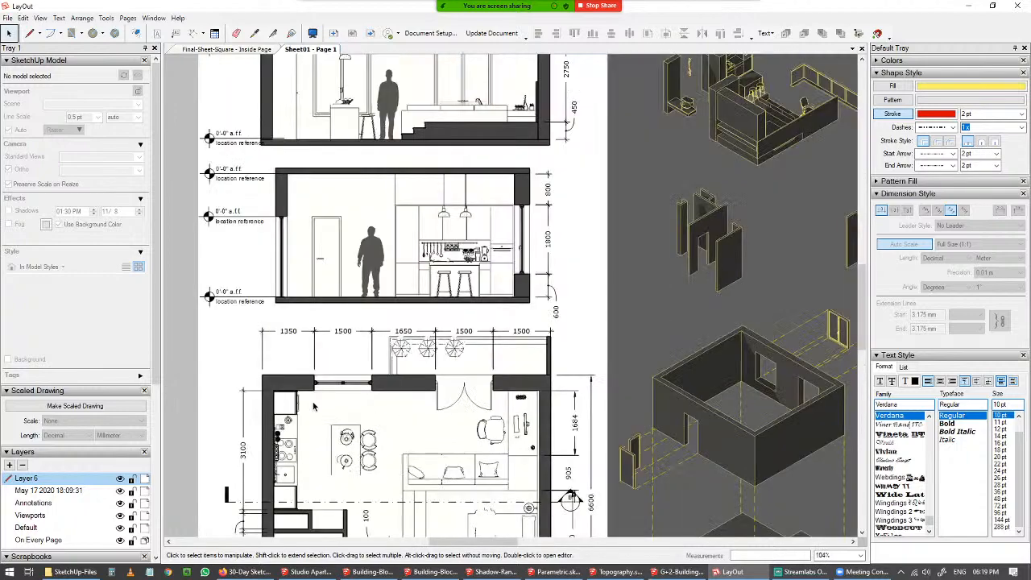
middle_drag(315, 407, 381, 500)
middle_drag(401, 462, 398, 448)
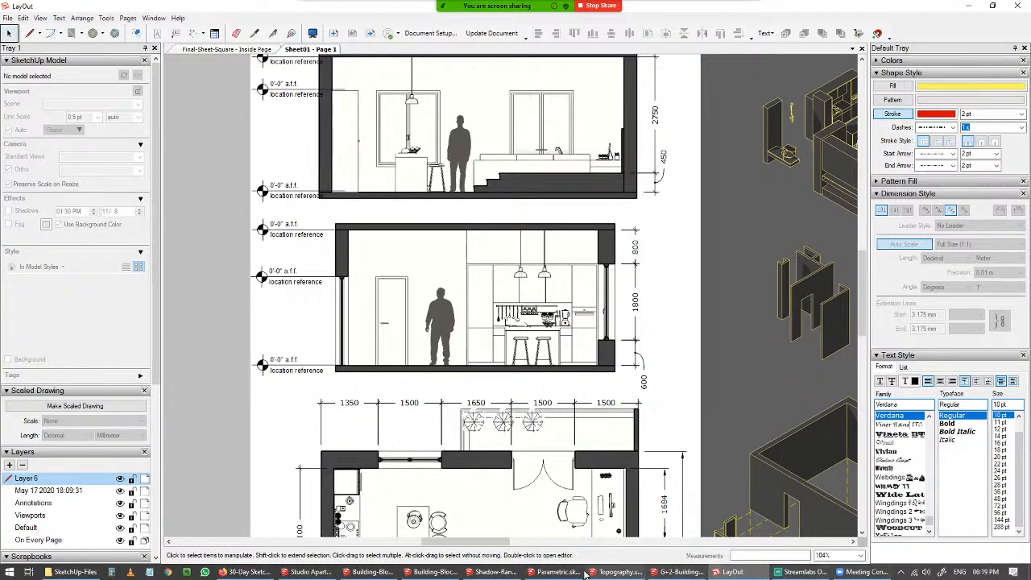
mouse_move(452, 576)
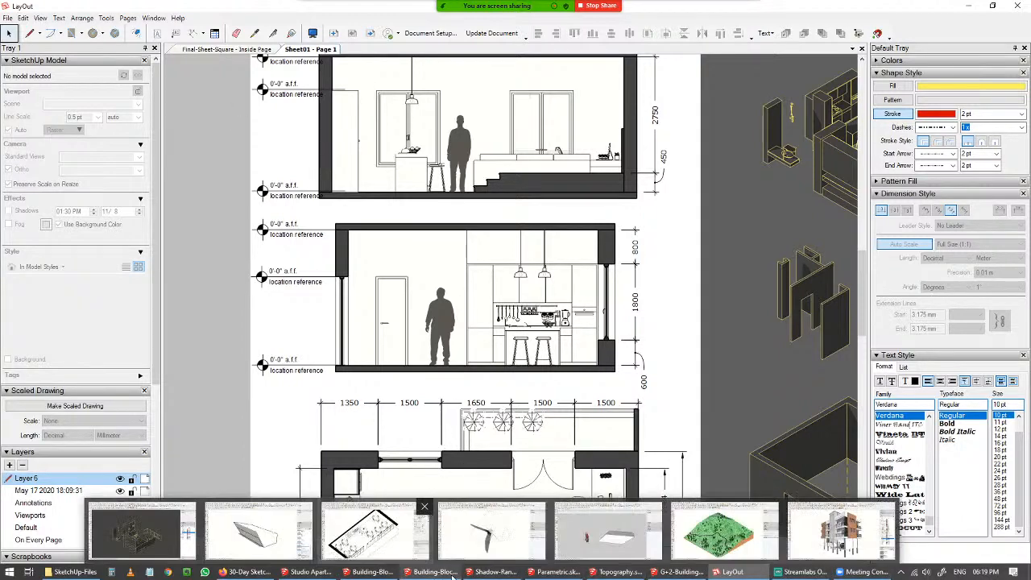
mouse_move(322, 540)
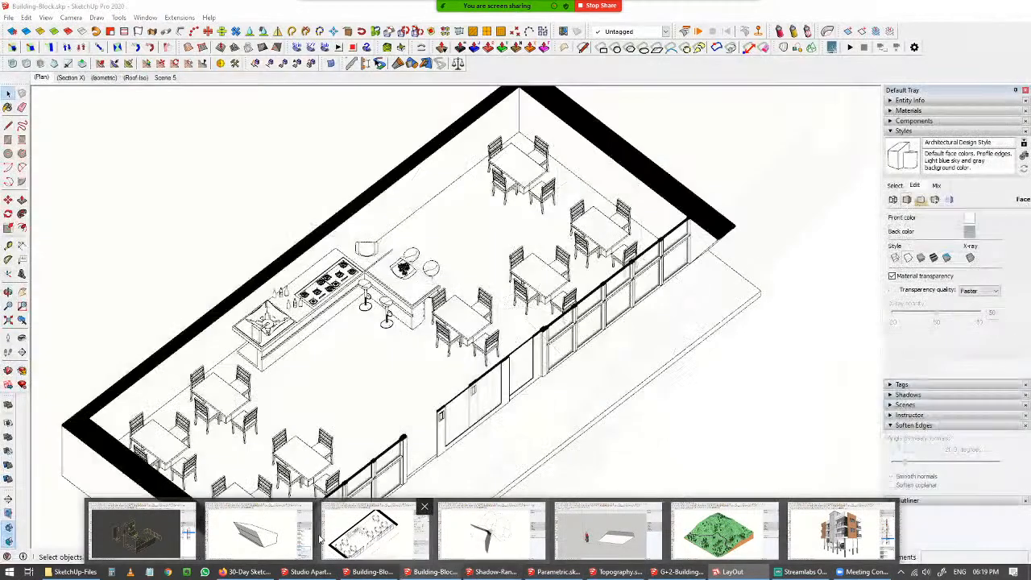
click(137, 532)
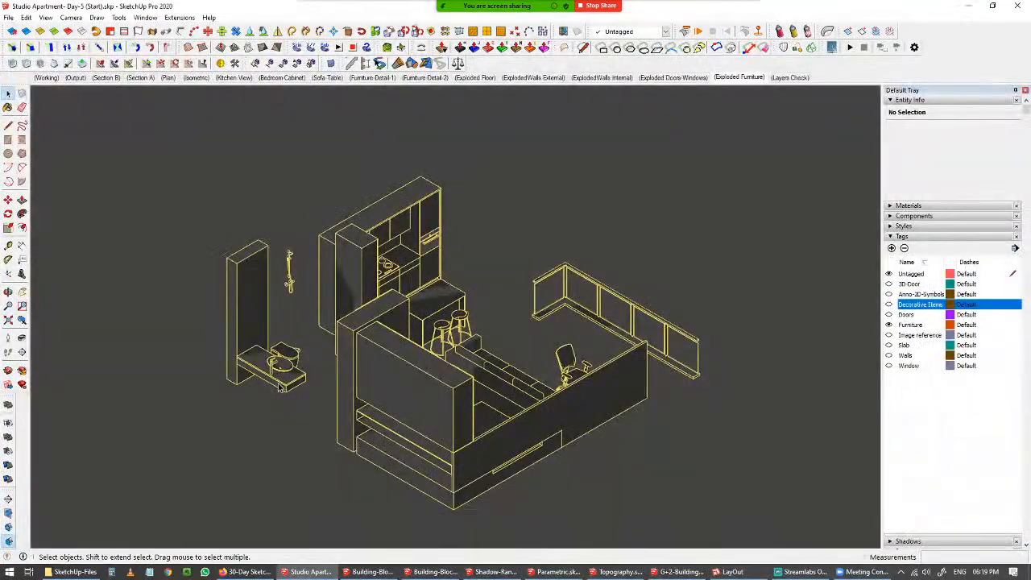
In the Isometric scene, open the exterior wall group and move the window opening 1000 mm along the red axis.
click(194, 77)
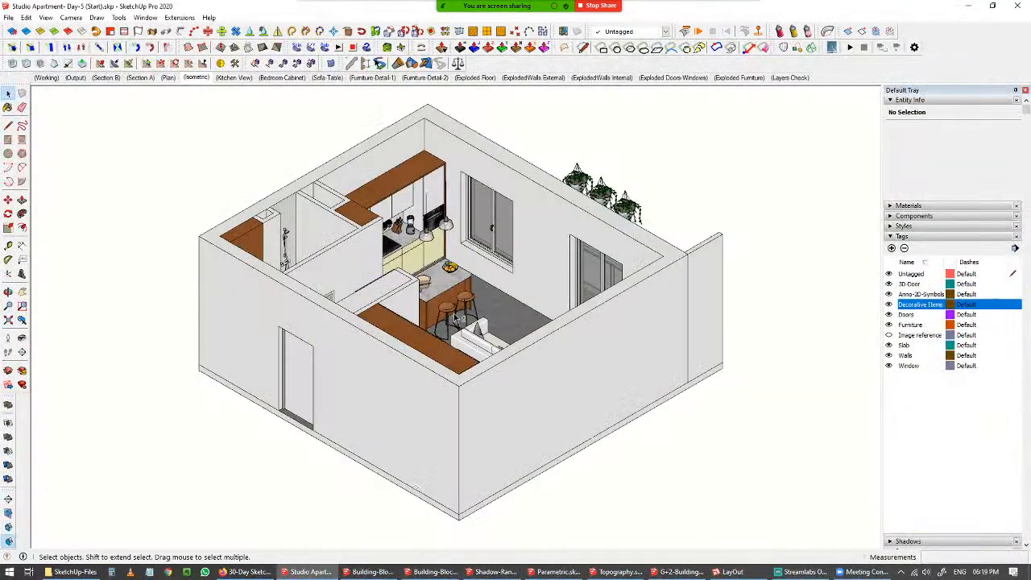
mouse_move(456, 316)
shift+middle_down()
mouse_move(361, 363)
mouse_move(518, 391)
shift+middle_up()
scroll(387, 272, up, 3)
scroll(427, 274, up, 4)
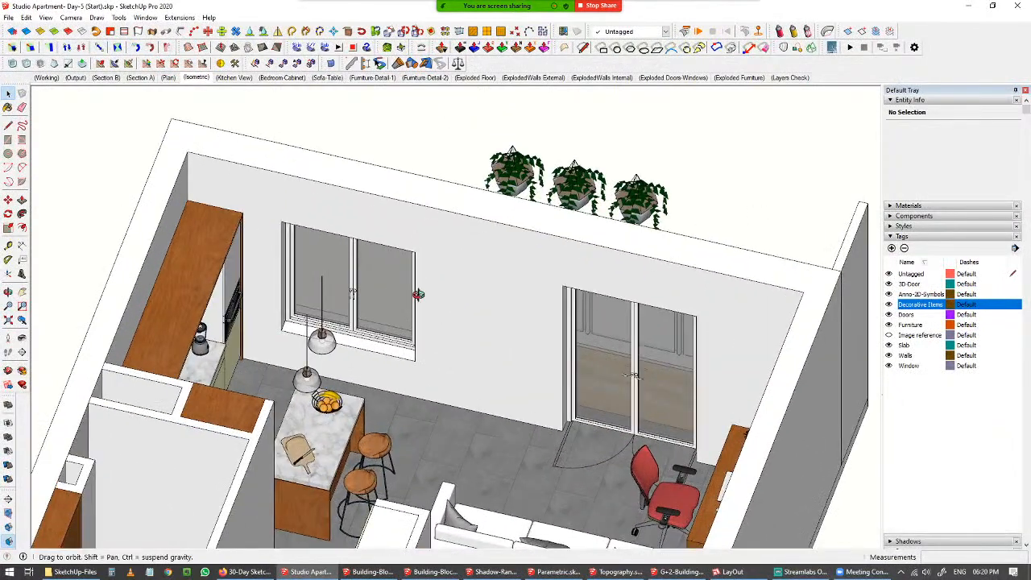
double_click(429, 251)
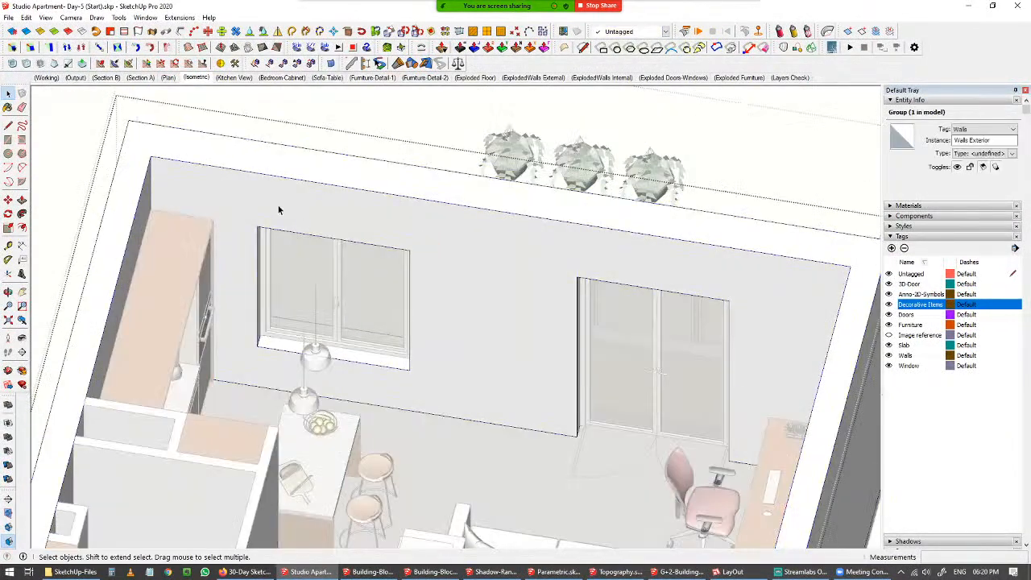
drag(191, 132, 562, 478)
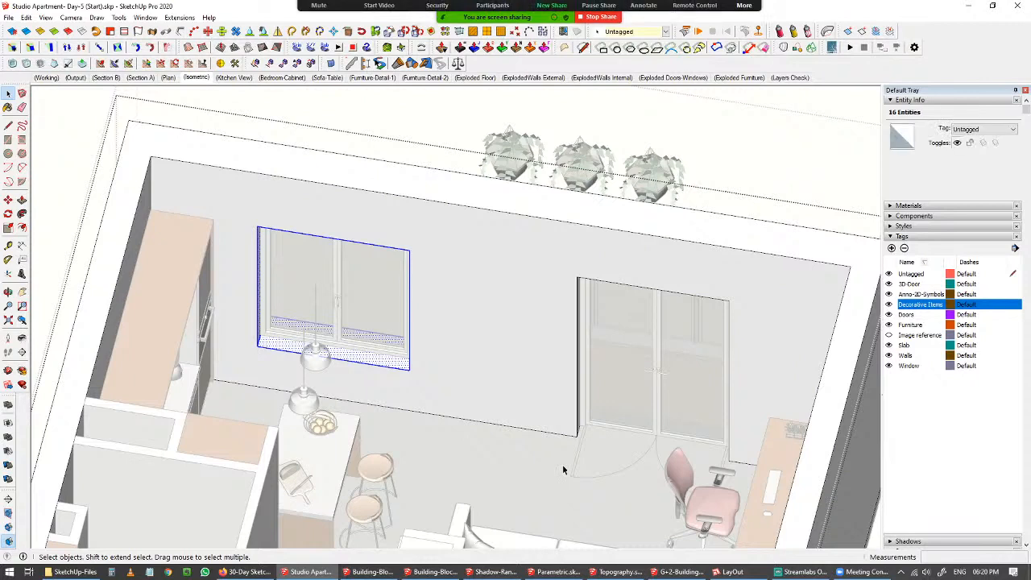
key(m)
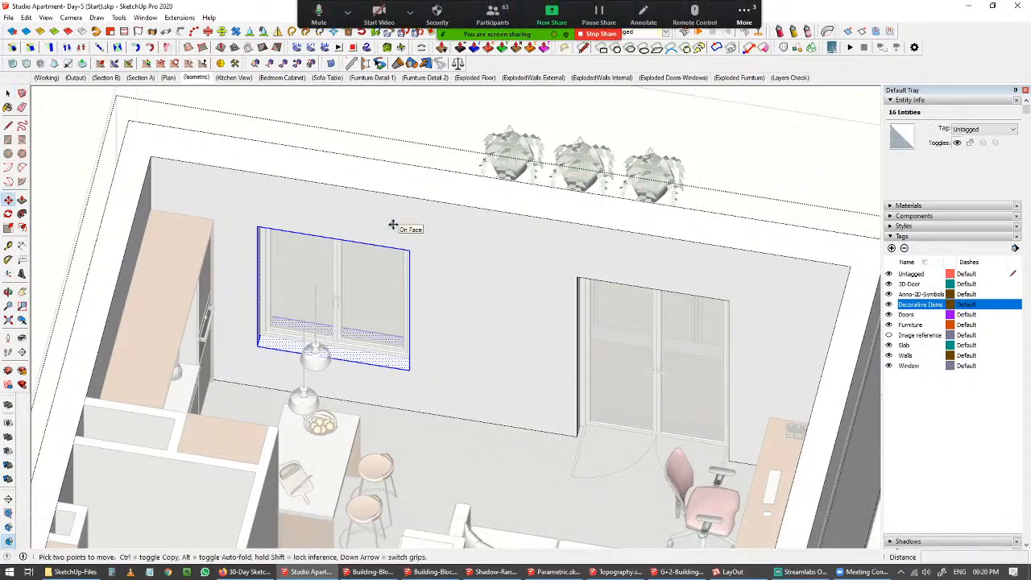
click(394, 225)
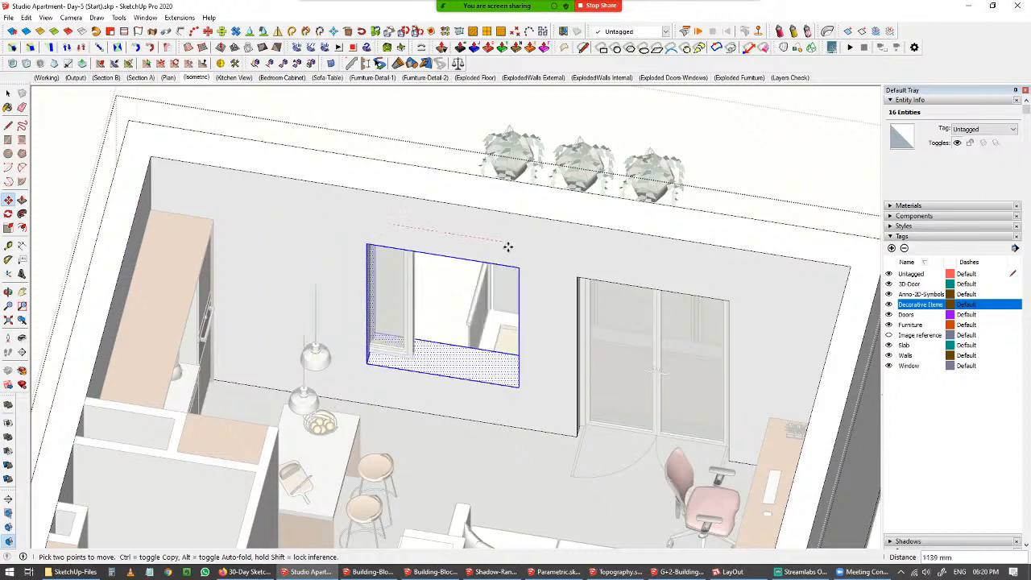
text(000)
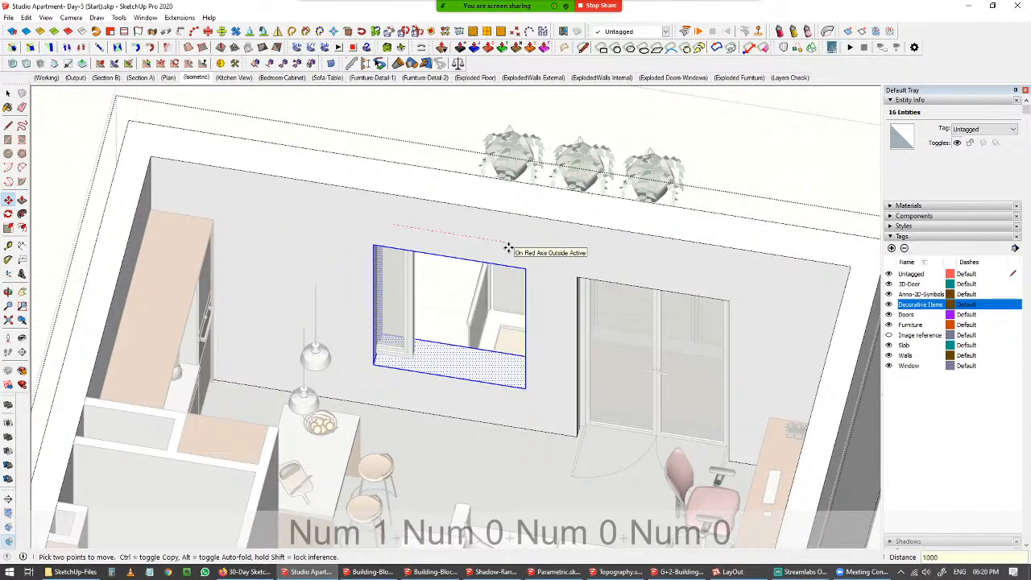
key(Return)
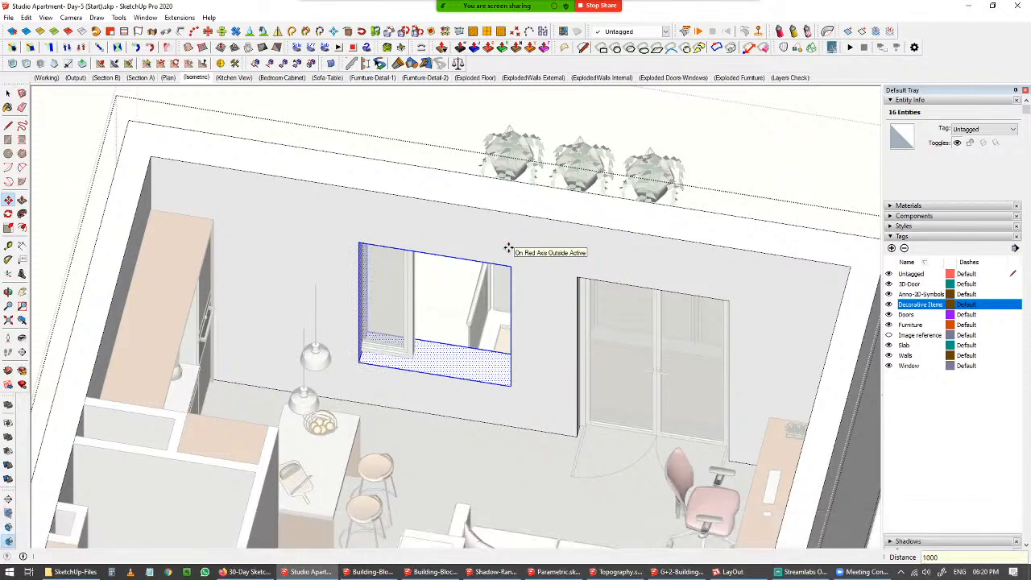
Move the window component 1000 mm along the red axis into the shifted opening.
key(space)
click(419, 275)
click(409, 277)
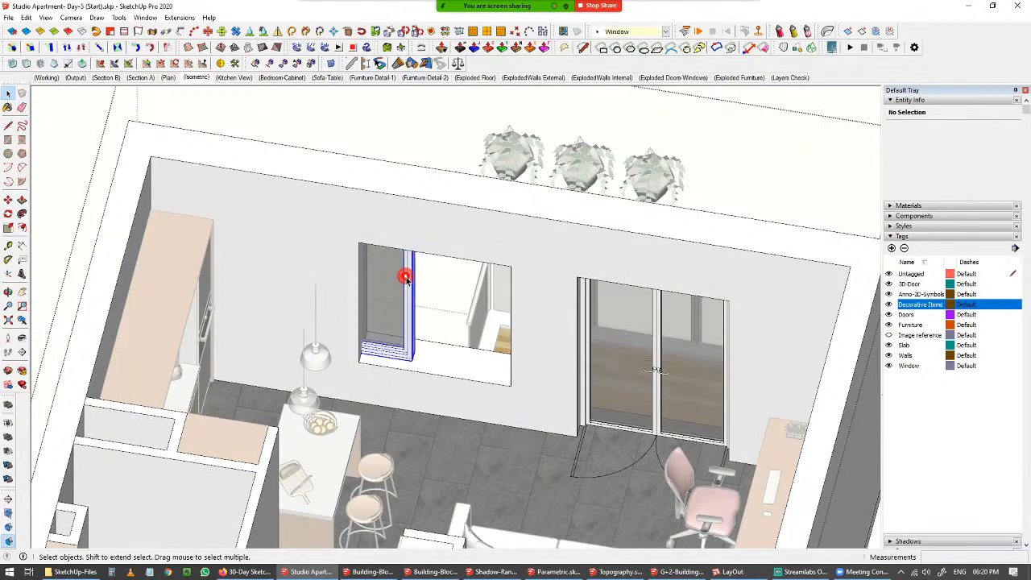
key(m)
click(420, 353)
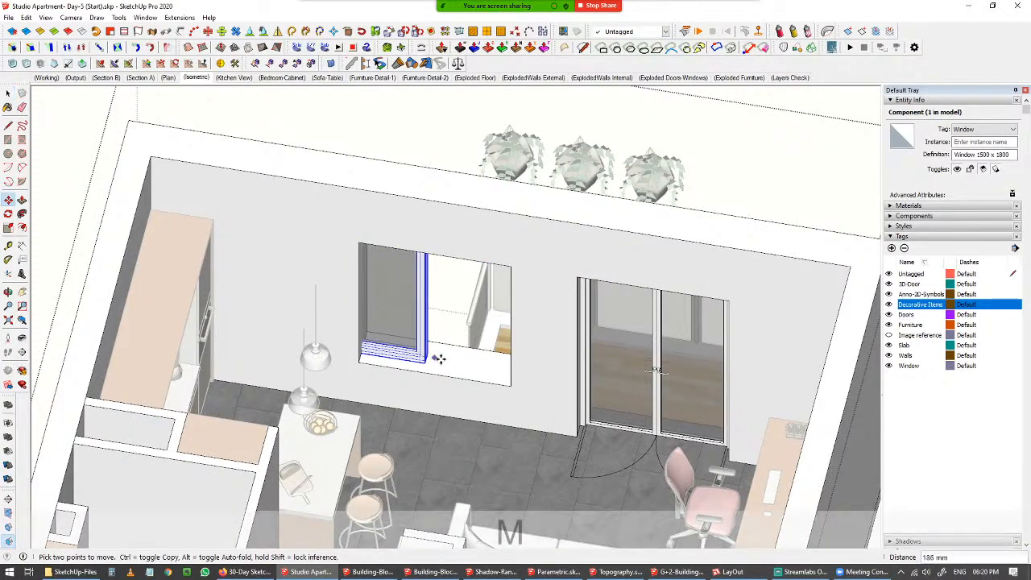
text(1000)
key(Return)
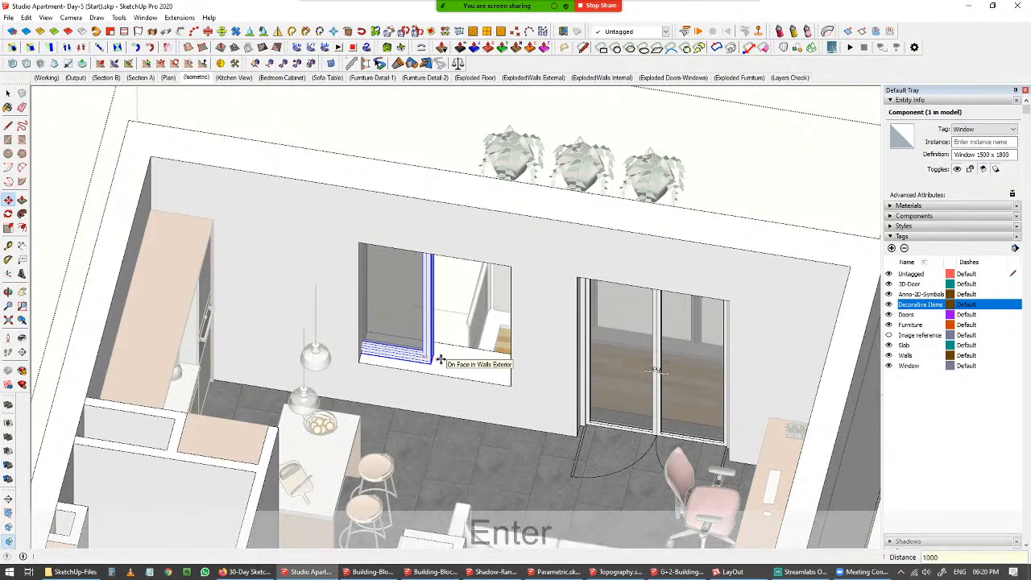
key(space)
Leave the wall group, switch to the Plan scene and save the Studio Apartment model.
scroll(548, 331, down, 4)
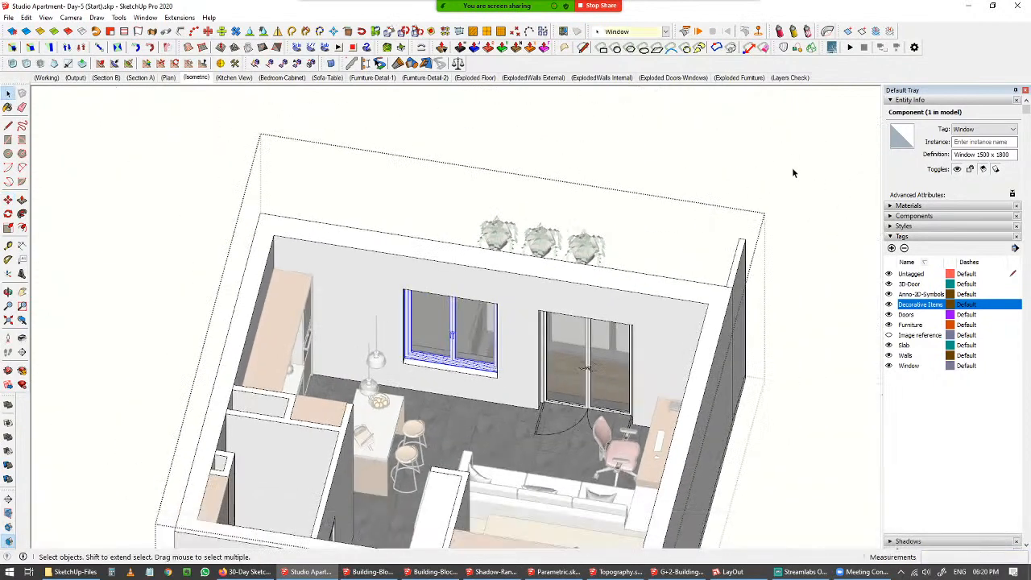
click(720, 198)
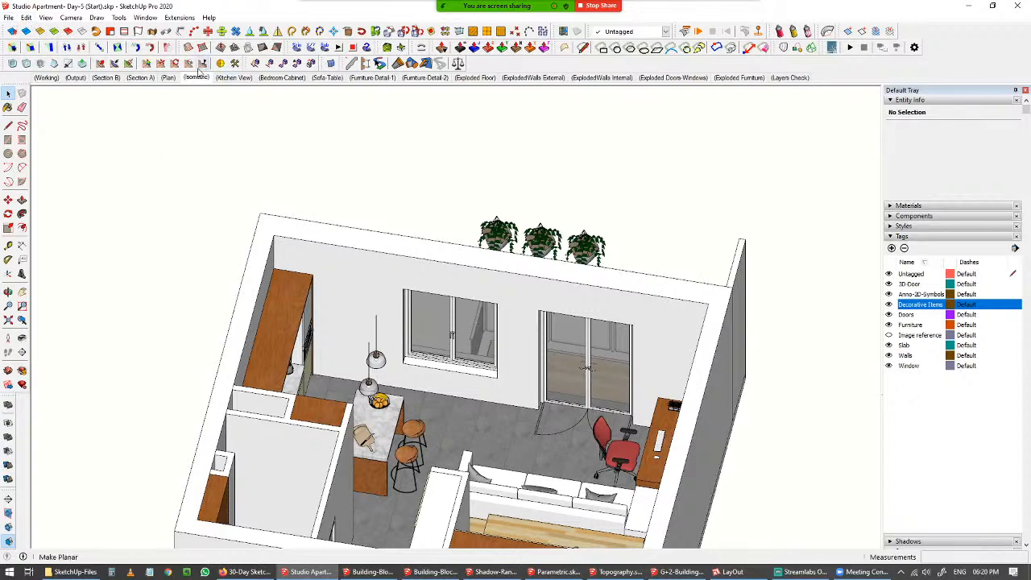
click(168, 78)
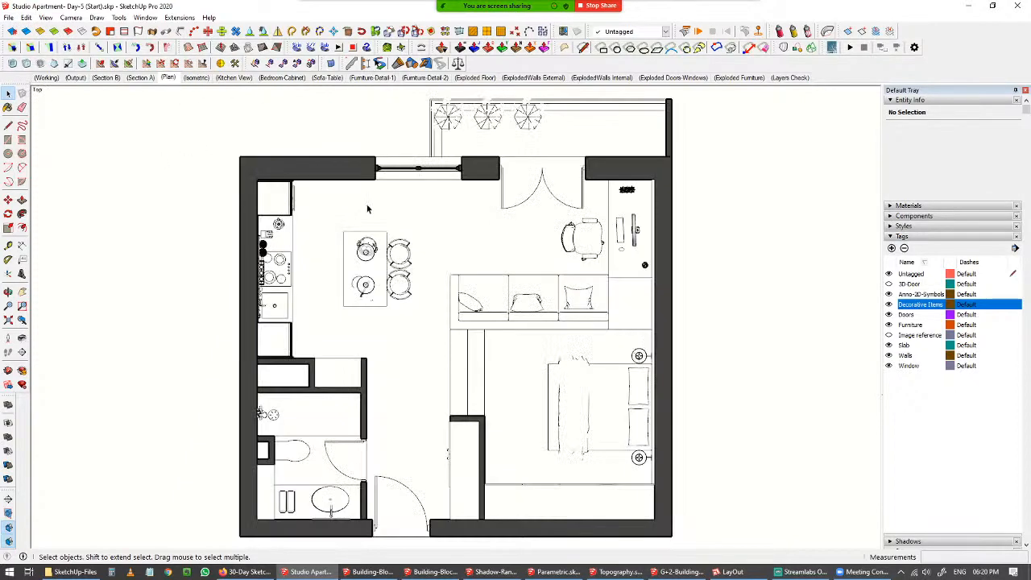
click(8, 17)
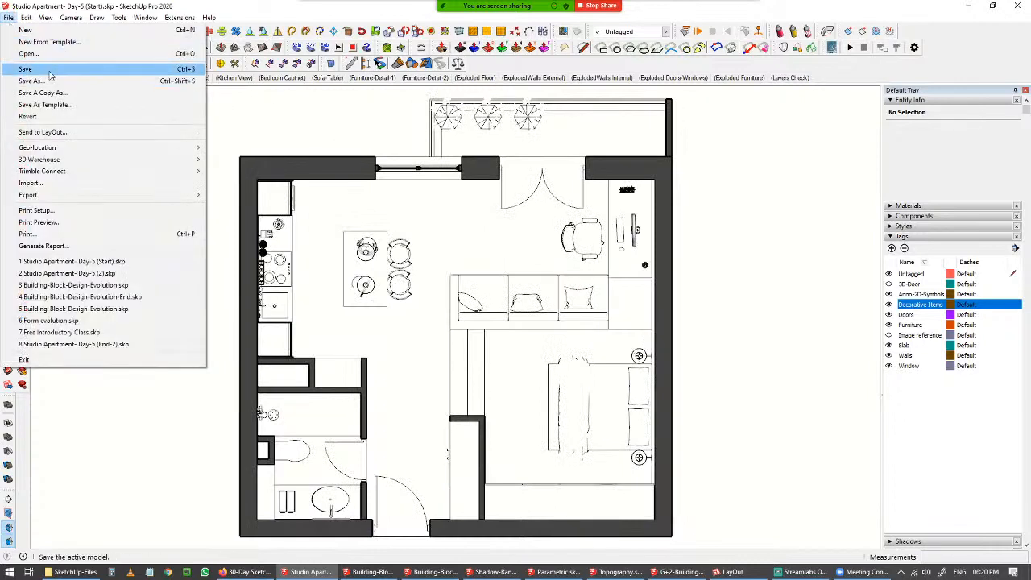
click(40, 72)
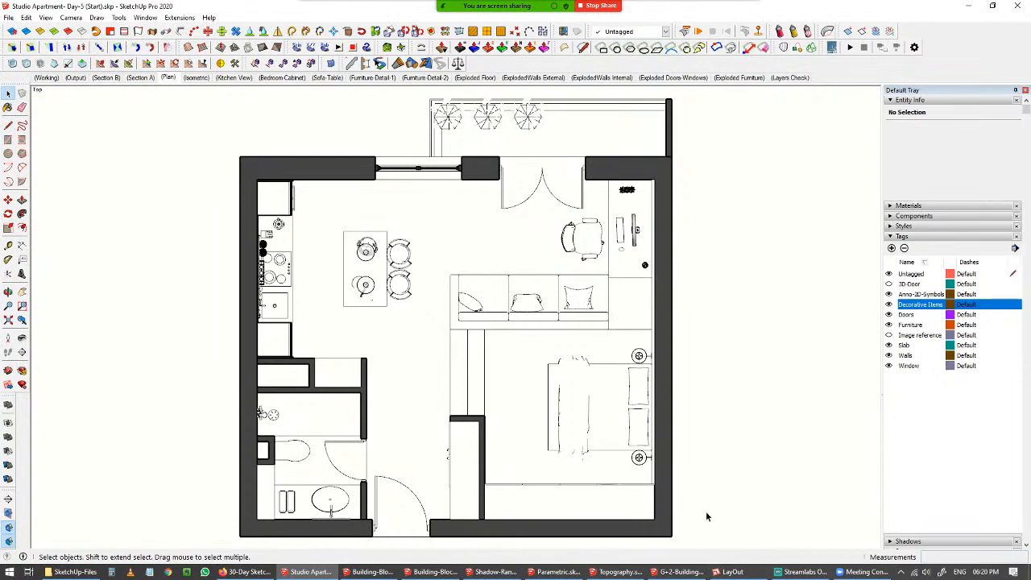
In LayOut, update the Studio Apartment model reference through Document Setup and close the dialog.
click(733, 572)
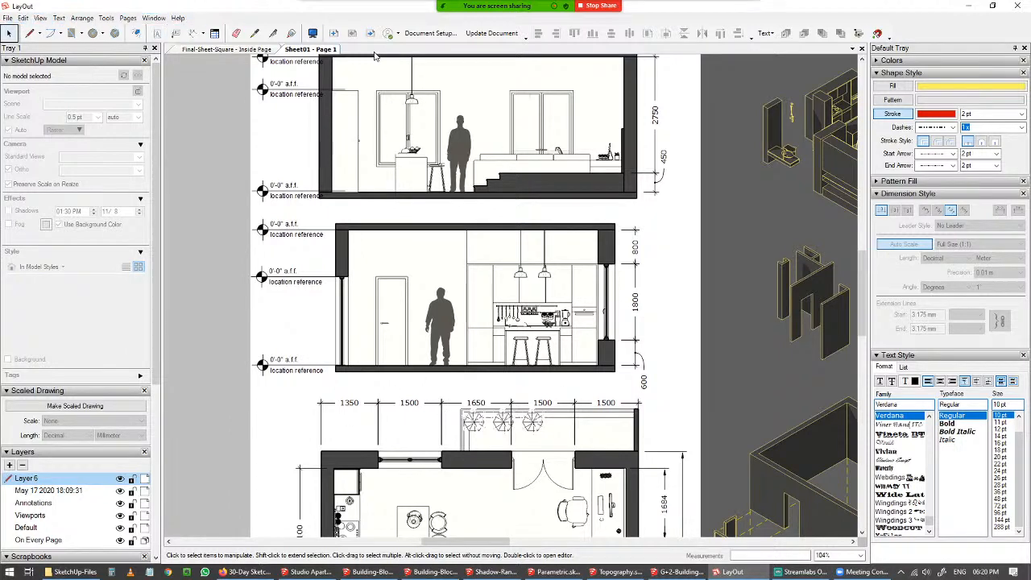
click(431, 33)
drag(275, 108, 806, 141)
click(786, 185)
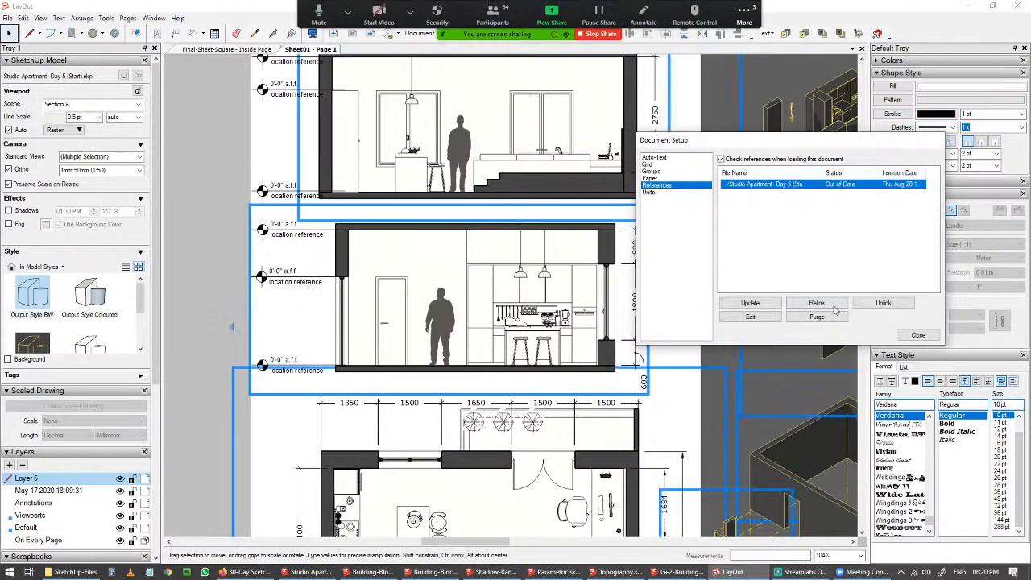
click(764, 304)
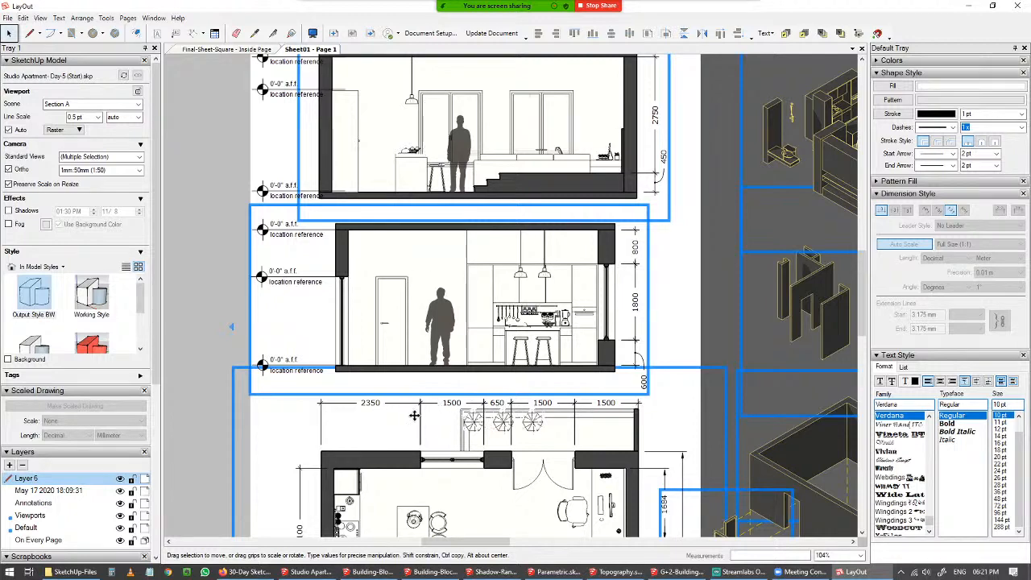
key(space)
click(207, 324)
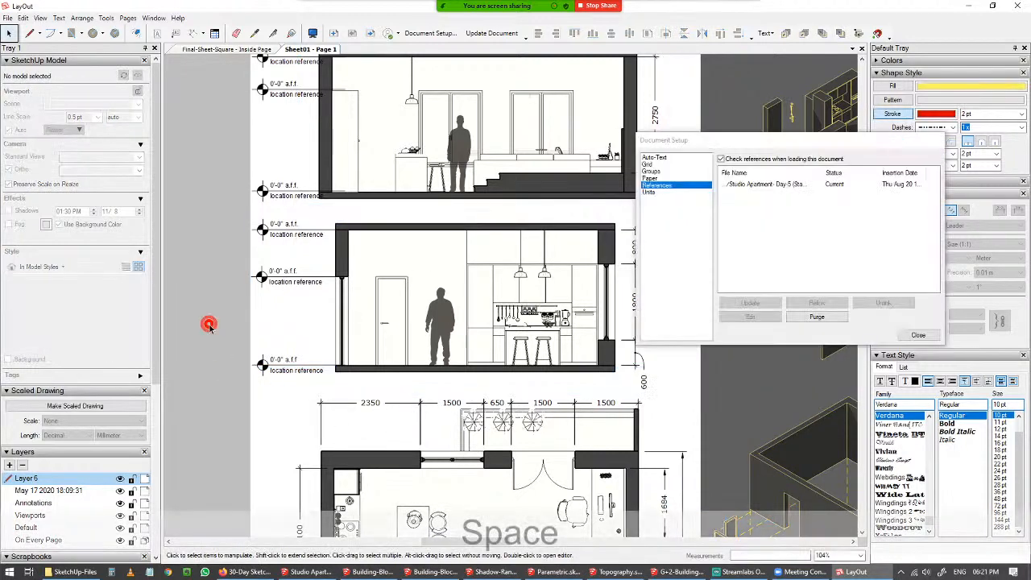
click(918, 339)
Examine the updated sheet up close, especially the floor plan and exploded walls viewports.
scroll(681, 339, down, 1)
key(shift)
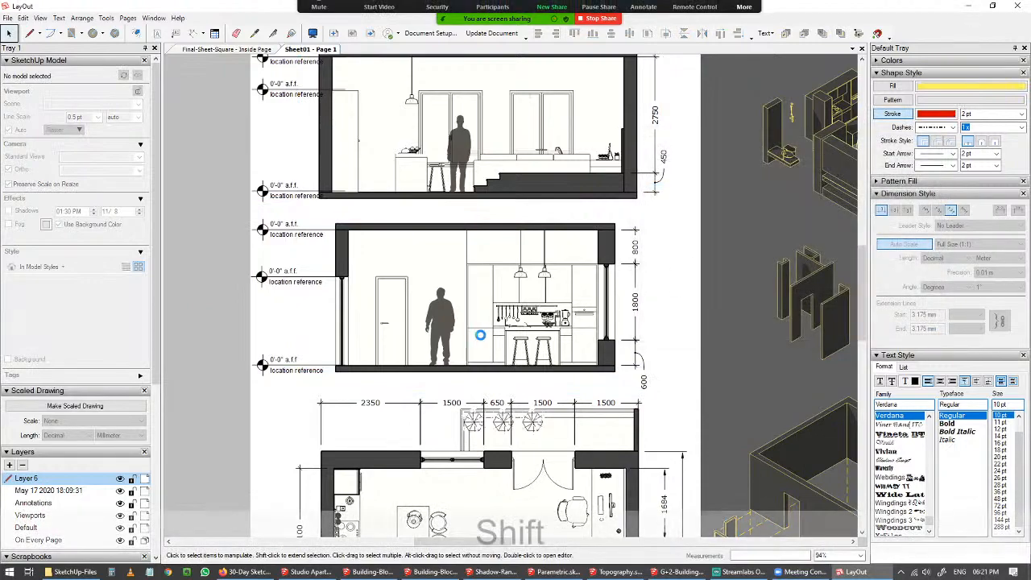
scroll(633, 308, down, 6)
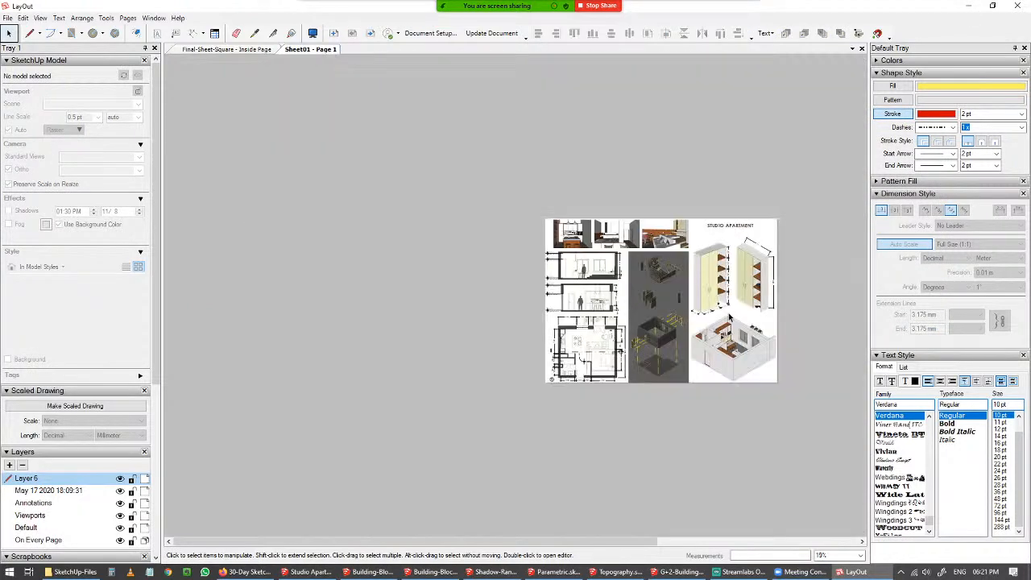
scroll(730, 319, up, 5)
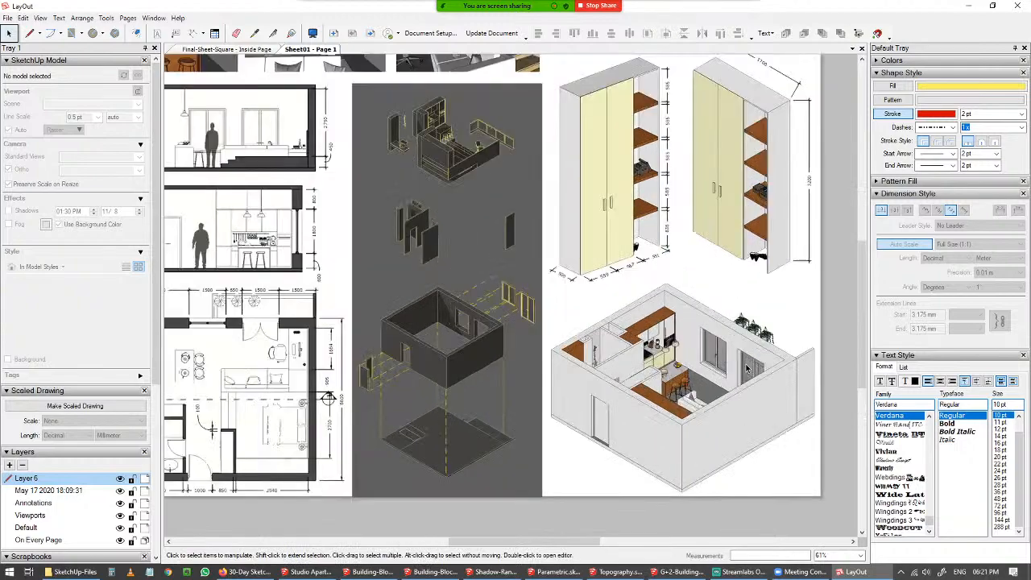
scroll(747, 368, up, 2)
scroll(667, 364, down, 1)
middle_drag(672, 357, 726, 364)
scroll(384, 311, up, 2)
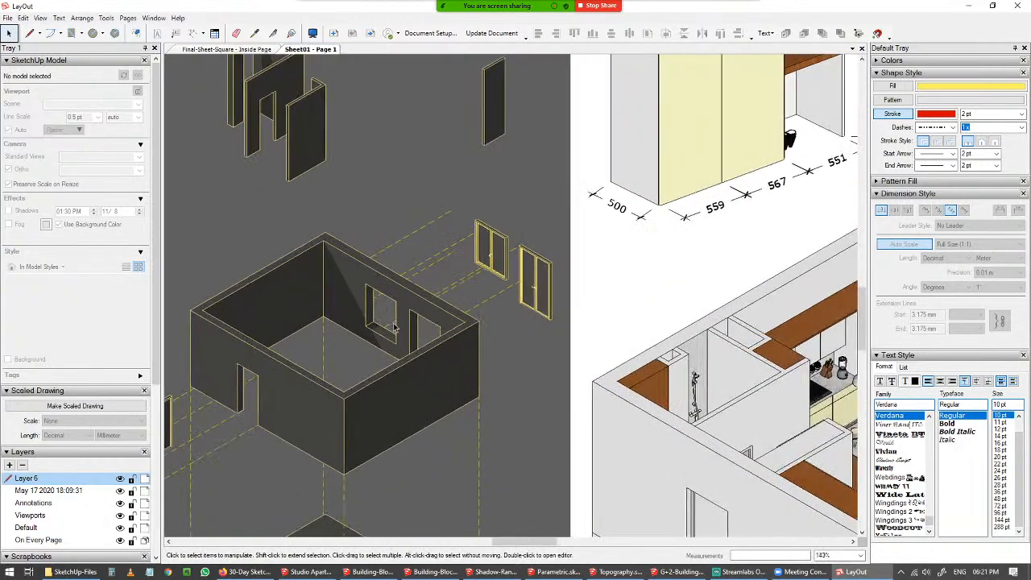
scroll(394, 330, down, 3)
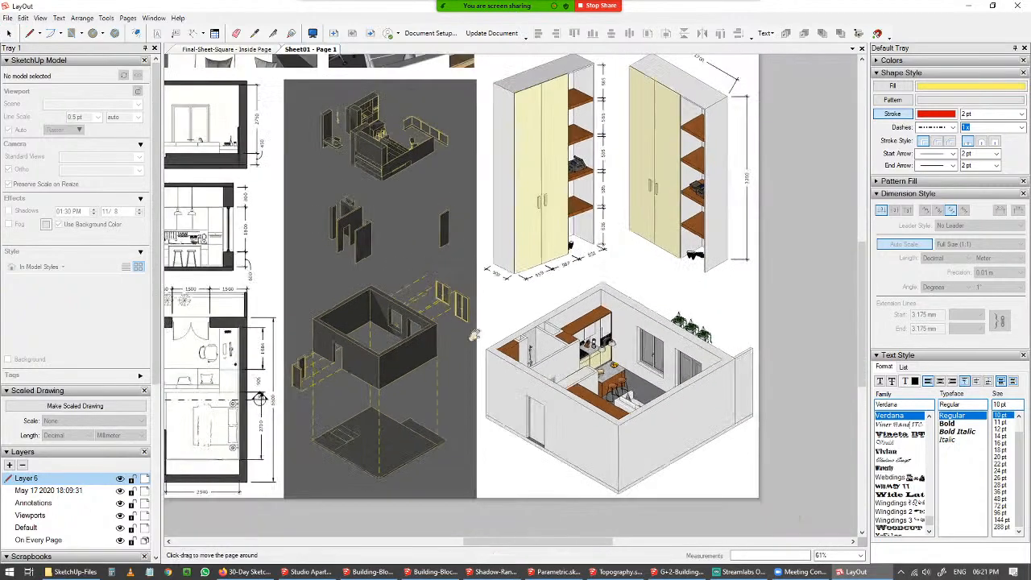
middle_drag(501, 339, 519, 343)
scroll(556, 335, down, 1)
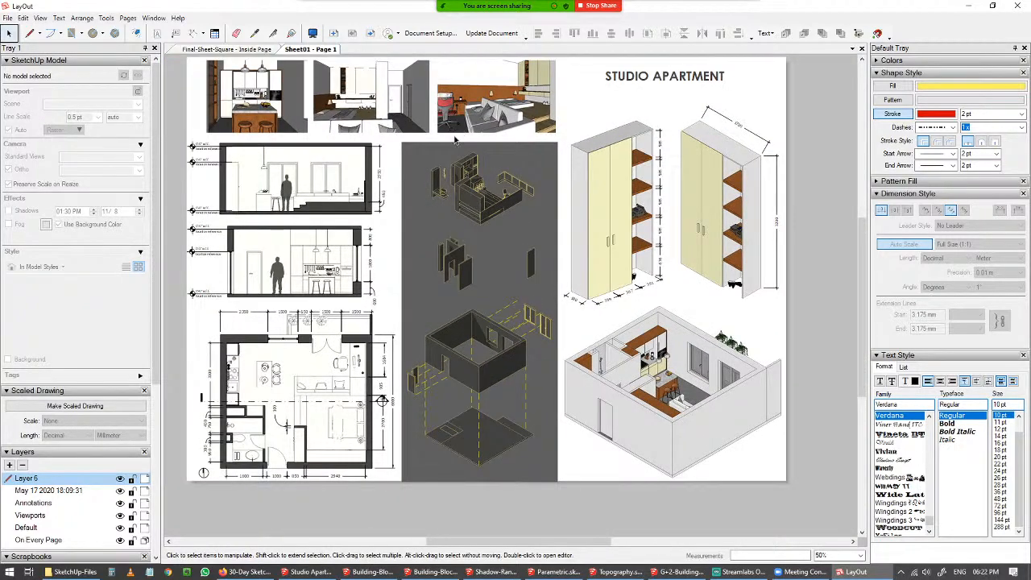
scroll(405, 251, down, 1)
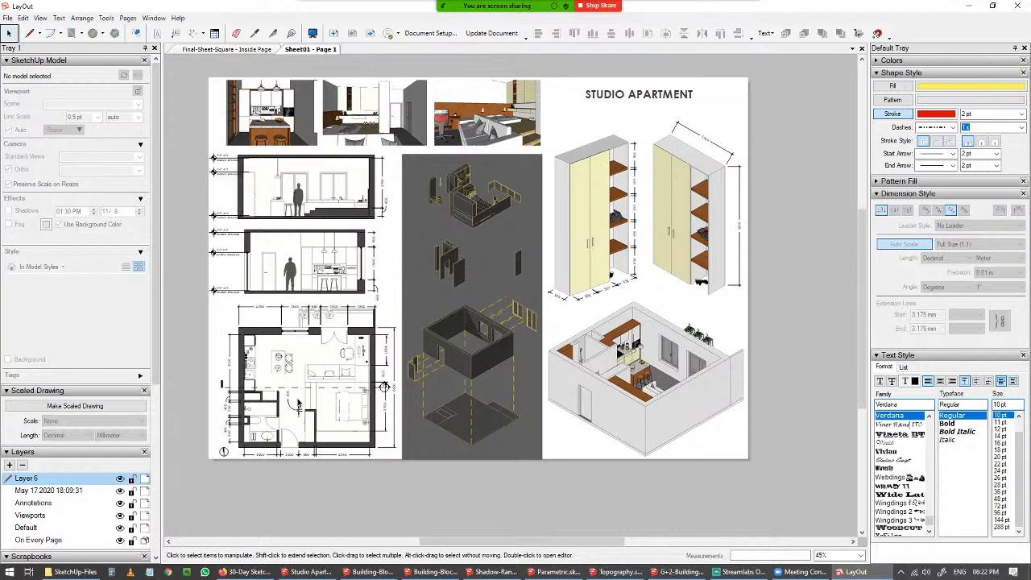
scroll(298, 403, up, 3)
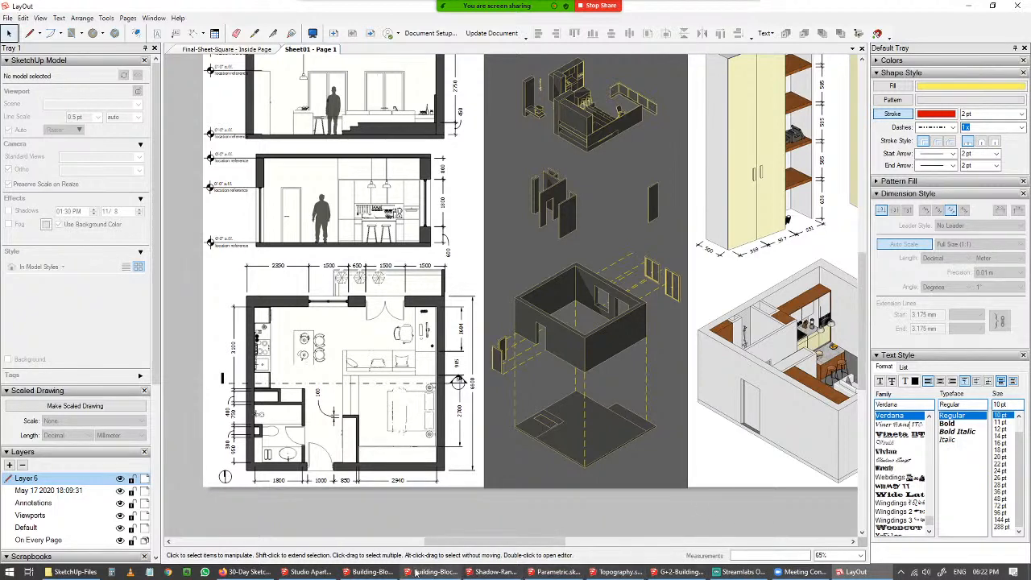
Switch to the Shadow-Range-Study model and orbit around the shadow study.
mouse_move(419, 572)
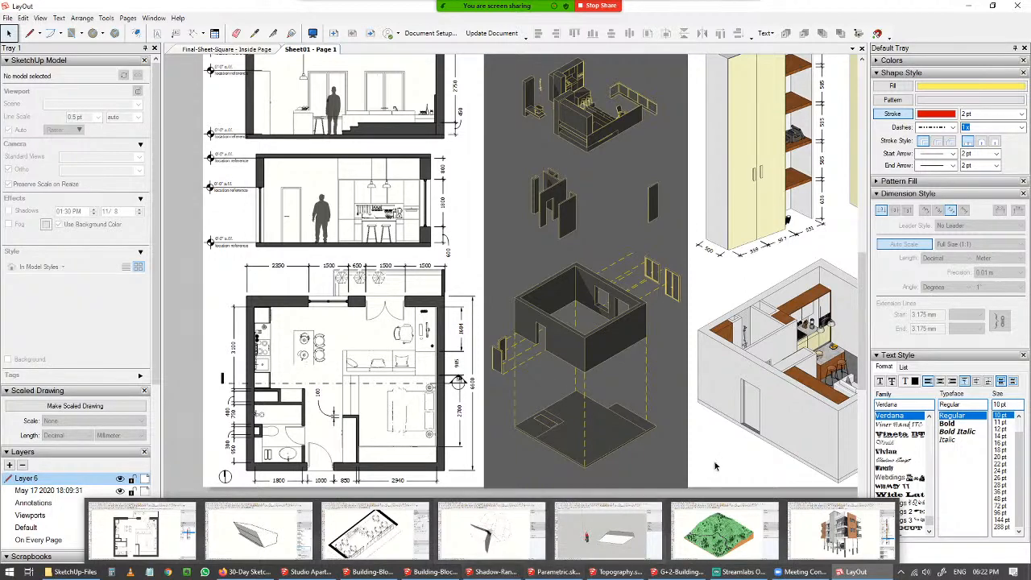
click(487, 574)
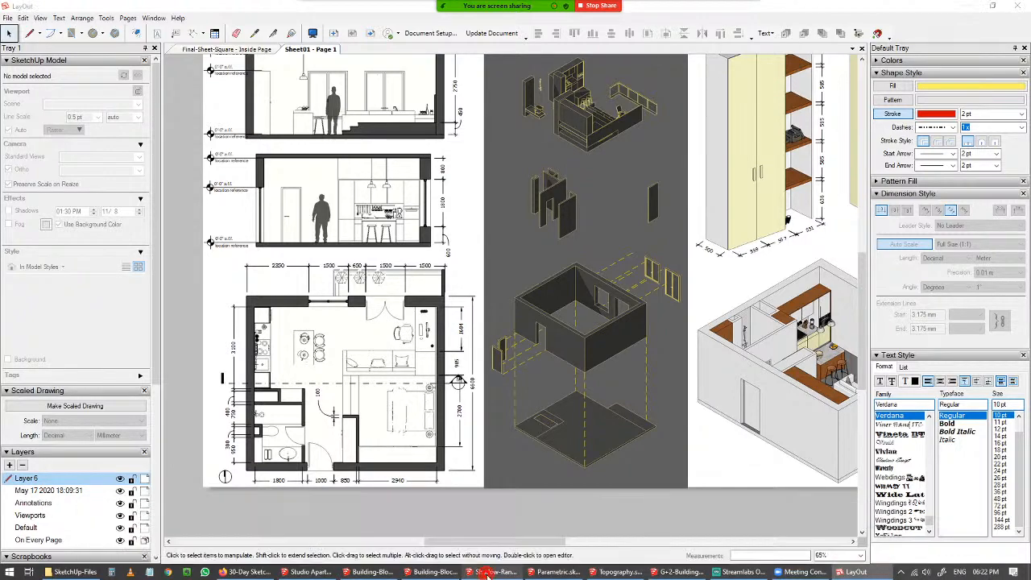
middle_drag(514, 304, 442, 274)
drag(601, 177, 416, 220)
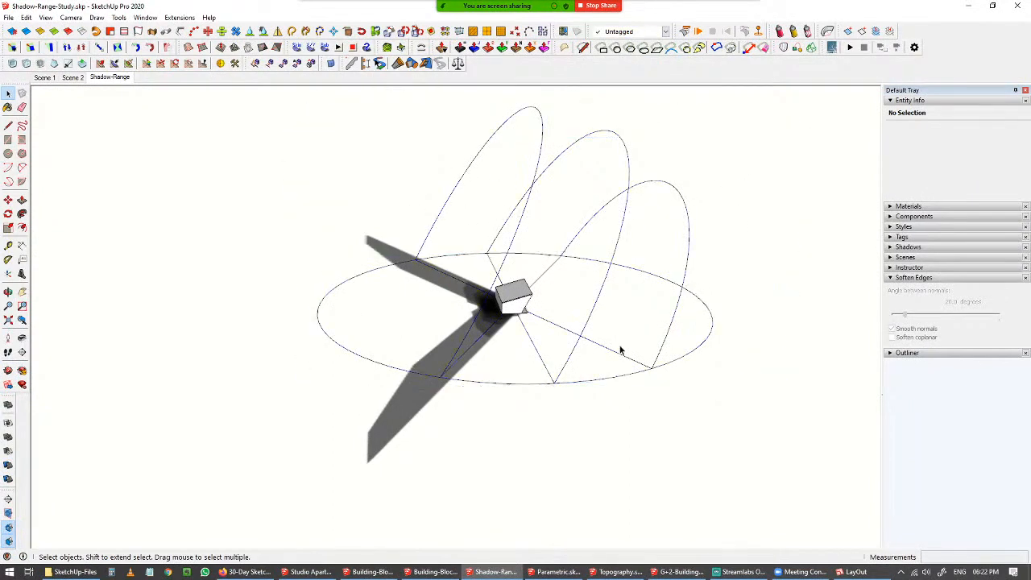
middle_drag(610, 352, 582, 384)
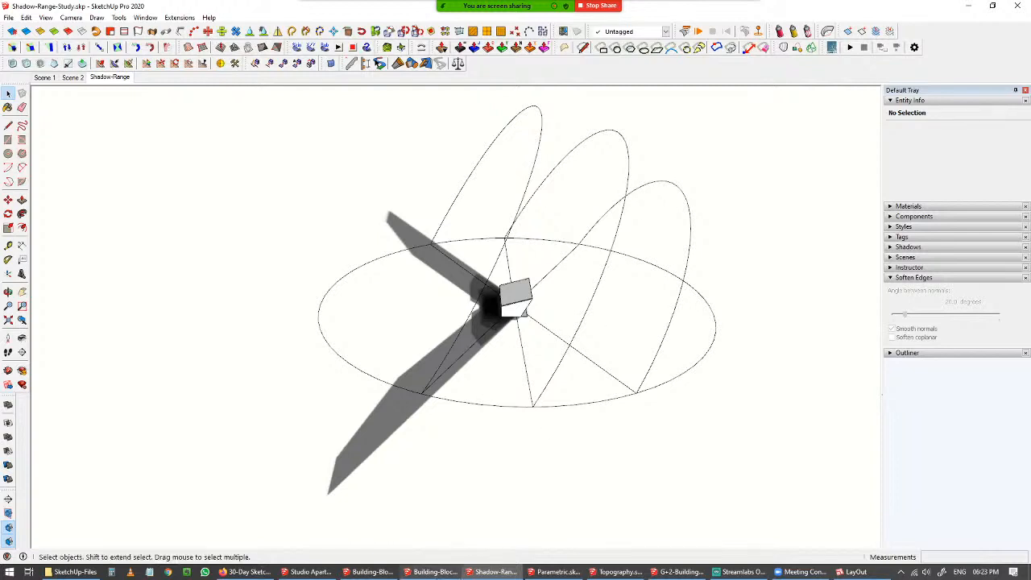
Return to the Studio Apartment model and inspect the Furniture-Detail-2 scene by orbiting and zooming on the cabinet.
click(336, 572)
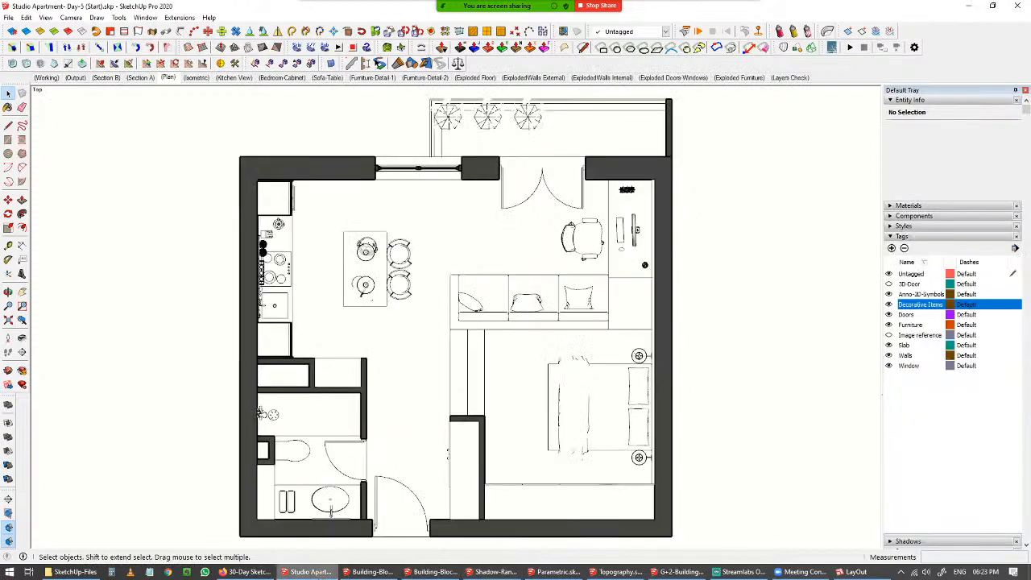
click(425, 77)
key(o)
middle_drag(429, 311, 297, 313)
middle_drag(473, 289, 612, 297)
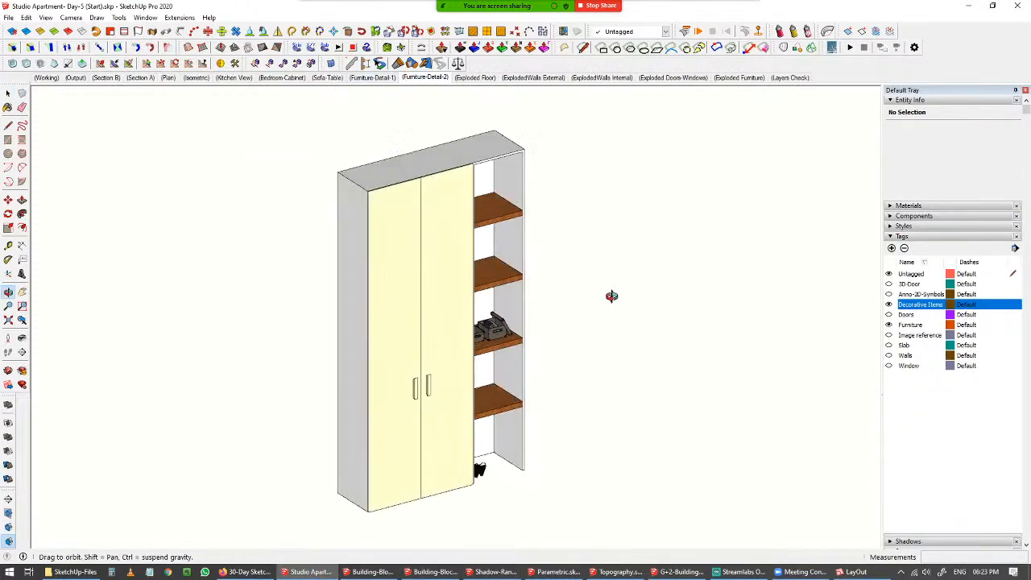
scroll(513, 218, up, 5)
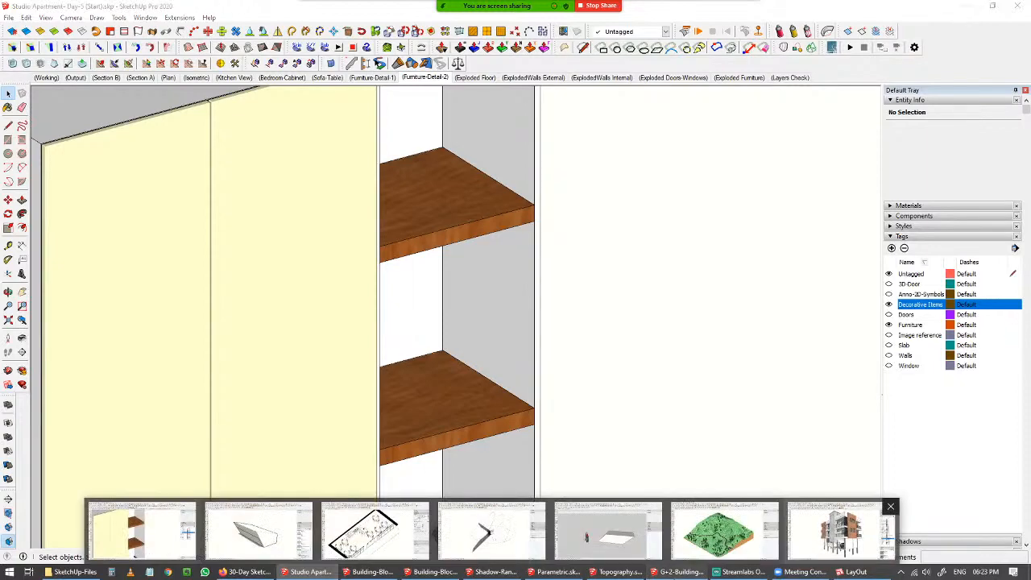
Switch to the G+2 Building model and toggle between the Elevation-Option-1 and Scene 15 facade scenes.
click(681, 572)
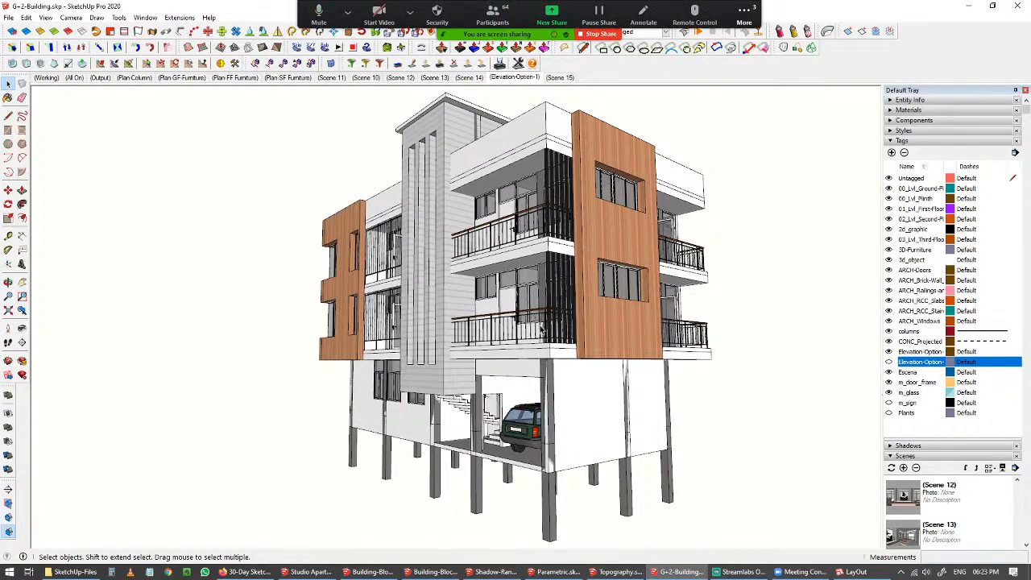
middle_drag(520, 316, 539, 280)
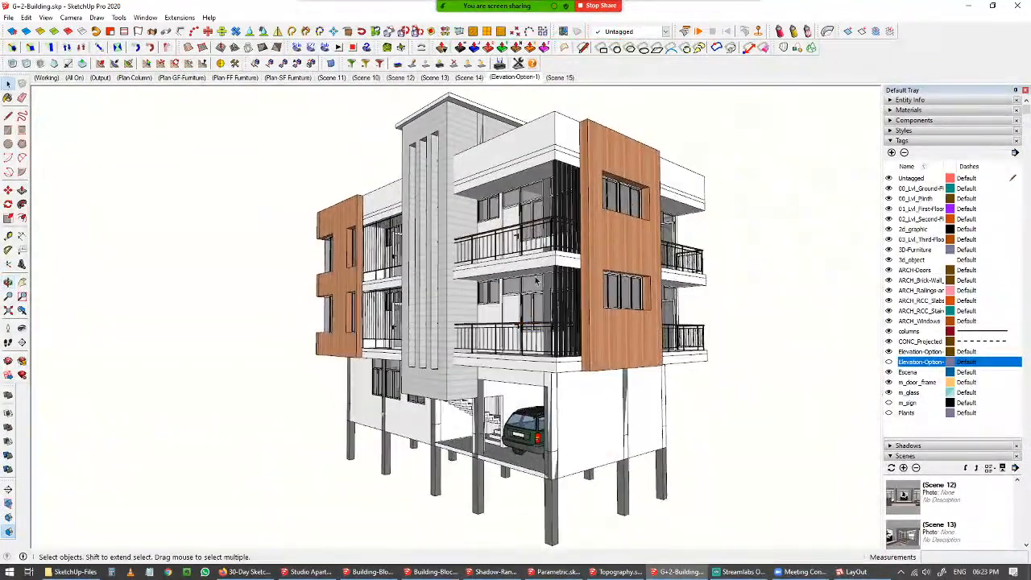
click(521, 79)
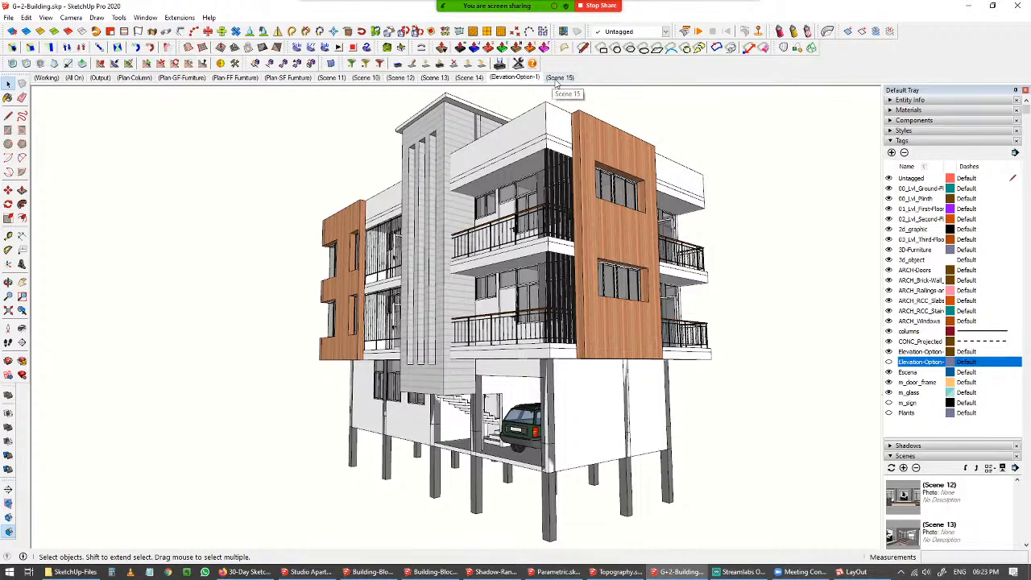
click(559, 78)
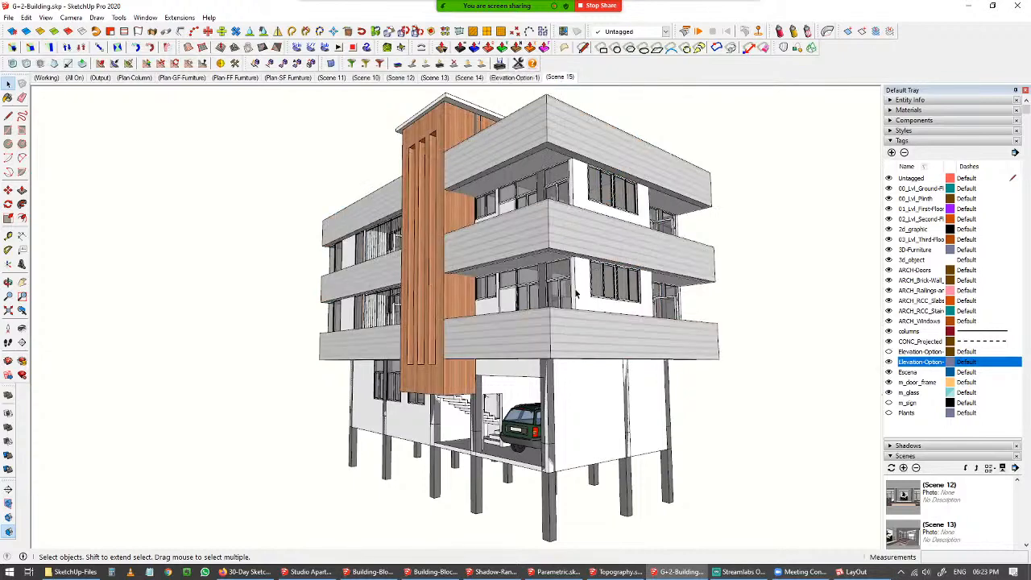
click(514, 78)
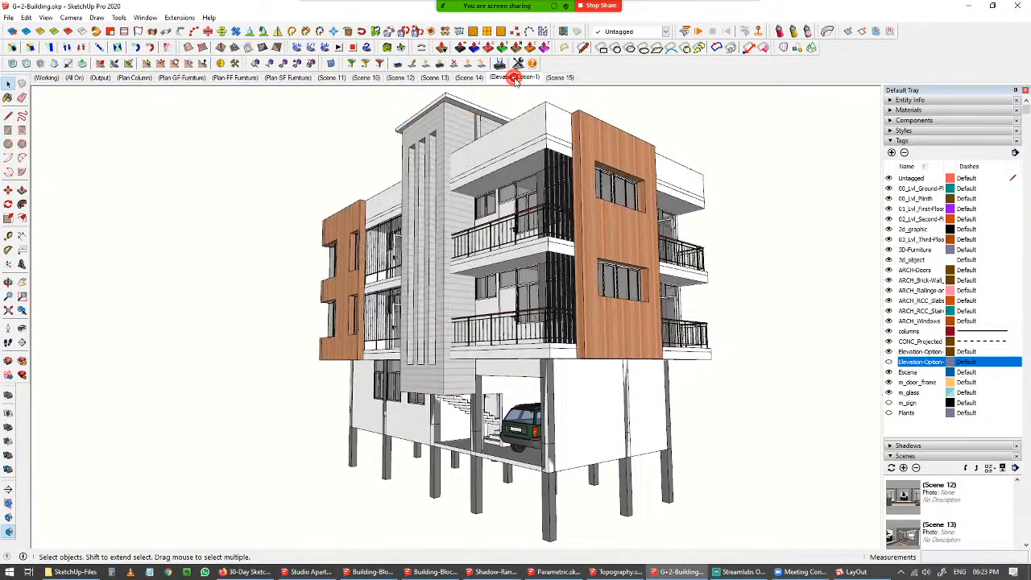
click(564, 78)
click(515, 78)
click(561, 78)
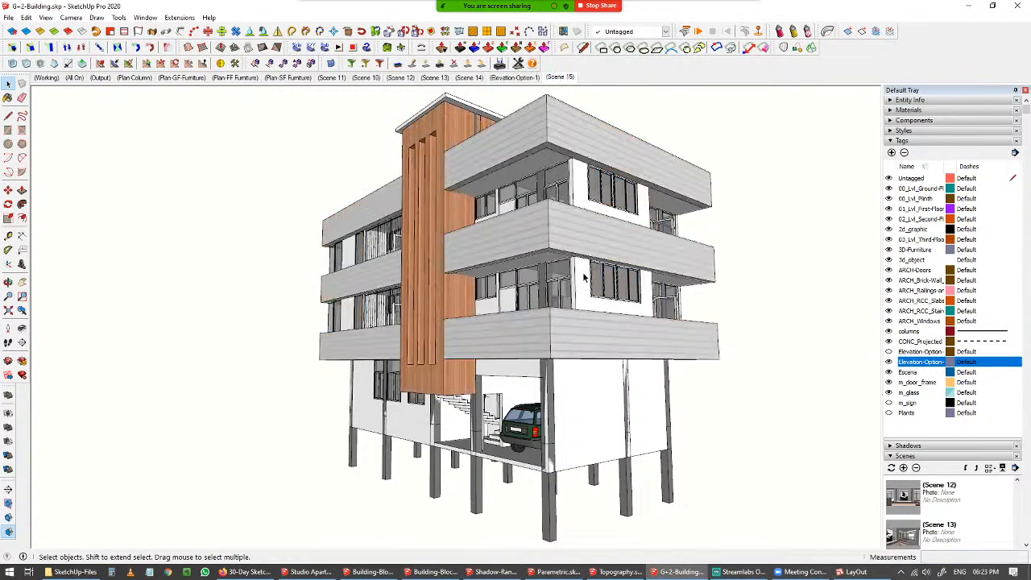
click(525, 78)
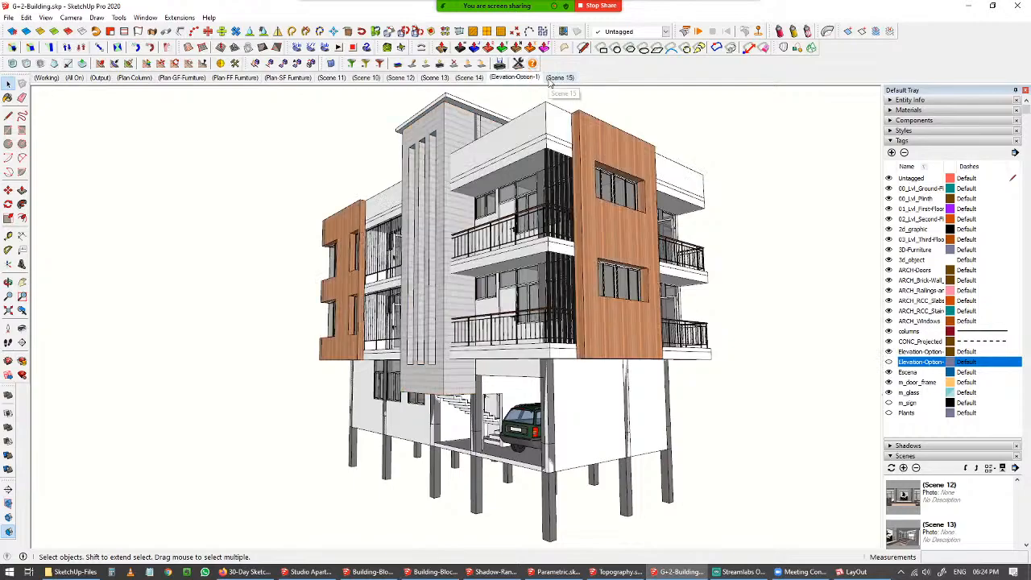
click(556, 79)
Orbit to the building's side and compare the Elevation-Option-1 and Scene 15 facades again.
middle_drag(628, 307, 649, 343)
click(515, 78)
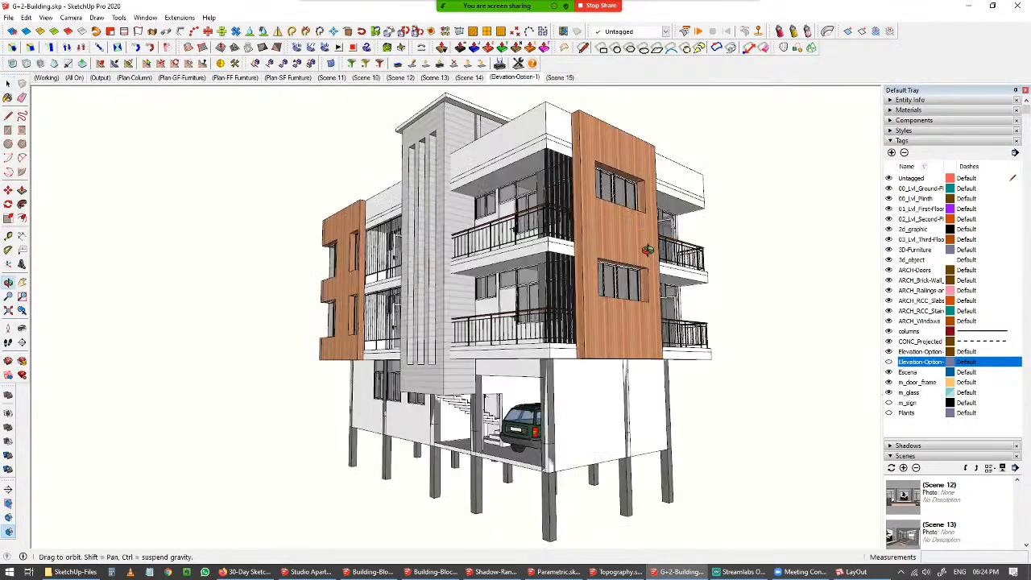
middle_drag(644, 245, 290, 300)
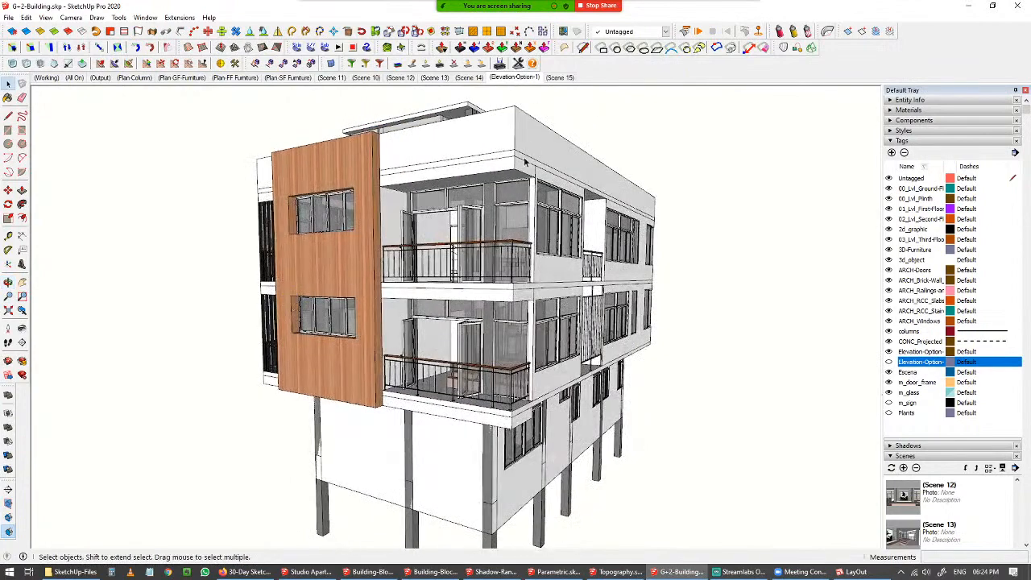
click(564, 78)
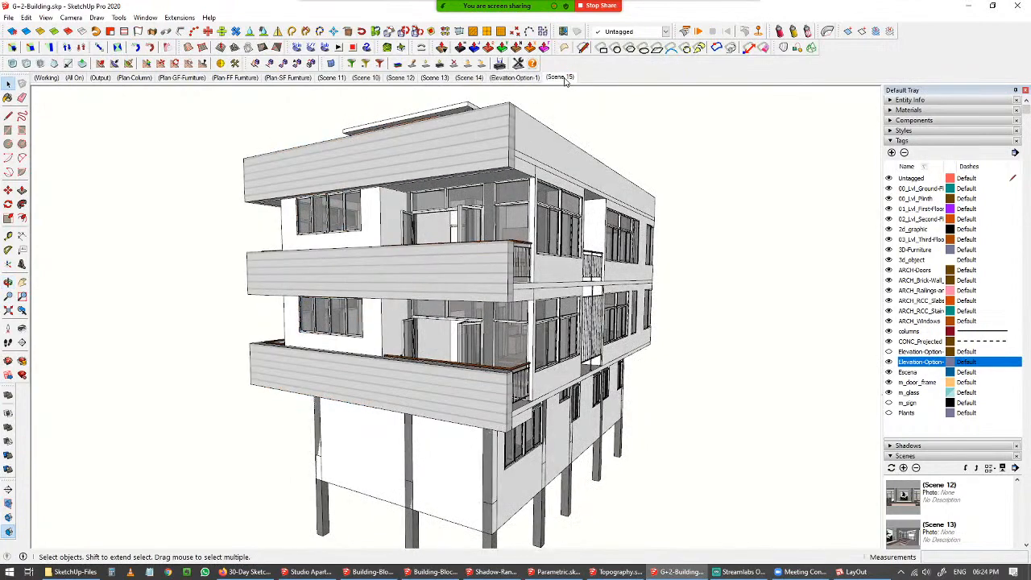
middle_drag(275, 295, 570, 129)
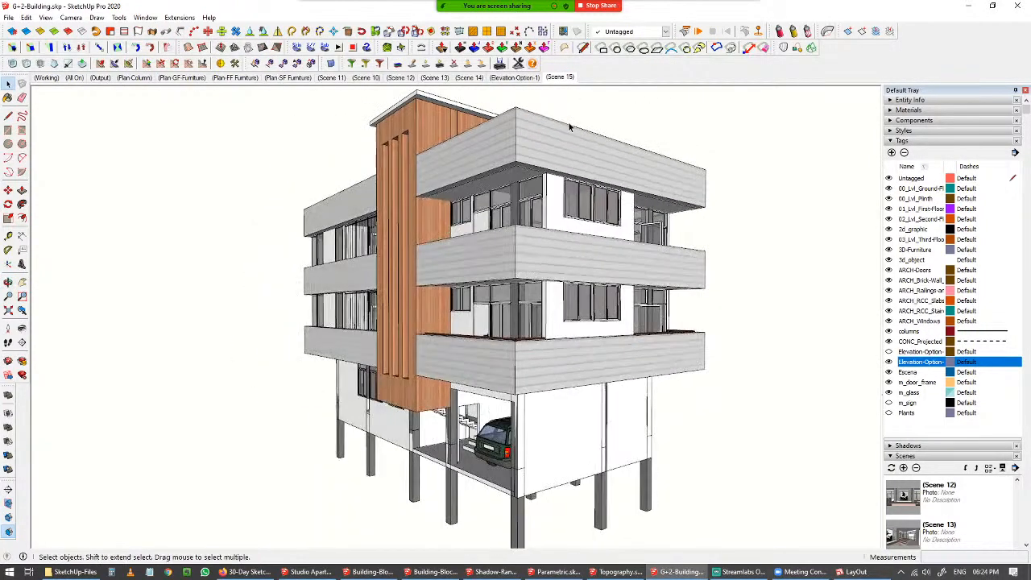
Open the Elevation-Option-1 scene, hide the Elevation-Option facade tag, and orbit around the building.
click(513, 77)
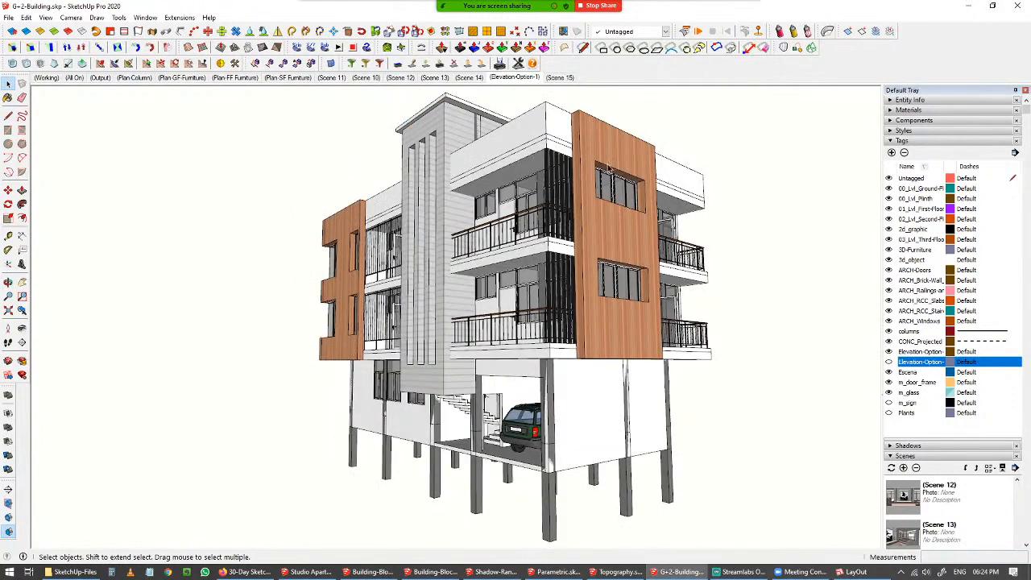
click(890, 353)
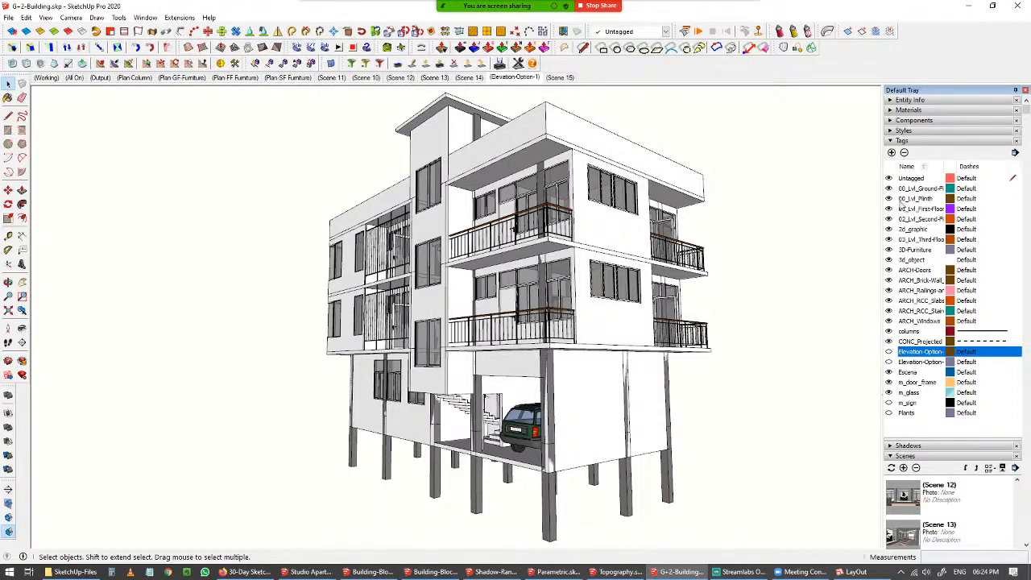
middle_drag(589, 365, 703, 289)
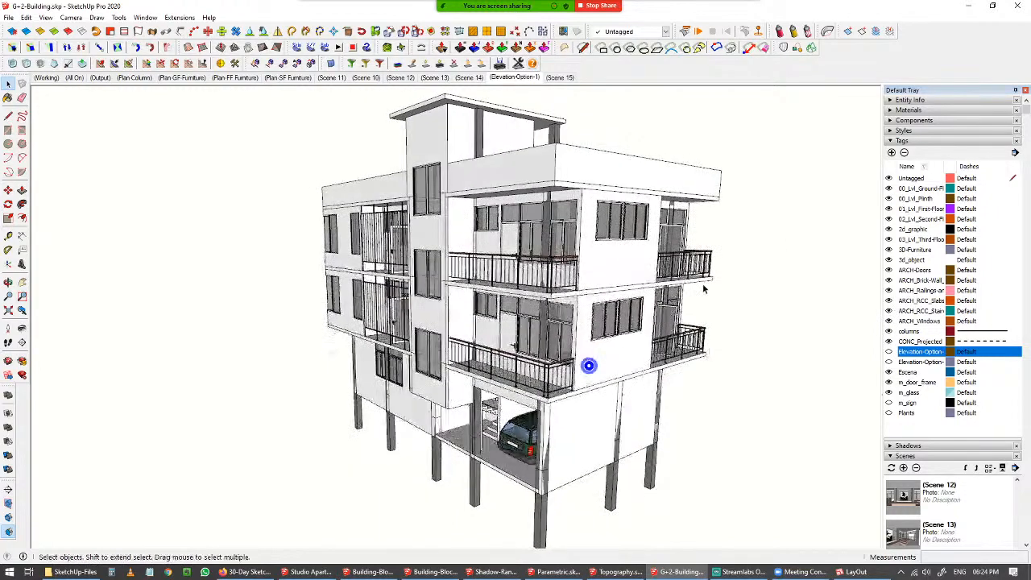
Hide the third-, second- and first-floor level tags to reveal the floor plans in 3D.
click(890, 240)
click(890, 239)
mouse_move(520, 397)
middle_down()
mouse_move(524, 419)
mouse_move(520, 397)
middle_up()
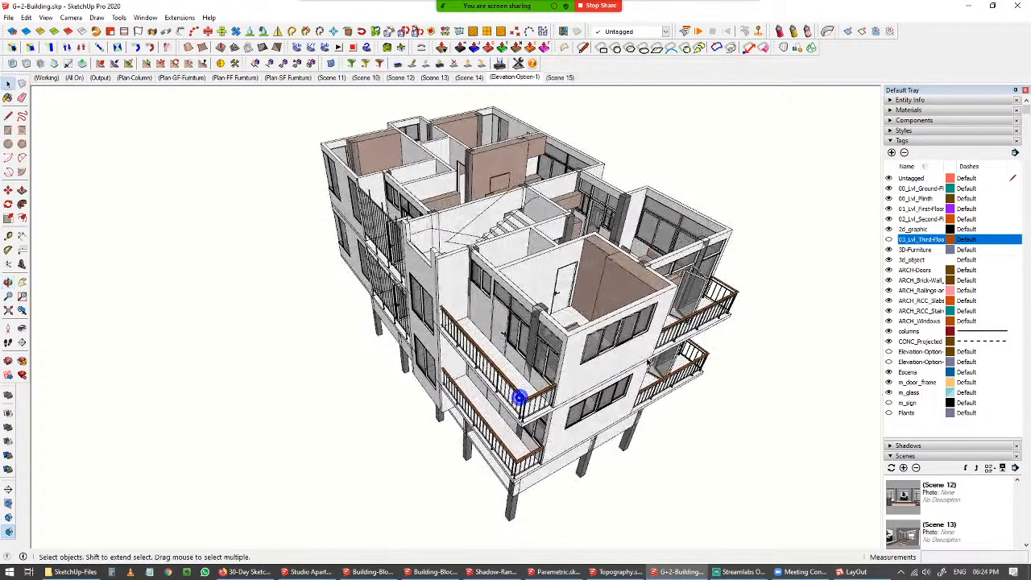
click(890, 220)
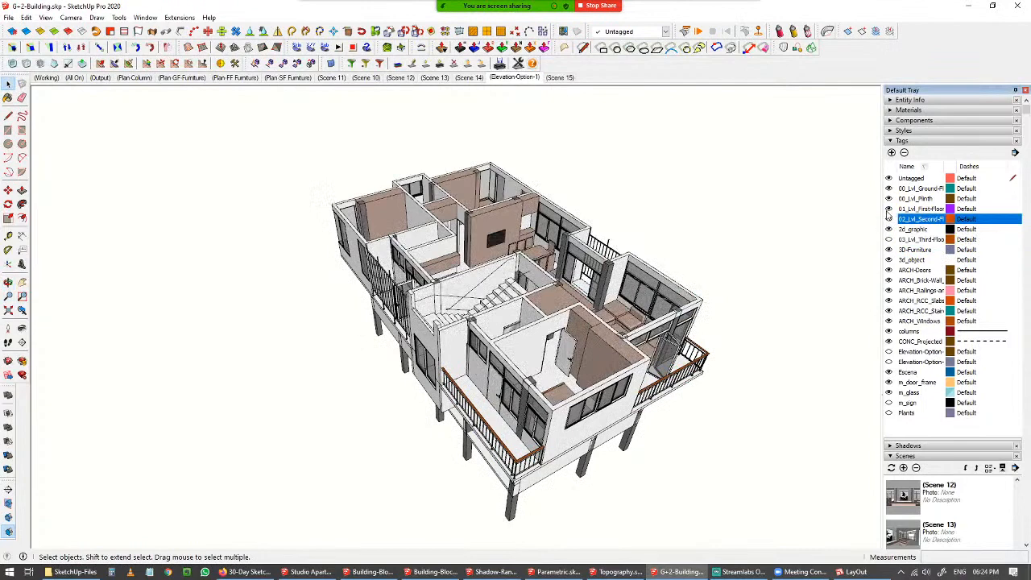
click(890, 209)
middle_drag(498, 365, 555, 301)
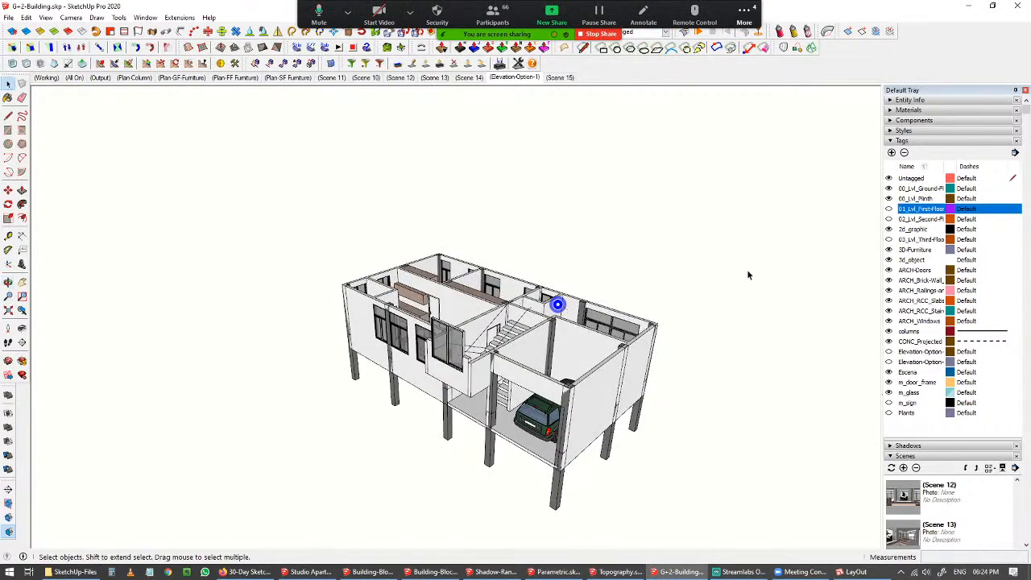
Show the first-, second- and third-floor level tags again and orbit the building.
click(889, 209)
click(890, 219)
click(889, 219)
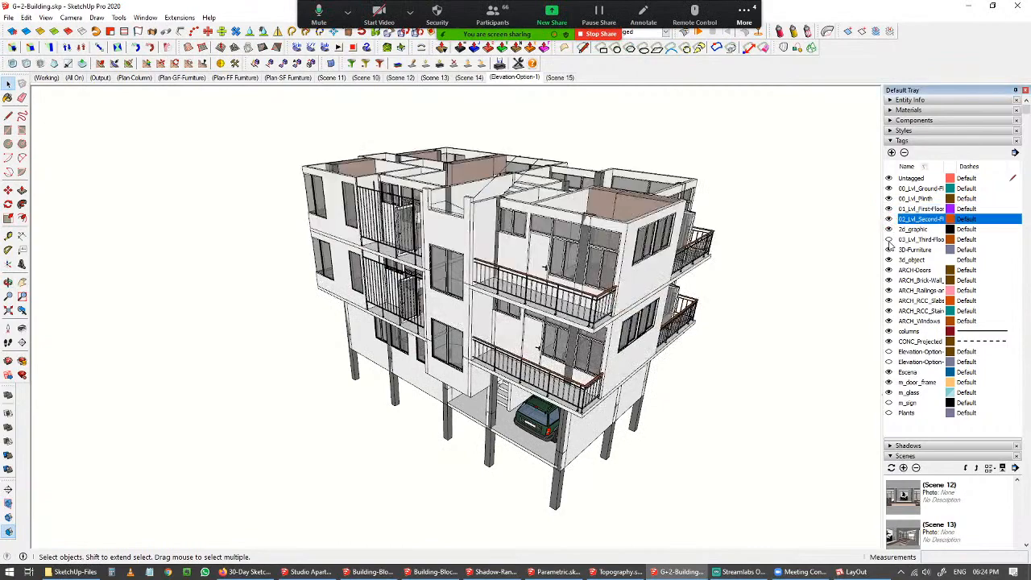
click(890, 240)
middle_drag(744, 298, 680, 286)
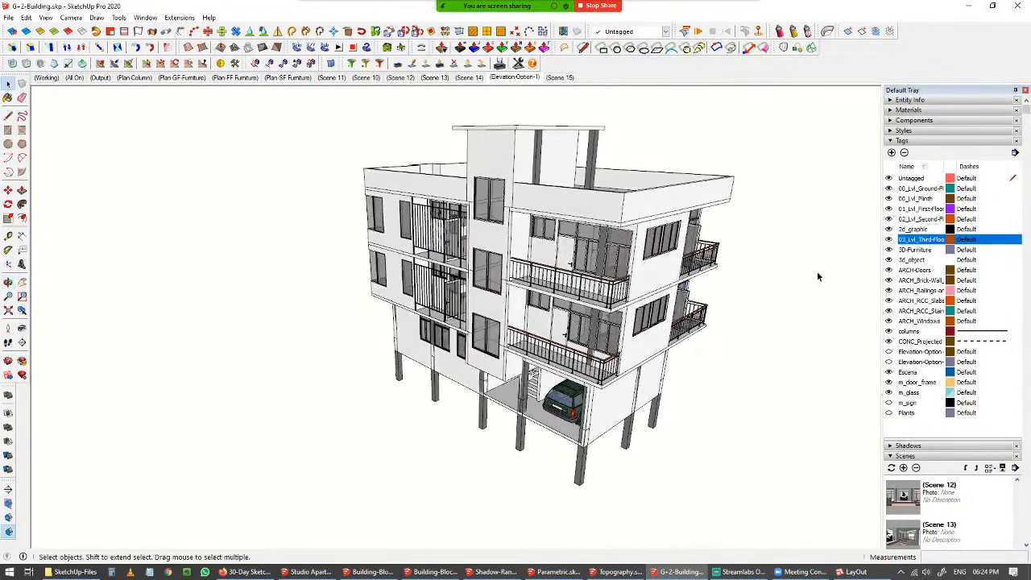
Hide the ARCH_Brick-Wall, ARCH-Doors and ARCH_Windows tags to expose the building's interior.
click(889, 281)
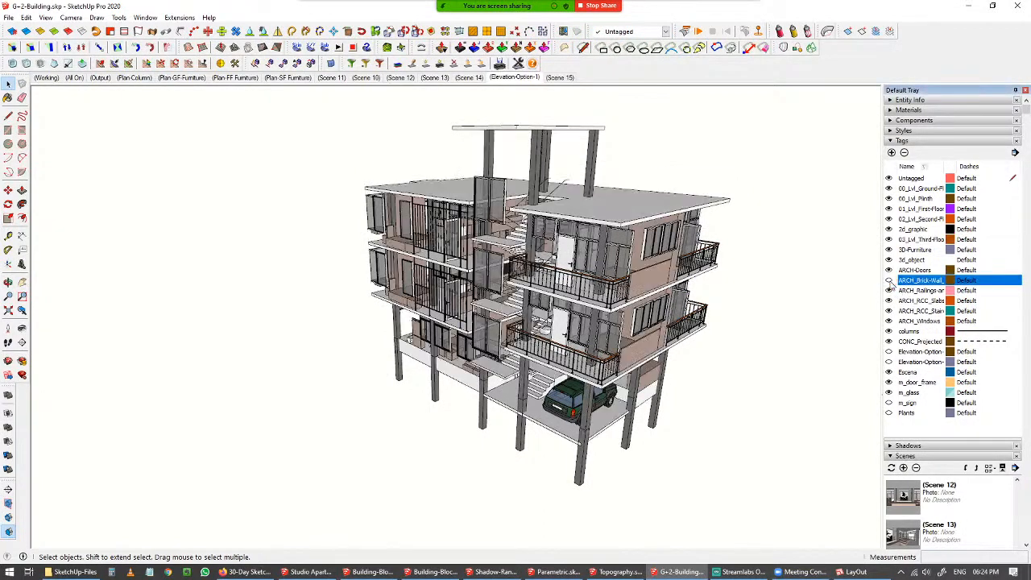
middle_drag(673, 312, 660, 251)
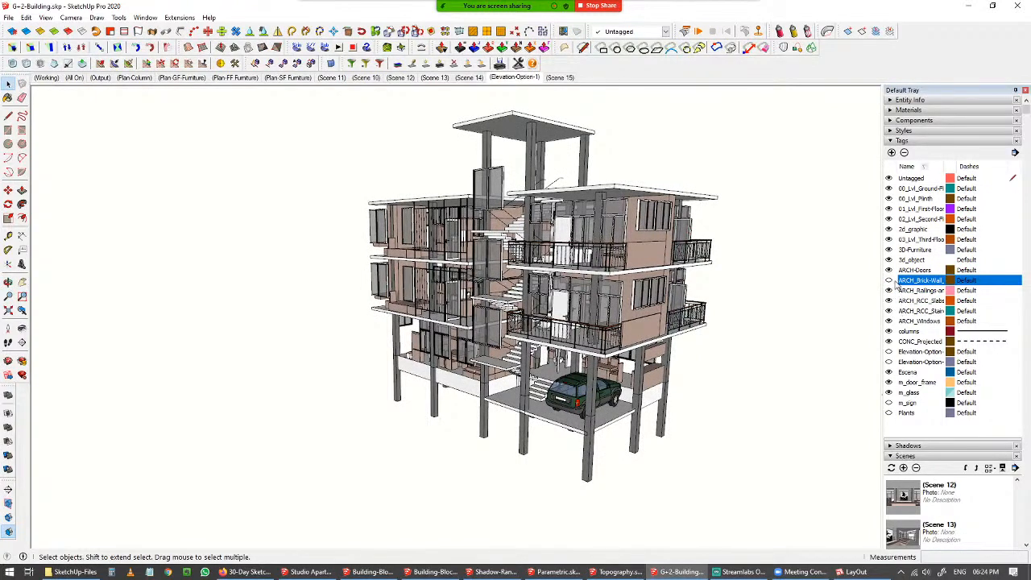
click(890, 270)
click(890, 321)
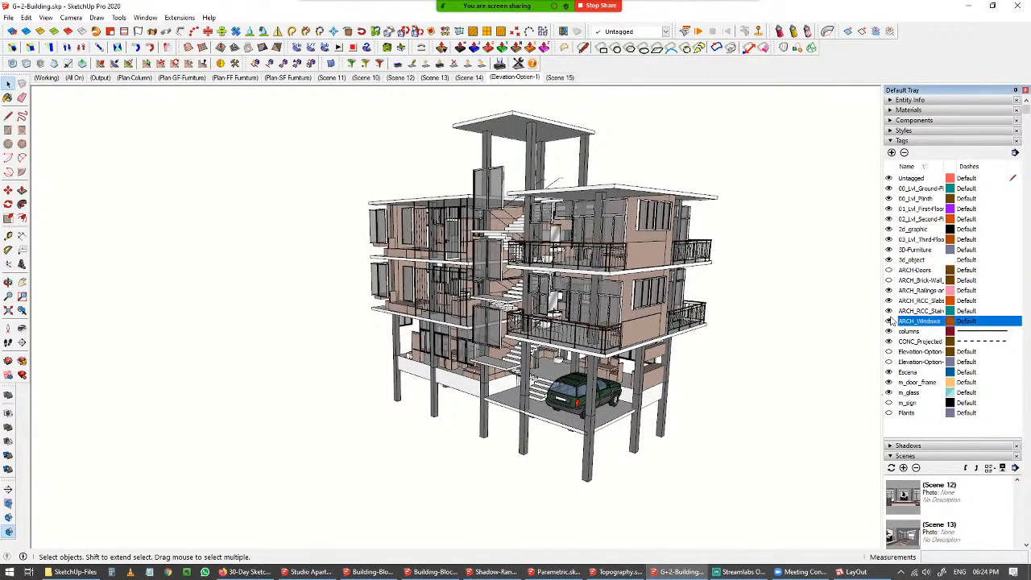
click(889, 320)
middle_drag(751, 322, 810, 304)
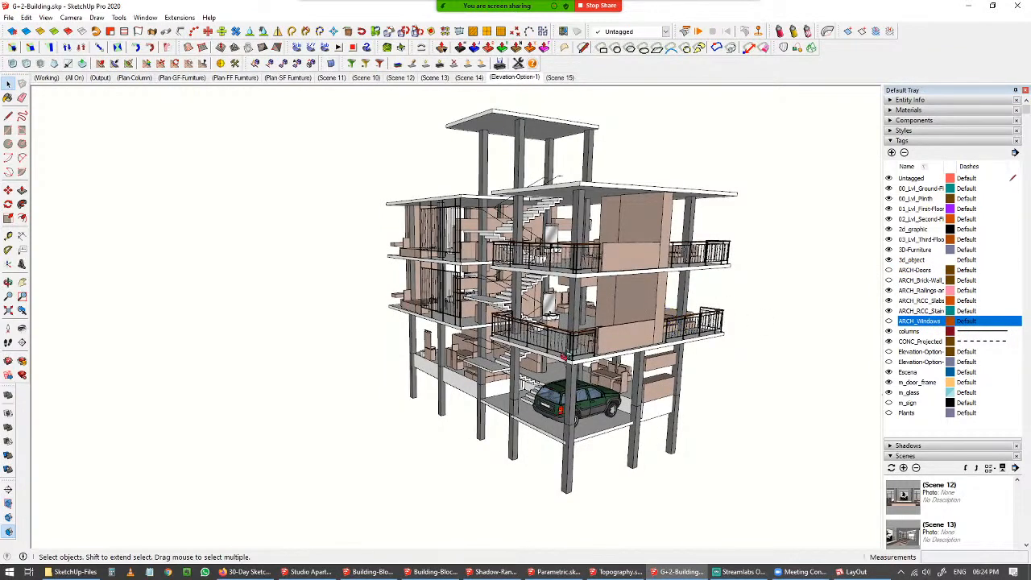
middle_drag(566, 357, 516, 380)
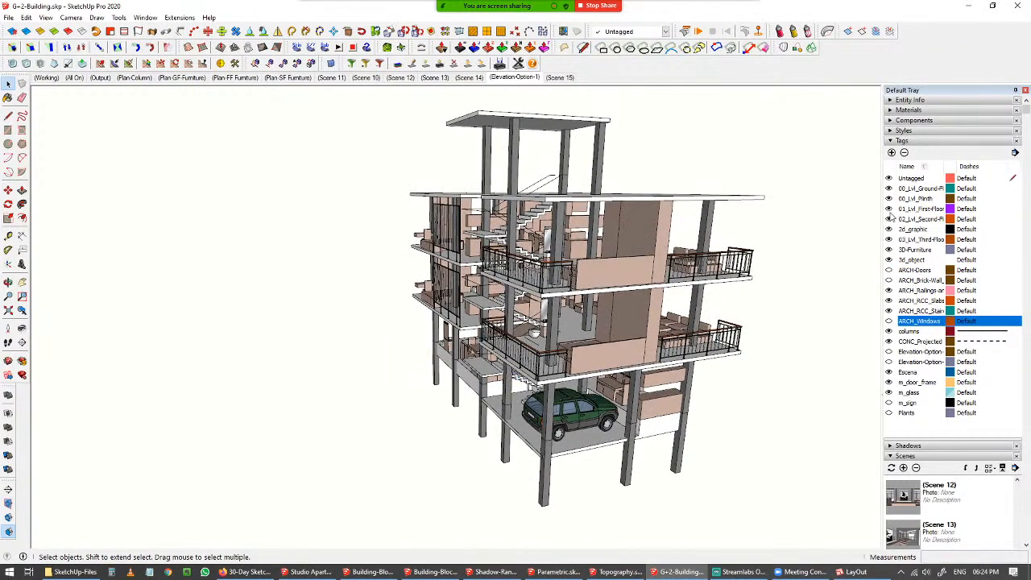
Toggle the second-floor tag, then hide the 3D-Furniture and ARCH_Railings tags to leave only the structure.
click(890, 219)
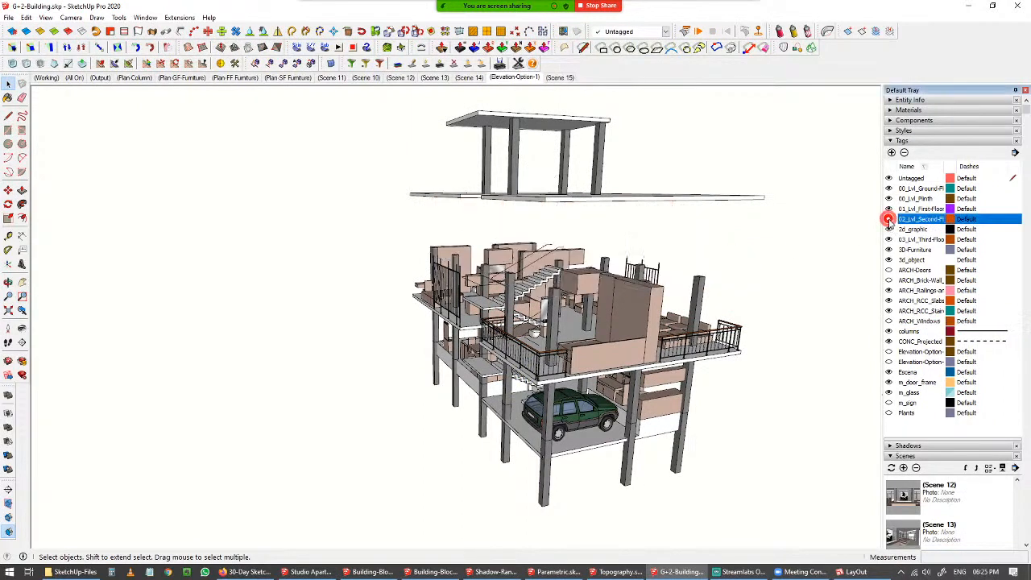
click(890, 219)
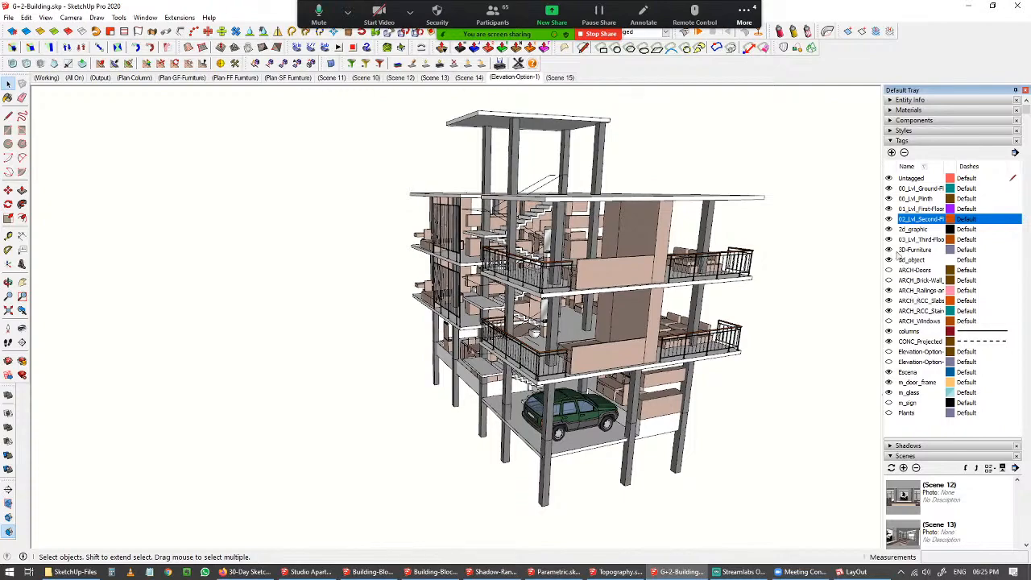
click(889, 250)
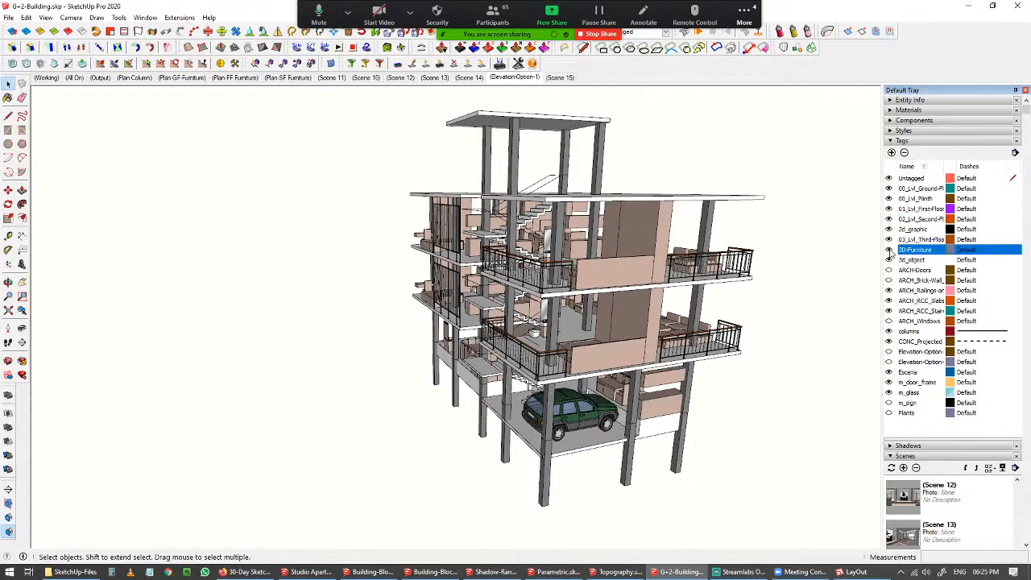
click(889, 290)
middle_drag(542, 323, 530, 224)
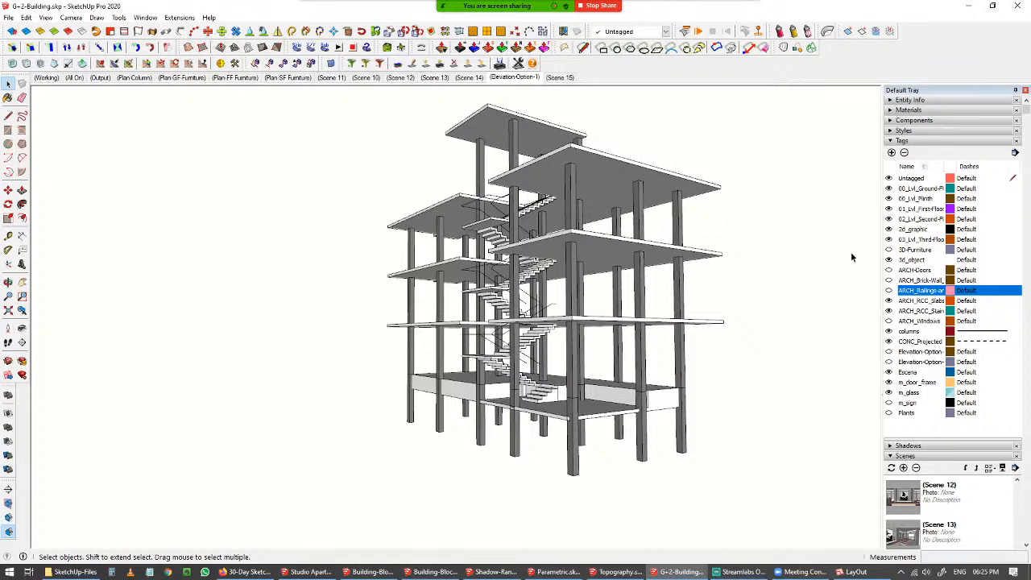
Show the railings, brick walls, doors, furniture, windows and Elevation-Option tags again.
click(889, 290)
click(889, 280)
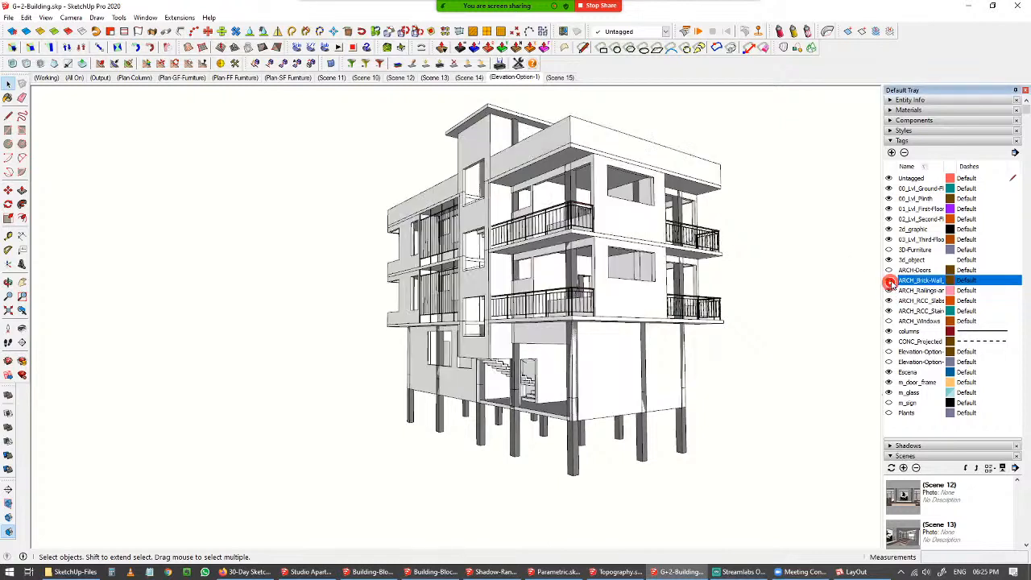
click(889, 270)
click(889, 249)
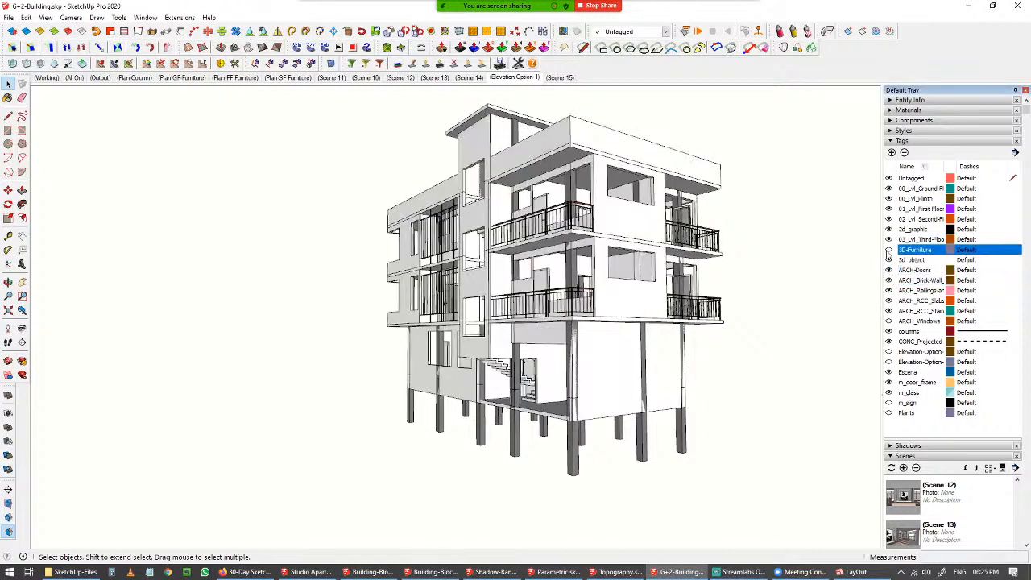
click(888, 321)
click(889, 352)
middle_drag(674, 322, 701, 315)
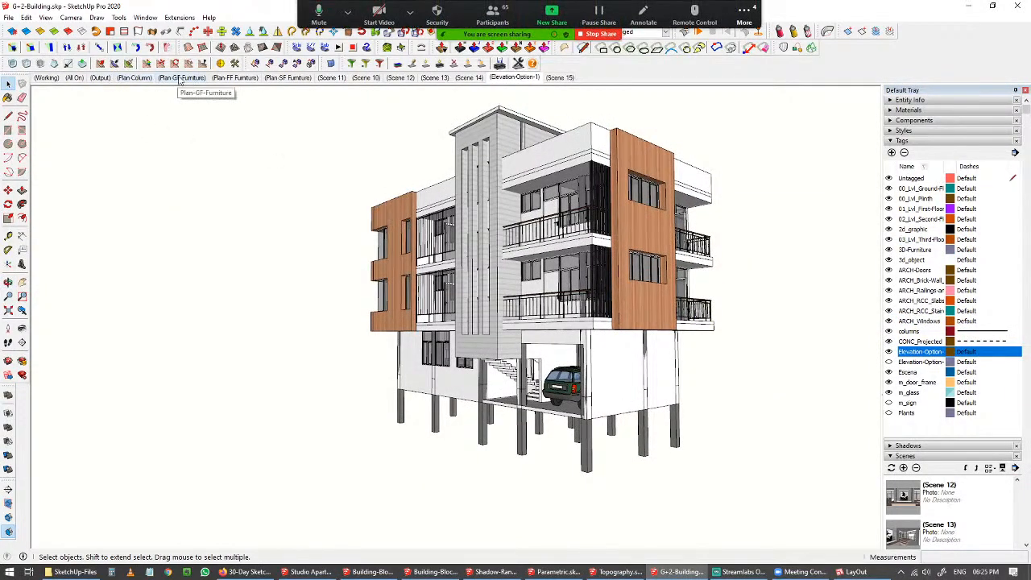
Switch through the Plan-FF-Furniture, Plan-SF-Furniture, Plan-GF-Furniture and Elevation-Option-1 scenes.
click(239, 79)
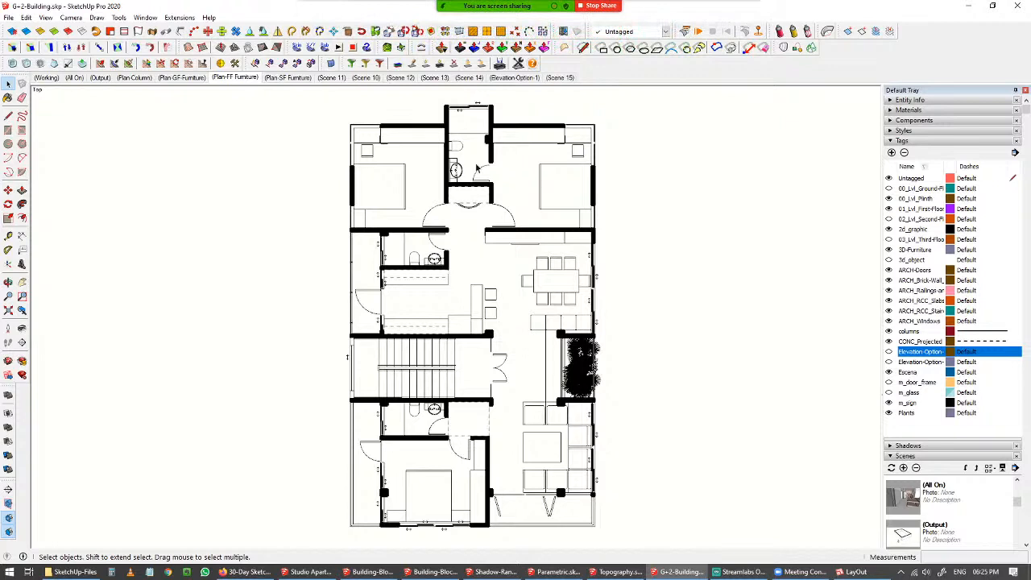
click(288, 78)
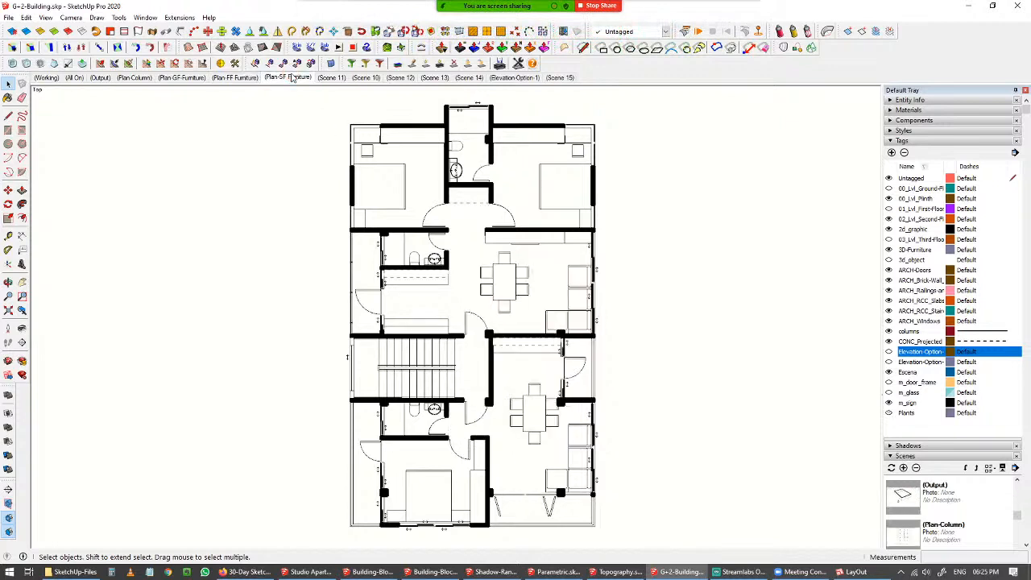
click(181, 77)
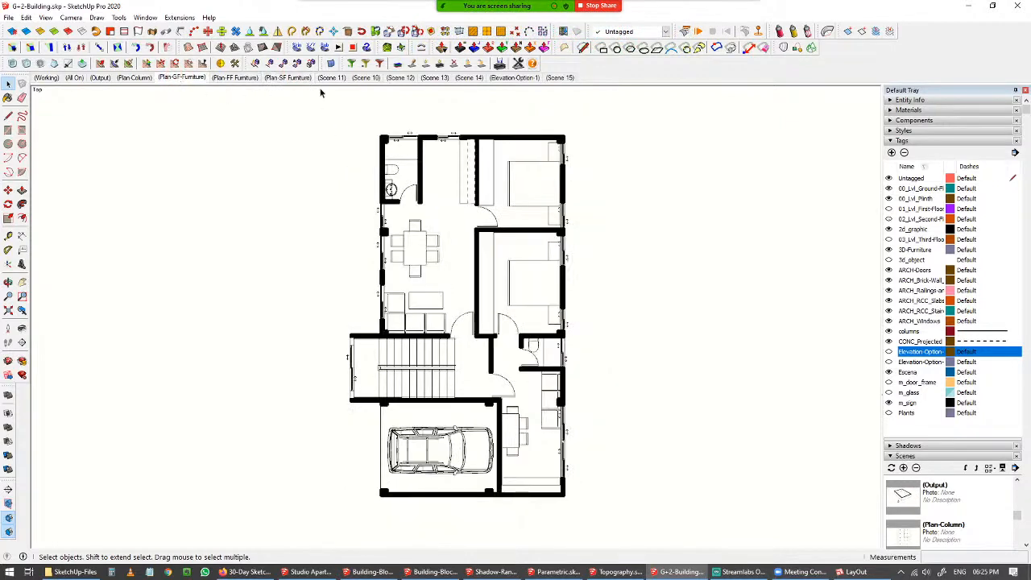
click(503, 78)
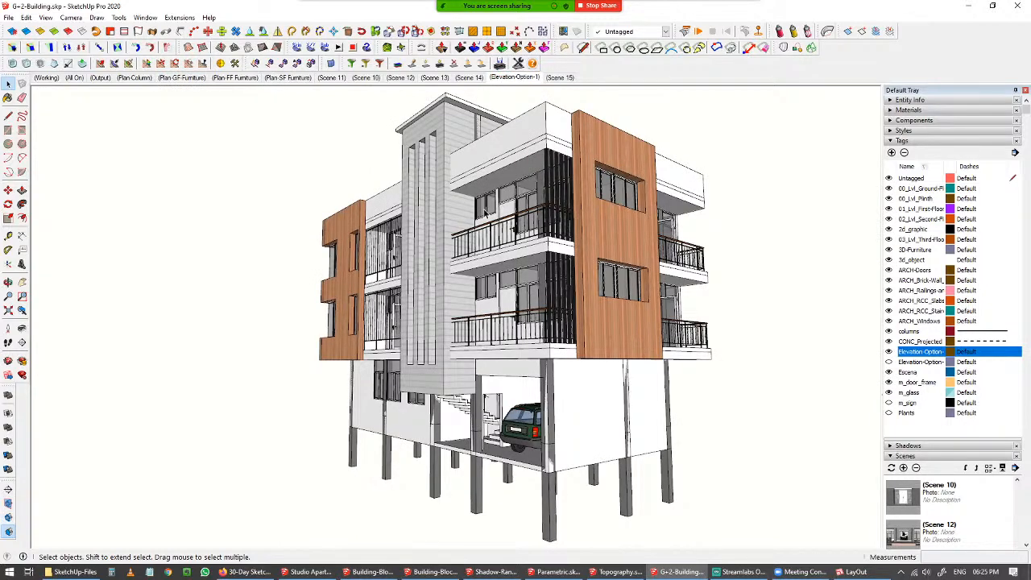
Collapse the Tags and Scenes panels, open the Outliner, expand and collapse the FF-2 group, then close it.
click(893, 142)
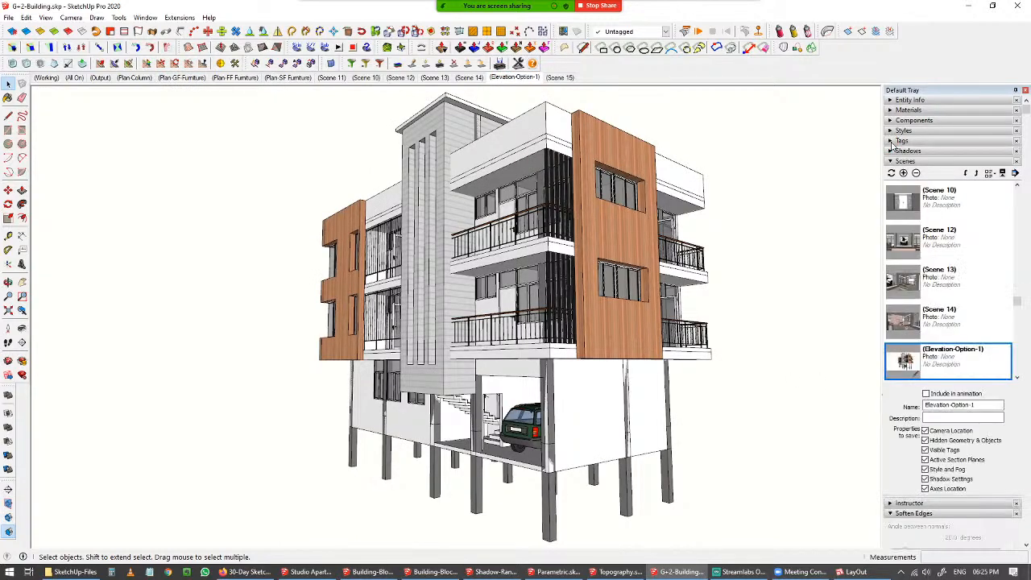
click(891, 161)
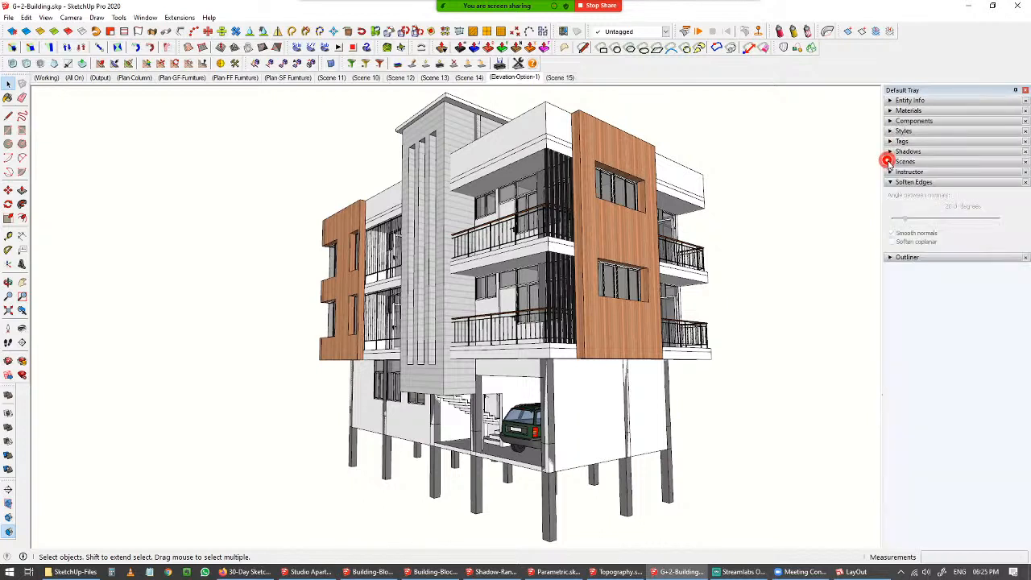
click(890, 258)
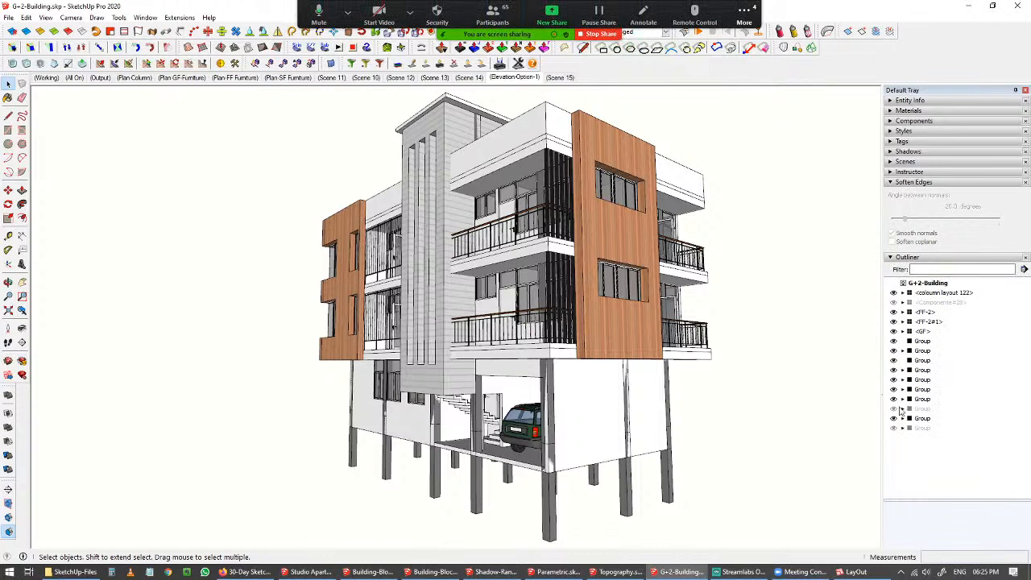
click(903, 312)
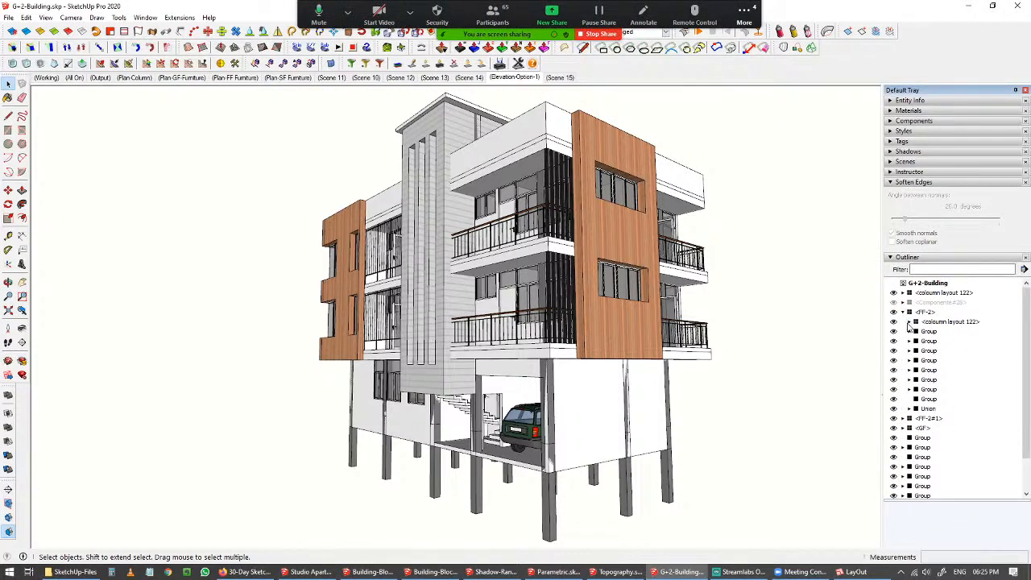
click(909, 321)
click(909, 322)
click(903, 312)
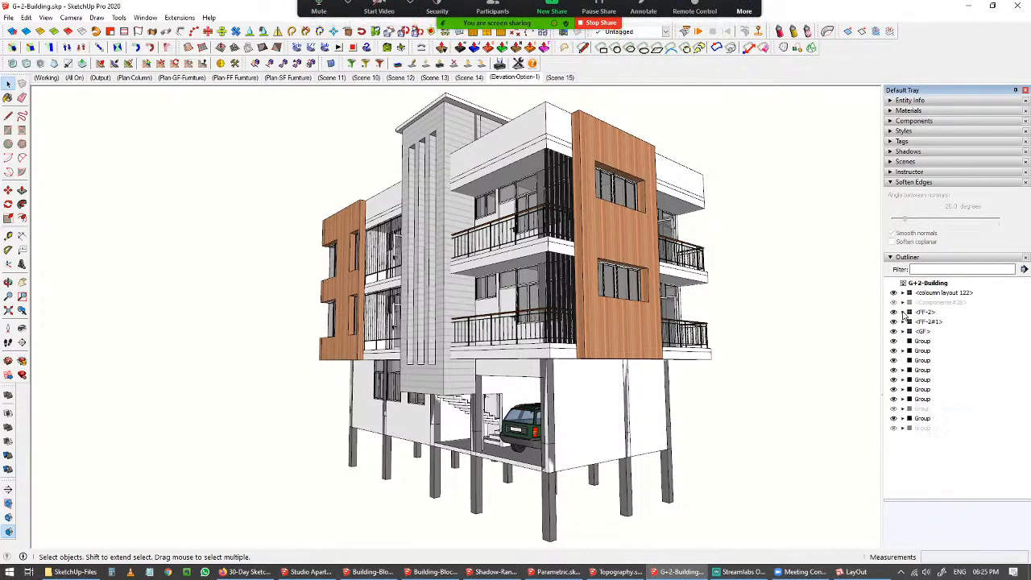
click(893, 258)
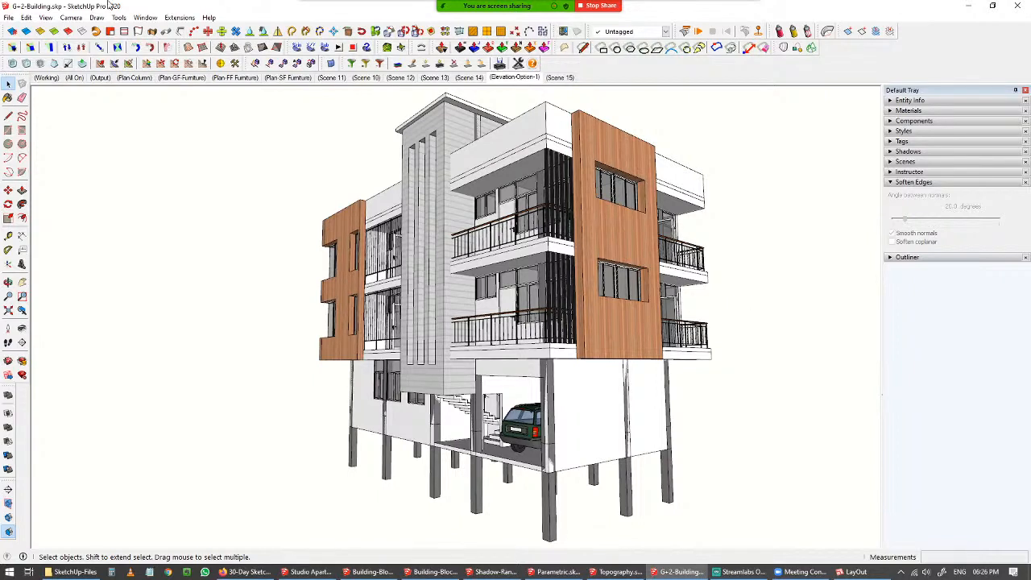
Switch to the Parametric model.
click(6, 18)
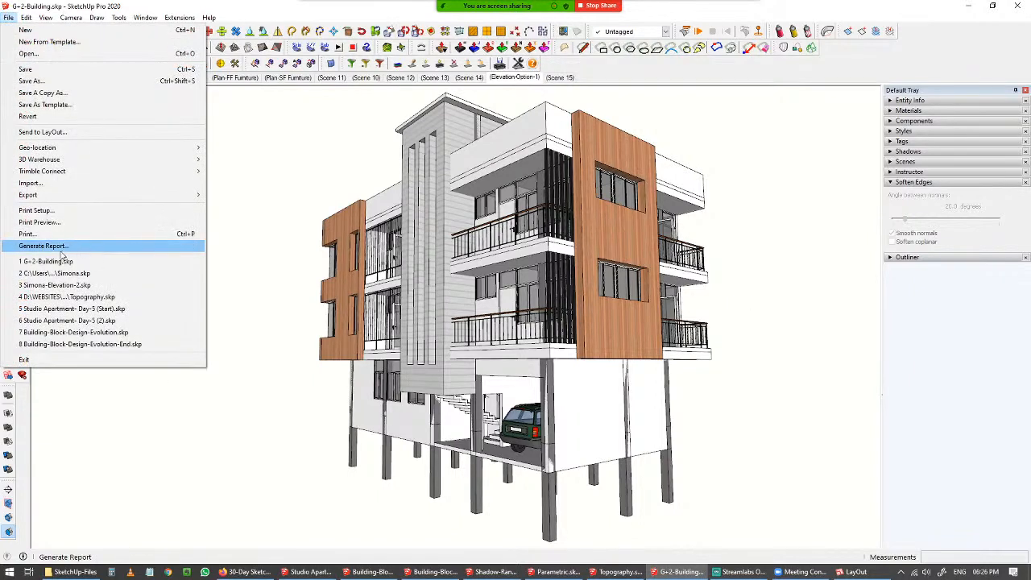
click(269, 231)
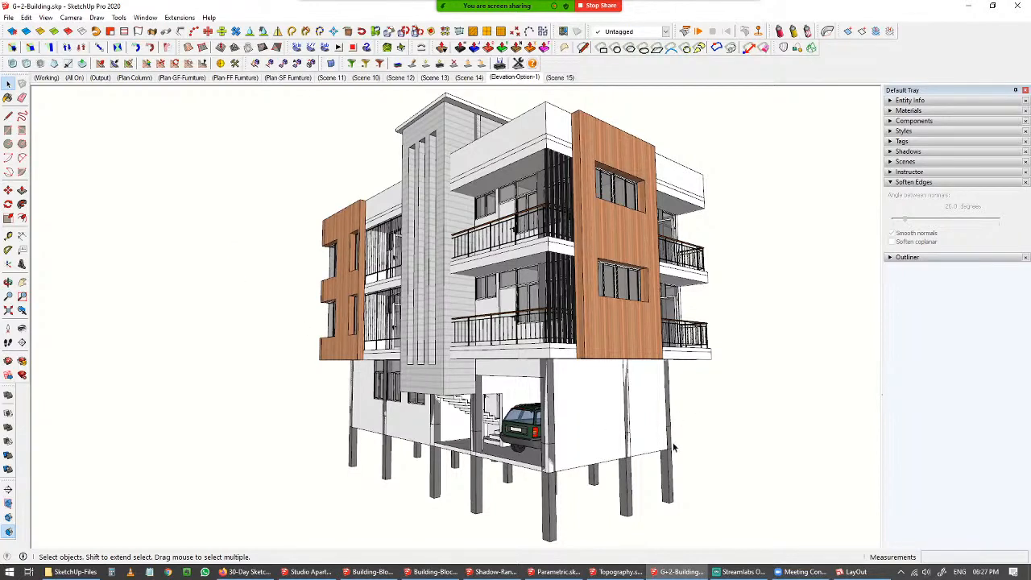
click(542, 573)
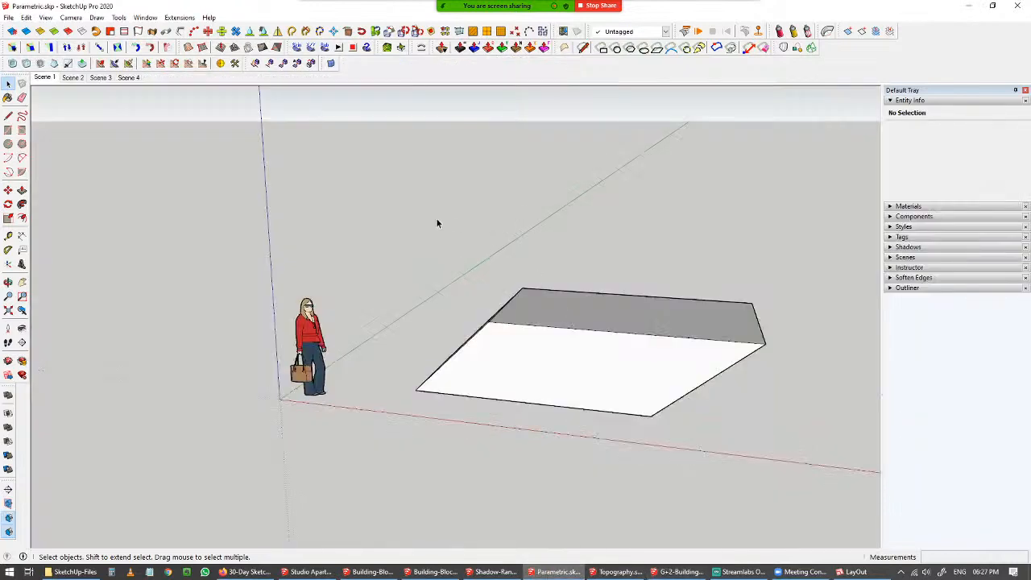
Select and delete the slab beside the scale figure.
drag(233, 204, 536, 489)
click(666, 348)
drag(364, 232, 813, 515)
key(Delete)
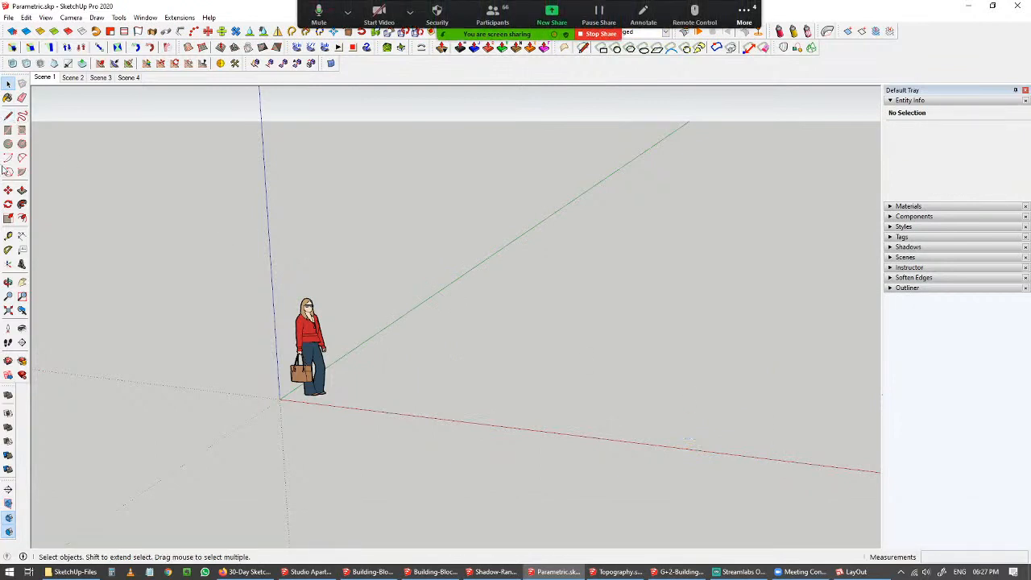
Draw a flat rectangle about 2782 mm by 3510 mm on the ground beside the scale figure.
click(6, 132)
click(424, 383)
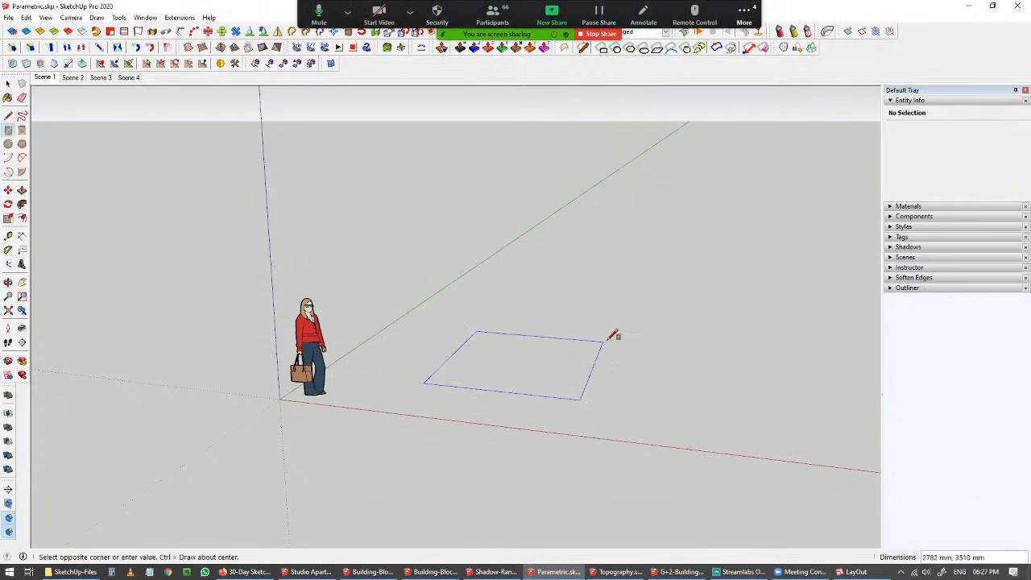
click(614, 339)
middle_drag(542, 358, 438, 357)
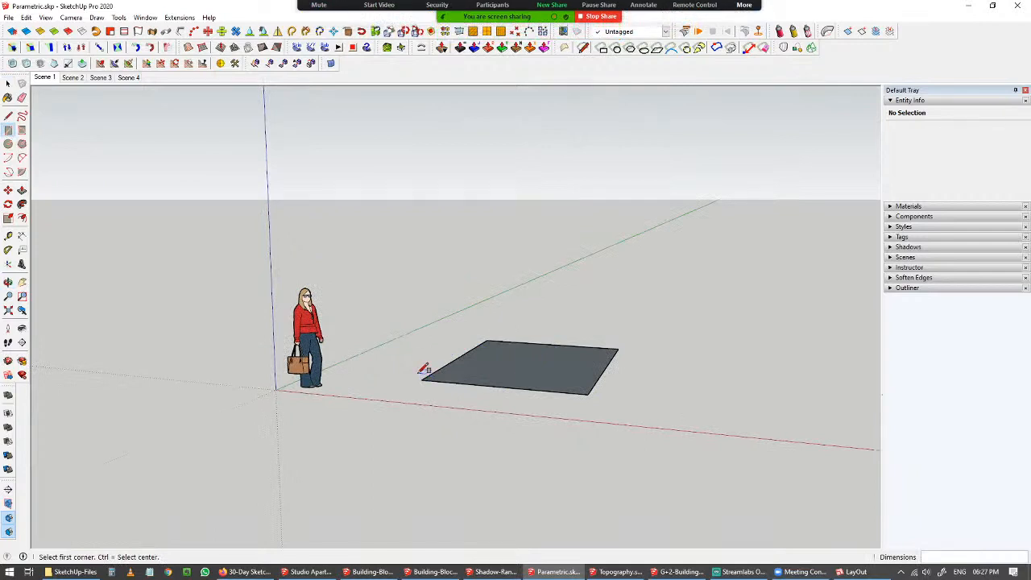
Draw a vertical rectangle about 2932 mm by 2157 mm standing on the near edge of the flat rectangle.
key(Right)
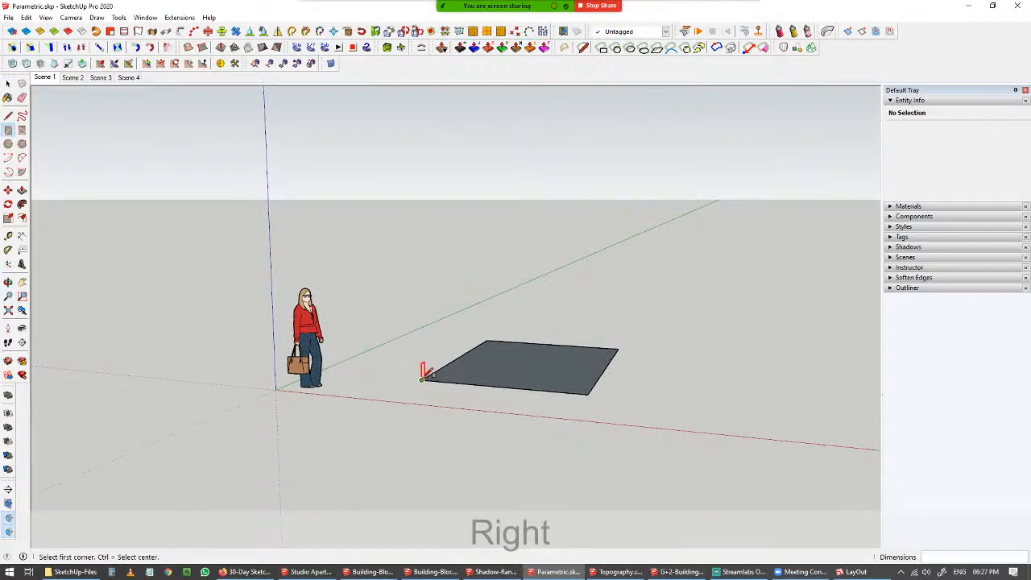
click(422, 380)
click(475, 247)
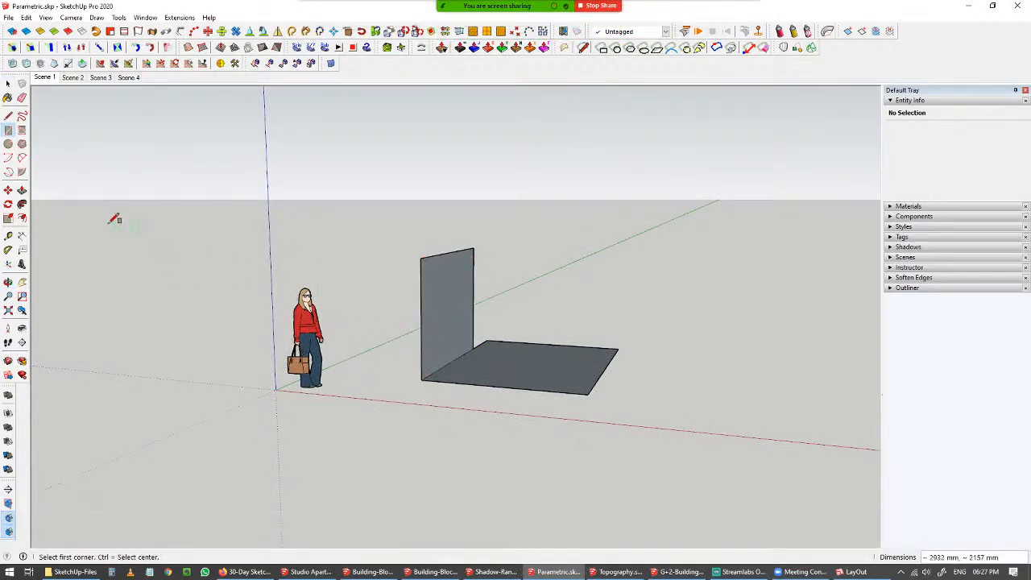
Draw a circle with a radius of about 809 mm on the ground beside the flat rectangle.
click(8, 145)
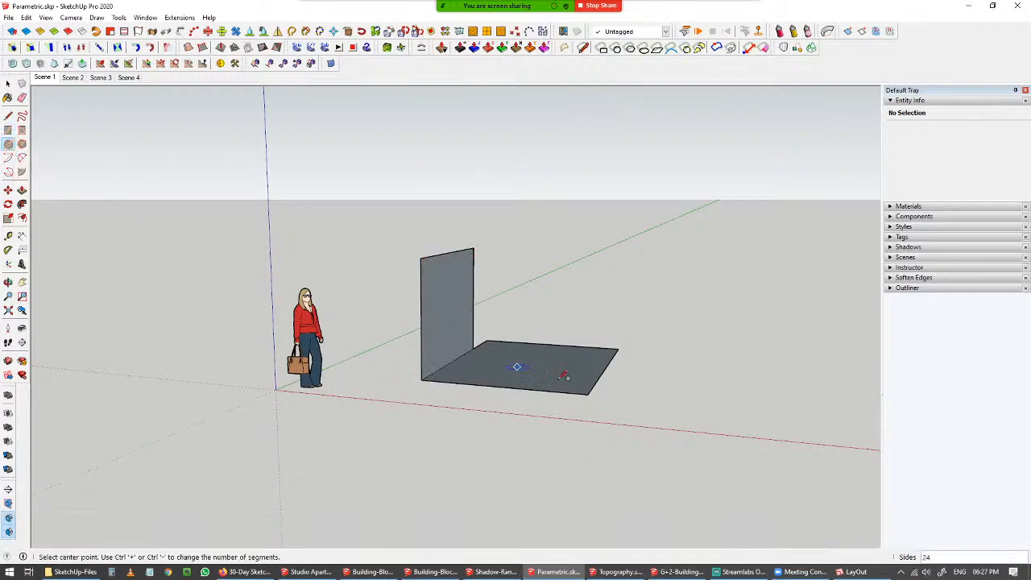
click(672, 403)
click(727, 399)
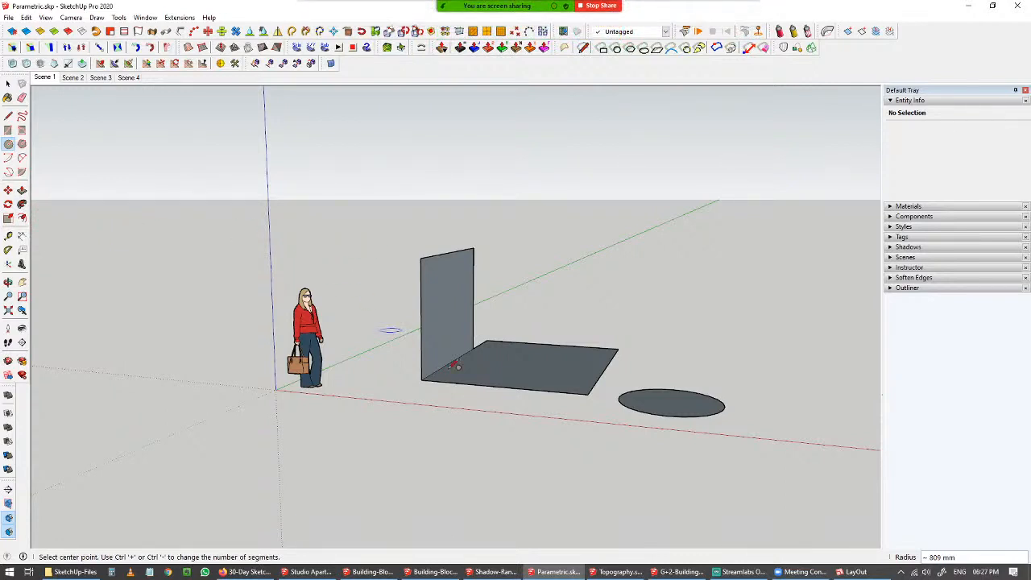
Briefly view the G+2-Building model, return to the Parametric model and switch back to selecting.
click(670, 573)
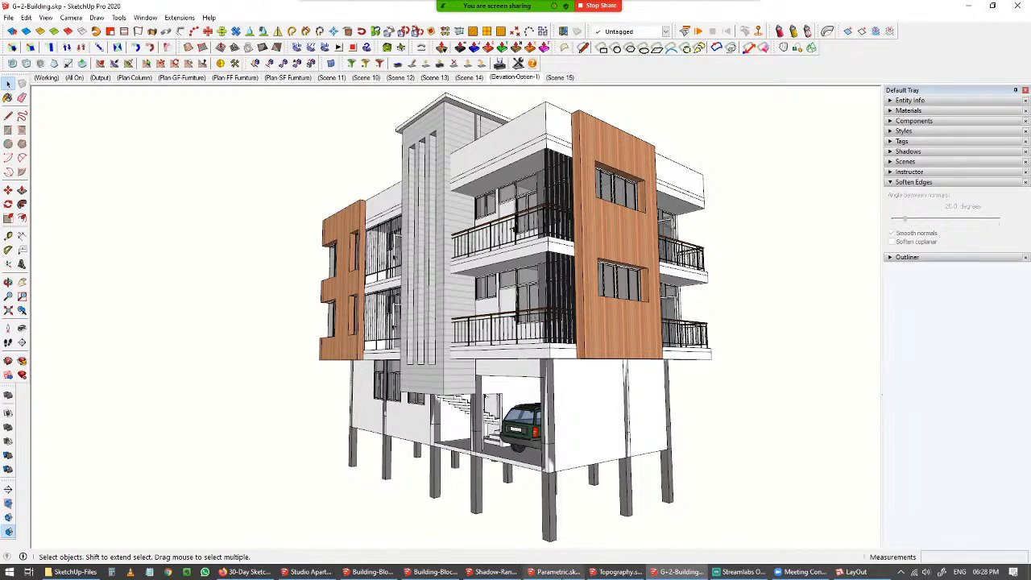
click(556, 573)
middle_drag(485, 309, 376, 437)
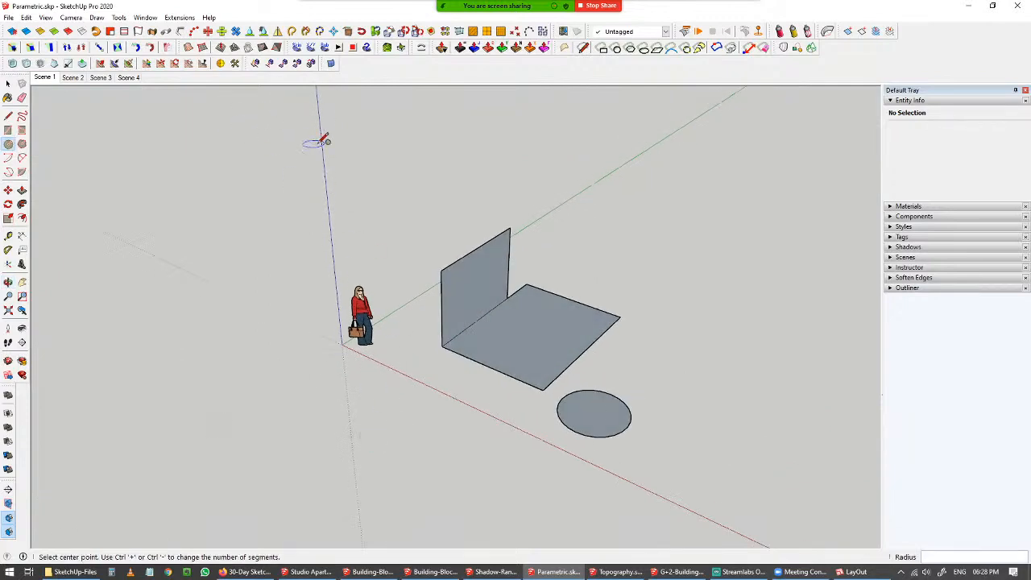
key(space)
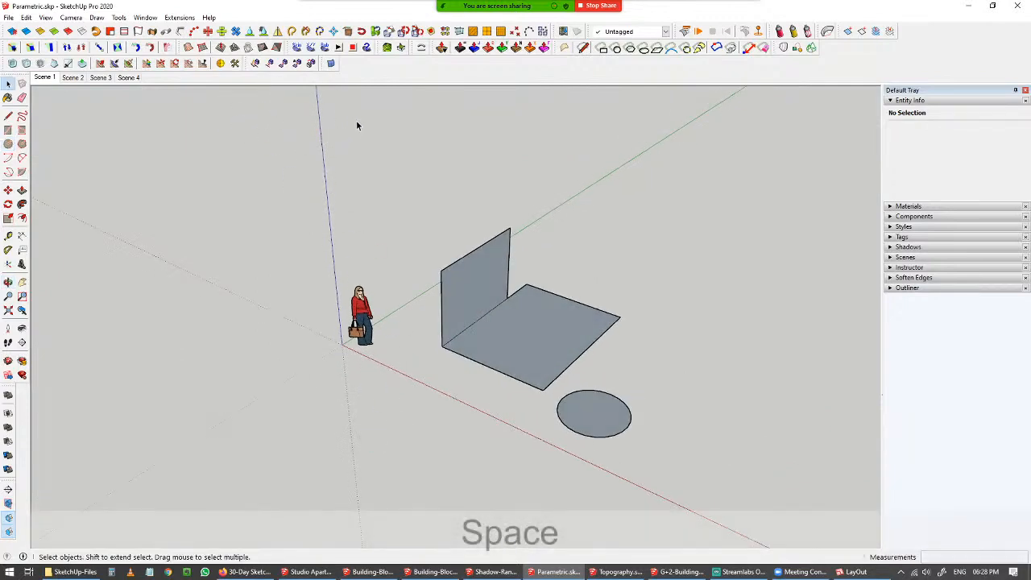
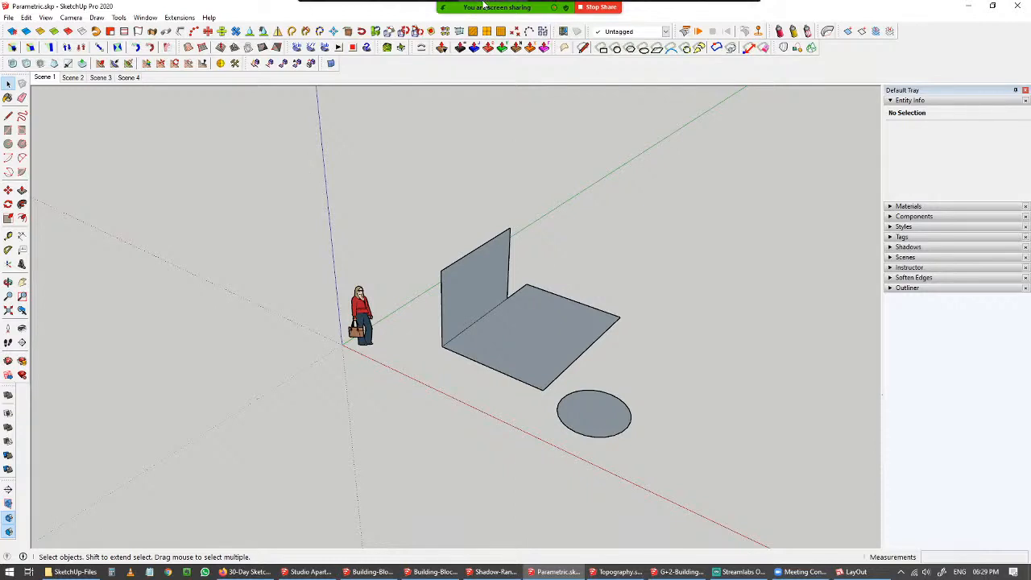
Select and delete the flat rectangle, the vertical rectangle and the circle.
scroll(417, 236, down, 3)
mouse_move(416, 236)
middle_down()
mouse_move(516, 249)
mouse_move(479, 350)
middle_up()
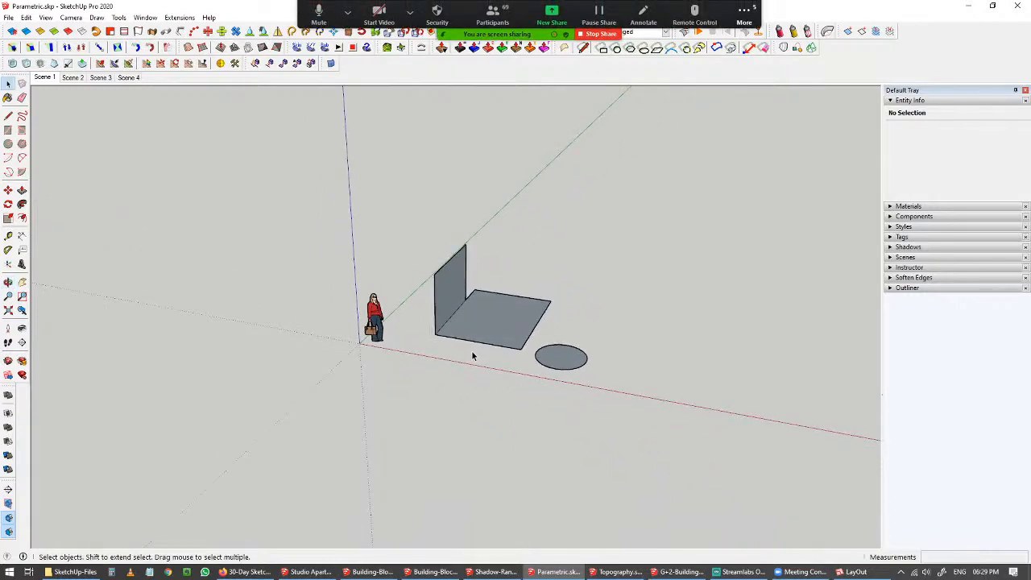
shift+middle_drag(452, 399, 443, 422)
scroll(450, 313, up, 4)
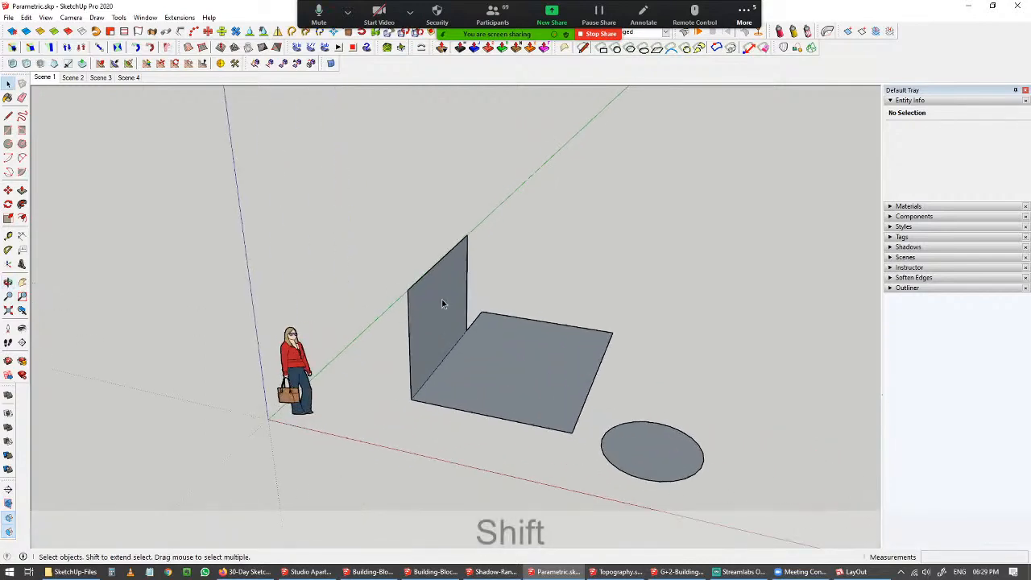
drag(365, 211, 812, 550)
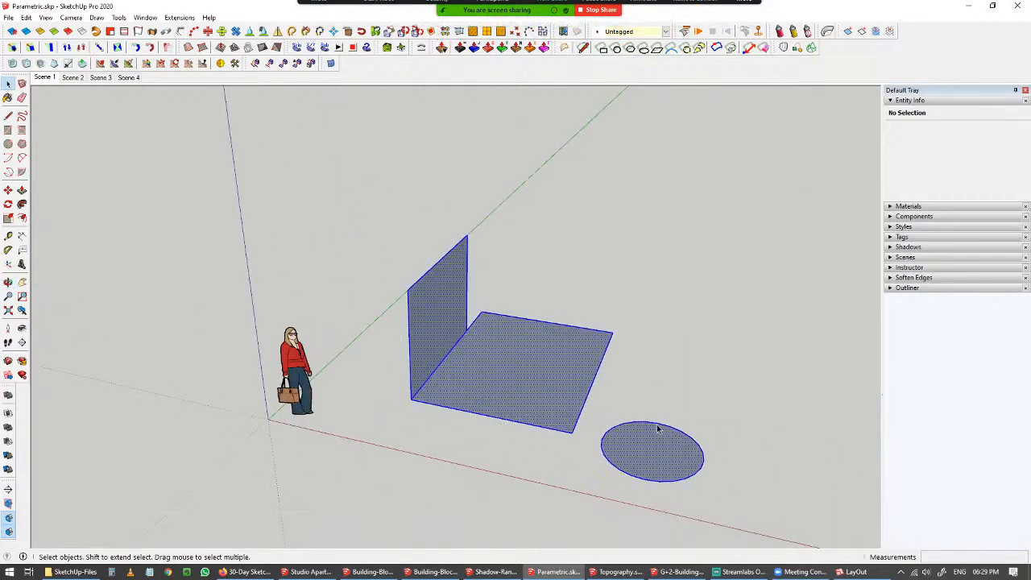
key(Delete)
Draw a rectangle about 2935 mm by 1203 mm on the ground along the red axis.
key(r)
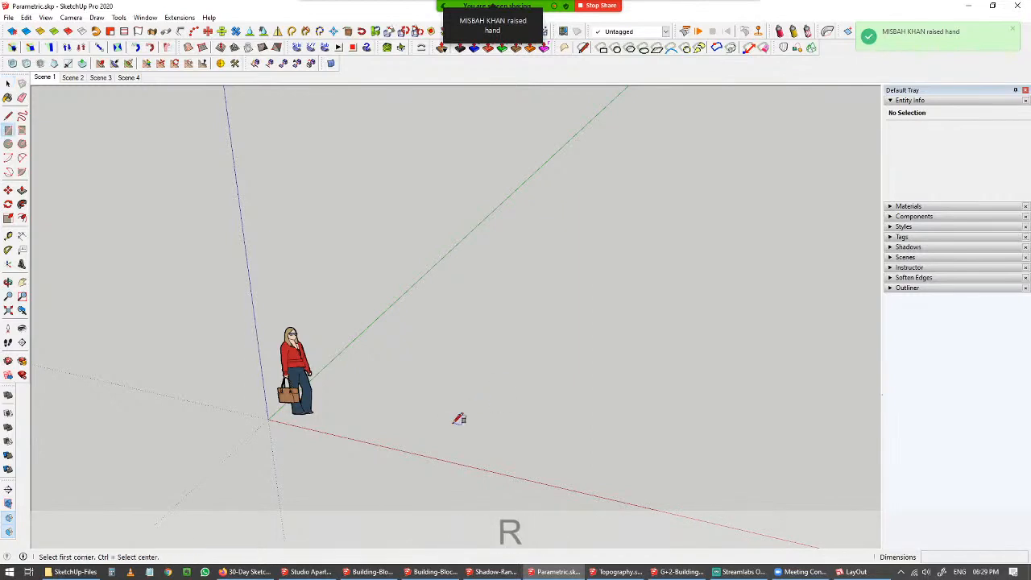
click(440, 456)
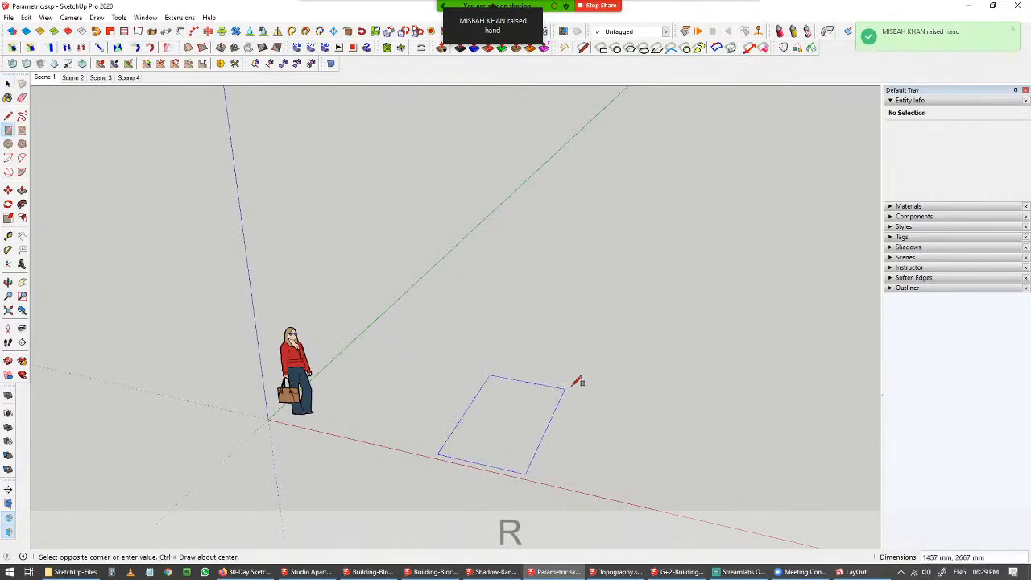
click(642, 445)
Push/pull the rectangle up about 361 mm into a block.
middle_drag(536, 439, 565, 424)
scroll(540, 446, up, 3)
key(p)
click(539, 446)
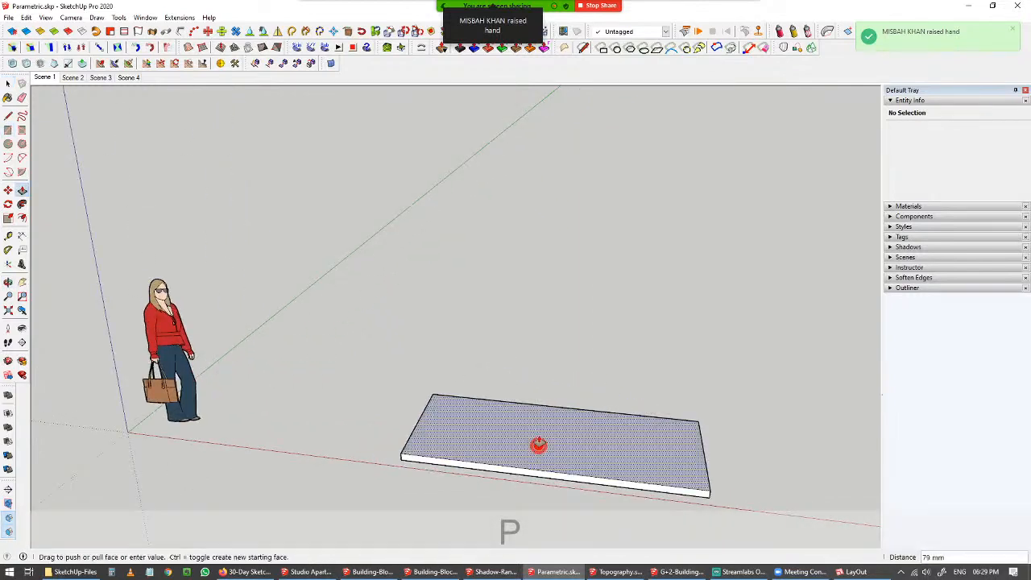
click(536, 417)
middle_drag(456, 422, 487, 427)
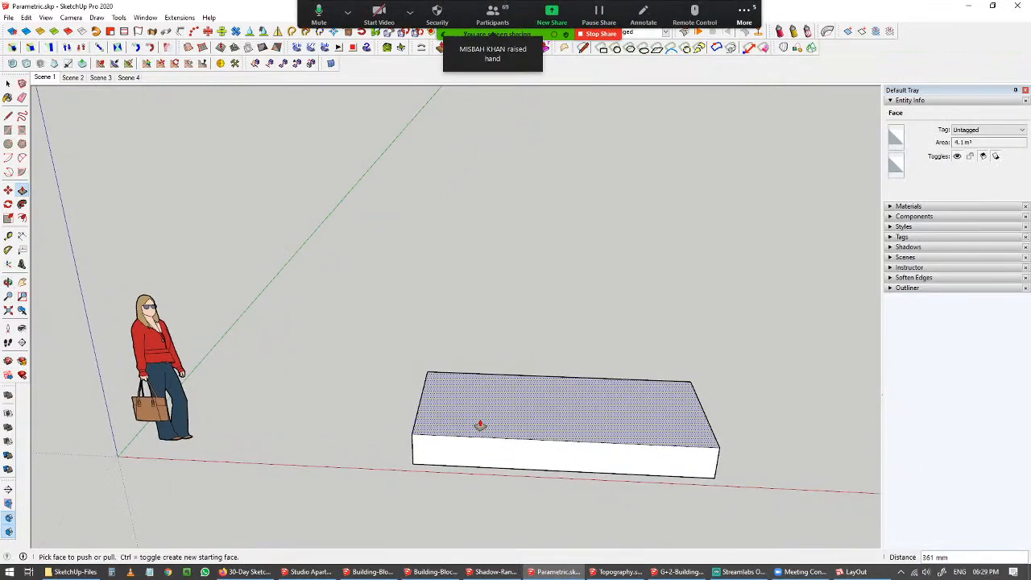
Offset the block's top face inward about 330 mm and move the front inner edge out to the front edge.
key(f)
click(462, 391)
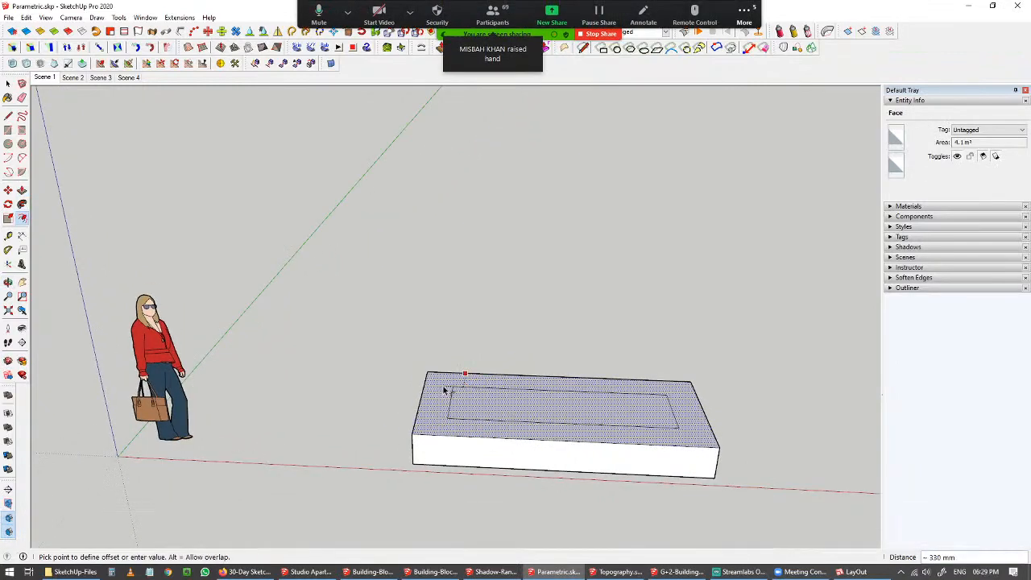
click(529, 431)
key(space)
click(530, 436)
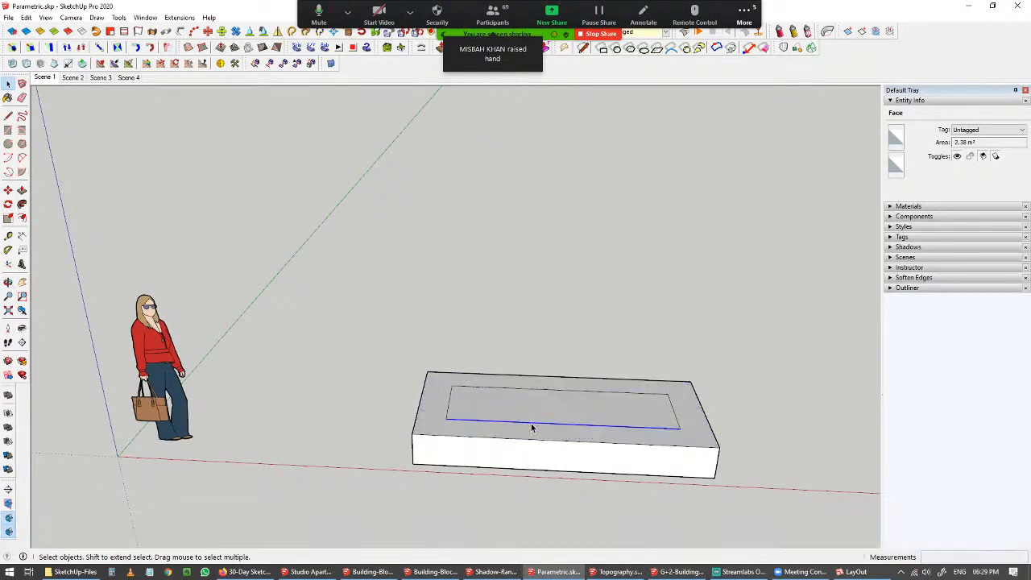
key(m)
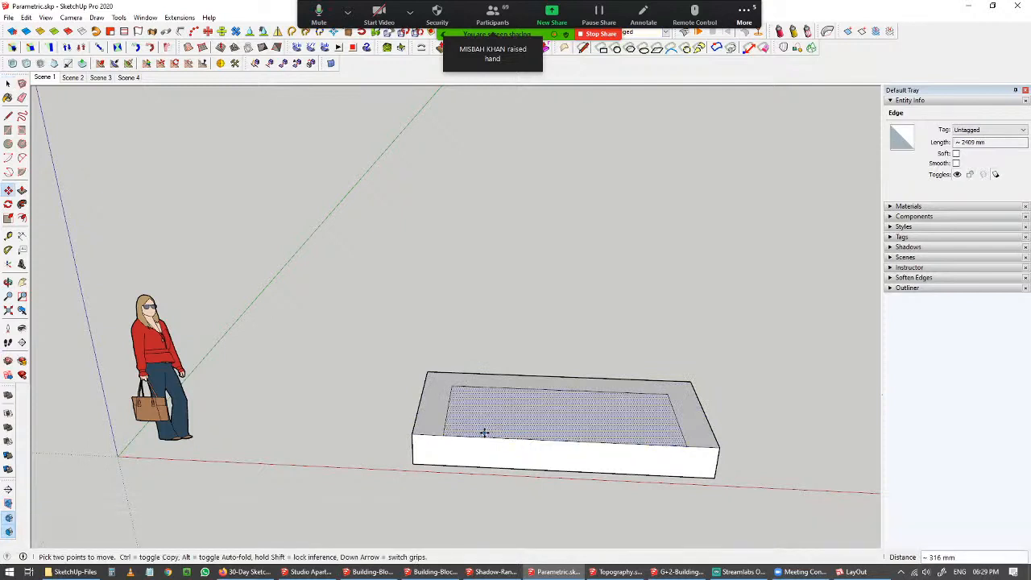
Push/pull the U-shaped border up about 603 mm to form the sofa's back and arms.
key(p)
click(426, 412)
click(427, 371)
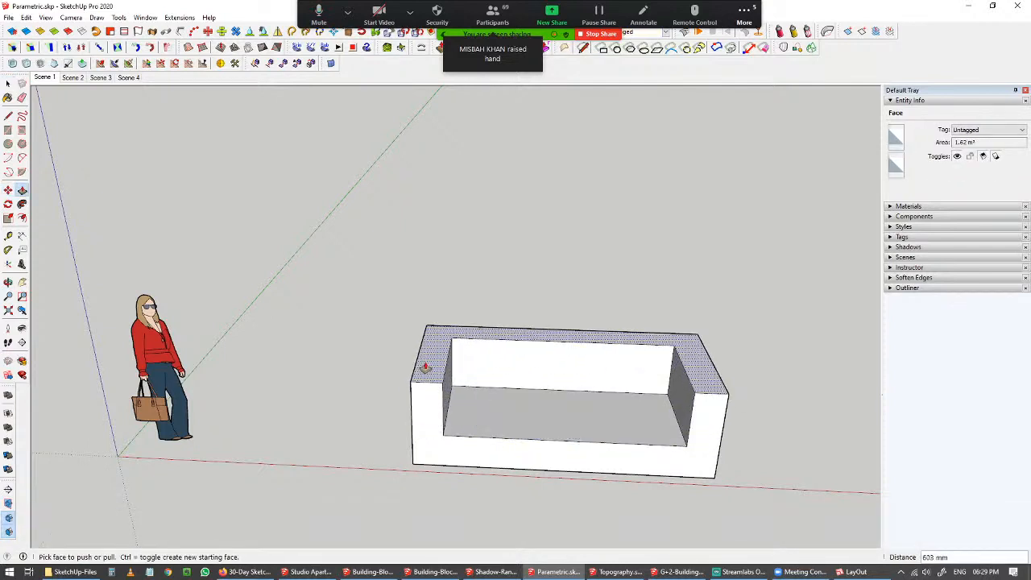
Select the whole sofa body and make it a group.
key(space)
click(359, 421)
middle_drag(362, 422, 425, 432)
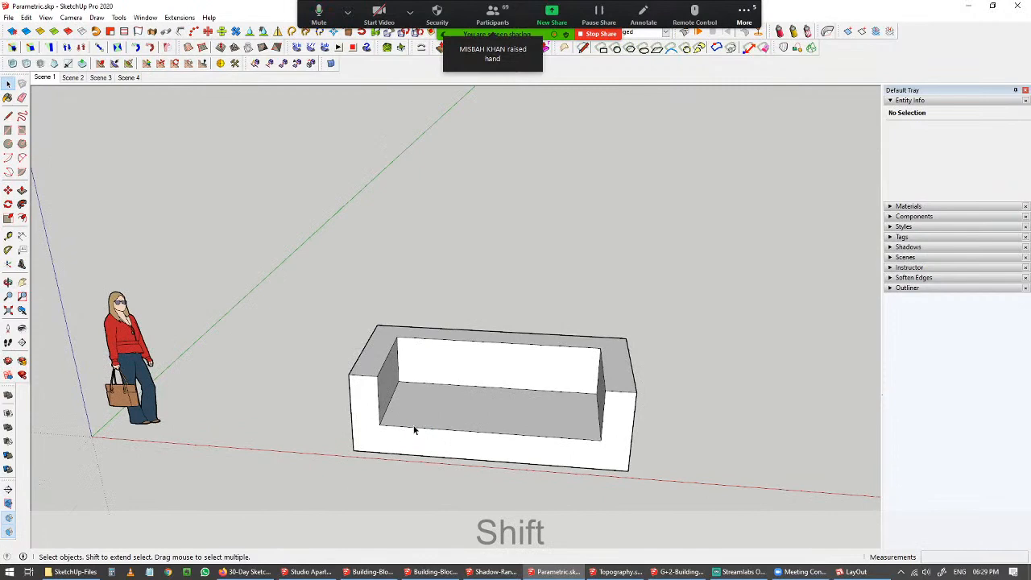
triple_click(399, 392)
right_click(401, 392)
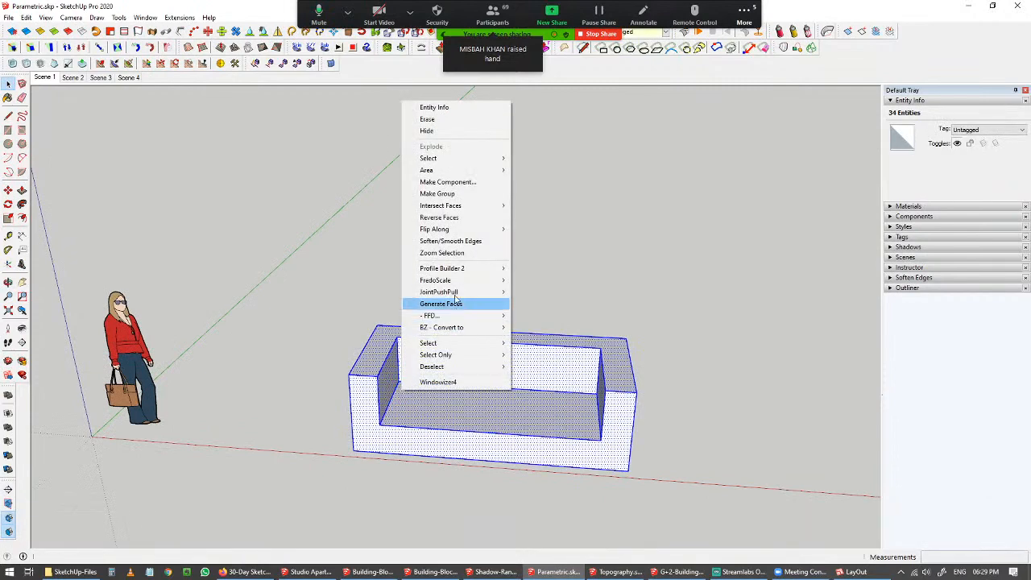
click(459, 195)
Draw a rectangle about 1205 mm by 1033 mm on the left half of the seat.
scroll(378, 484, up, 3)
key(r)
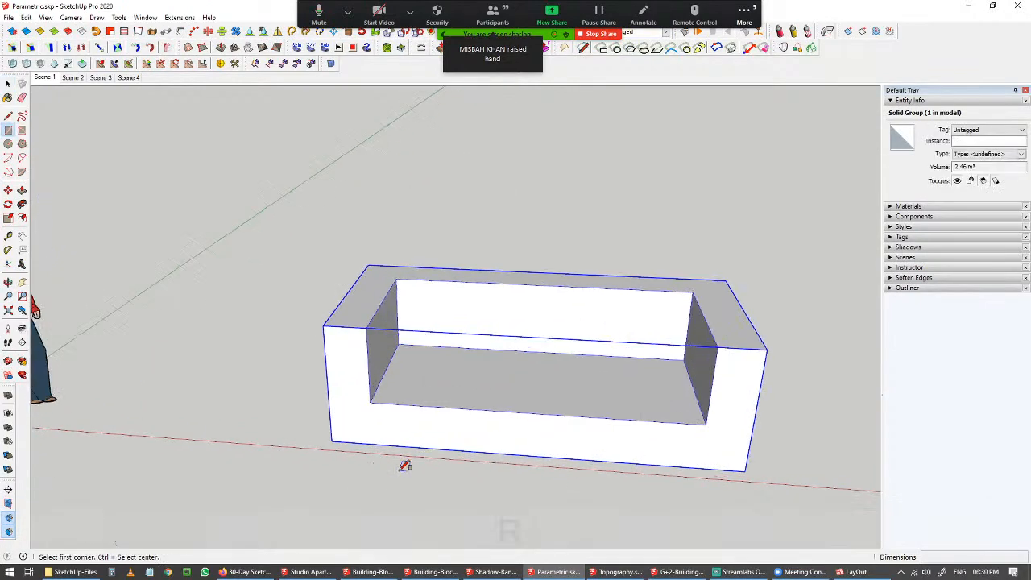
click(396, 337)
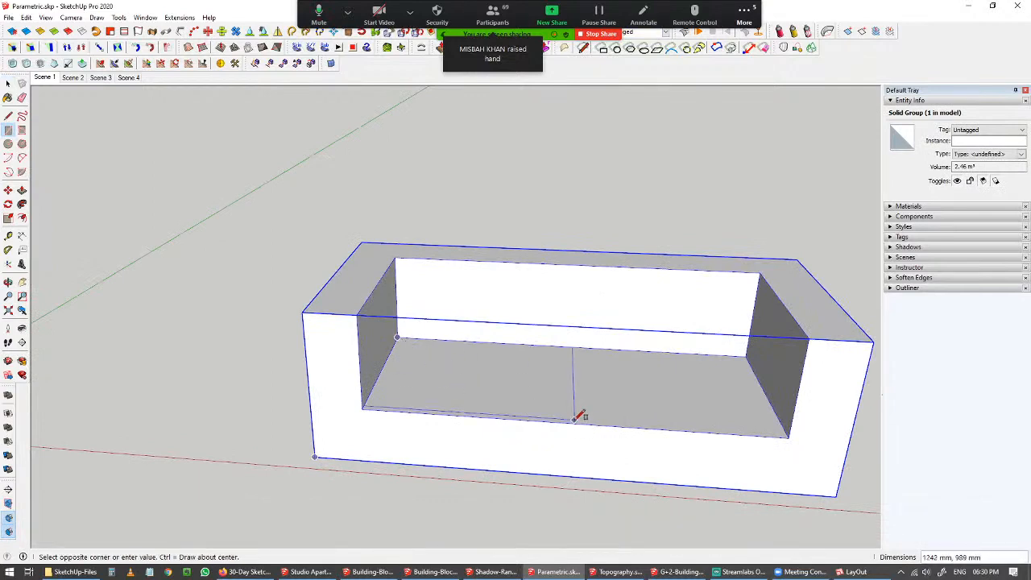
click(568, 422)
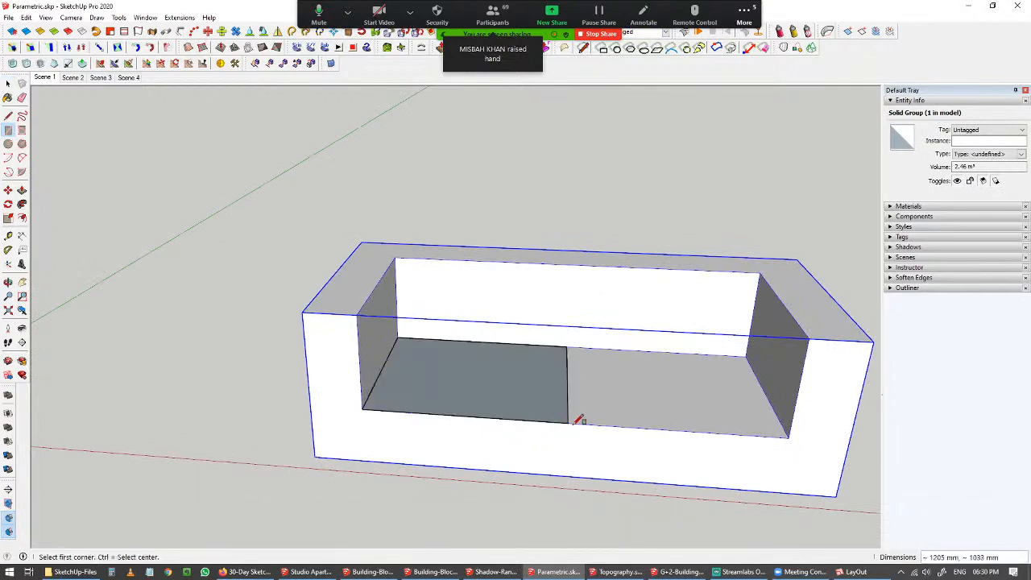
Group the seat rectangle and push/pull it up 150 mm into a cushion.
key(space)
double_click(515, 397)
key(ctrl+g)
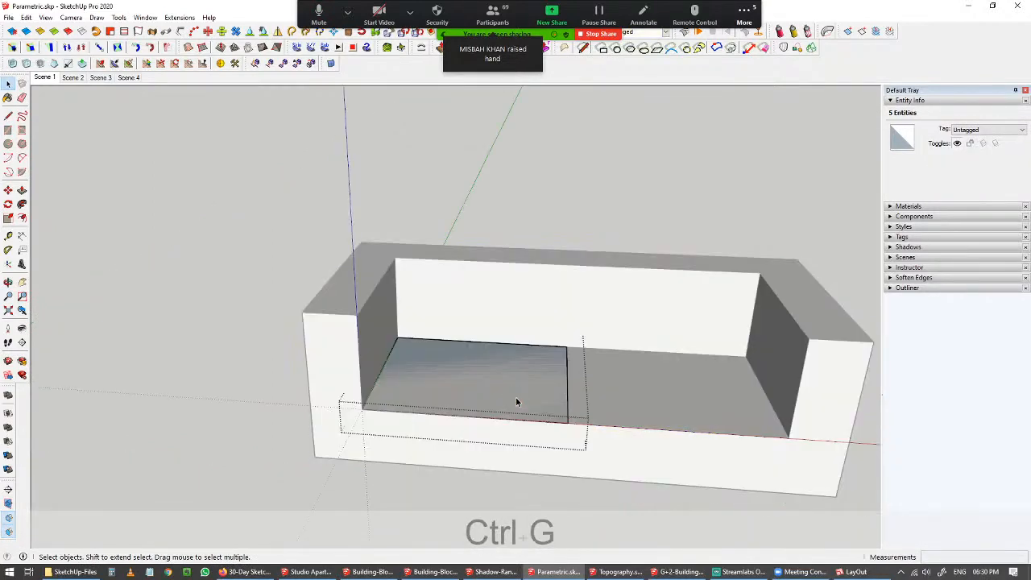
key(p)
click(516, 397)
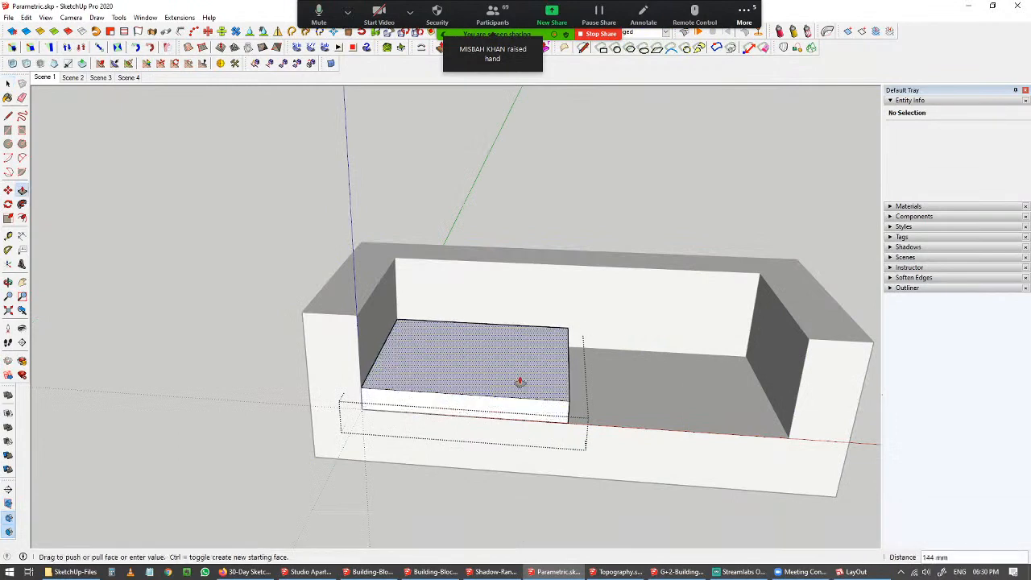
text(150)
key(Return)
Open the sofa body group and round its edges with Round Corner at 50 mm offset and 5 segments.
key(space)
click(265, 346)
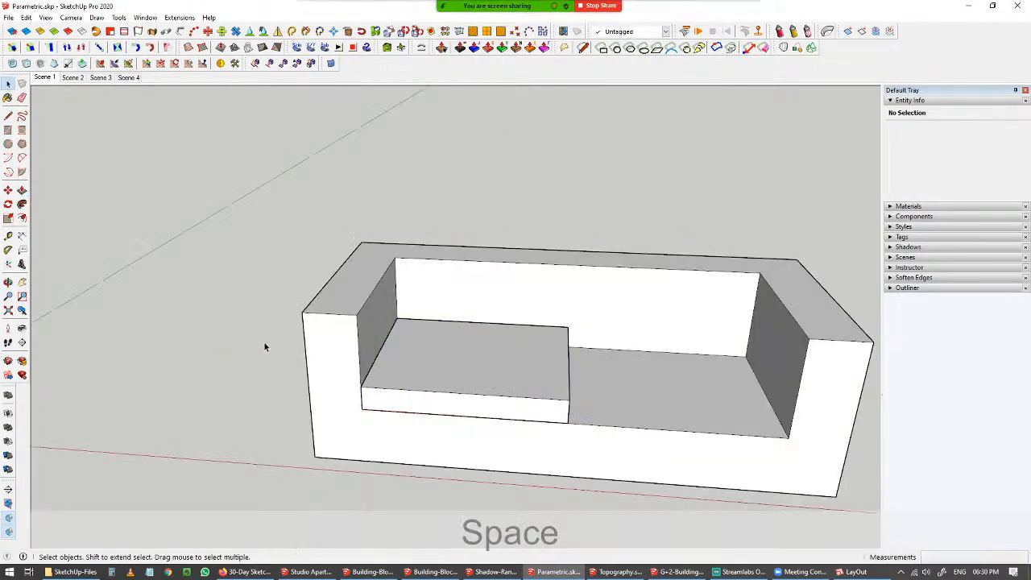
click(336, 340)
double_click(332, 341)
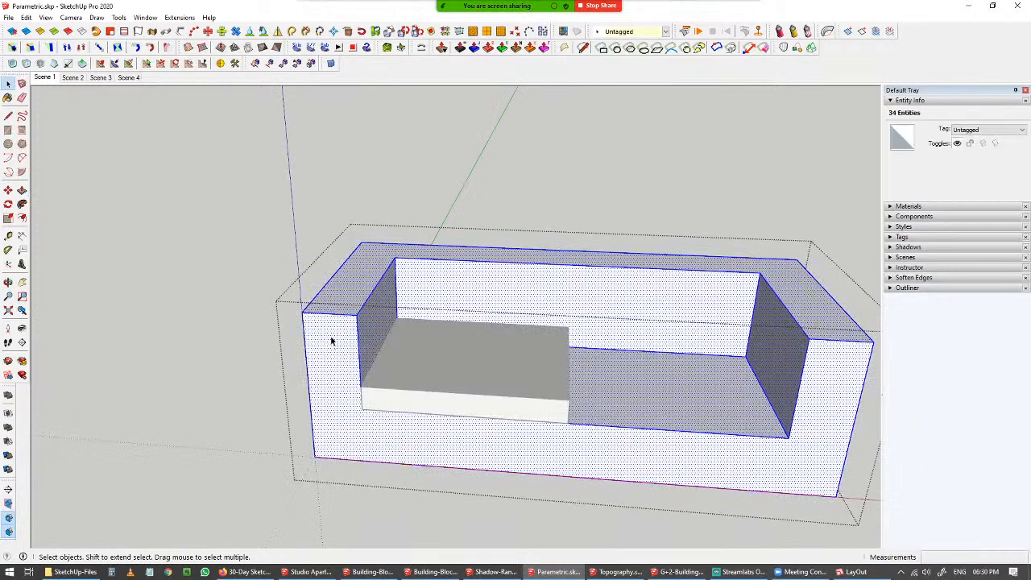
right_click(362, 66)
click(403, 355)
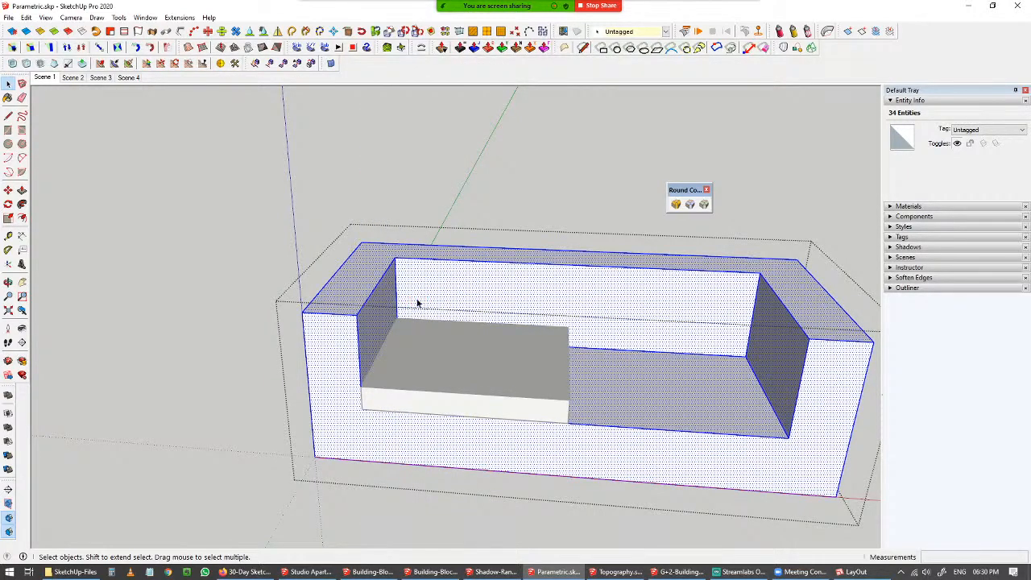
click(675, 203)
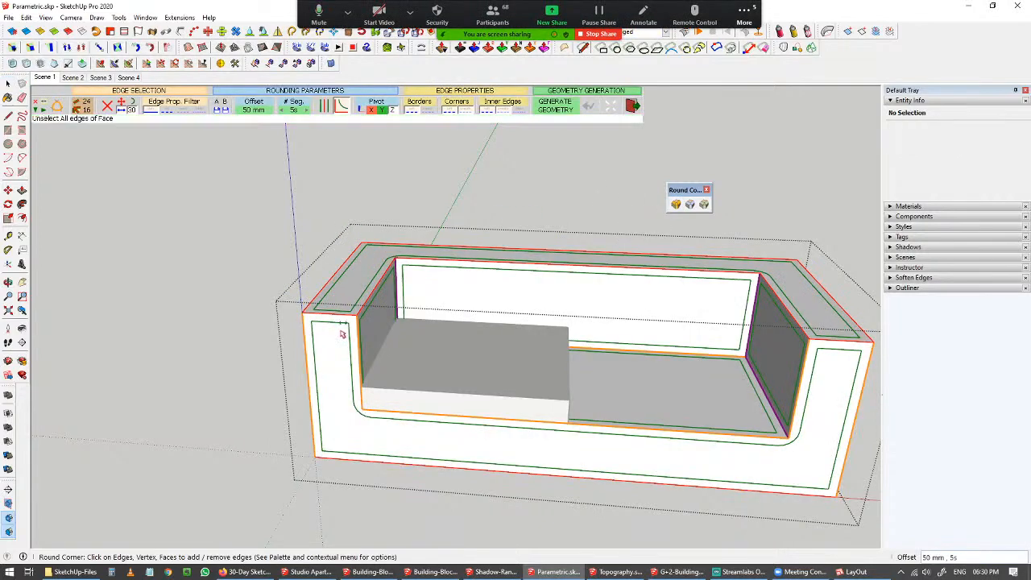
click(179, 346)
key(space)
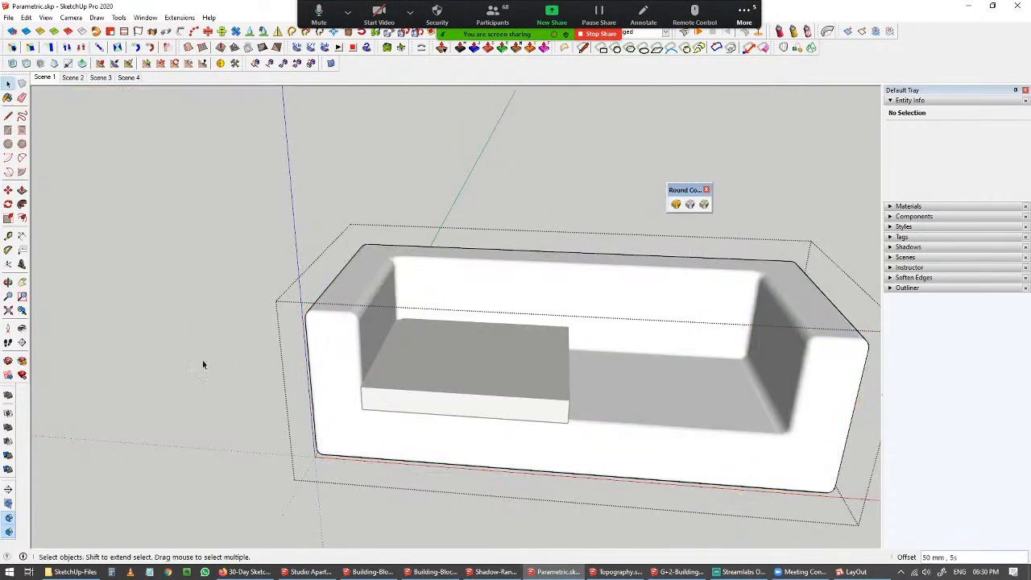
Open the cushion group and round its edges with Round Corner at 50 mm offset and 5 segments.
click(470, 371)
click(123, 394)
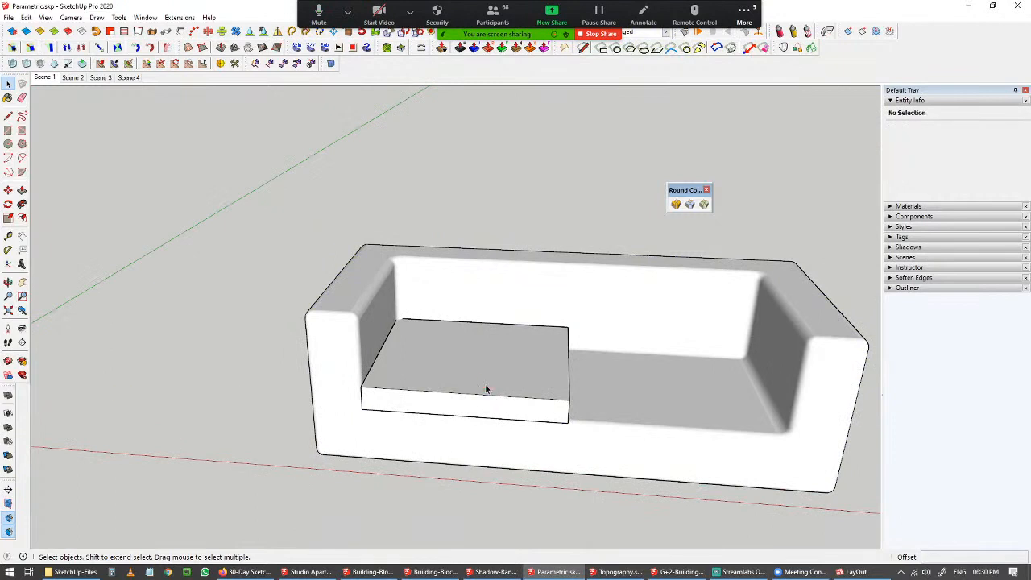
double_click(485, 384)
click(478, 369)
click(676, 203)
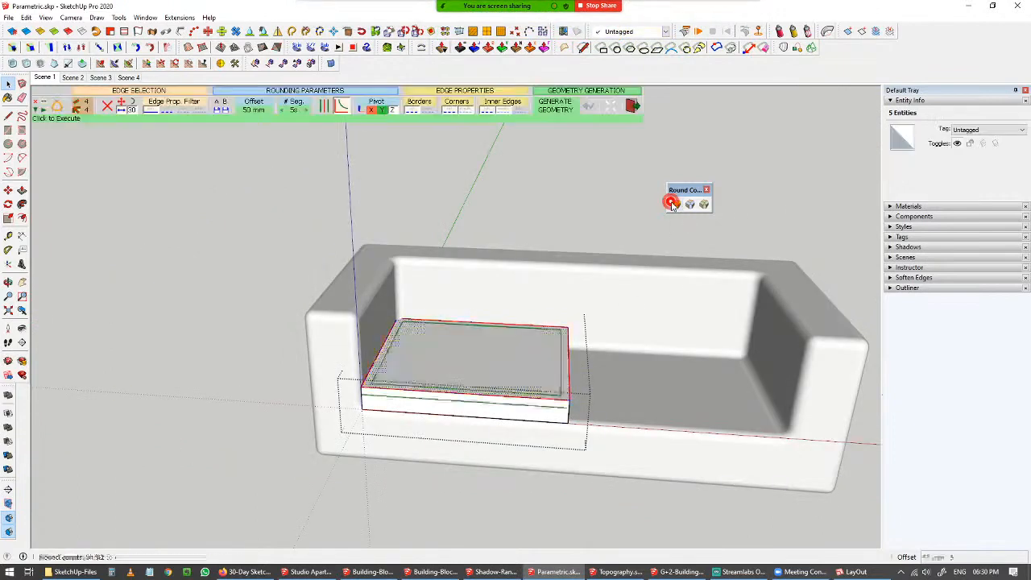
click(152, 361)
key(space)
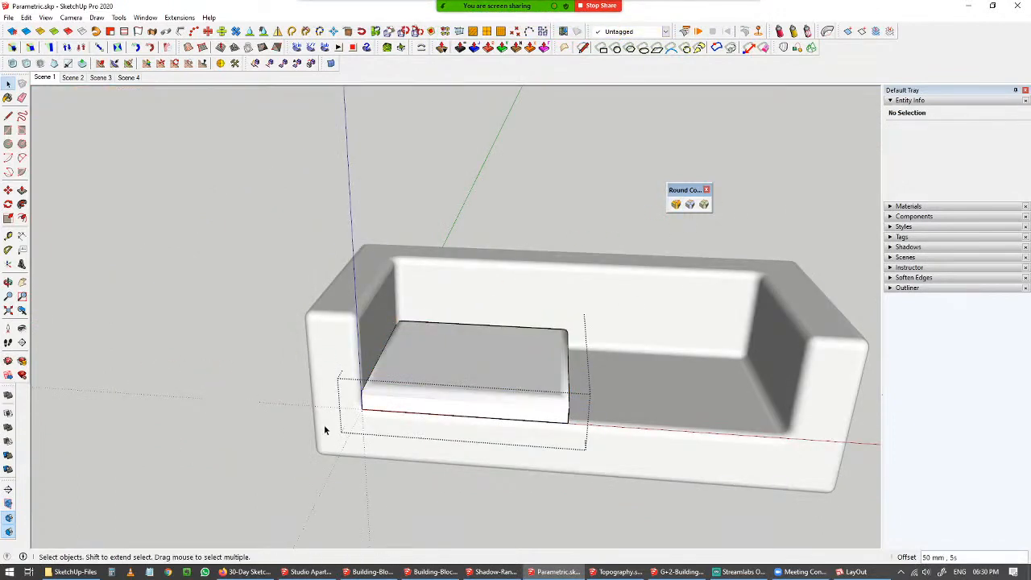
Copy the cushion about 1234 mm along the red axis onto the right half of the seat.
click(463, 348)
click(229, 455)
click(457, 379)
middle_drag(457, 379, 463, 410)
key(m)
scroll(469, 401, down, 3)
scroll(464, 410, up, 1)
key(ctrl)
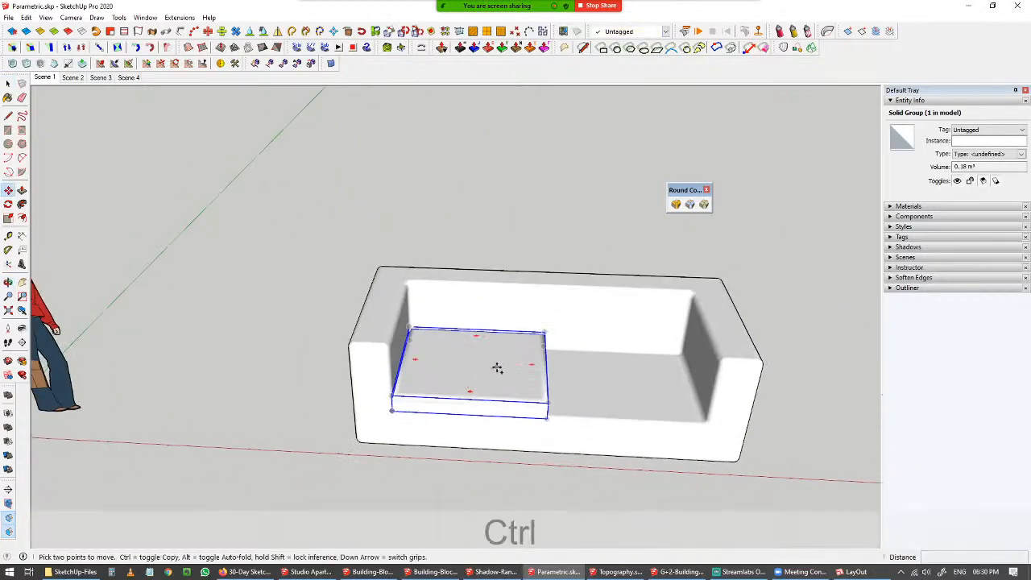
click(486, 360)
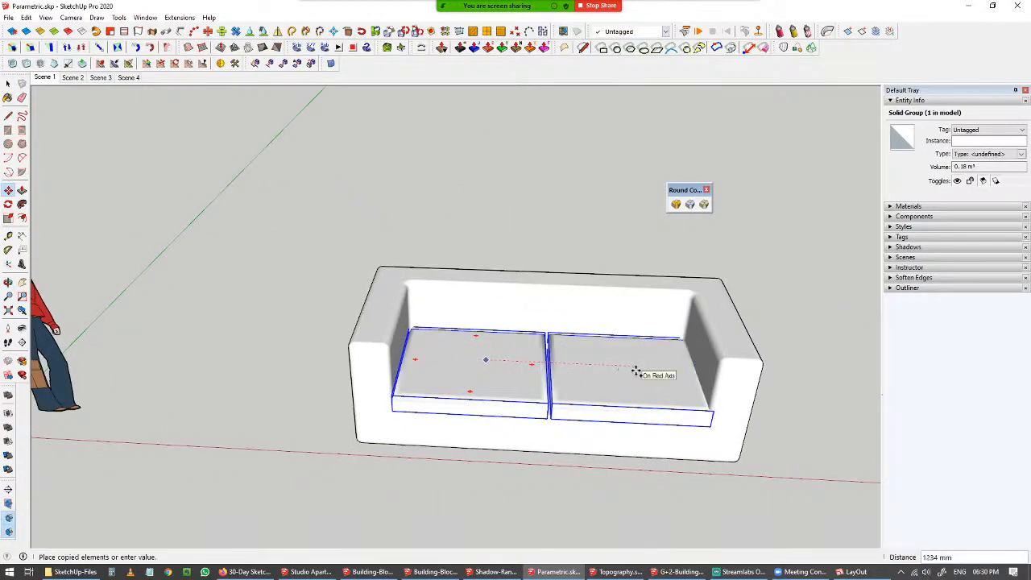
click(636, 371)
Draw a rectangle on the ground beside the sofa.
key(space)
click(232, 357)
scroll(232, 357, down, 3)
shift+middle_drag(274, 377, 430, 412)
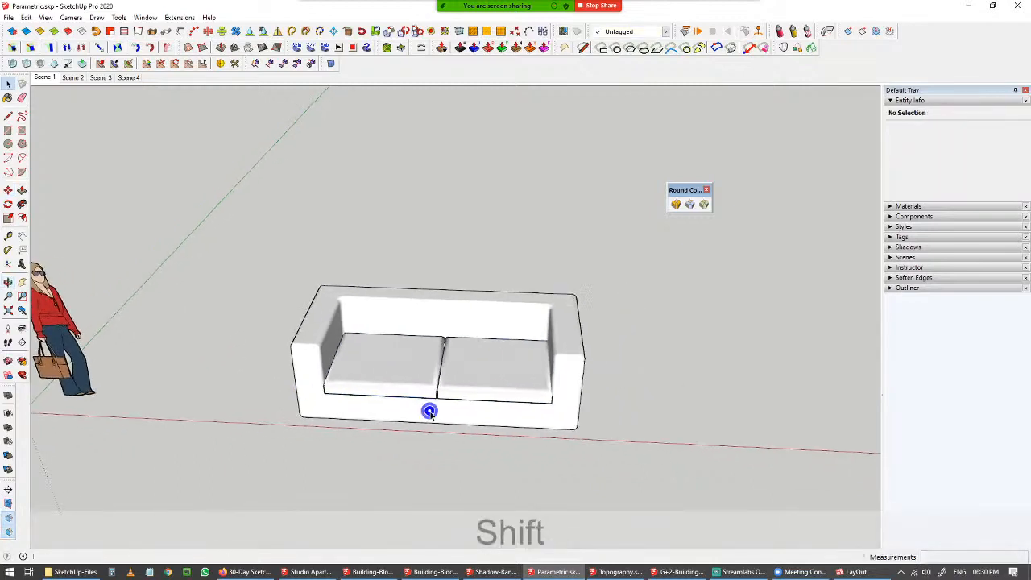
key(r)
click(638, 367)
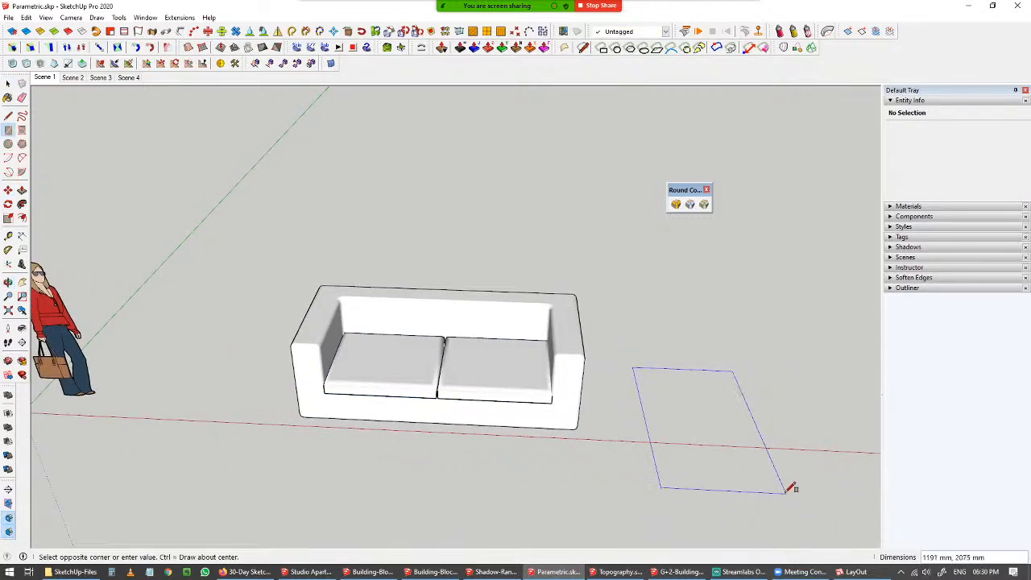
shift+middle_drag(789, 483, 617, 408)
click(654, 428)
key(space)
Group the ground rectangle and turn it into a cloth with ClothWorks' Make Cloth.
double_click(506, 373)
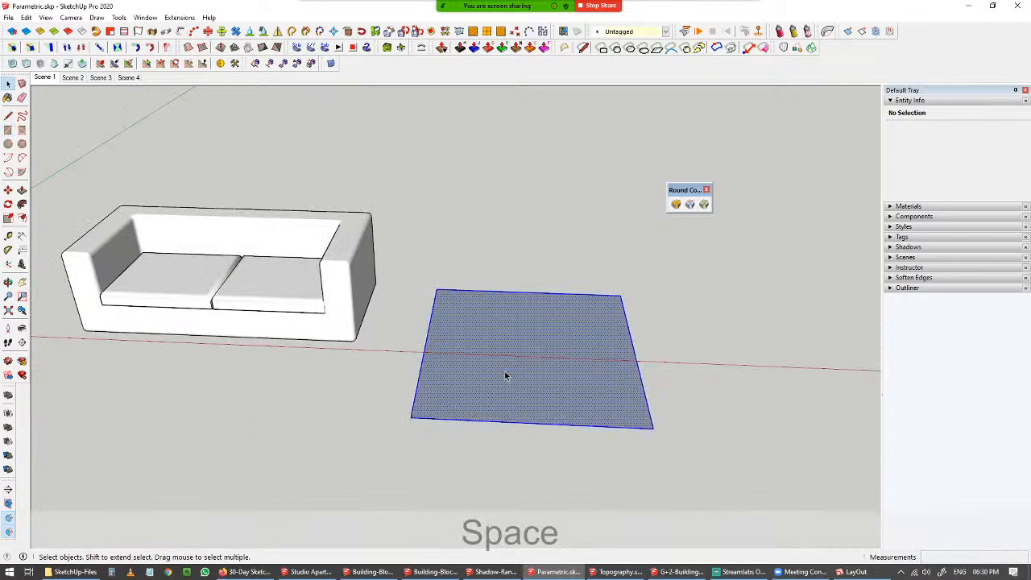
right_click(502, 325)
key(Escape)
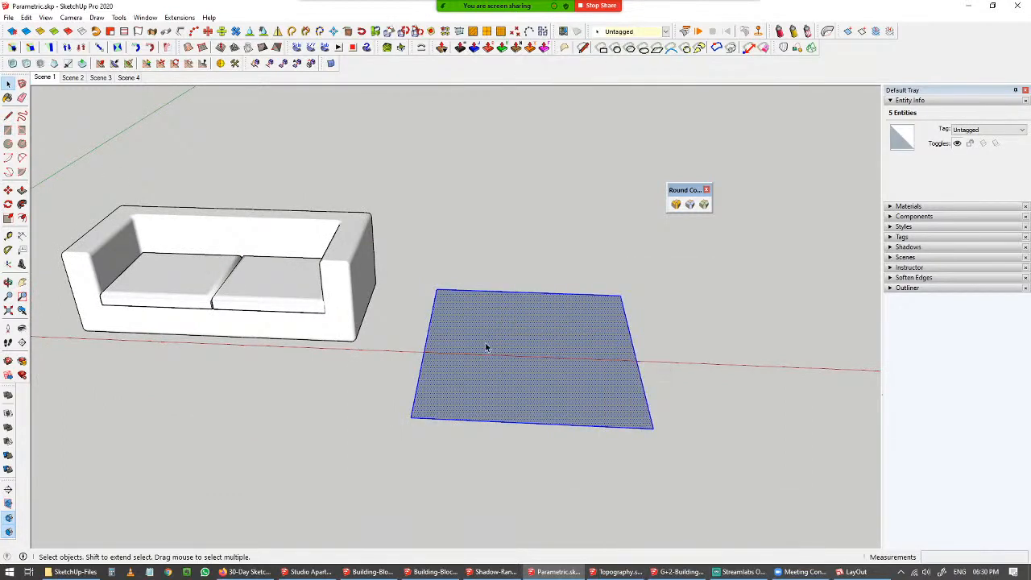
key(ctrl+g)
right_click(509, 346)
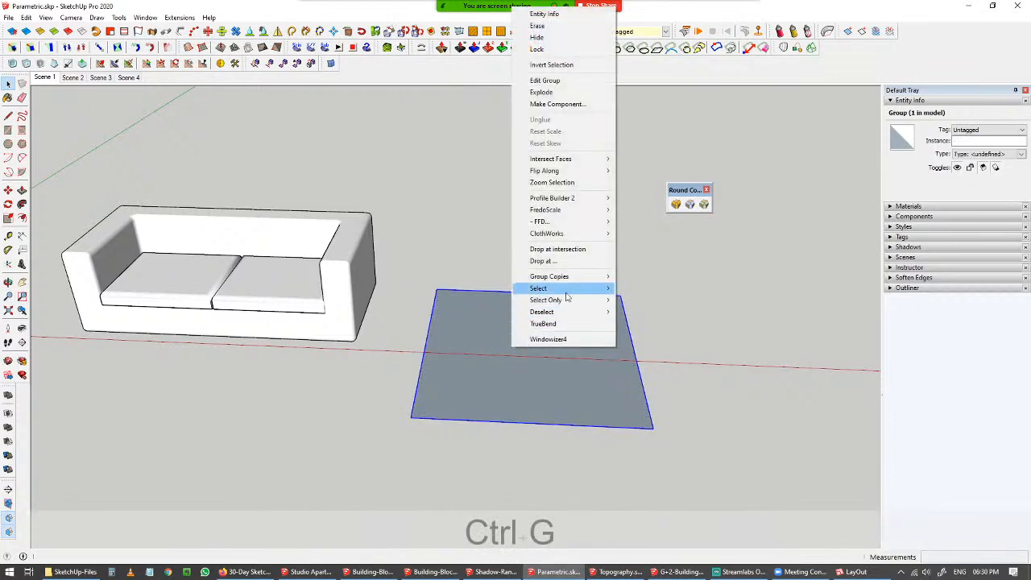
mouse_move(584, 238)
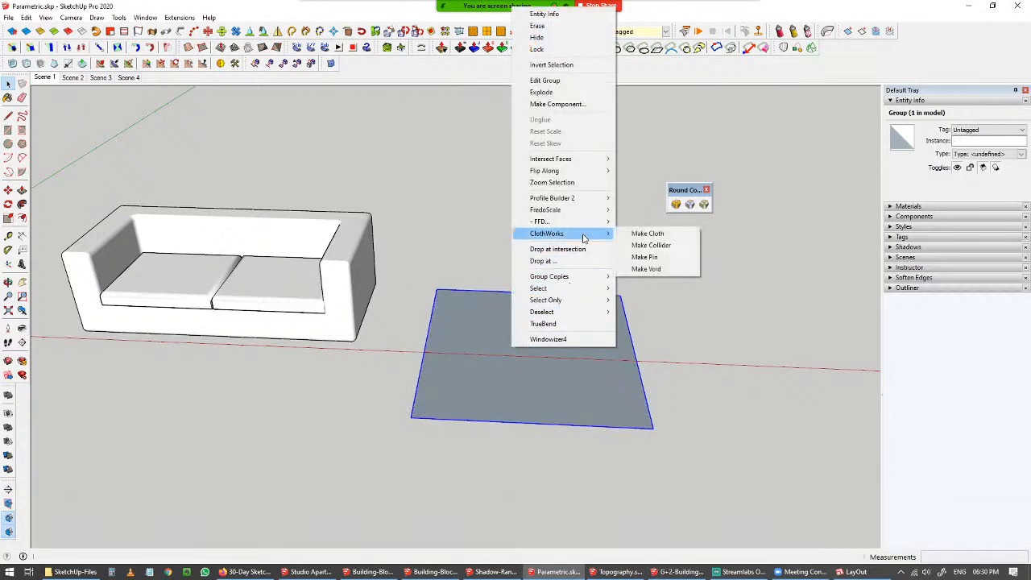
click(675, 235)
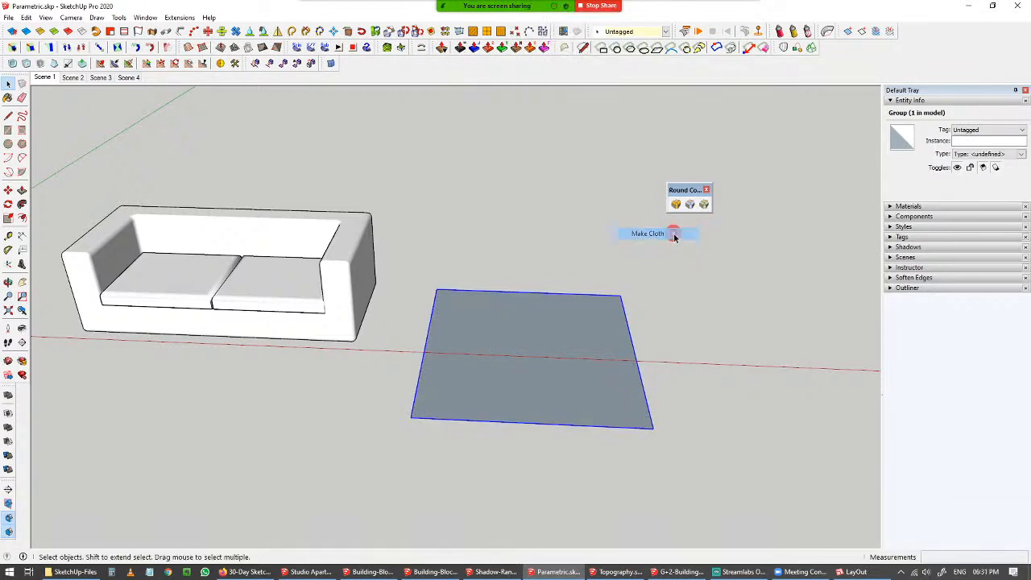
Regenerate the cloth's ClothWorks grid with 40 mm padding.
right_click(505, 370)
mouse_move(565, 307)
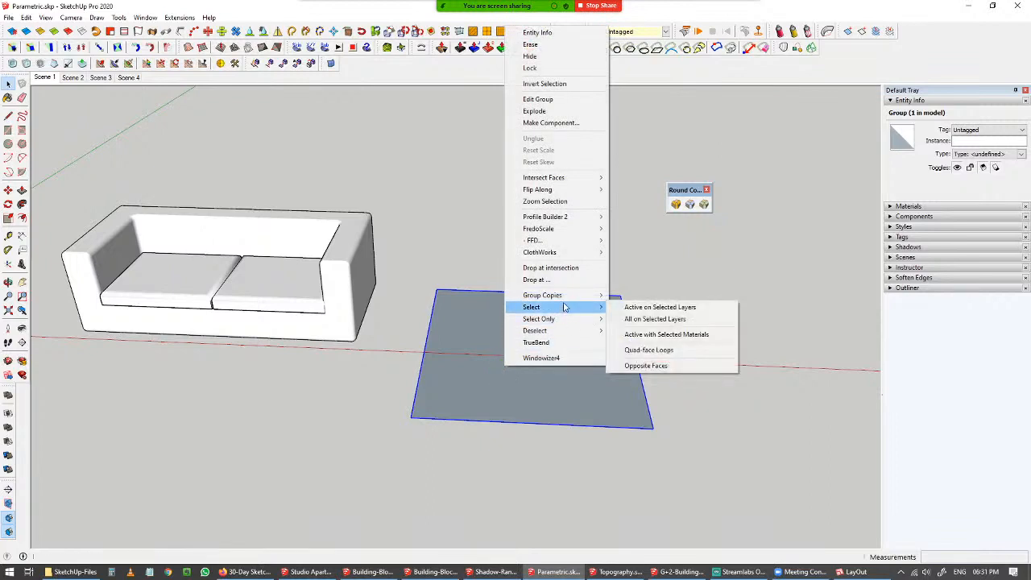
click(564, 252)
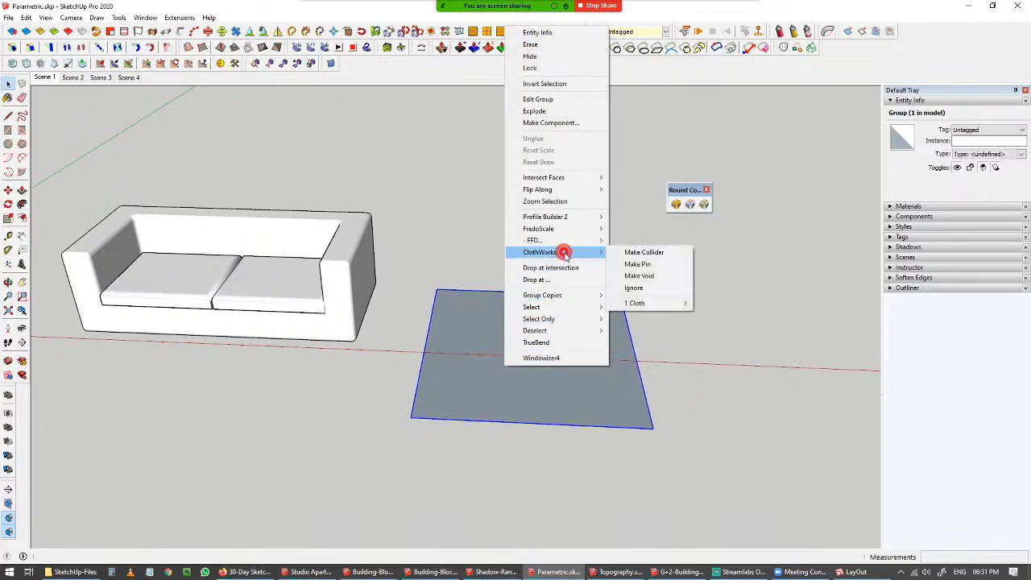
click(637, 303)
click(763, 306)
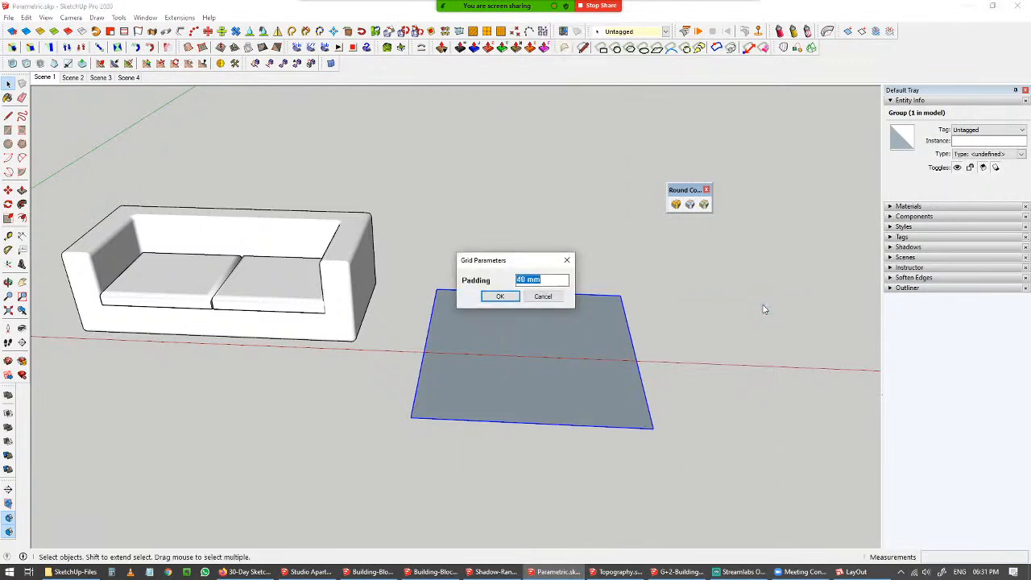
click(500, 298)
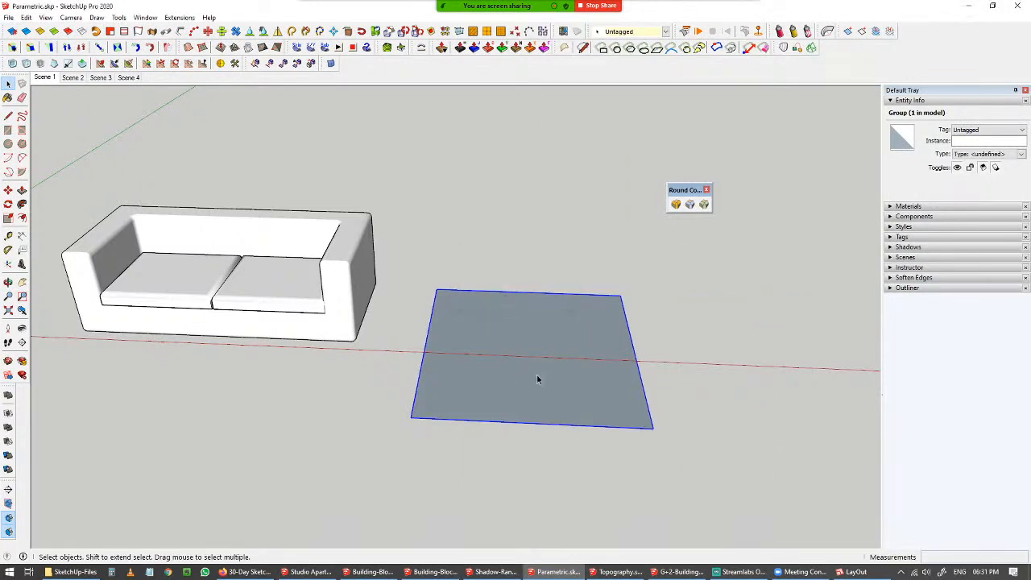
Move the cloth straight up about 805 mm so it hangs above the sofa.
key(space)
key(m)
click(691, 433)
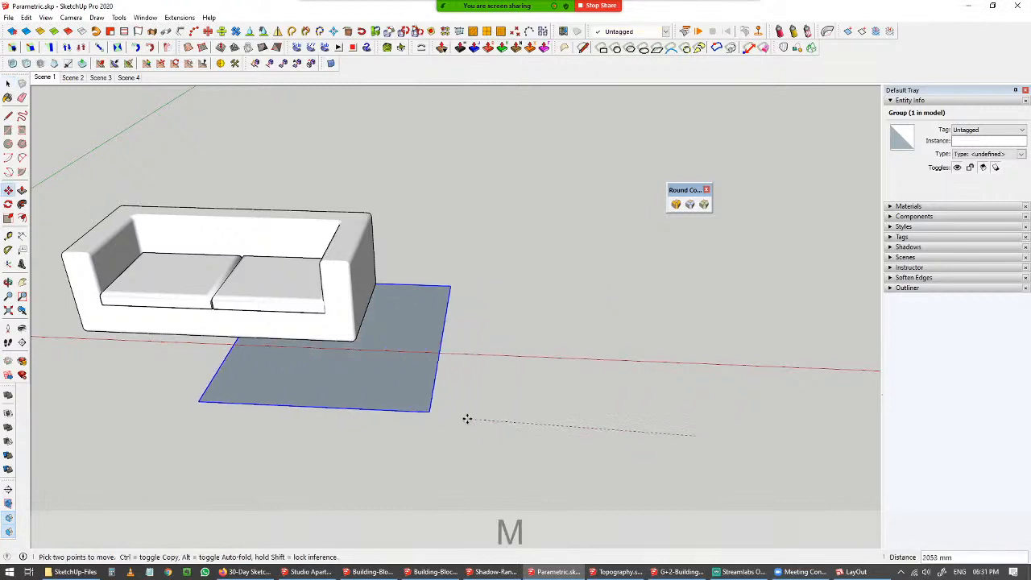
middle_drag(473, 406, 499, 357)
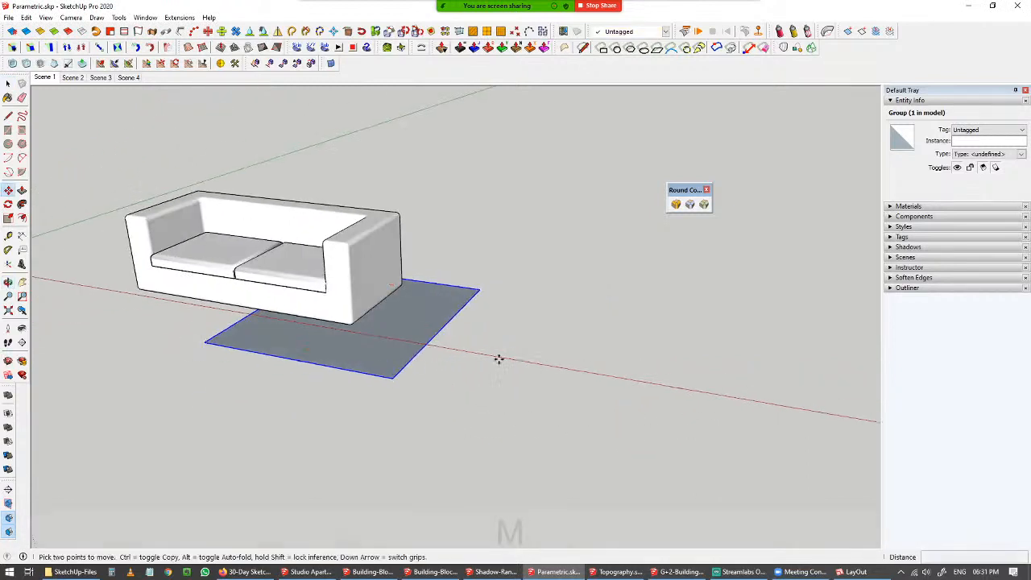
key(Up)
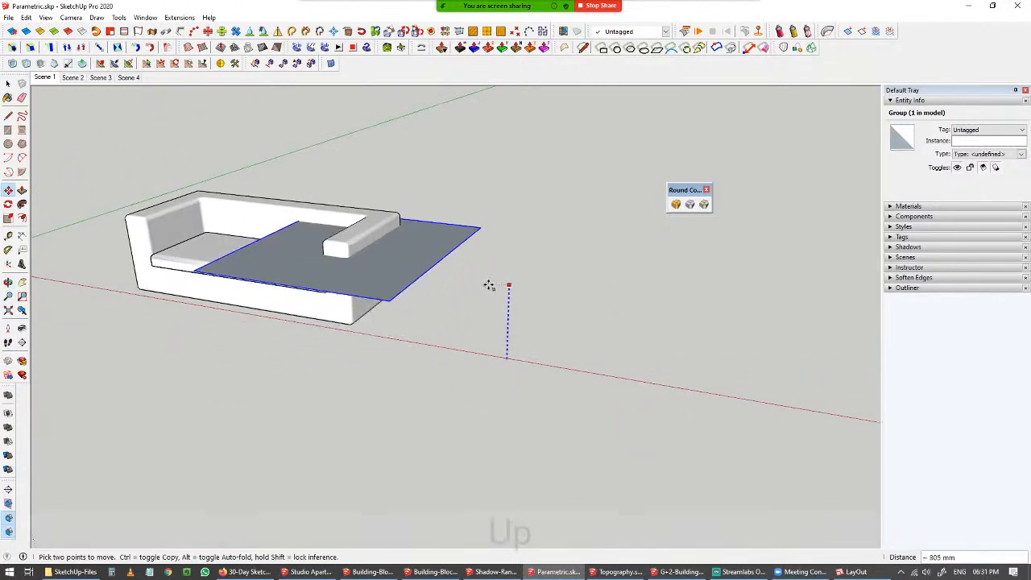
click(483, 249)
Group the whole sofa and make it a ClothWorks collider.
key(space)
middle_drag(483, 249, 500, 242)
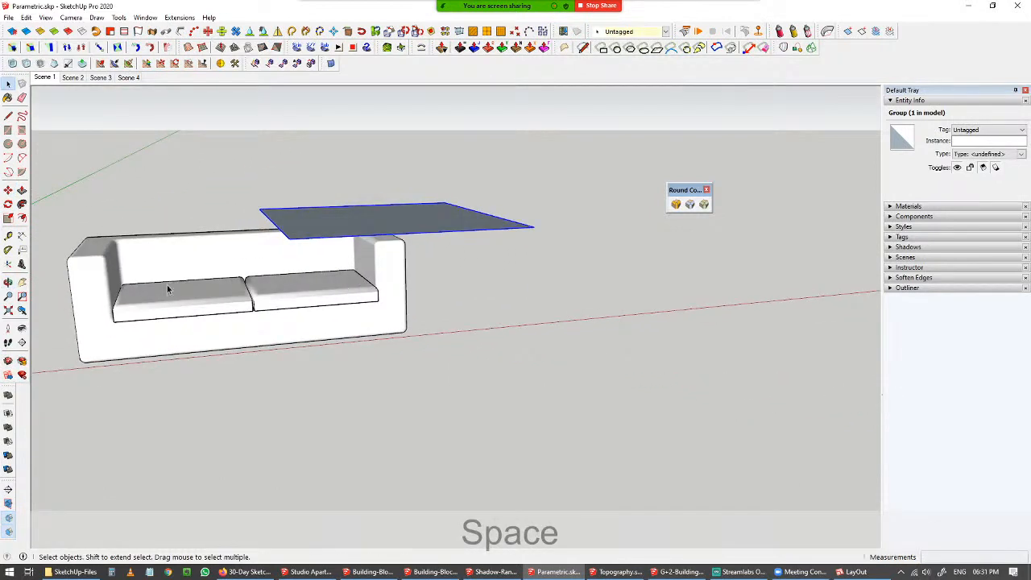
middle_drag(168, 290, 46, 180)
drag(45, 180, 459, 402)
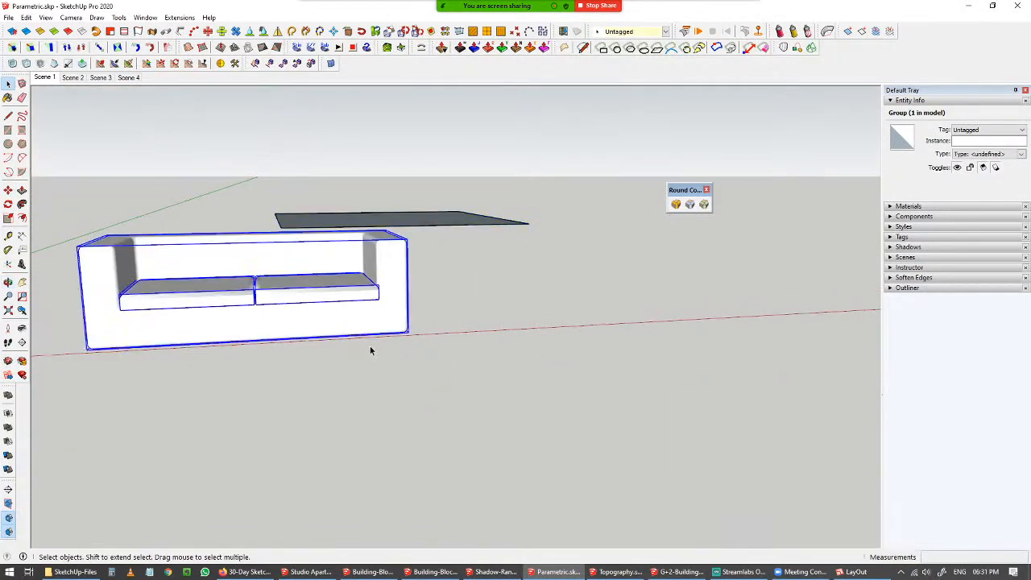
key(ctrl+g)
middle_drag(352, 298, 333, 305)
right_click(334, 304)
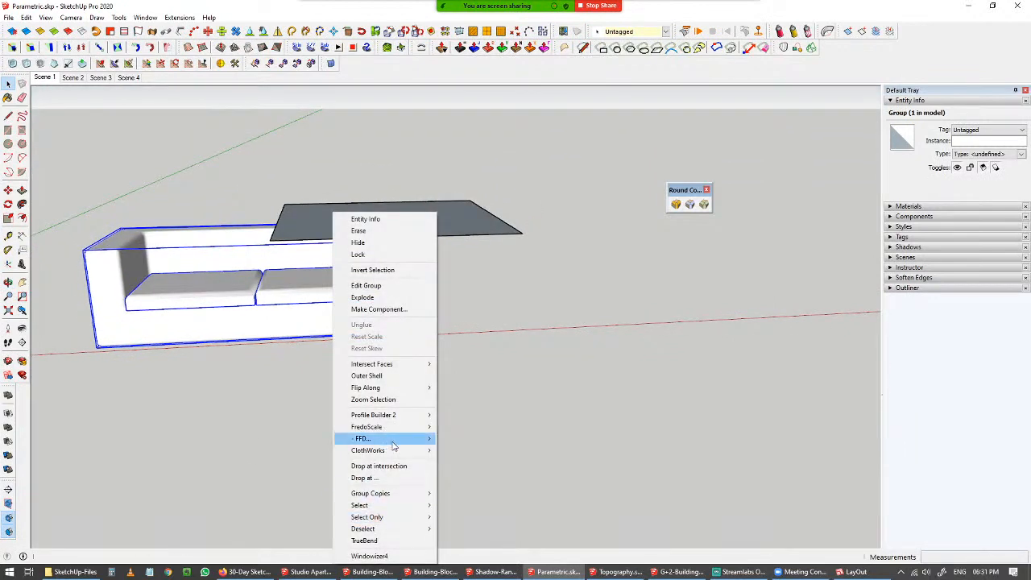
mouse_move(393, 451)
click(505, 463)
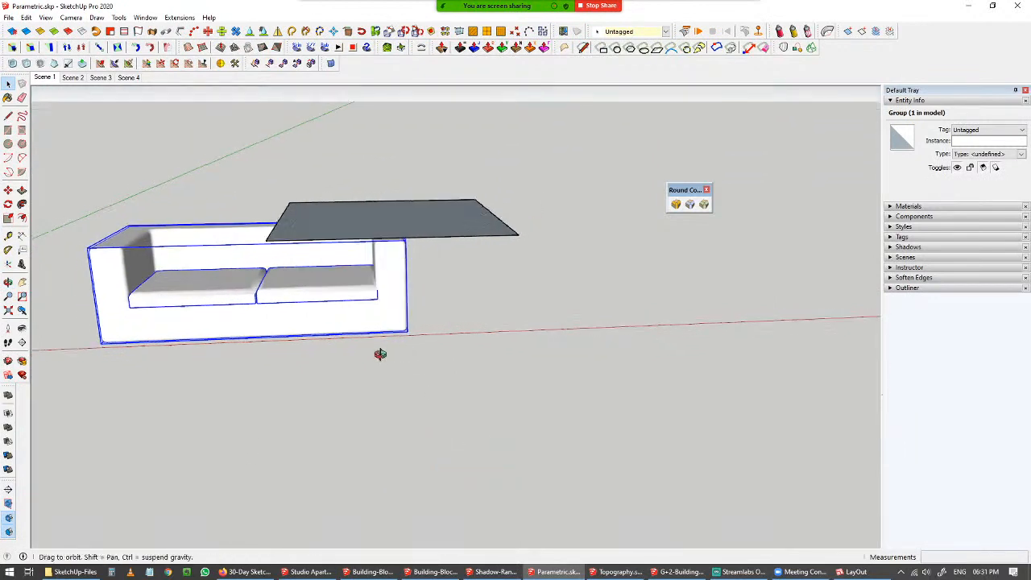
Open the ClothWorks panel, select the cloth and apply the Cotton preset.
middle_drag(380, 353, 429, 195)
click(414, 228)
click(325, 278)
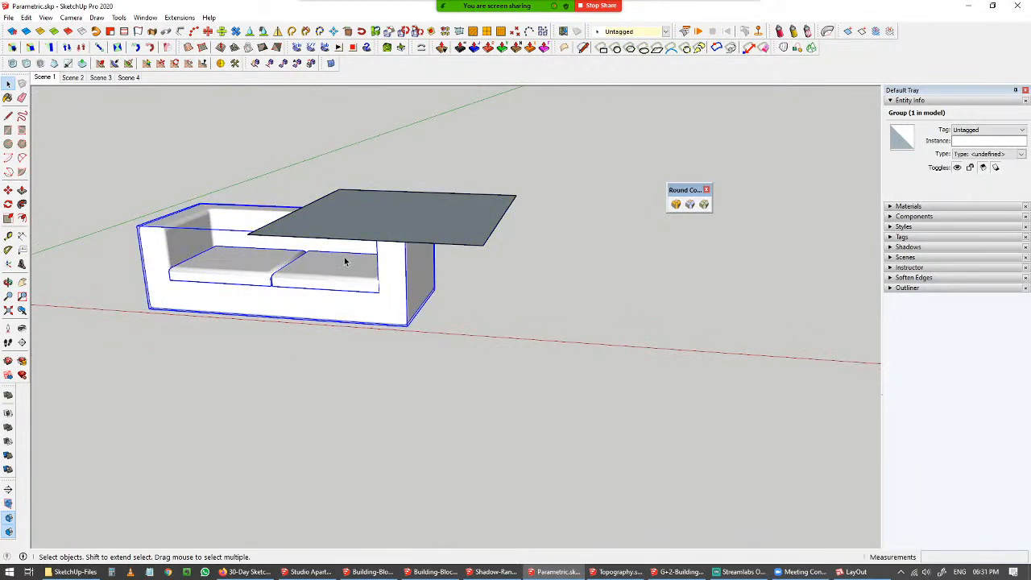
shift+middle_drag(345, 263, 442, 314)
scroll(518, 297, up, 3)
middle_drag(518, 297, 643, 129)
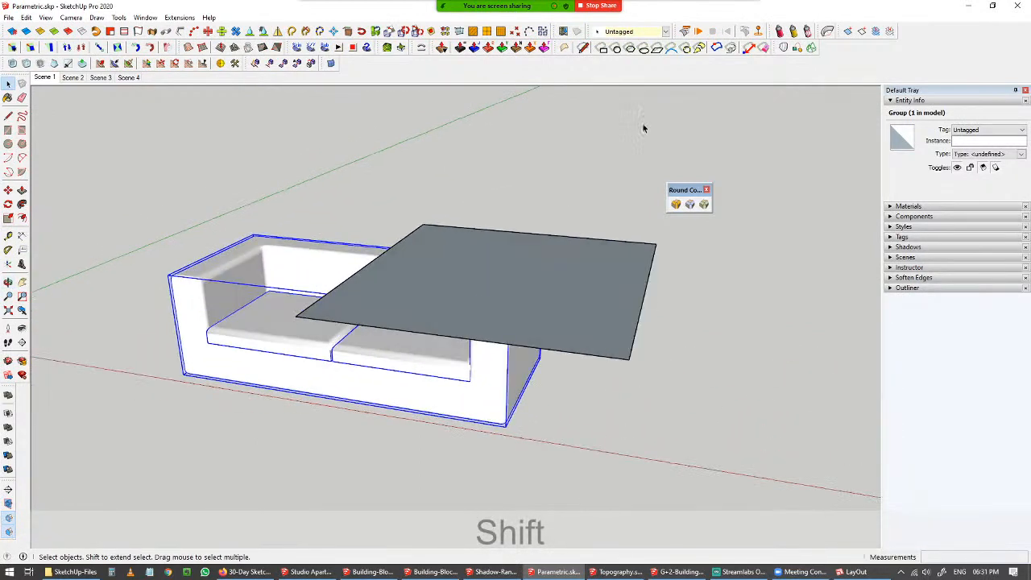
click(685, 31)
click(71, 133)
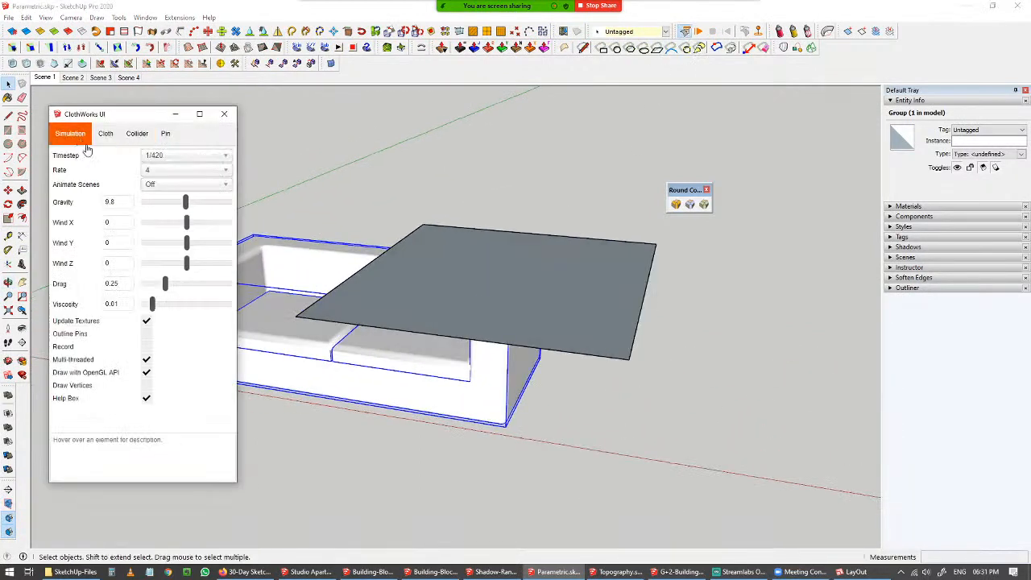
click(439, 280)
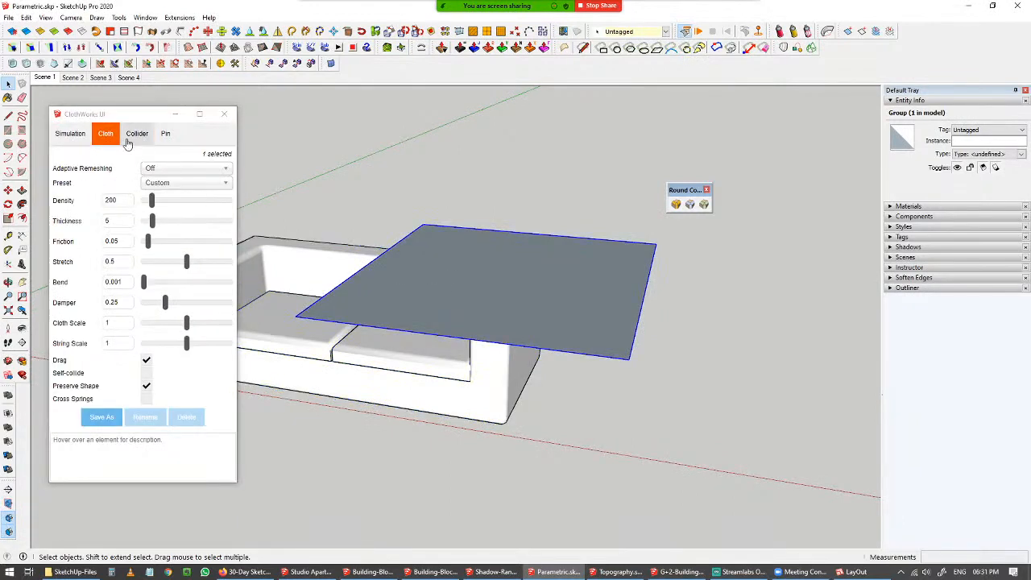
click(184, 170)
click(186, 183)
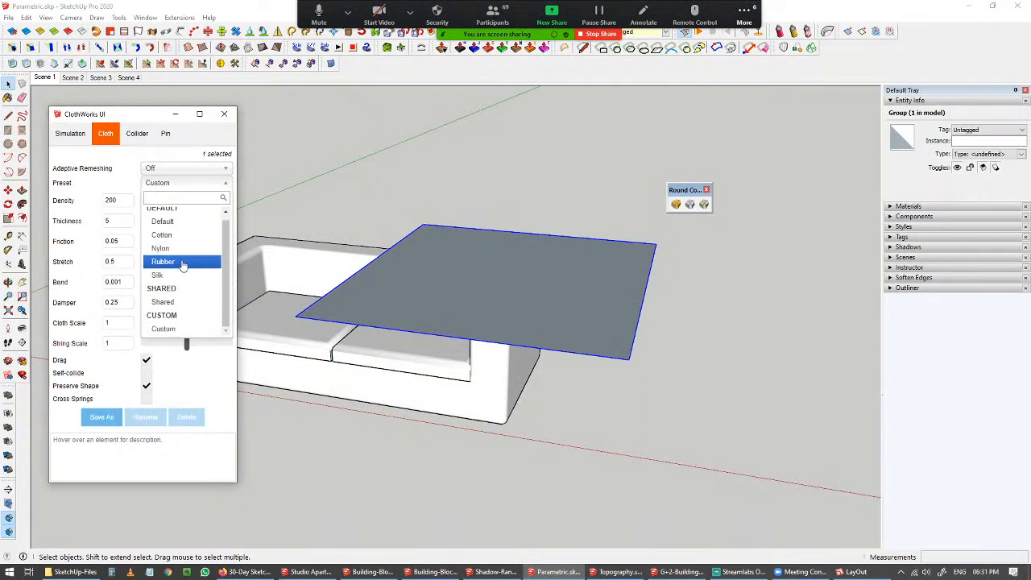
click(187, 234)
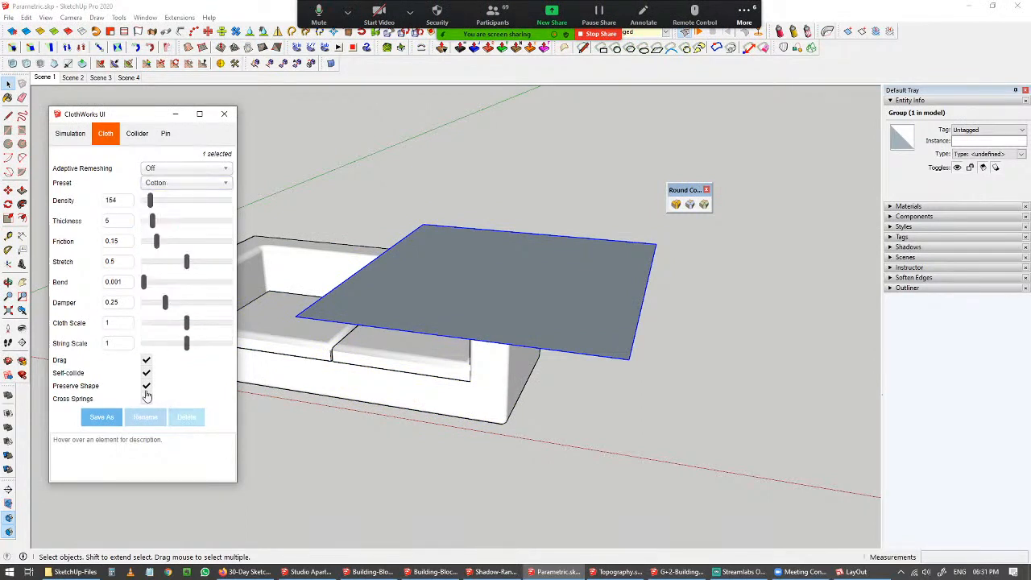
Run the ClothWorks simulation to drape the cloth over the sofa.
click(701, 34)
click(175, 116)
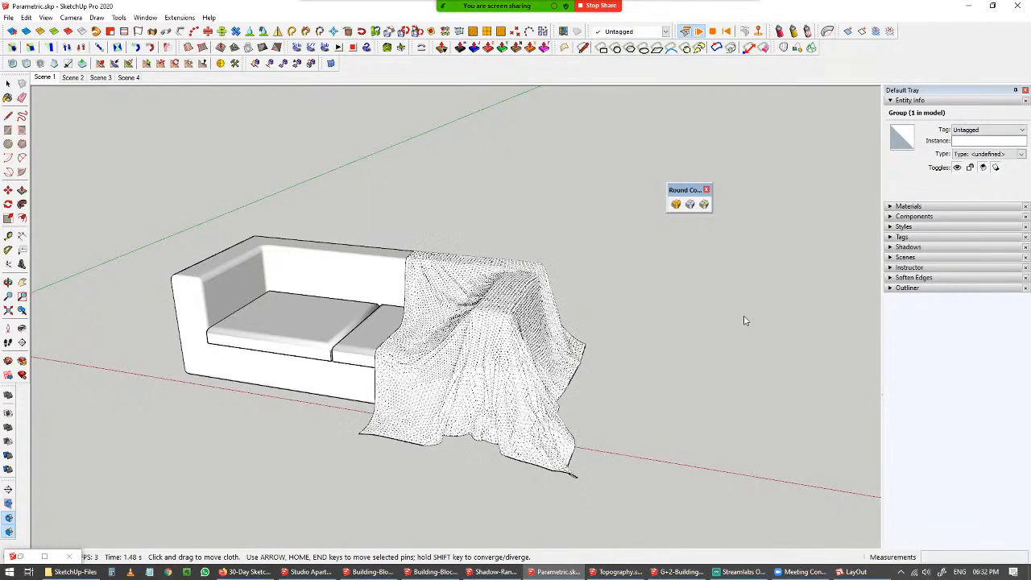
key(space)
click(613, 262)
middle_drag(538, 327, 156, 309)
scroll(470, 306, up, 5)
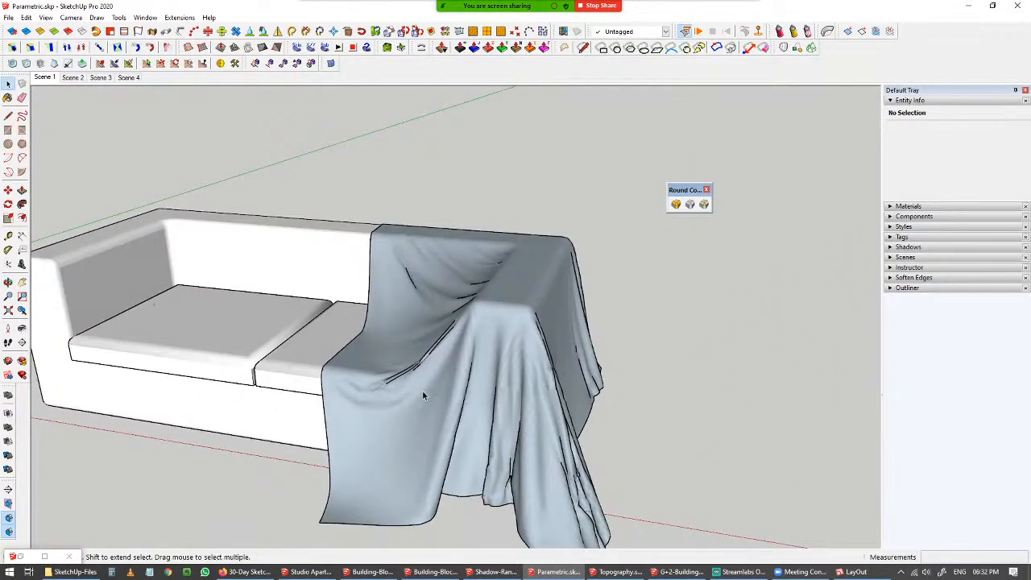
middle_drag(422, 390, 441, 380)
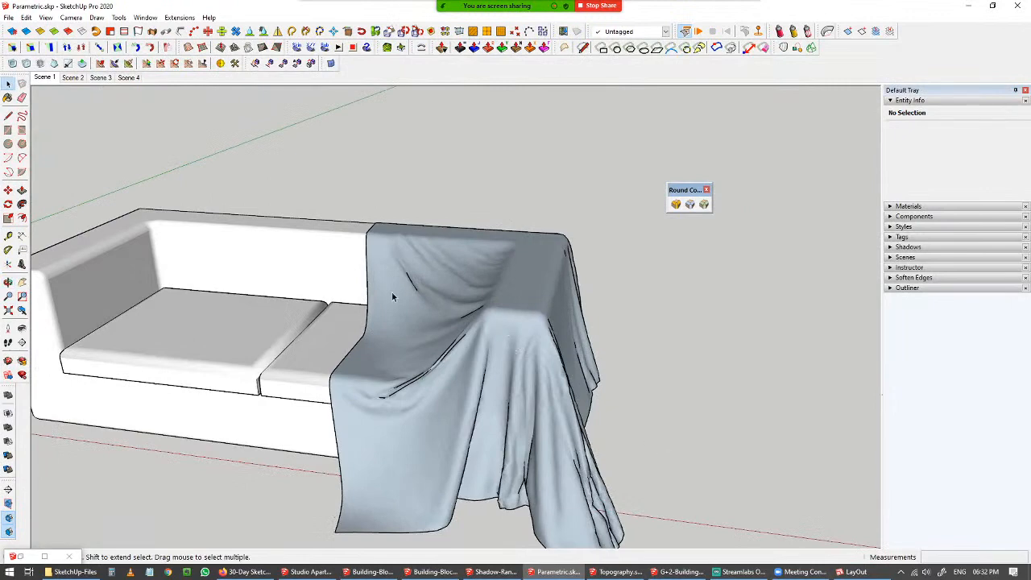
On Scene 2, open a brick component of the wall and rotate its geometry about 48 degrees.
click(74, 79)
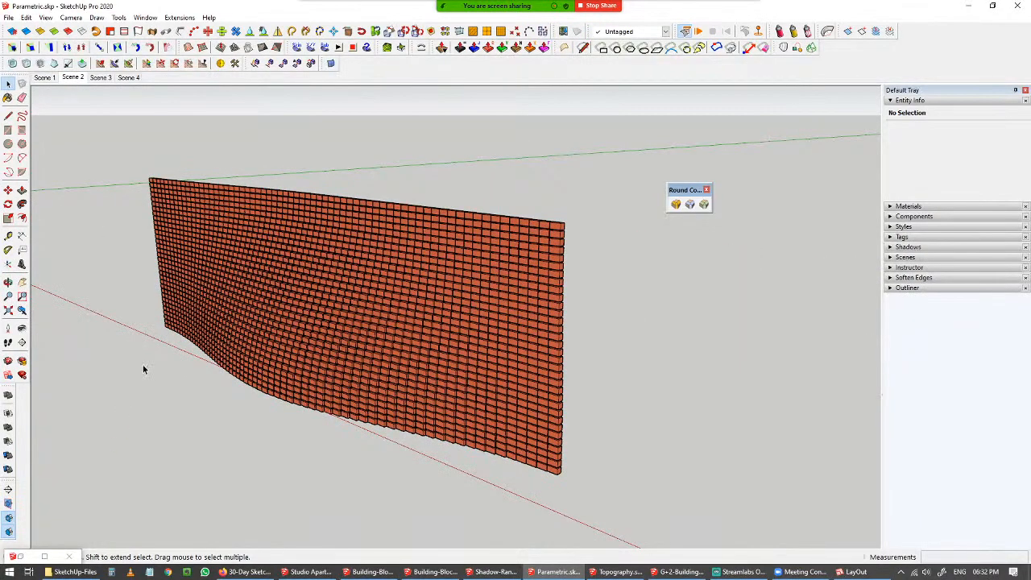
middle_drag(148, 352, 297, 287)
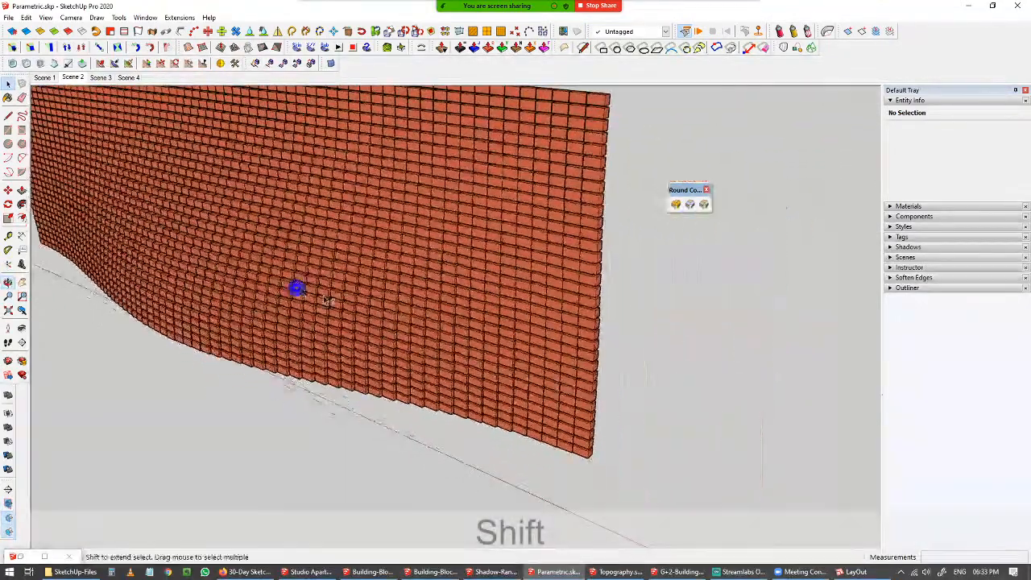
scroll(580, 453, up, 4)
double_click(571, 451)
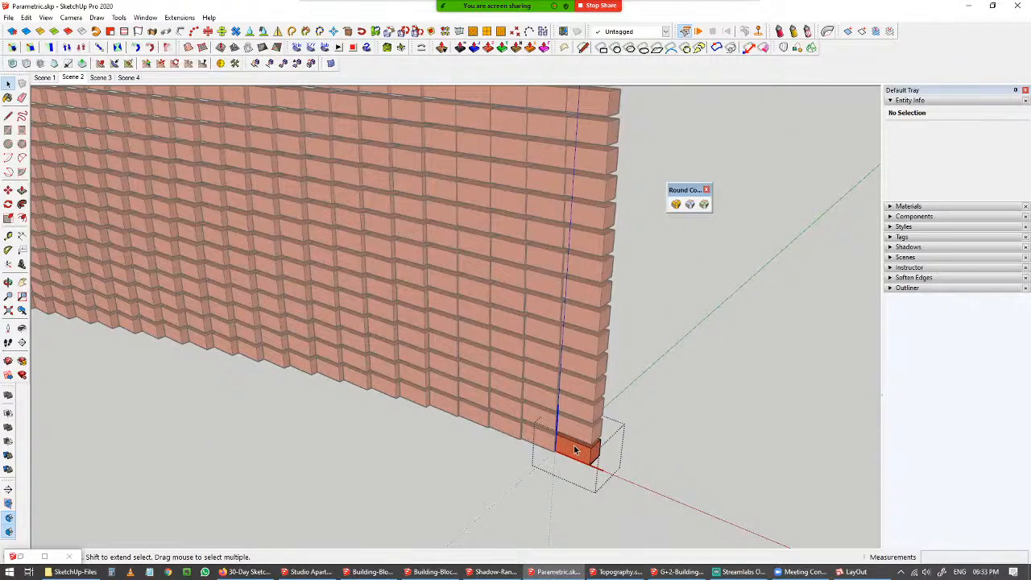
scroll(575, 449, up, 3)
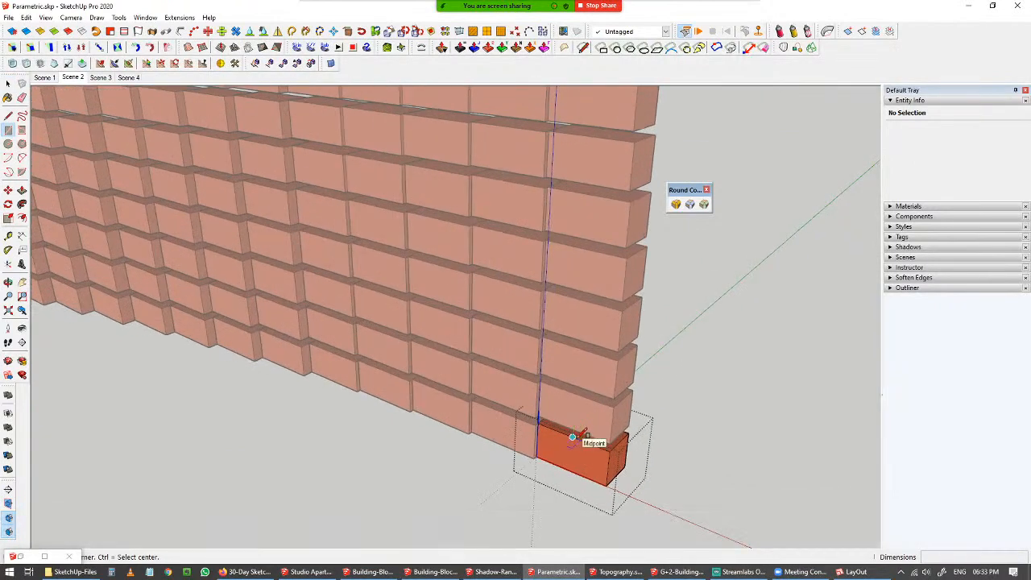
triple_click(578, 441)
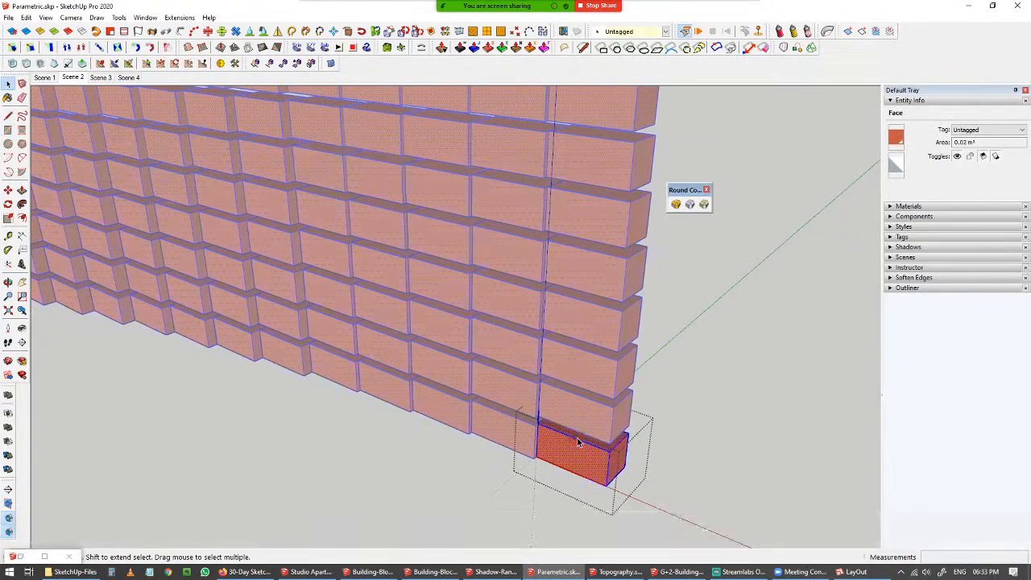
key(q)
click(573, 438)
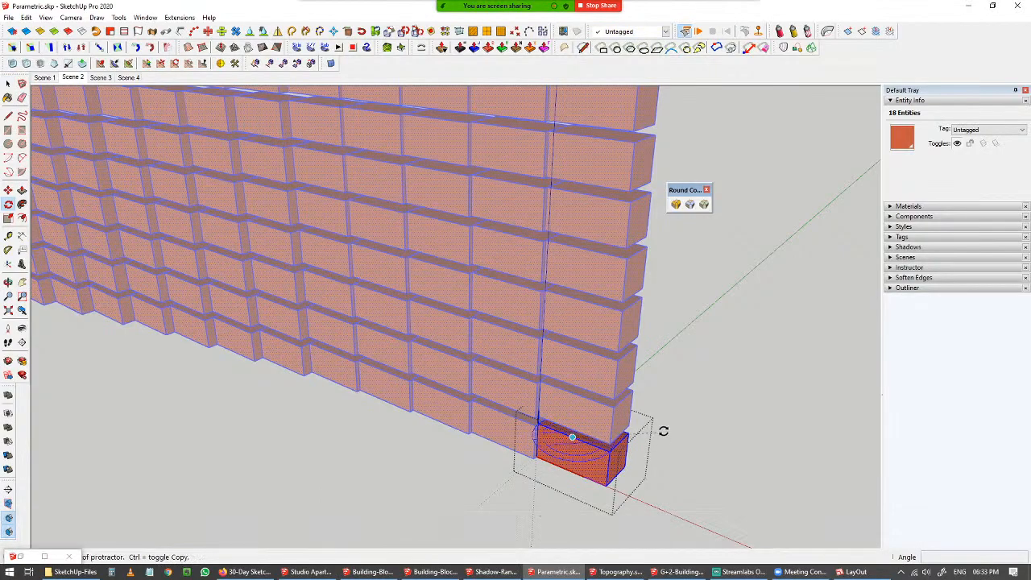
click(665, 428)
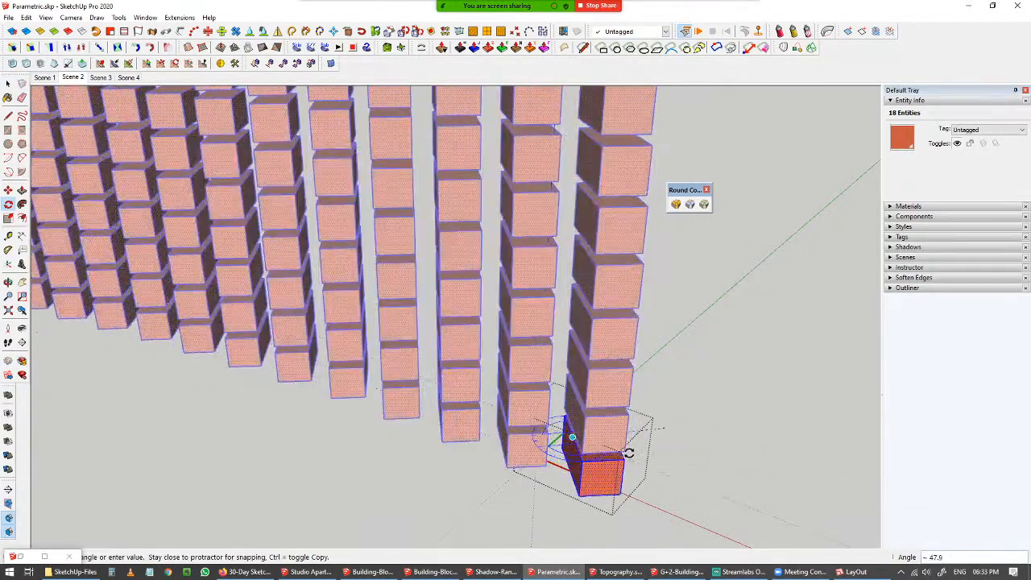
click(633, 451)
key(space)
click(680, 421)
Open a triangular panel component of the glass lattice wall for editing.
scroll(636, 415, down, 3)
scroll(547, 419, down, 3)
shift+middle_drag(541, 419, 556, 395)
scroll(602, 490, down, 3)
shift+middle_drag(556, 395, 697, 392)
scroll(697, 392, down, 3)
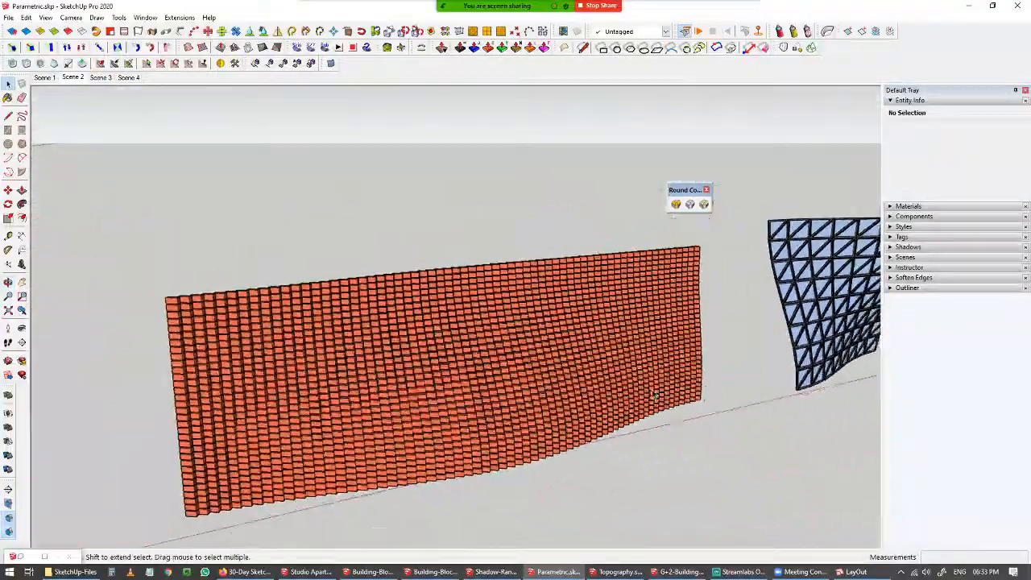
shift+middle_drag(608, 399, 93, 431)
scroll(432, 347, up, 5)
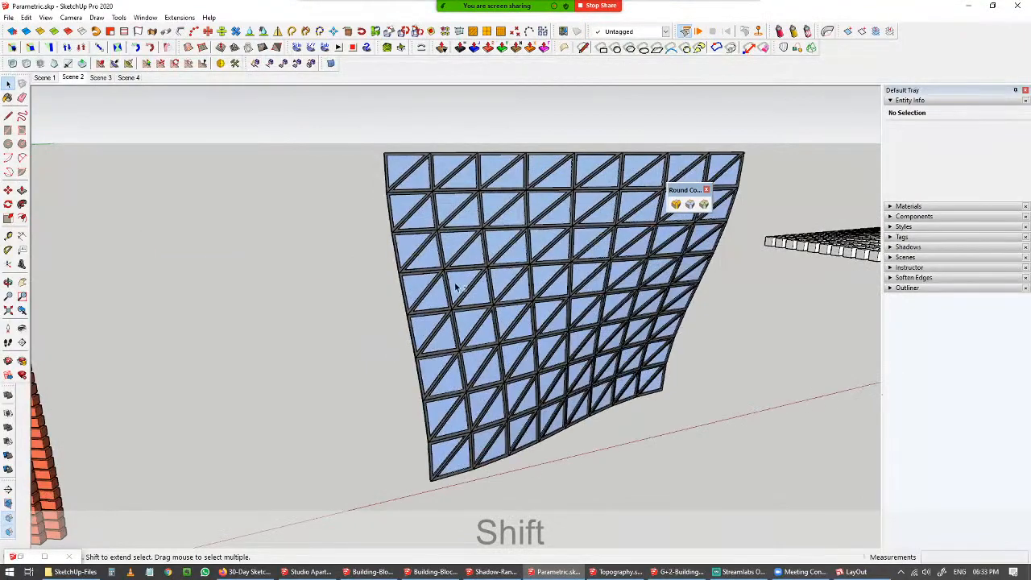
shift+middle_drag(456, 288, 318, 274)
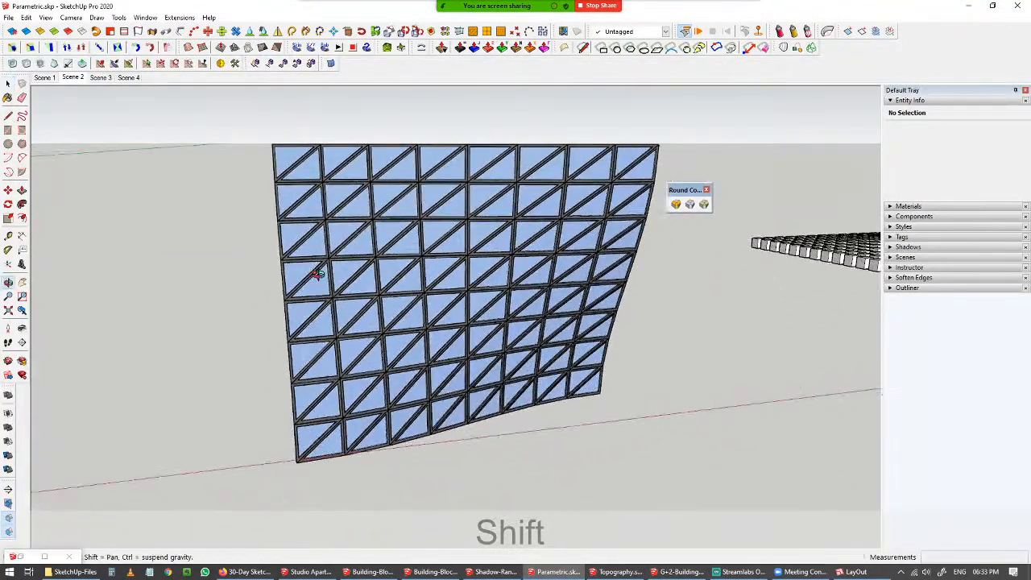
scroll(303, 174, up, 3)
middle_drag(303, 175, 323, 209)
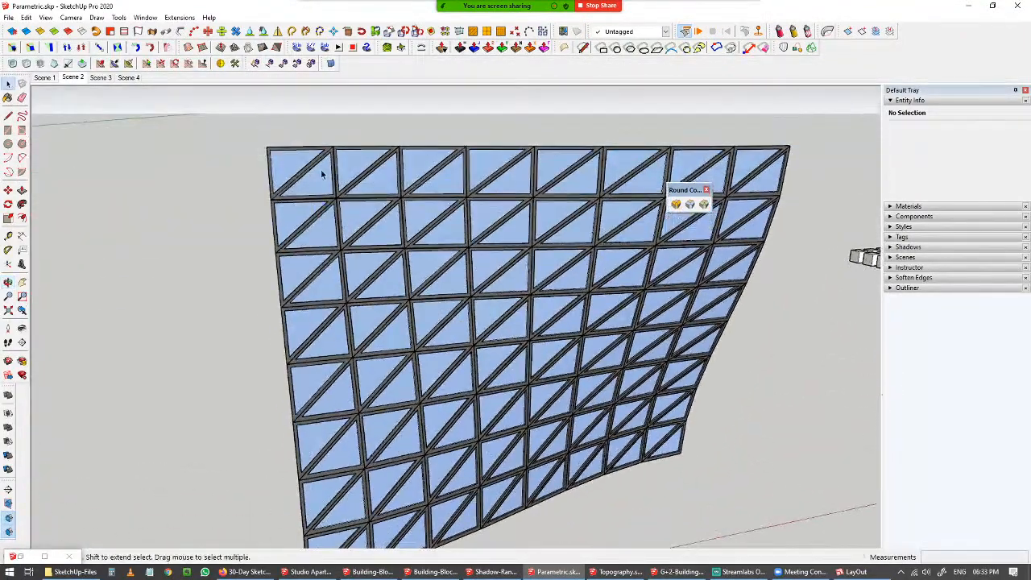
double_click(301, 159)
click(291, 155)
scroll(291, 159, up, 3)
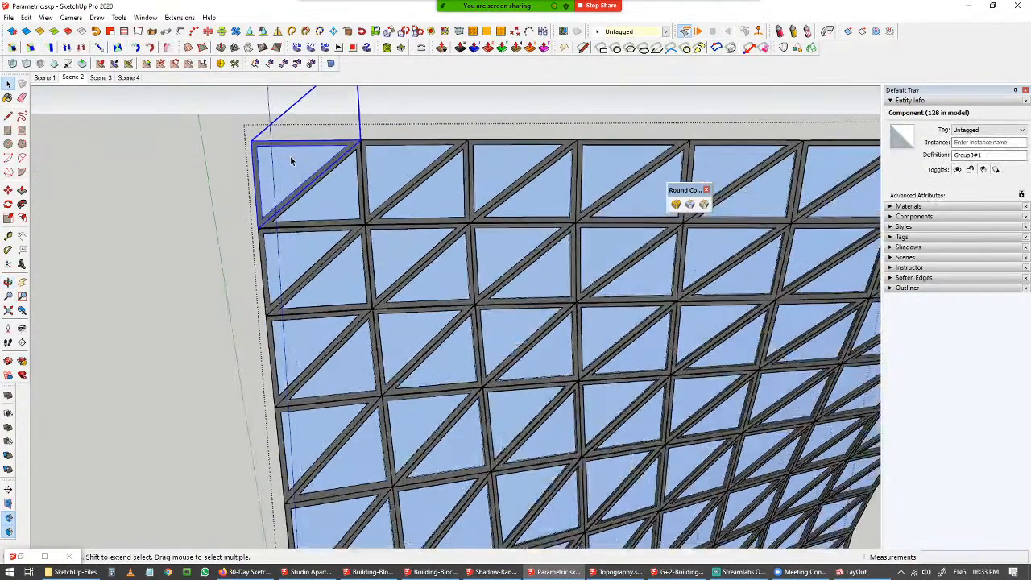
scroll(292, 161, down, 3)
middle_drag(299, 154, 308, 205)
scroll(307, 206, up, 3)
key(space)
double_click(312, 194)
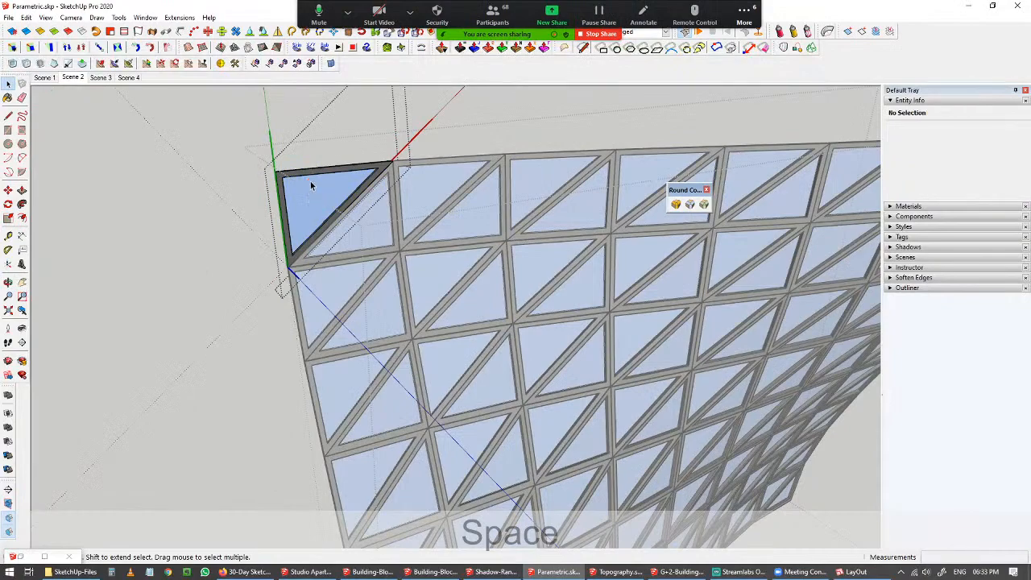
Push the triangular glass panel's face inward about 870 mm with Push/Pull.
key(p)
scroll(357, 172, up, 2)
click(357, 168)
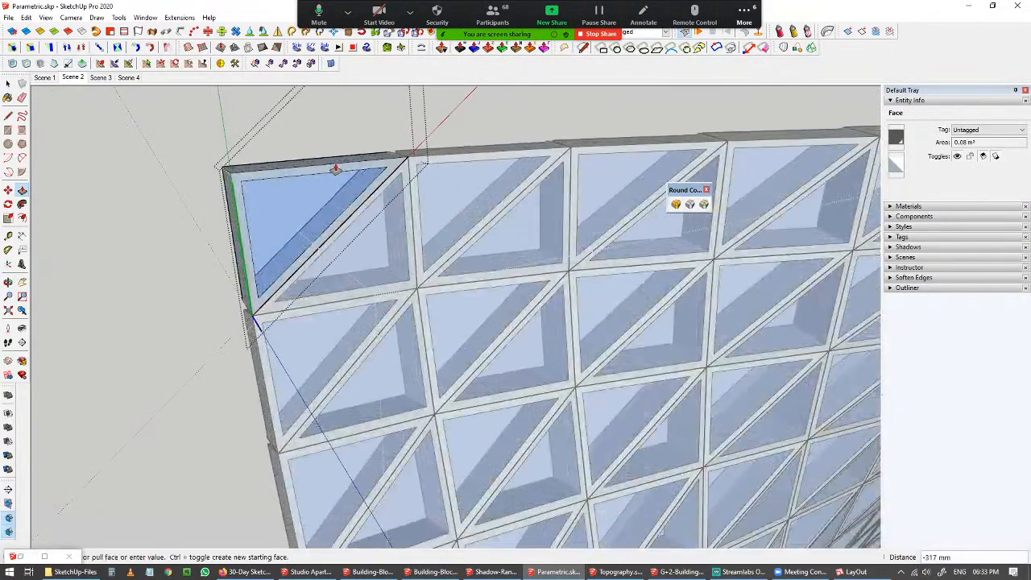
scroll(335, 171, down, 2)
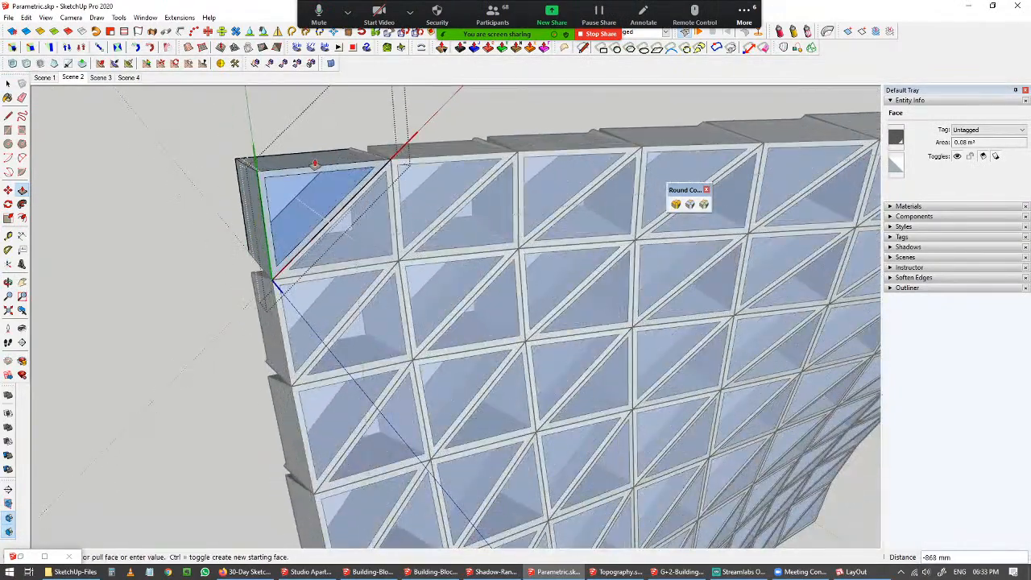
click(316, 166)
Open a block component of the undulating block array for editing.
key(space)
middle_drag(142, 249, 189, 318)
scroll(427, 320, down, 3)
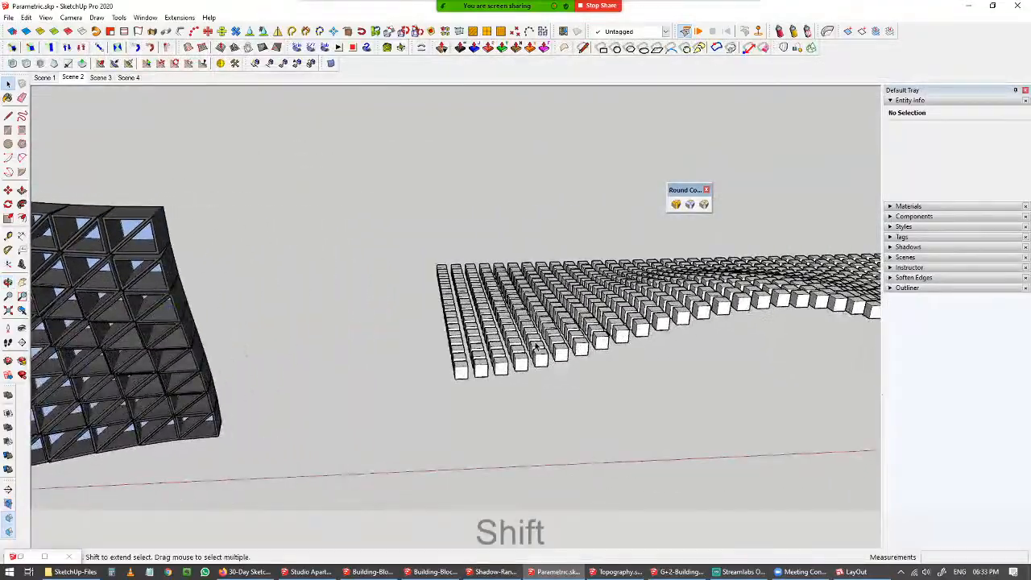
mouse_move(535, 347)
middle_down()
mouse_move(414, 258)
mouse_move(375, 299)
mouse_move(476, 273)
mouse_move(465, 233)
middle_up()
scroll(465, 233, up, 3)
shift+middle_drag(393, 234, 348, 209)
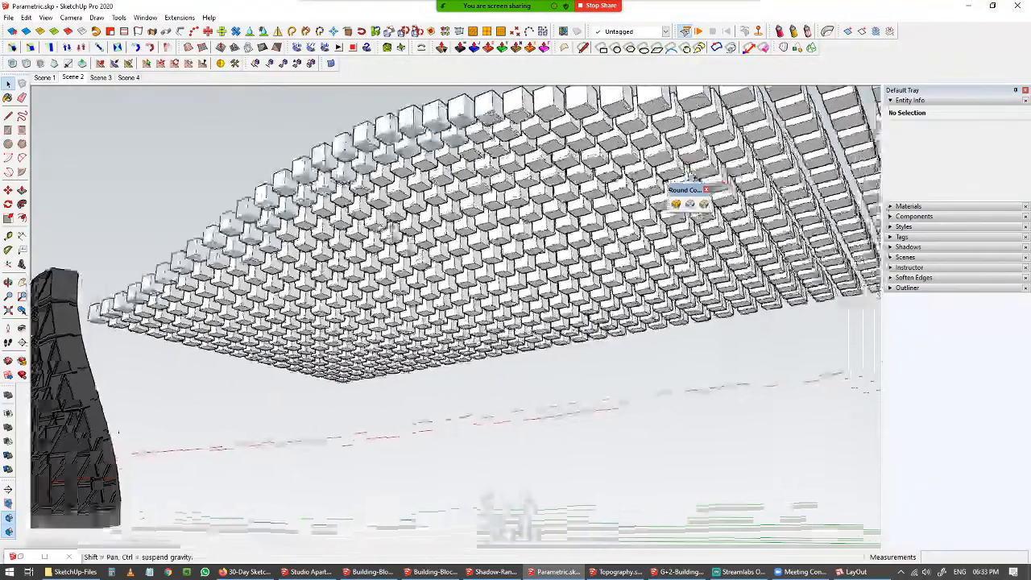
shift+middle_drag(345, 148, 310, 218)
scroll(423, 191, up, 3)
double_click(423, 191)
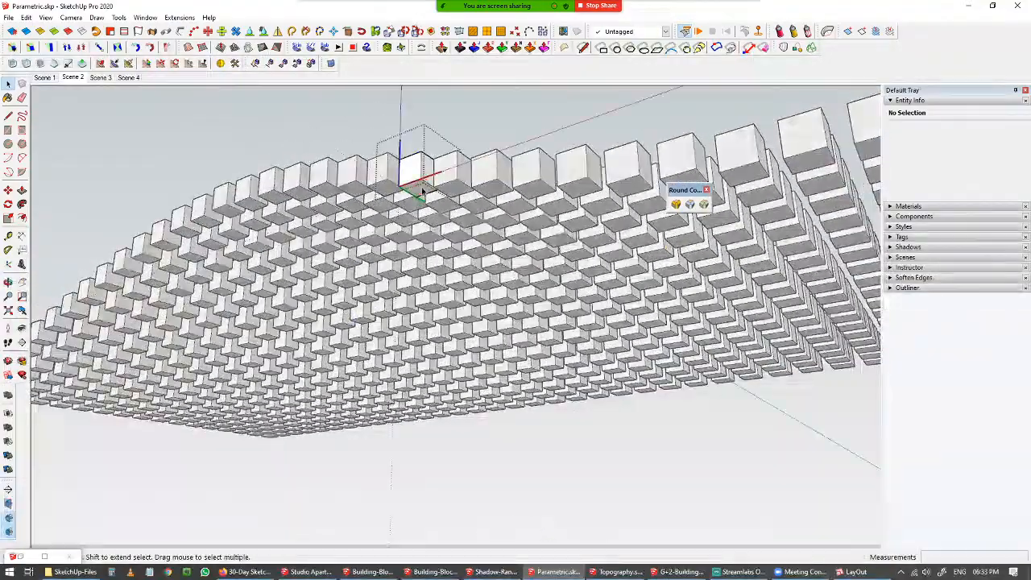
Pull the block's top face up about 390 mm with Push/Pull and close the component.
key(p)
click(420, 187)
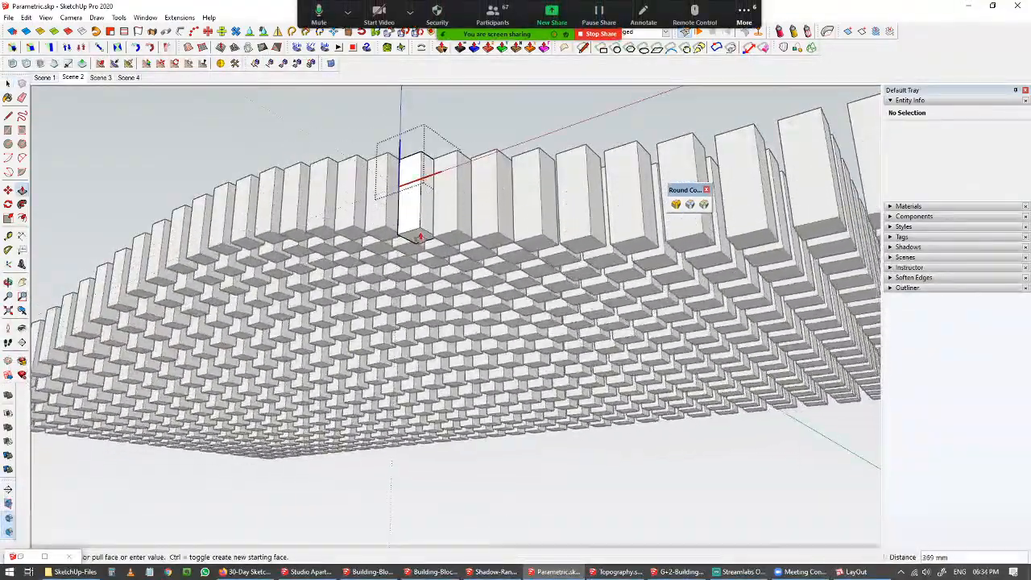
click(420, 215)
key(space)
click(291, 118)
Orbit around the scene to review the extended block array next to the glass lattice wall.
middle_drag(443, 351, 659, 376)
shift+middle_drag(472, 425, 400, 391)
mouse_move(505, 384)
middle_down()
mouse_move(544, 427)
mouse_move(495, 417)
mouse_move(453, 352)
mouse_move(512, 387)
middle_up()
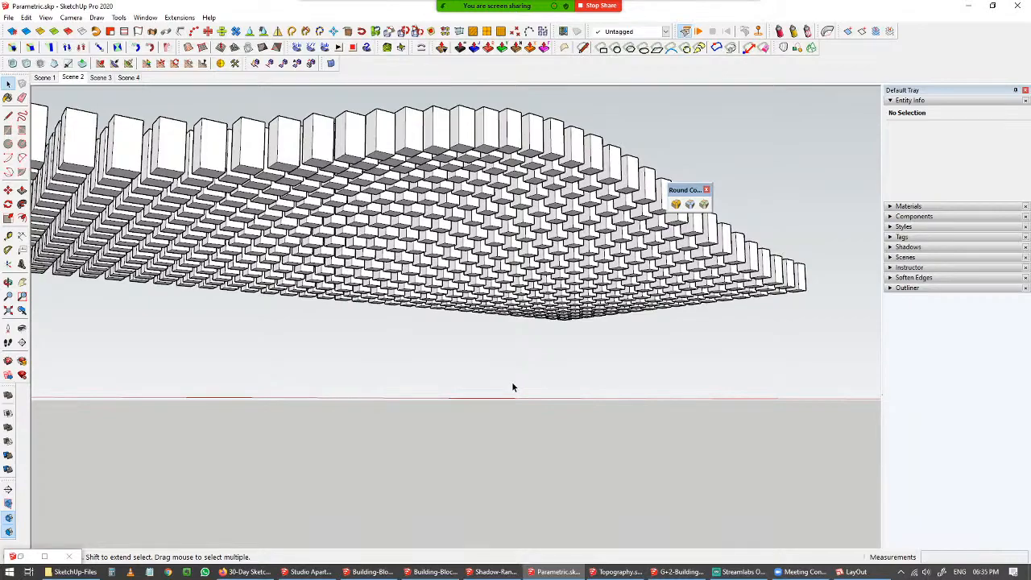
middle_drag(512, 388, 396, 344)
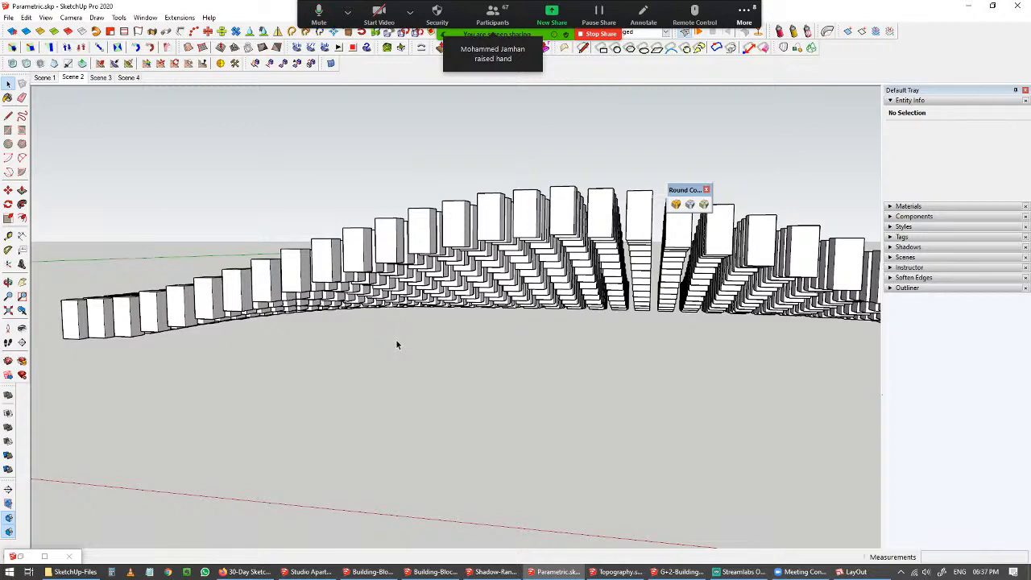
middle_drag(397, 345, 415, 323)
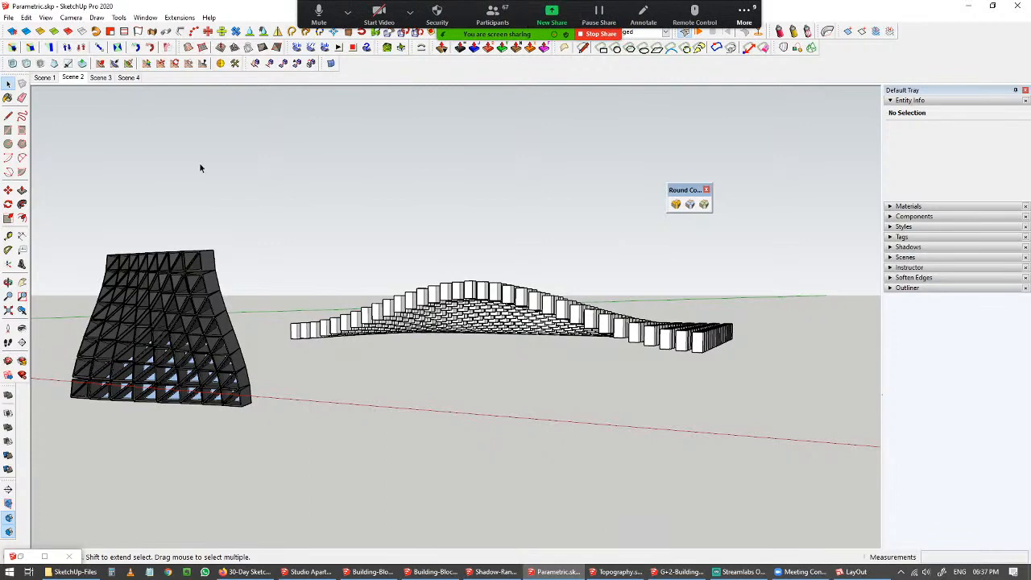
Switch to the Zoom meeting and open the group chat to read the participants' messages.
click(744, 12)
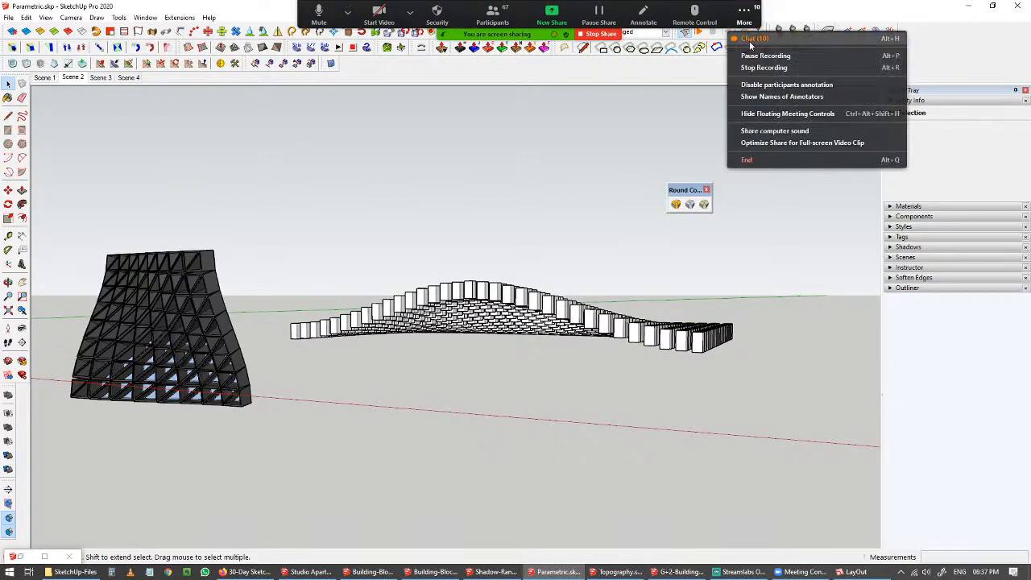
click(761, 38)
drag(516, 186, 773, 158)
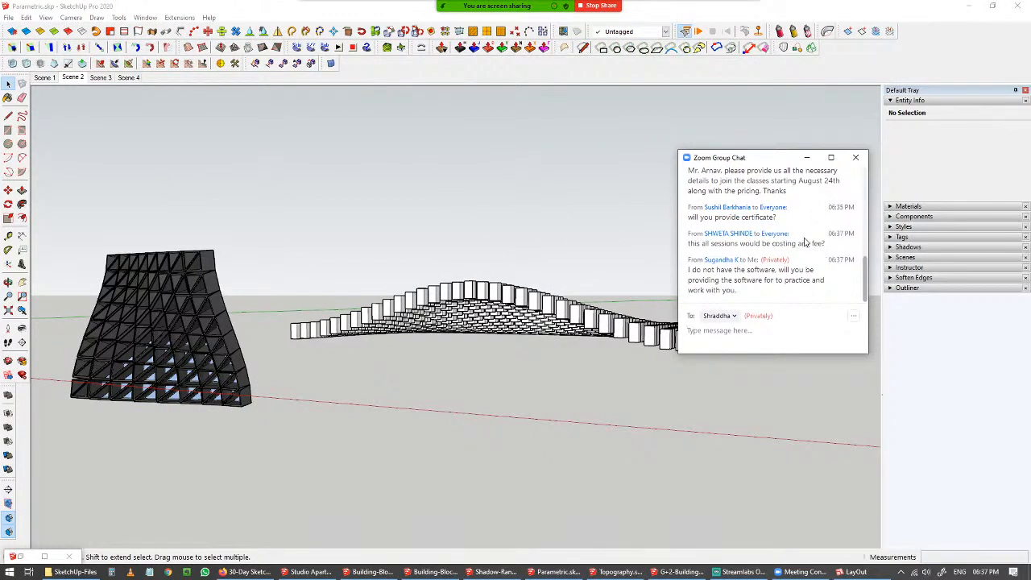
scroll(826, 244, up, 1)
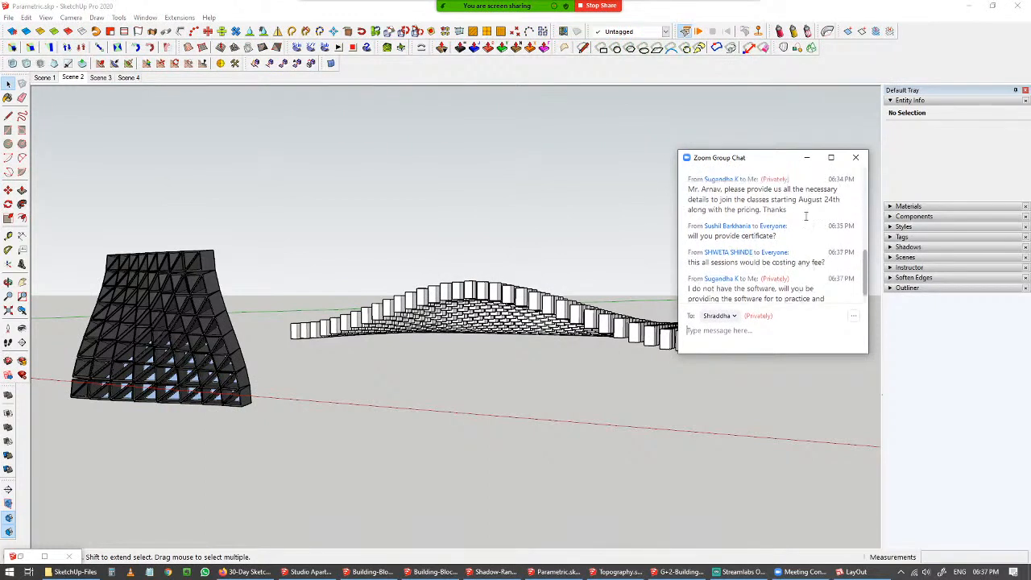
drag(780, 165, 820, 145)
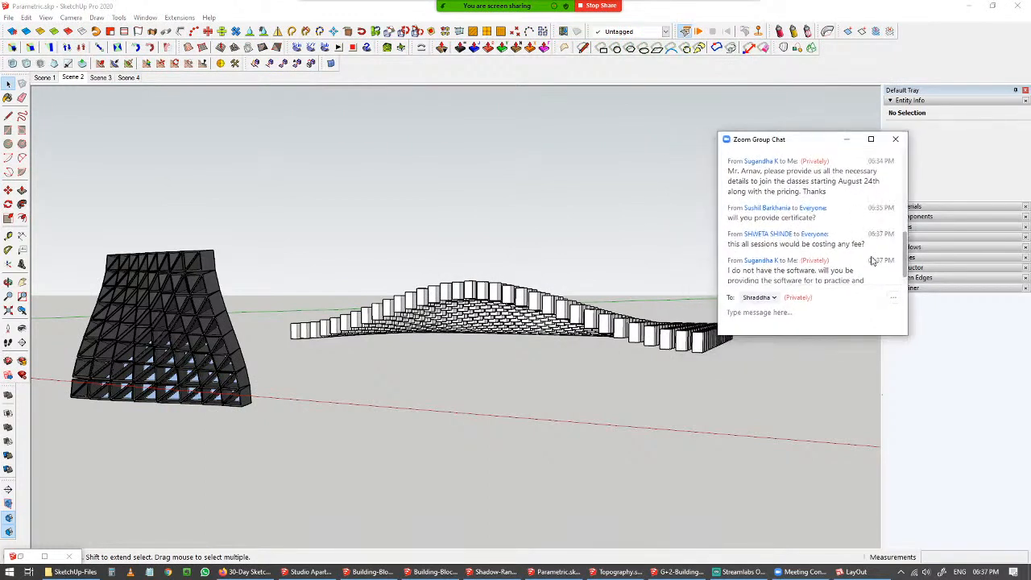
drag(822, 141, 850, 130)
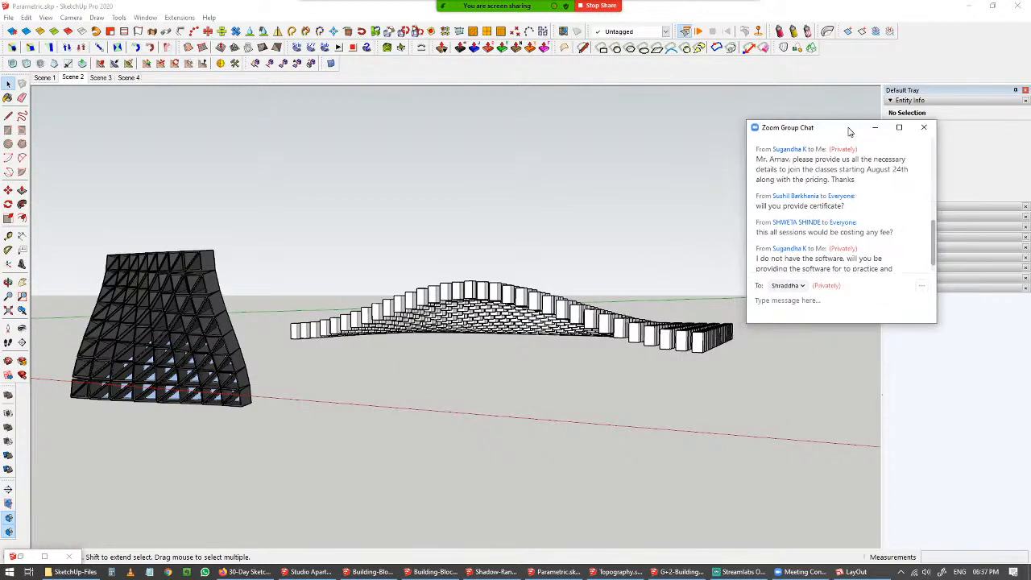
scroll(892, 232, up, 3)
scroll(892, 232, up, 5)
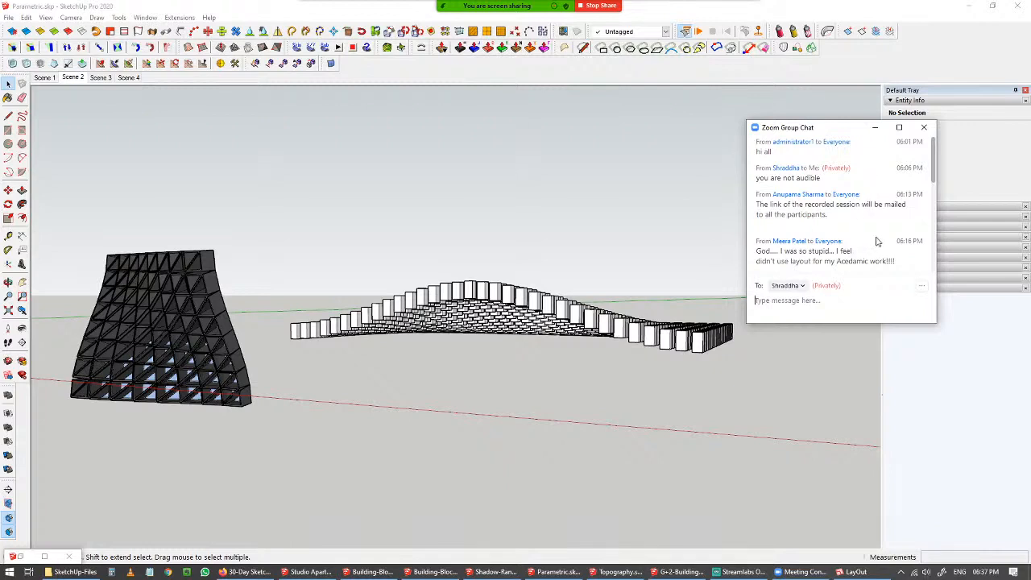
scroll(877, 240, down, 3)
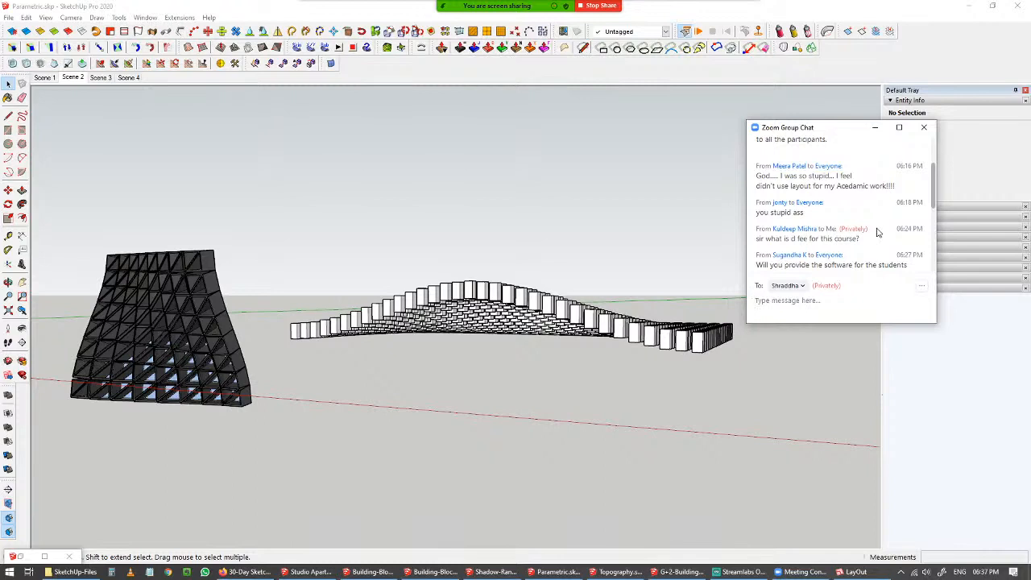
scroll(878, 233, down, 1)
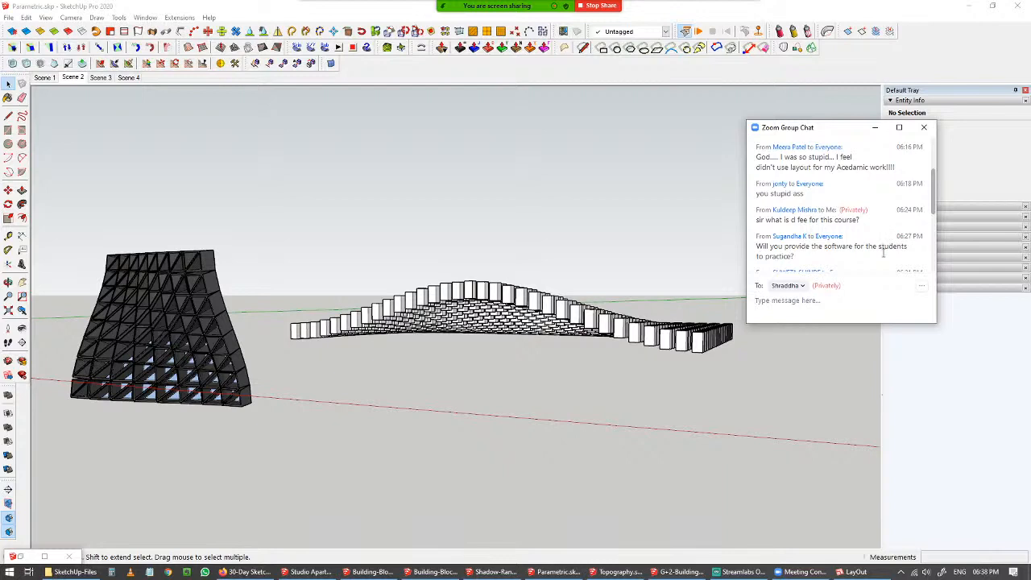
scroll(881, 241, down, 2)
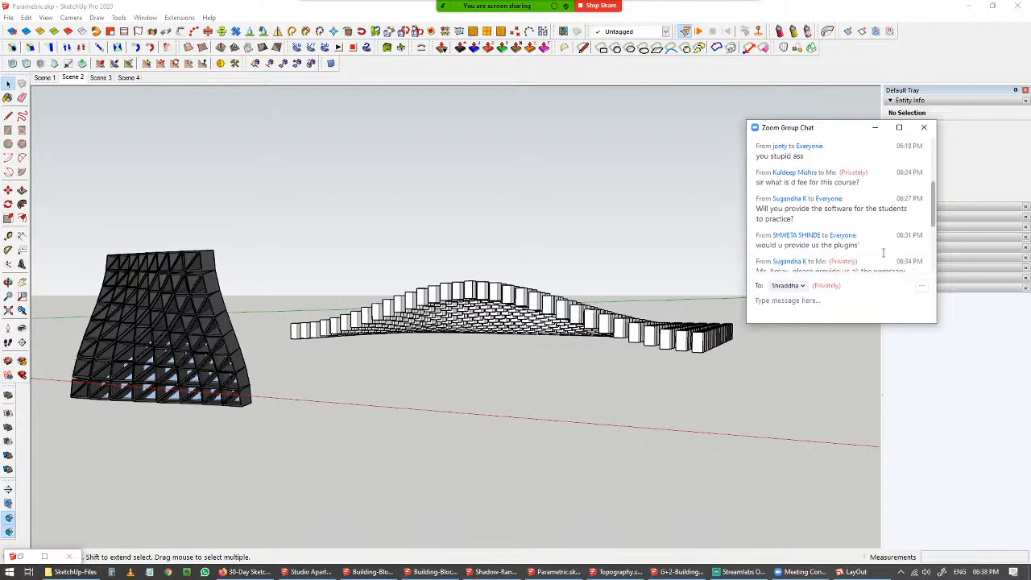
scroll(883, 253, down, 1)
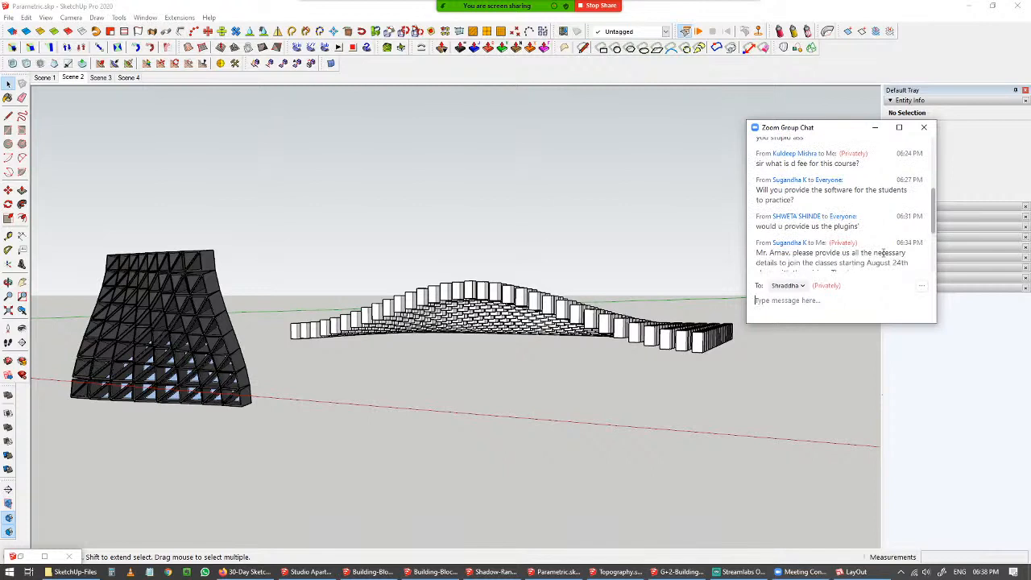
scroll(883, 253, down, 4)
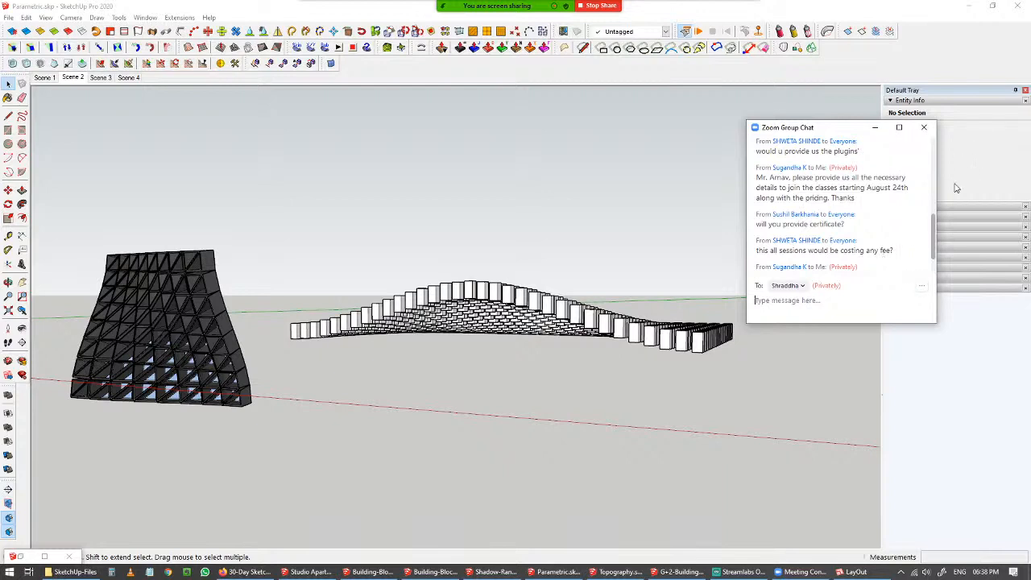
scroll(869, 211, up, 1)
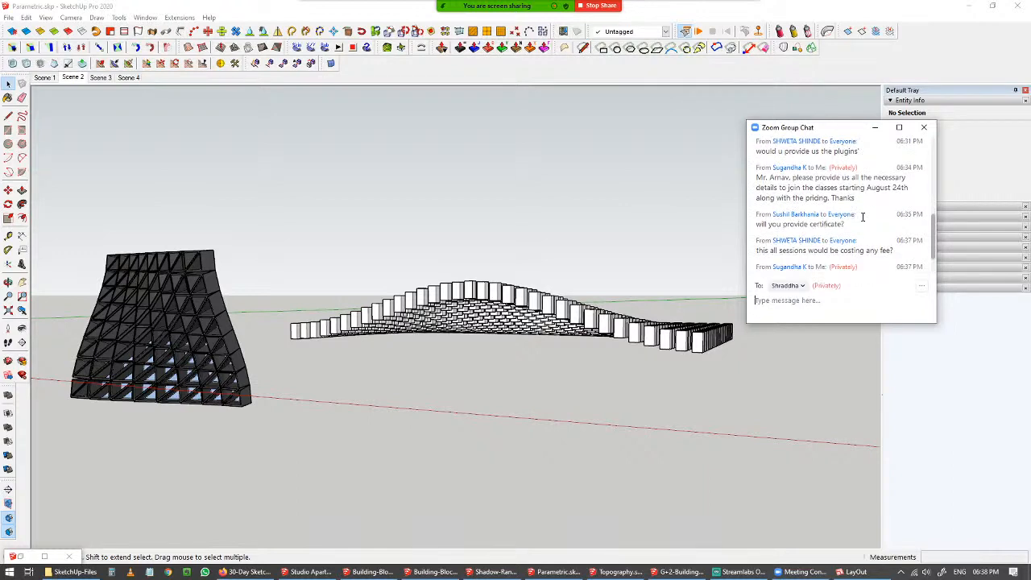
scroll(863, 217, down, 1)
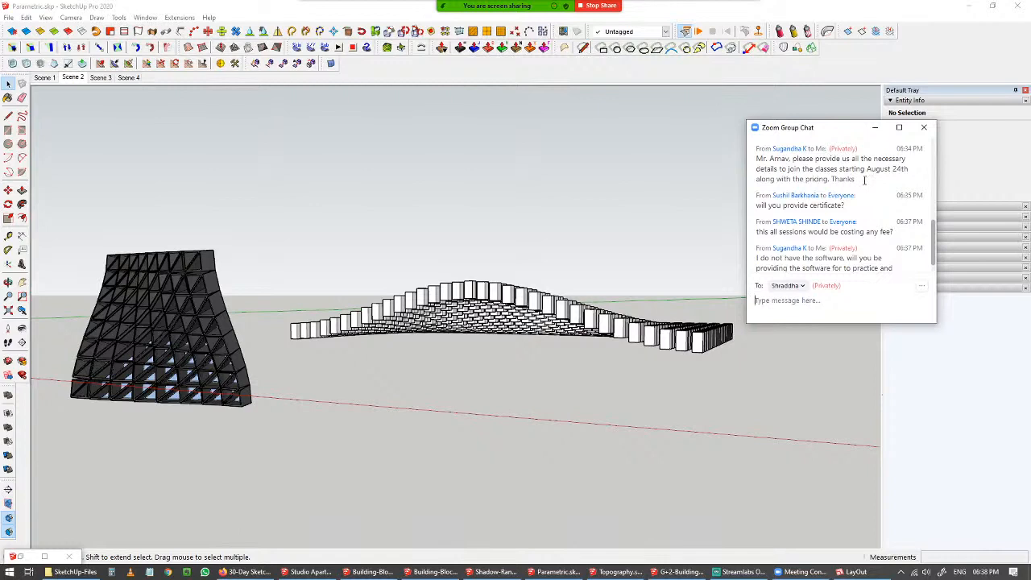
scroll(773, 216, down, 1)
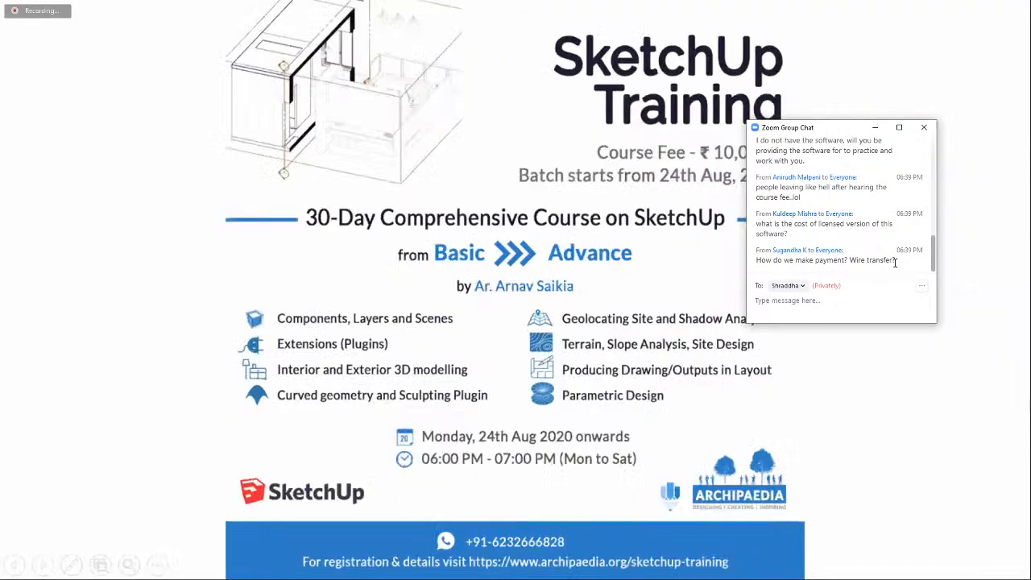
drag(815, 130, 891, 86)
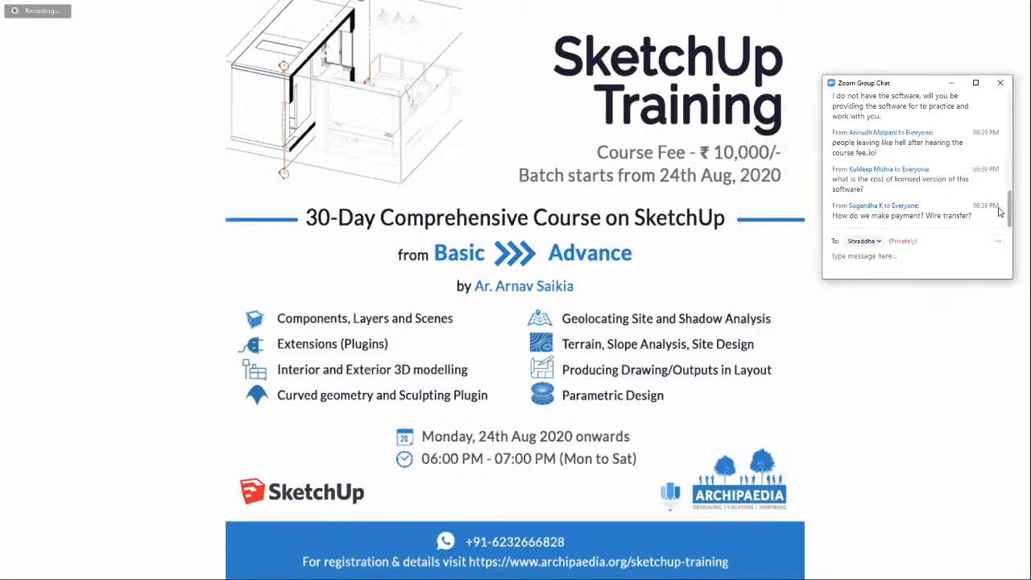
mouse_move(1010, 204)
mouse_down()
mouse_move(1010, 190)
mouse_move(1010, 206)
mouse_up()
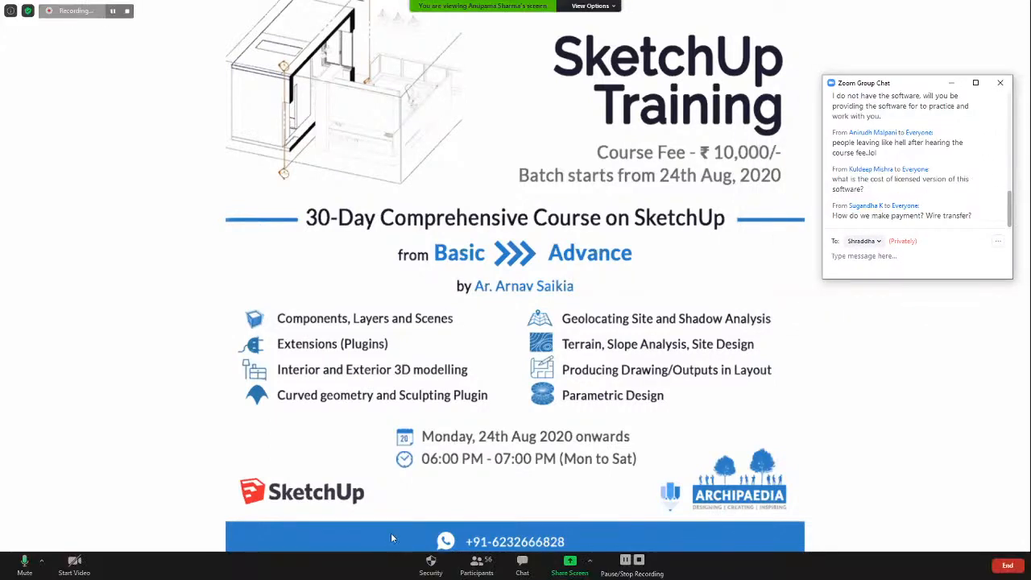